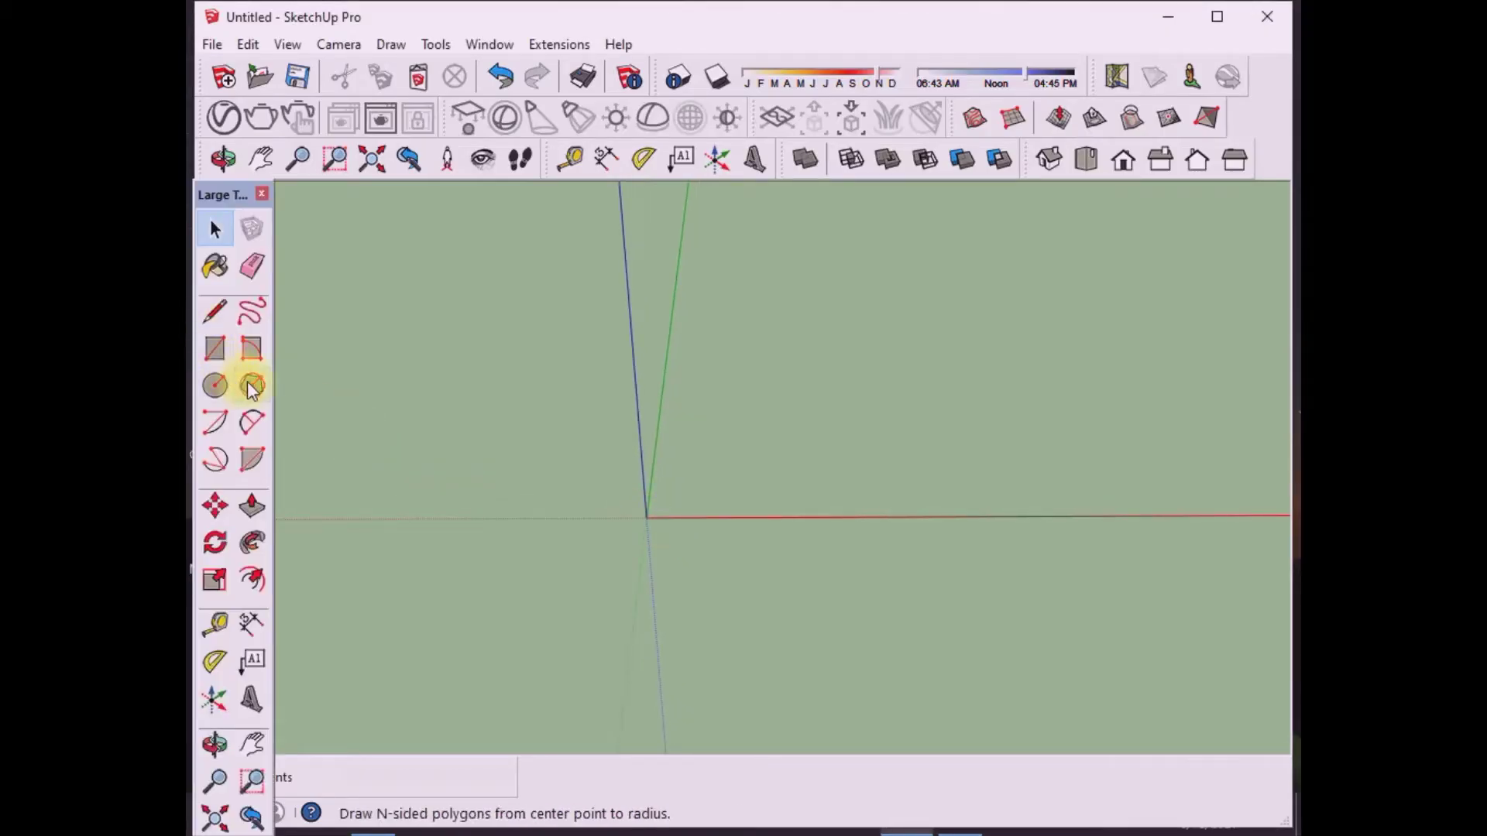
Step: Draw a hexagon centred on the origin with a 5-foot radius
left_click(248, 382)
left_click(647, 517)
key("Return")
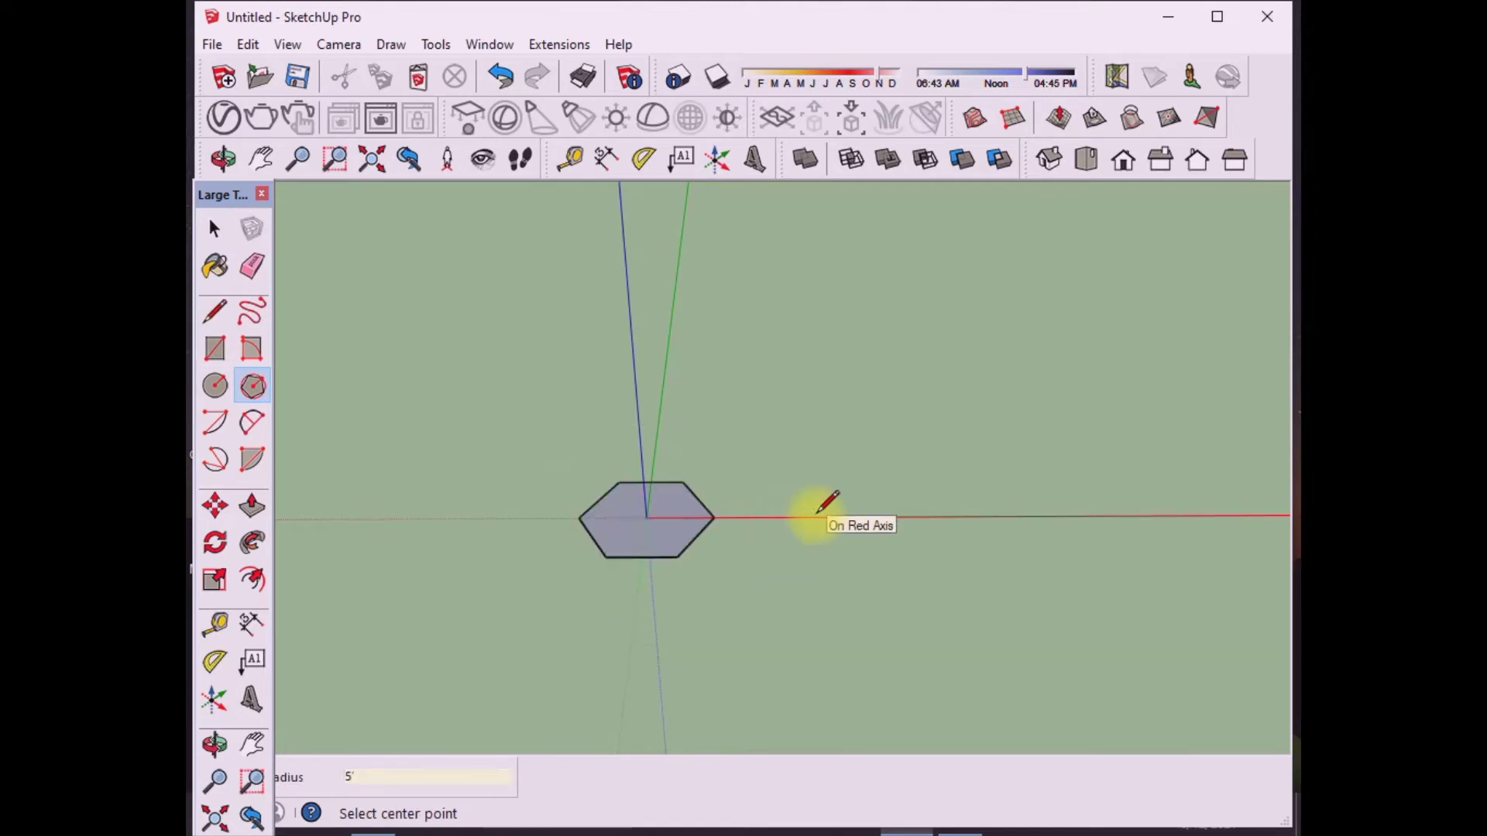
scroll(641, 514, "up", 2)
scroll(640, 514, "up", 2)
Step: Extrude the hexagon face up 2 inches into a slab
key("m")
key("f")
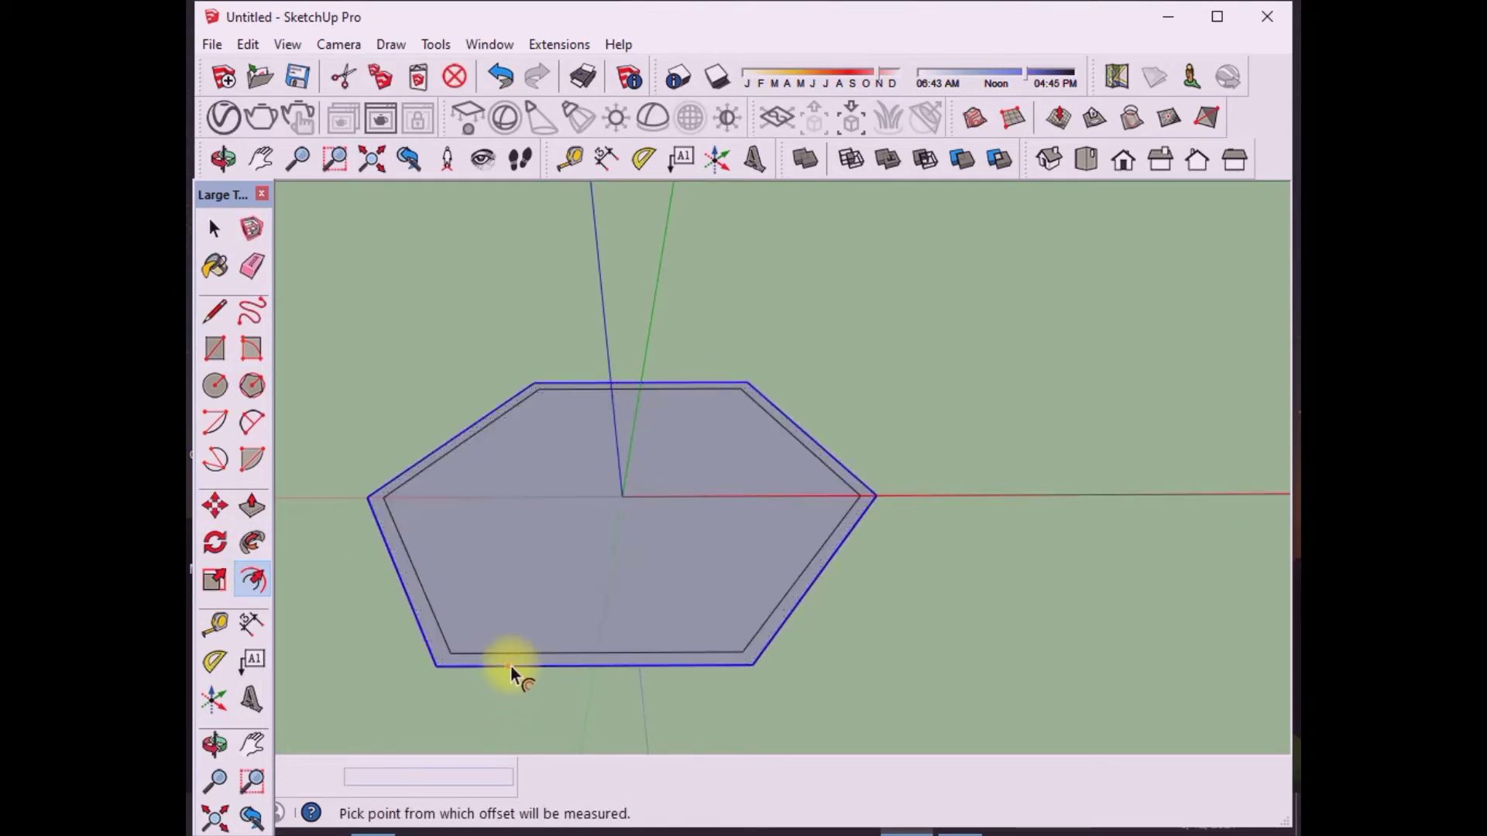
left_click(522, 664)
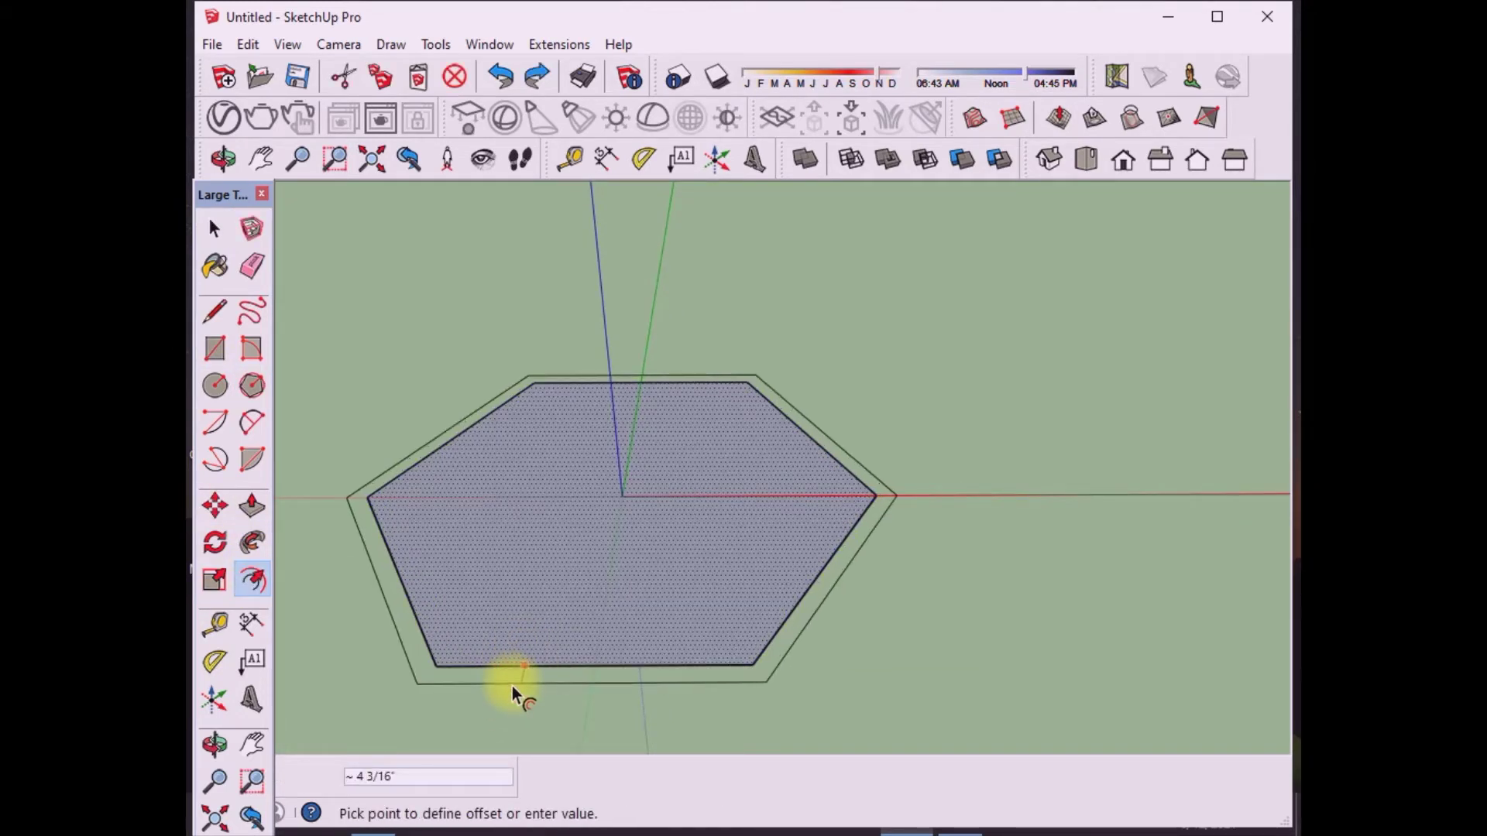
key("Escape")
key("p")
left_click(514, 504)
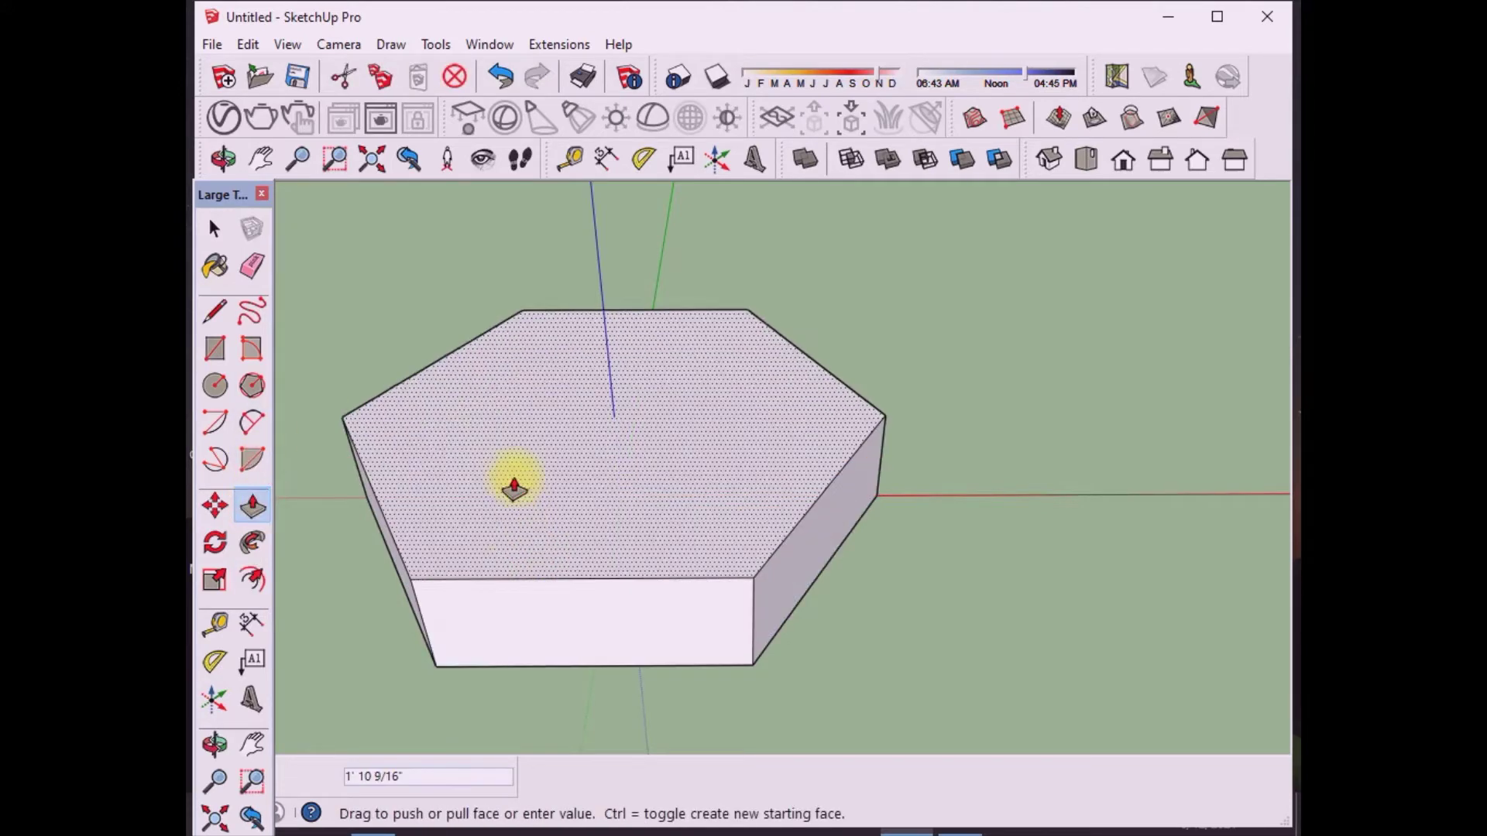
type("2")
key("Return")
Step: Offset the slab's top face outward by 1 inch to form a lip
key("f")
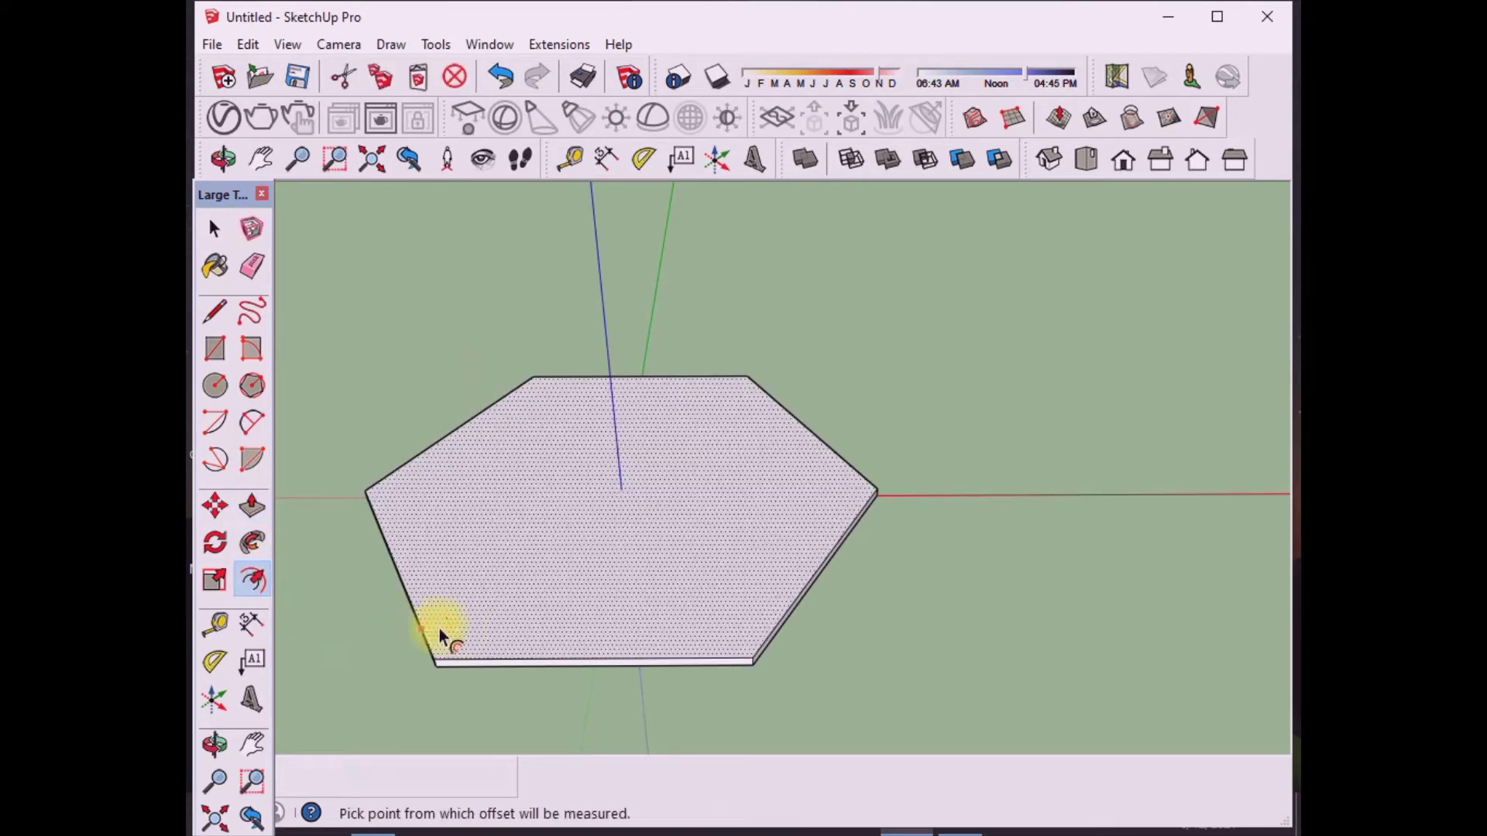
left_click(434, 630)
type("1")
key("Return")
scroll(527, 627, "up", 2)
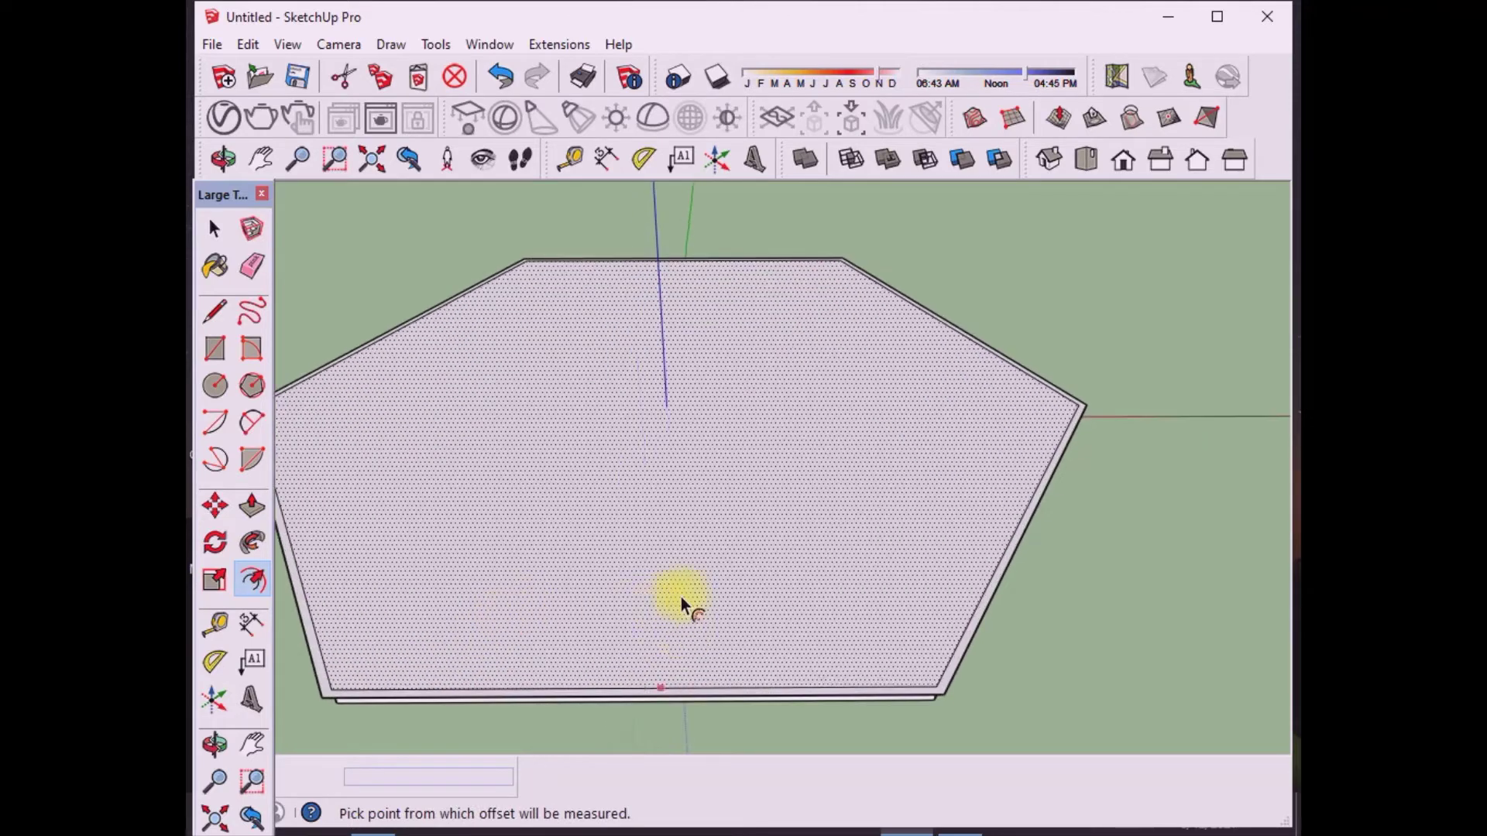
Step: Select the whole hexagon slab and make it a component
left_click(214, 229)
scroll(952, 433, "down", 3)
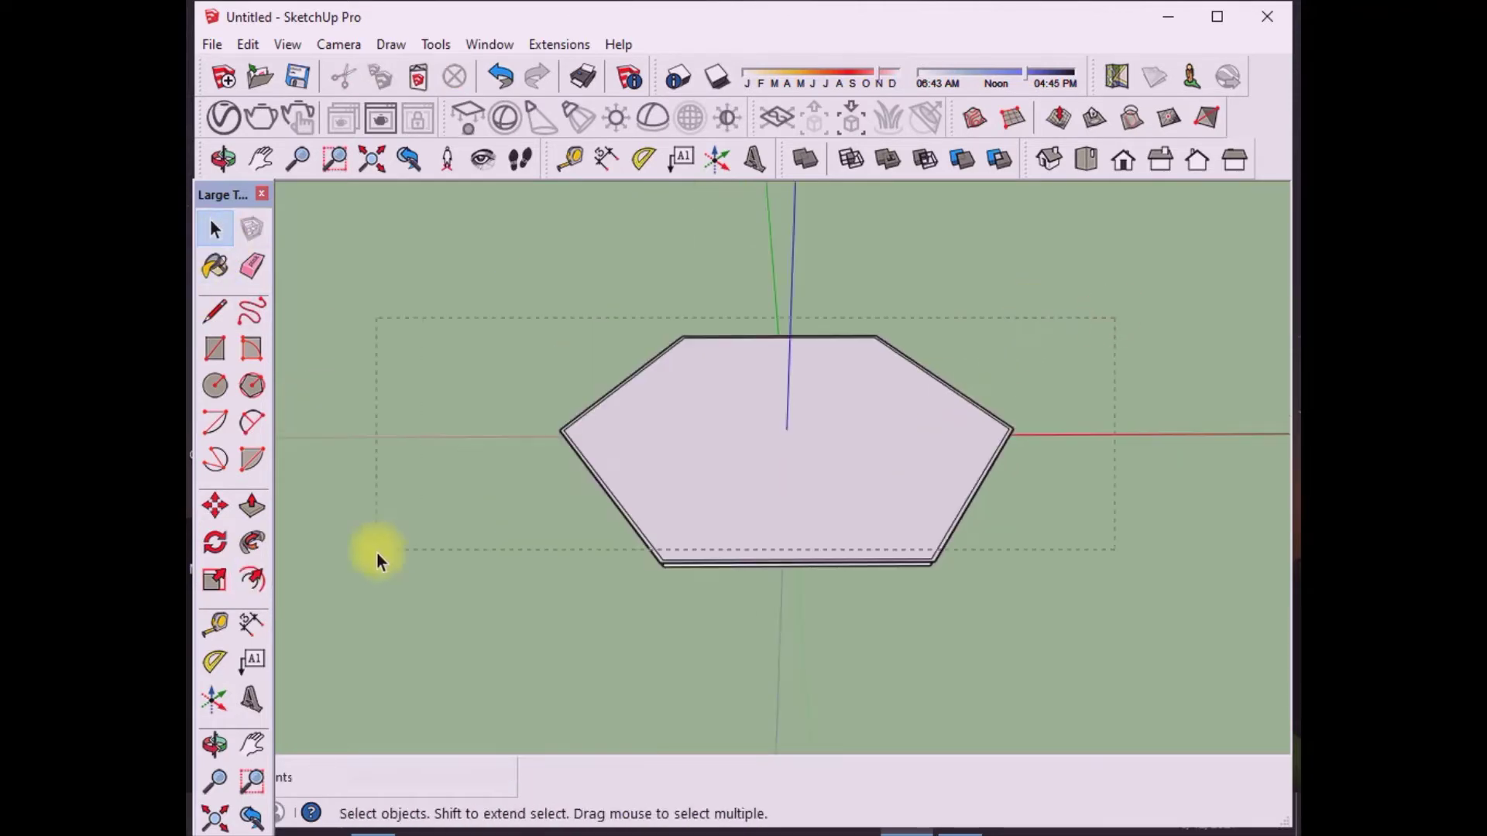
left_click_drag(376, 552, 376, 553)
right_click(767, 441)
left_click(855, 206)
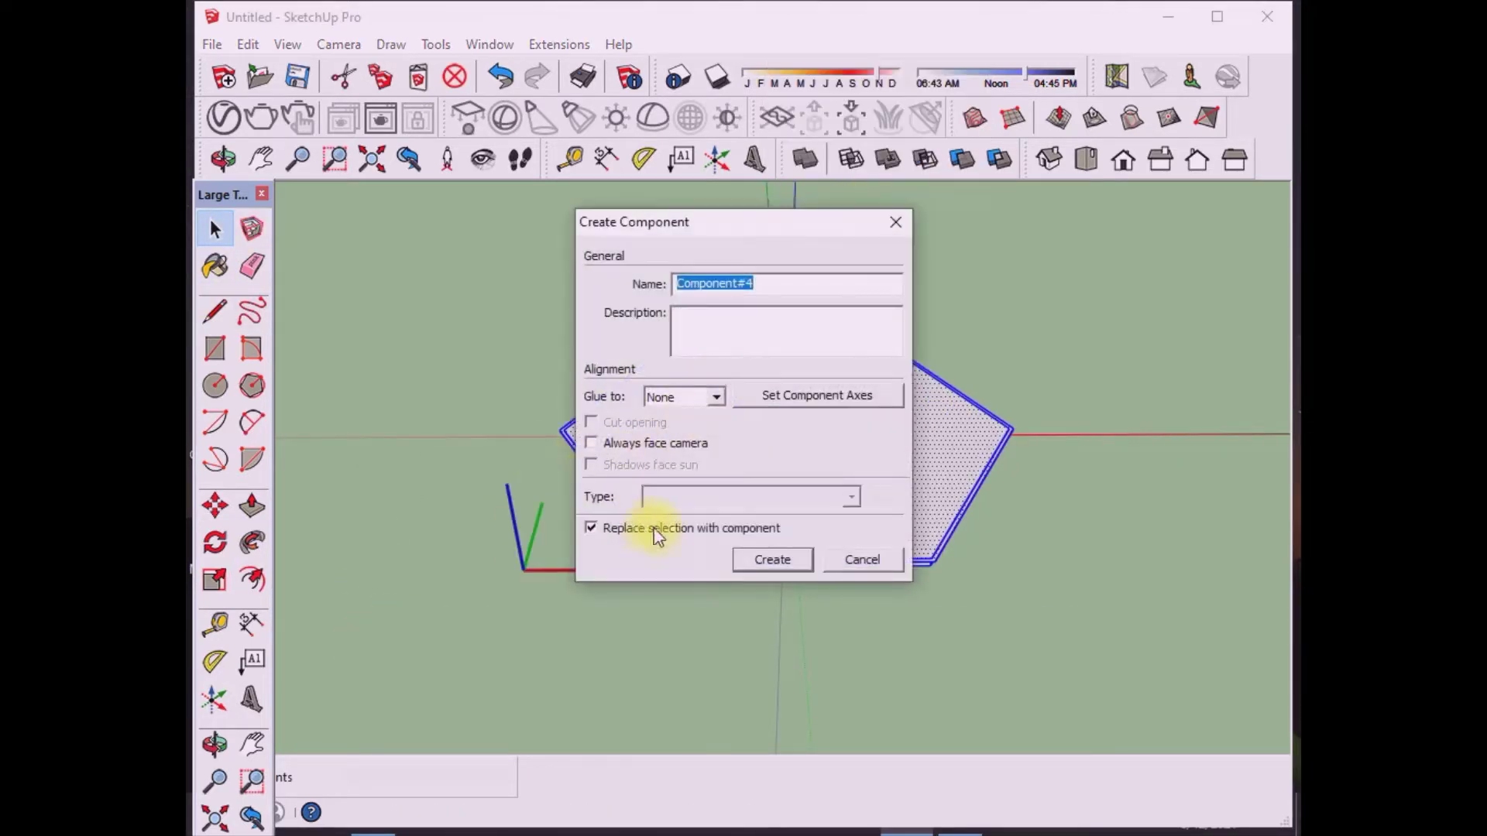
left_click(772, 559)
Step: Start a guide line from one of the hexagon's corners
scroll(1179, 773, "up", 3)
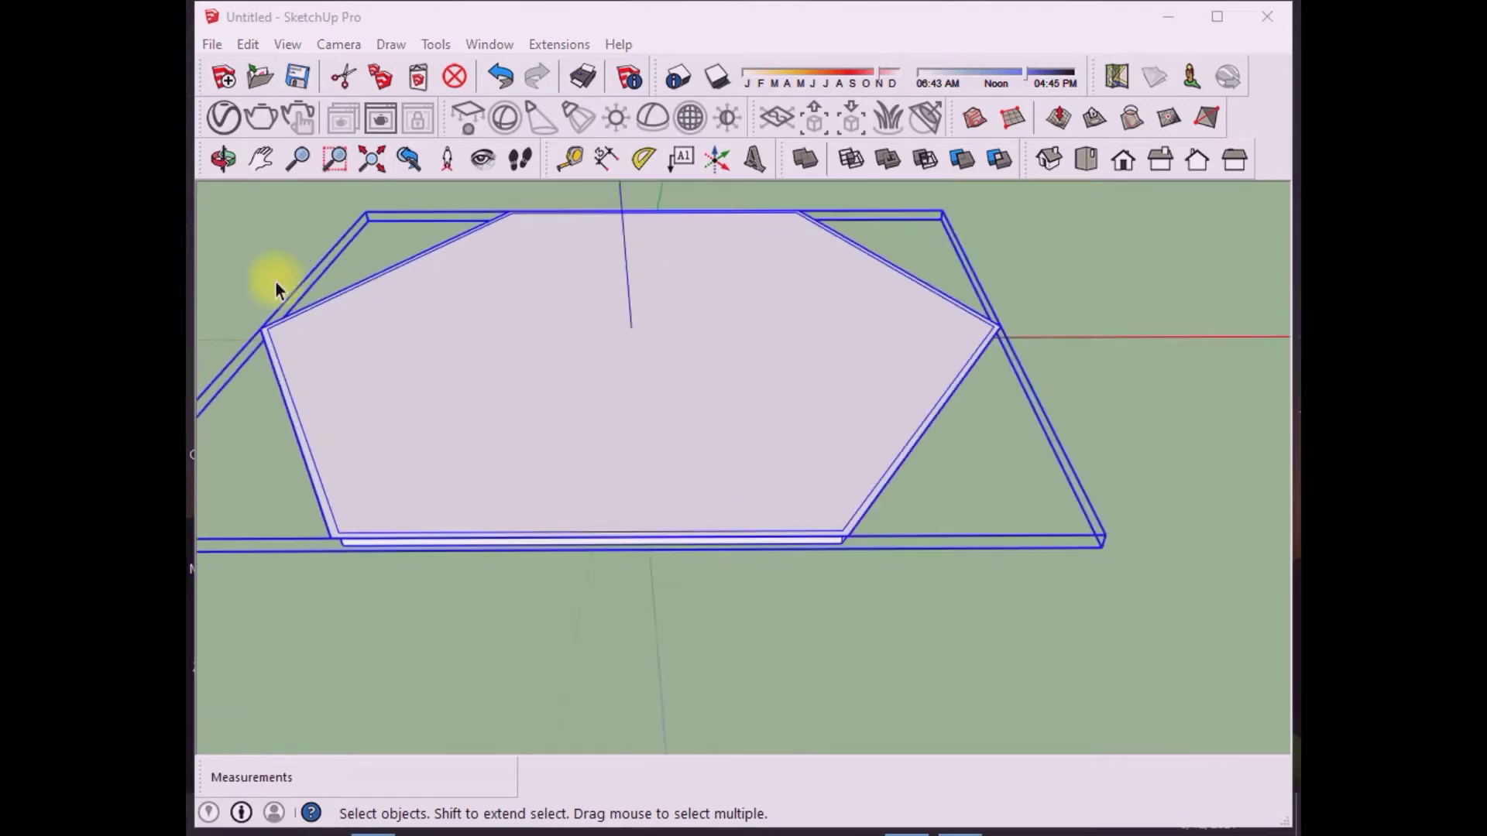
left_click(215, 312)
scroll(860, 549, "up", 3)
left_click(845, 534)
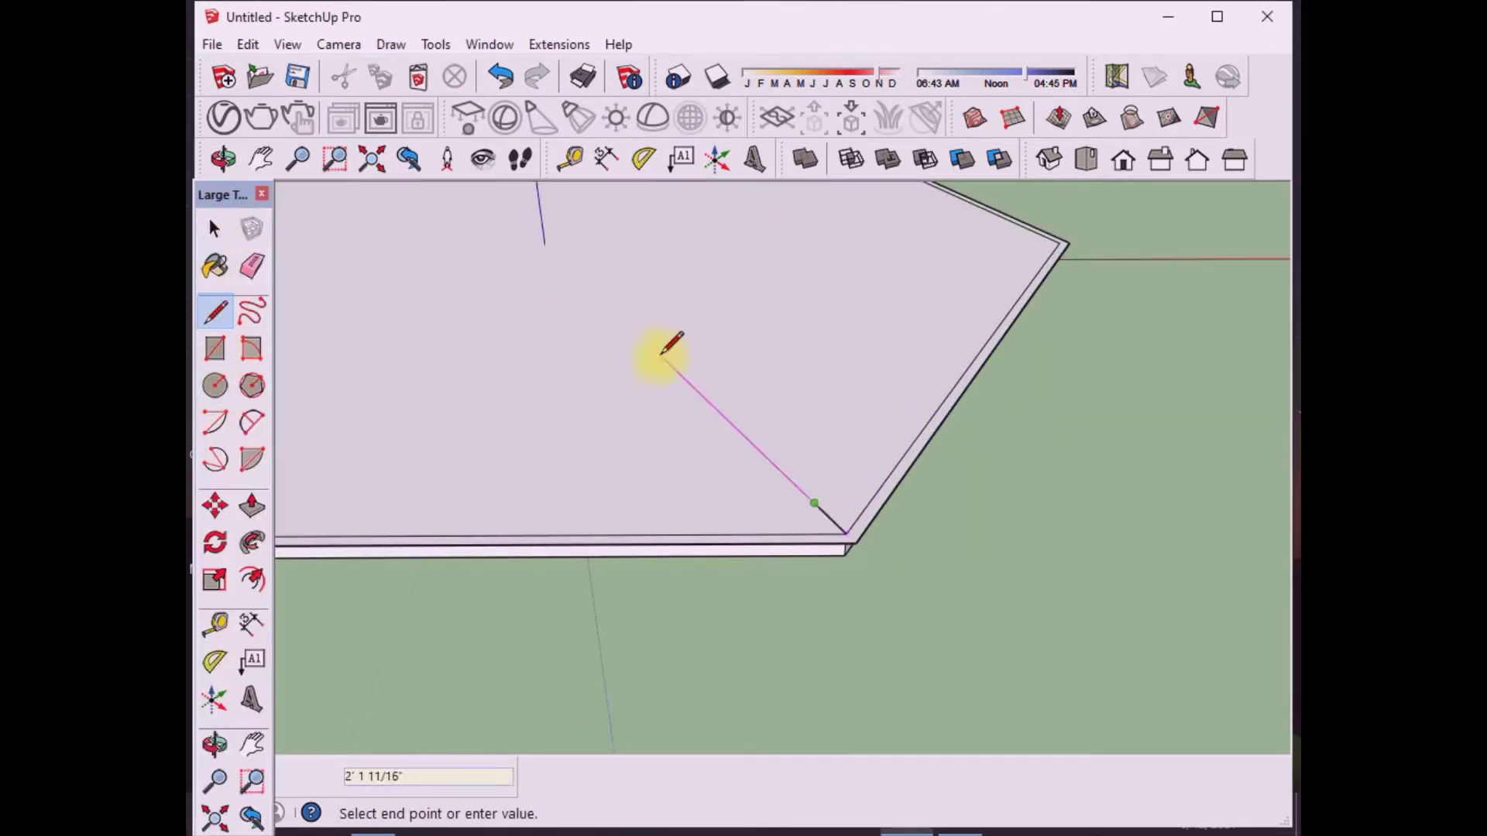
Step: Draw a small square near the slab corner and make it a component
scroll(661, 355, "up", 3)
left_click(215, 348)
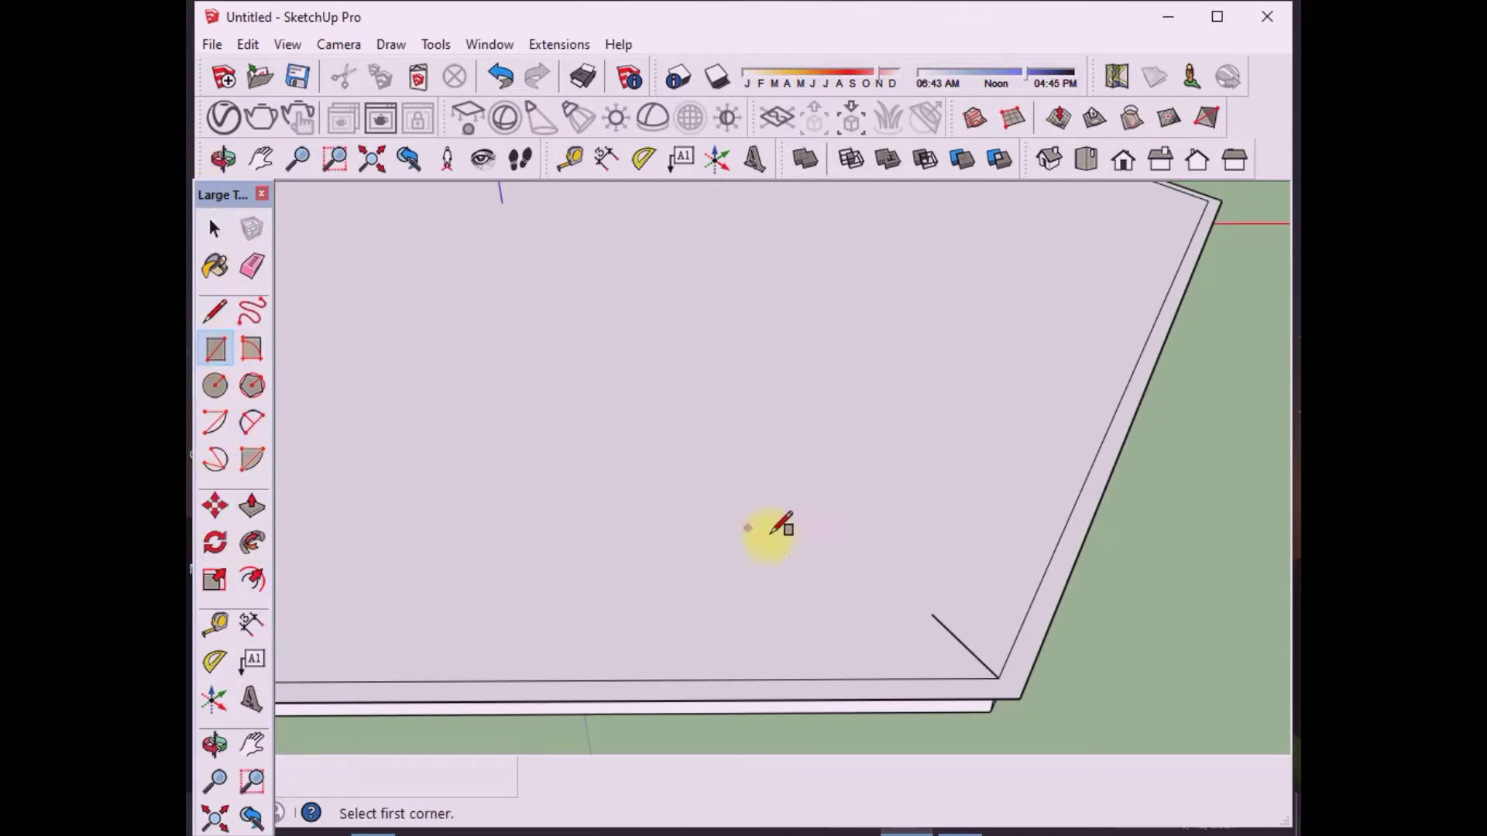
left_click(931, 614)
type("2,2")
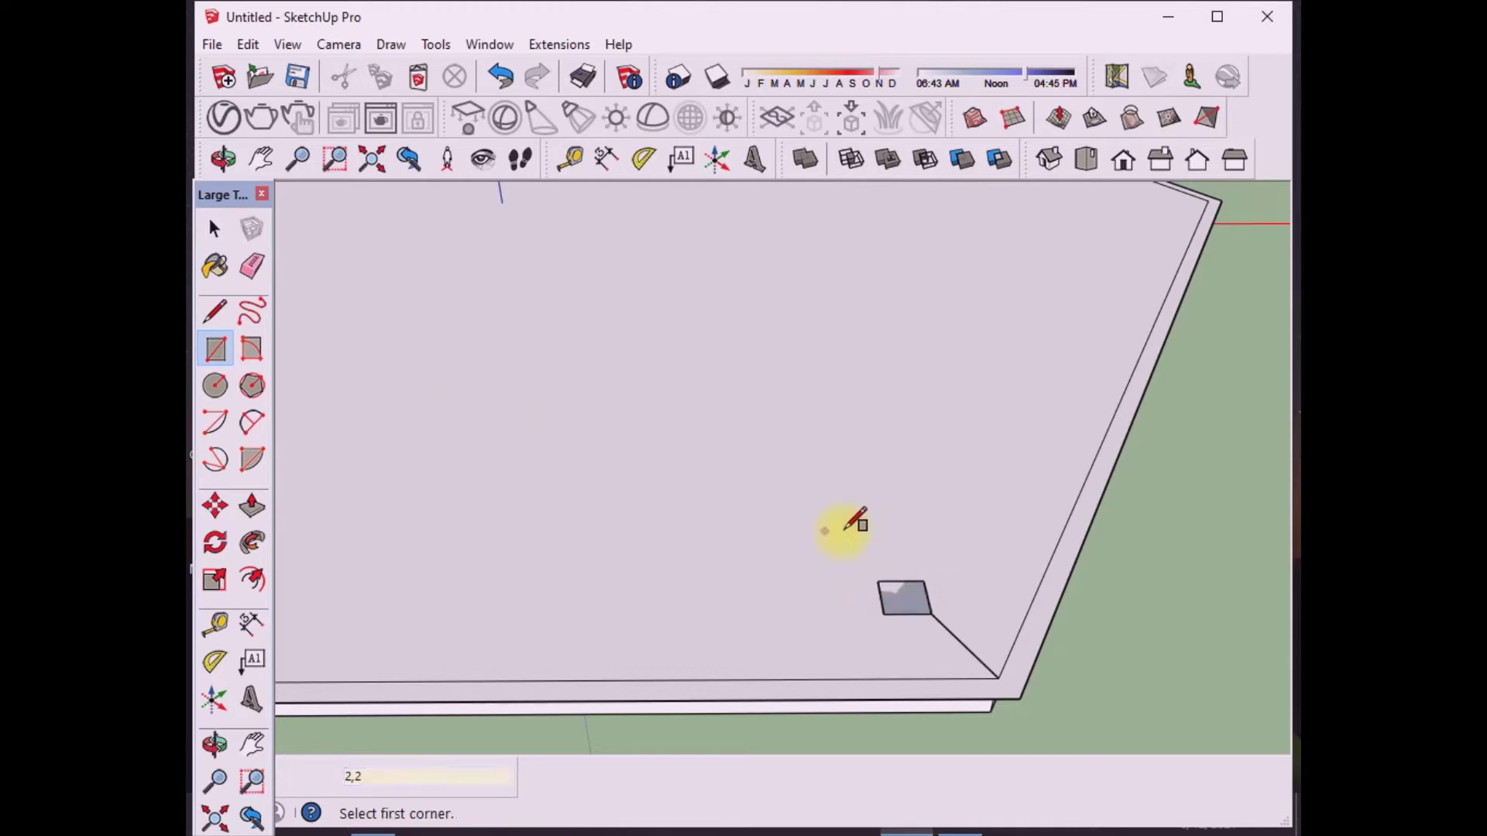
scroll(918, 590, "up", 1)
left_click(215, 229)
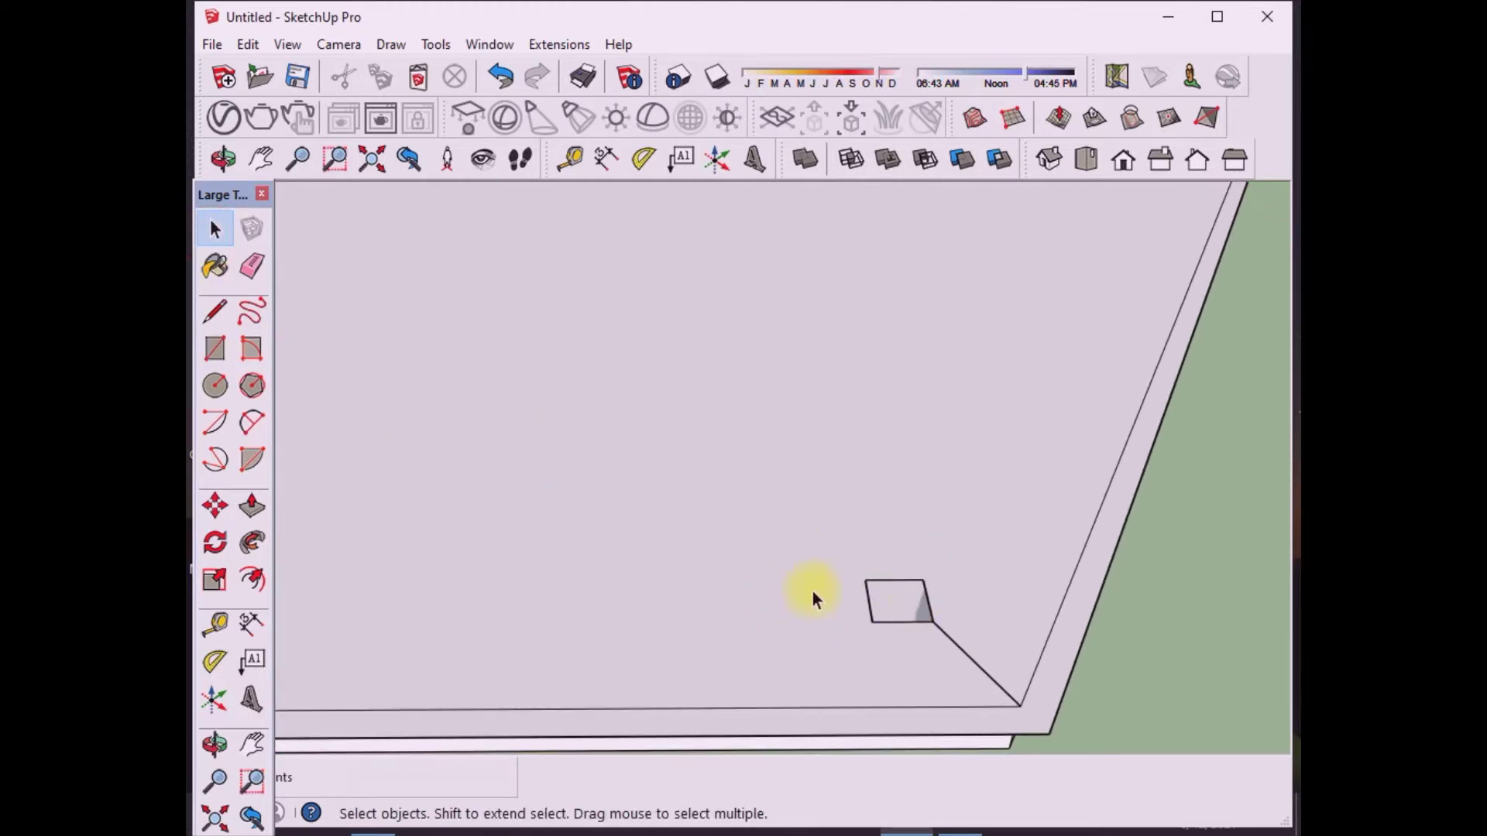
right_click(901, 602)
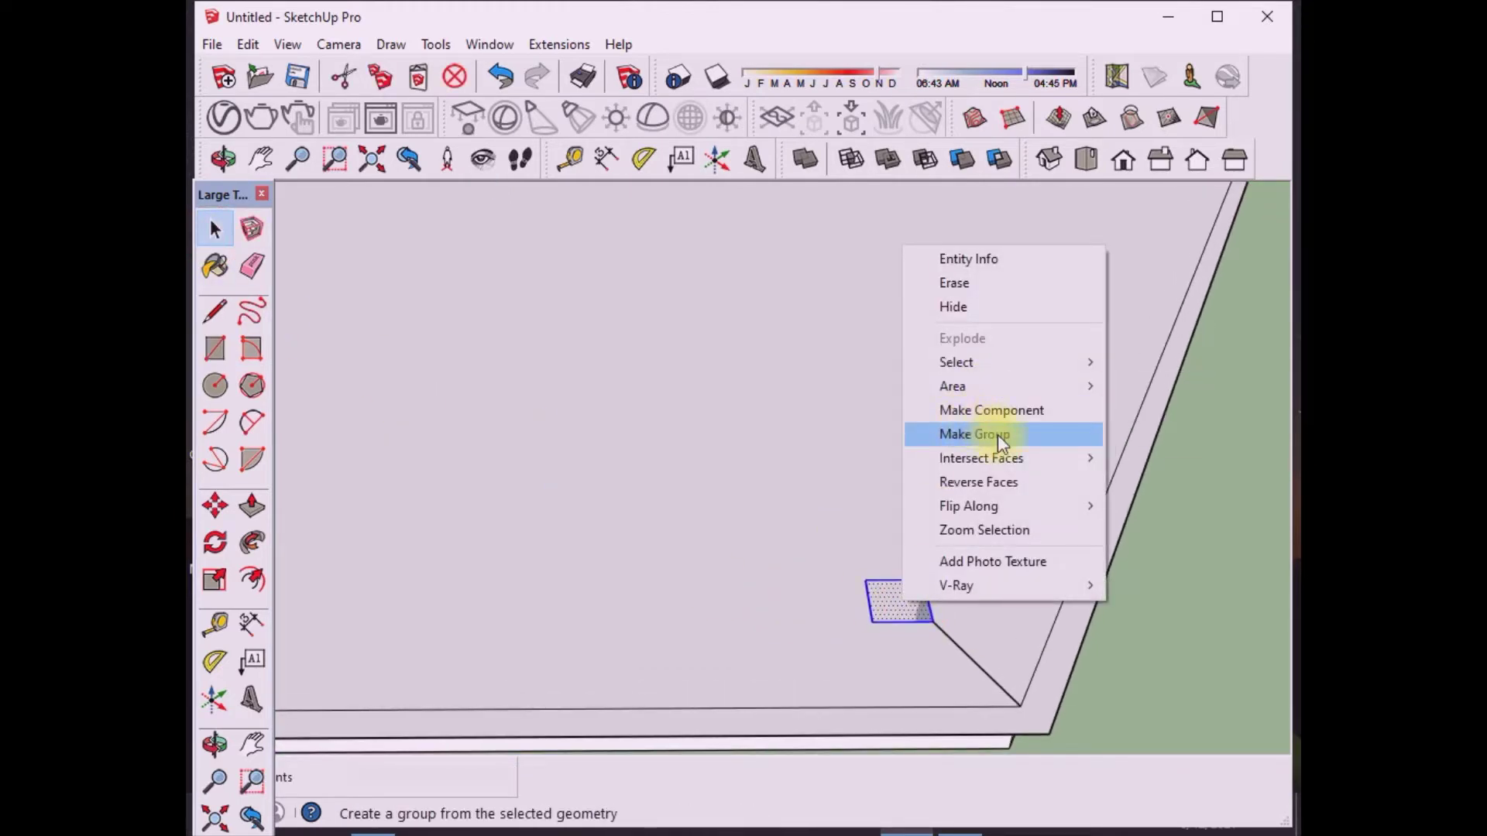
left_click(998, 409)
left_click(770, 556)
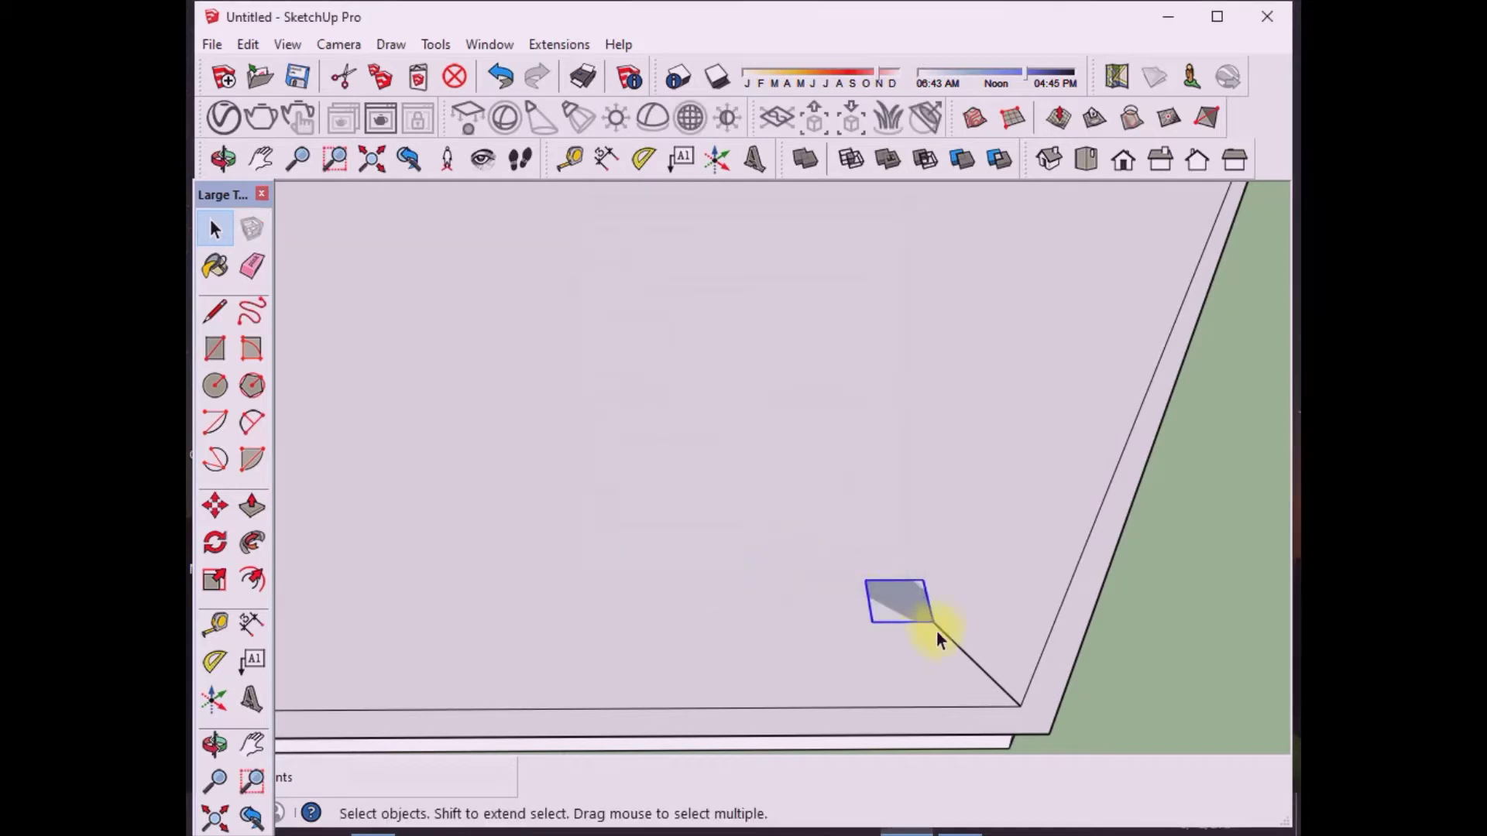
Step: Rotate the square component 60 degrees to align with the corner
left_click(216, 542)
left_click(895, 585)
left_click(896, 620)
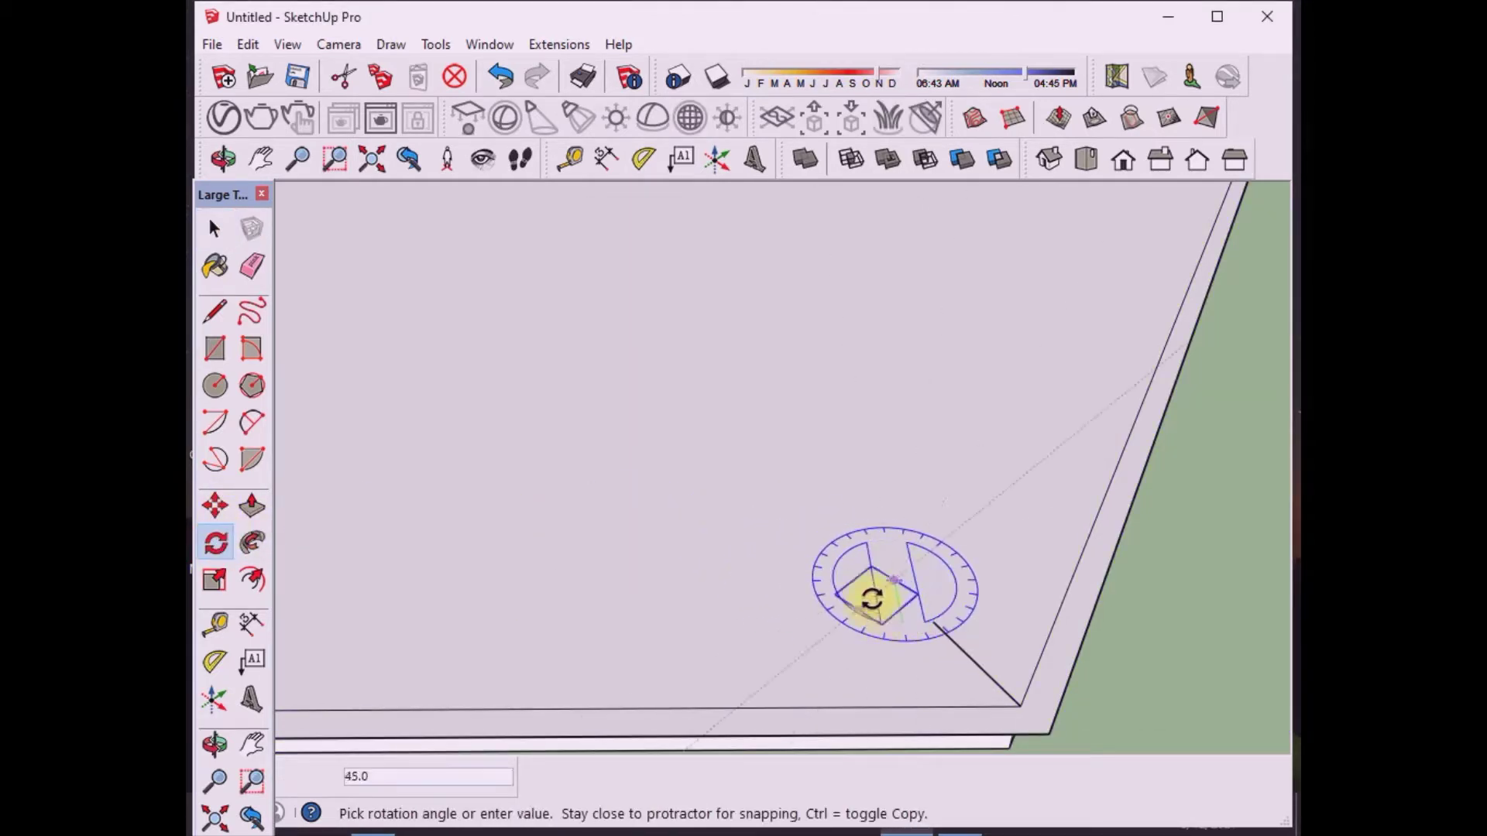
left_click(872, 593)
Step: Move the square onto the corner line and erase the diagonal guide line
left_click(215, 506)
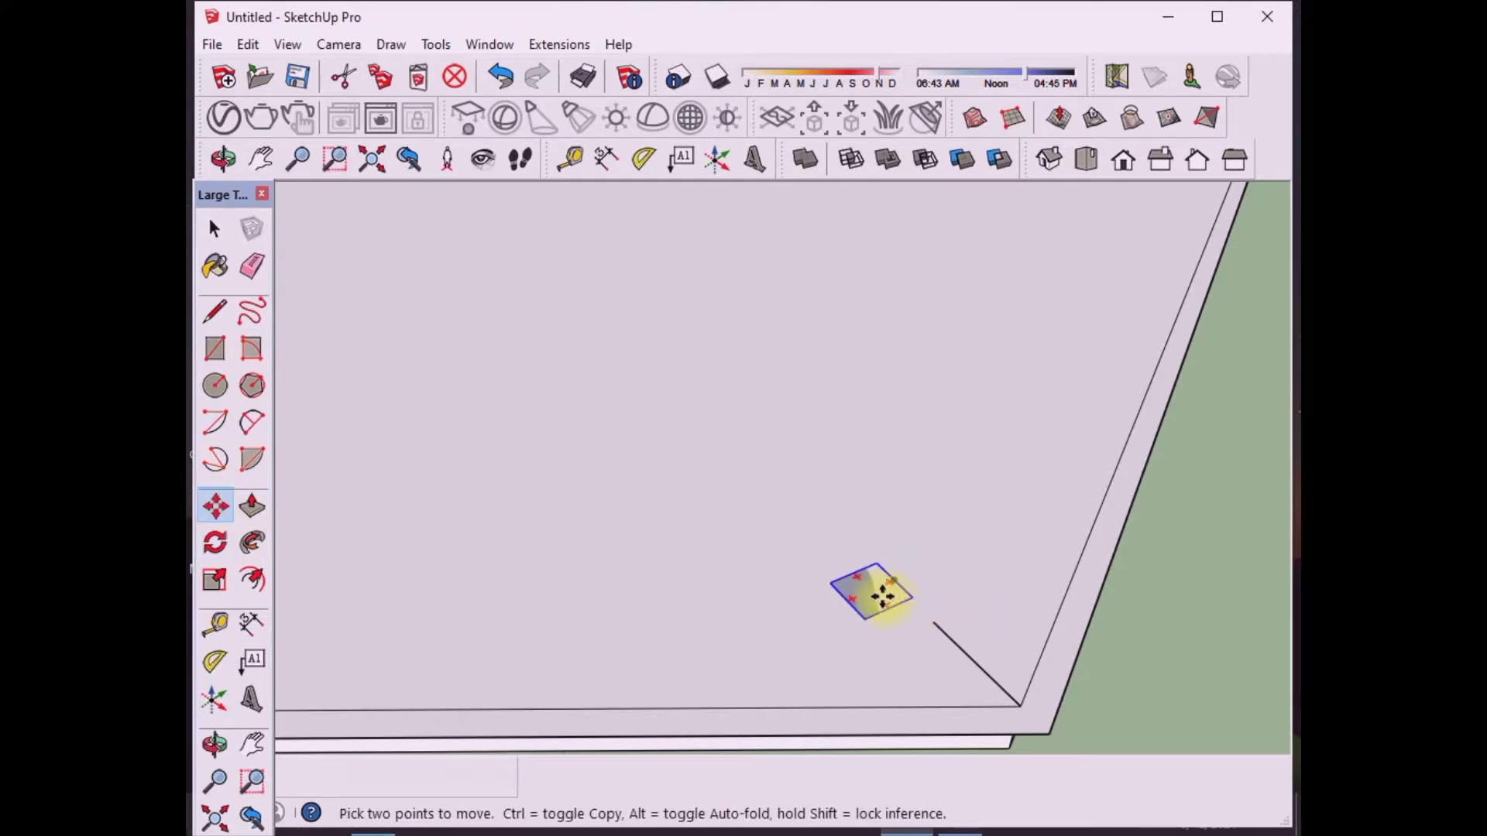
left_click(888, 592)
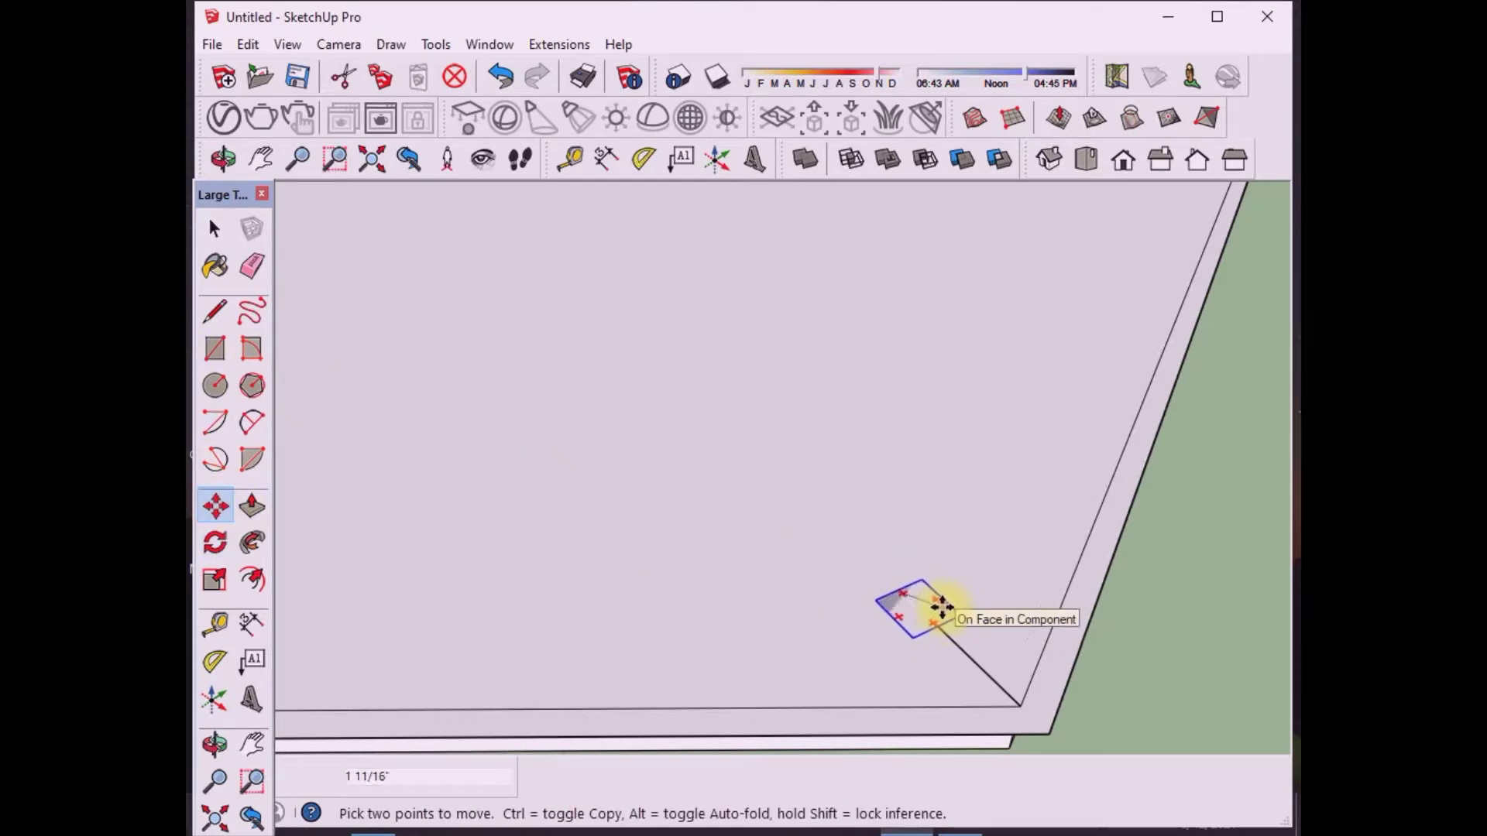
left_click(943, 608)
left_click(252, 265)
left_click(979, 664)
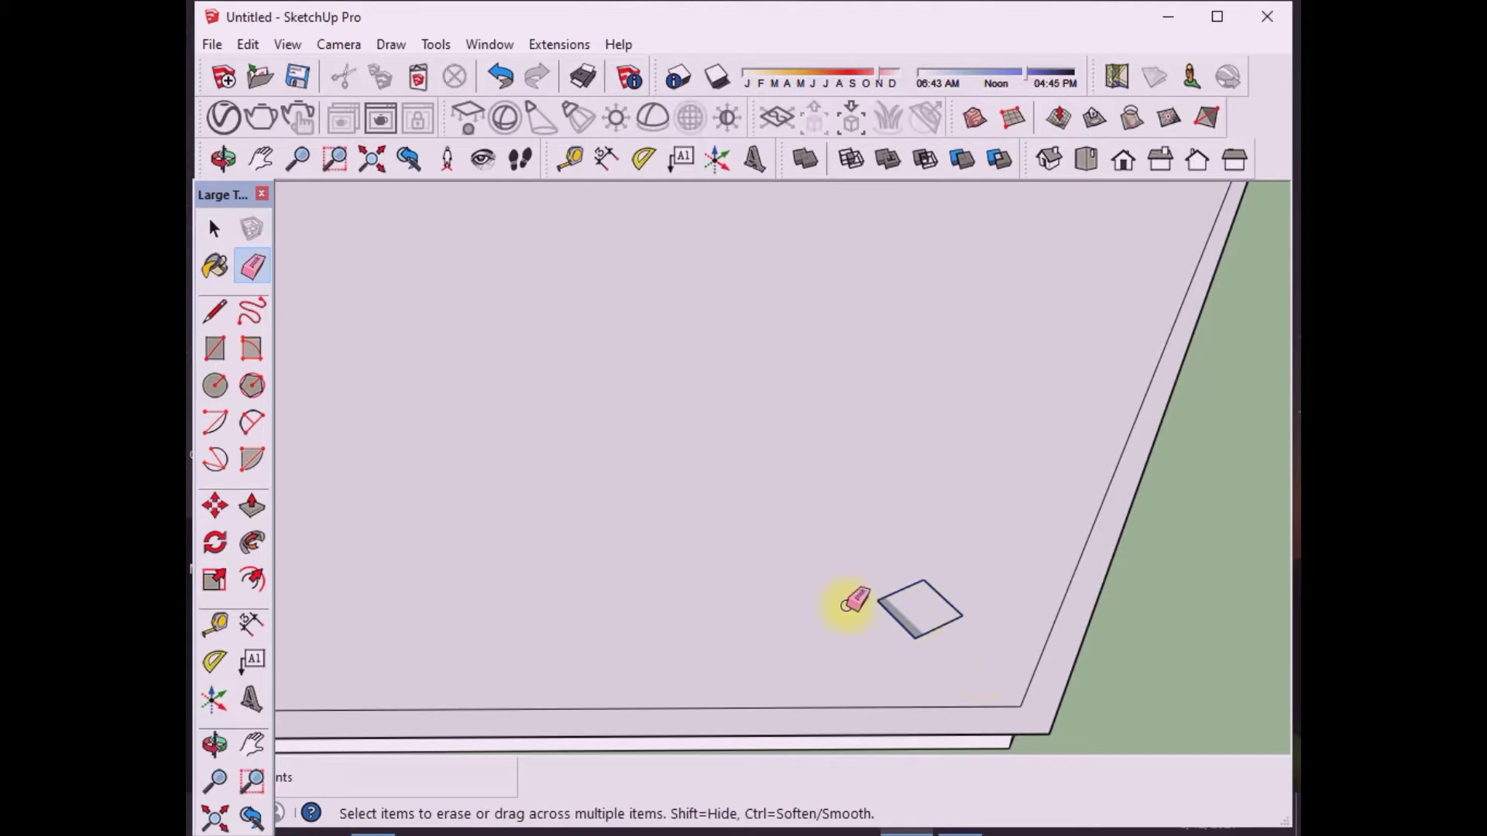
Step: Try rotating the square about the hexagon's centre, then undo the misplaced result
left_click(216, 229)
scroll(814, 607, "down", 3)
scroll(814, 608, "down", 2)
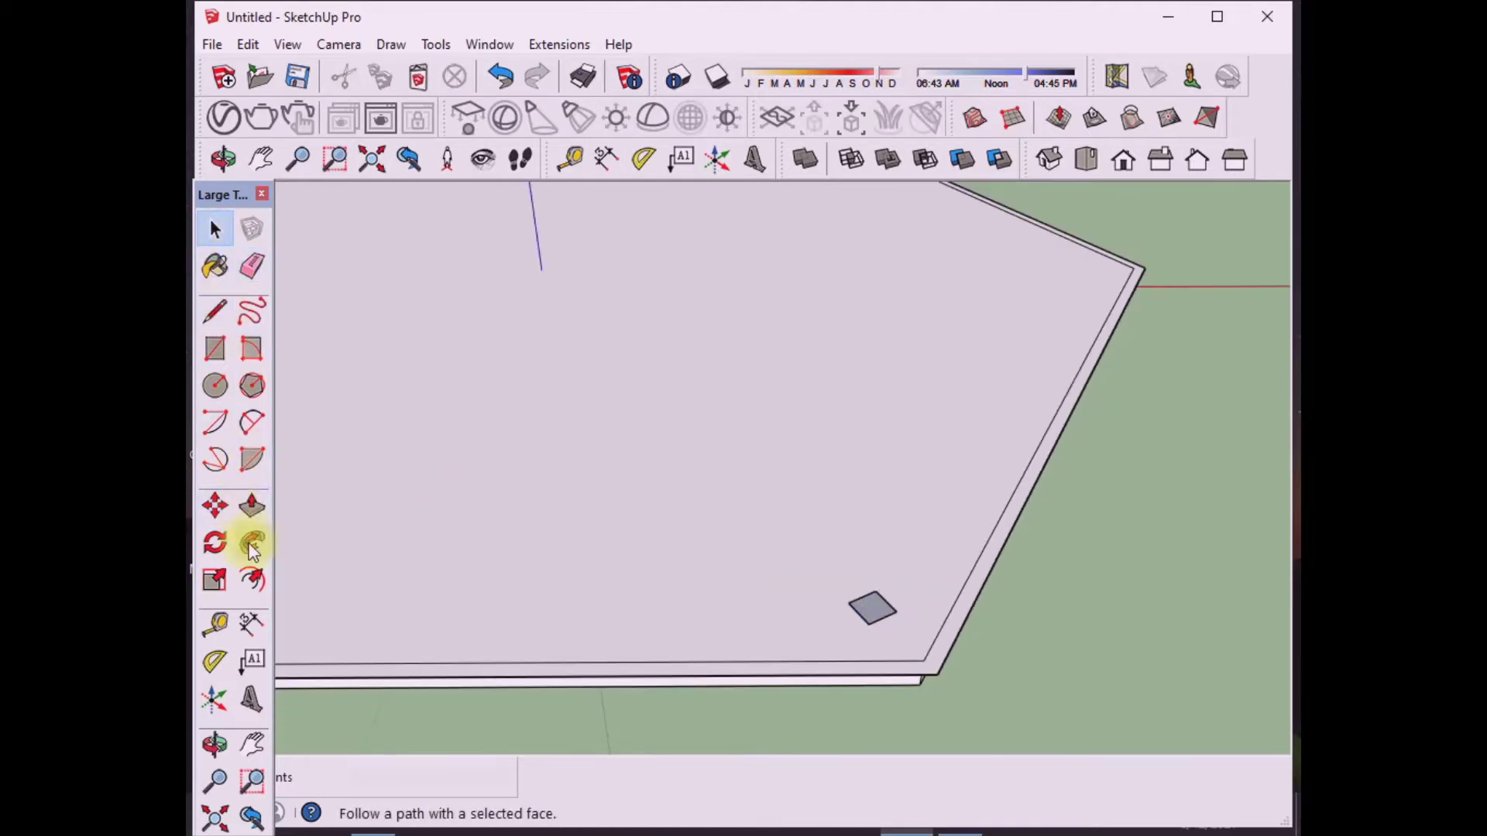
left_click(215, 542)
left_click(541, 270)
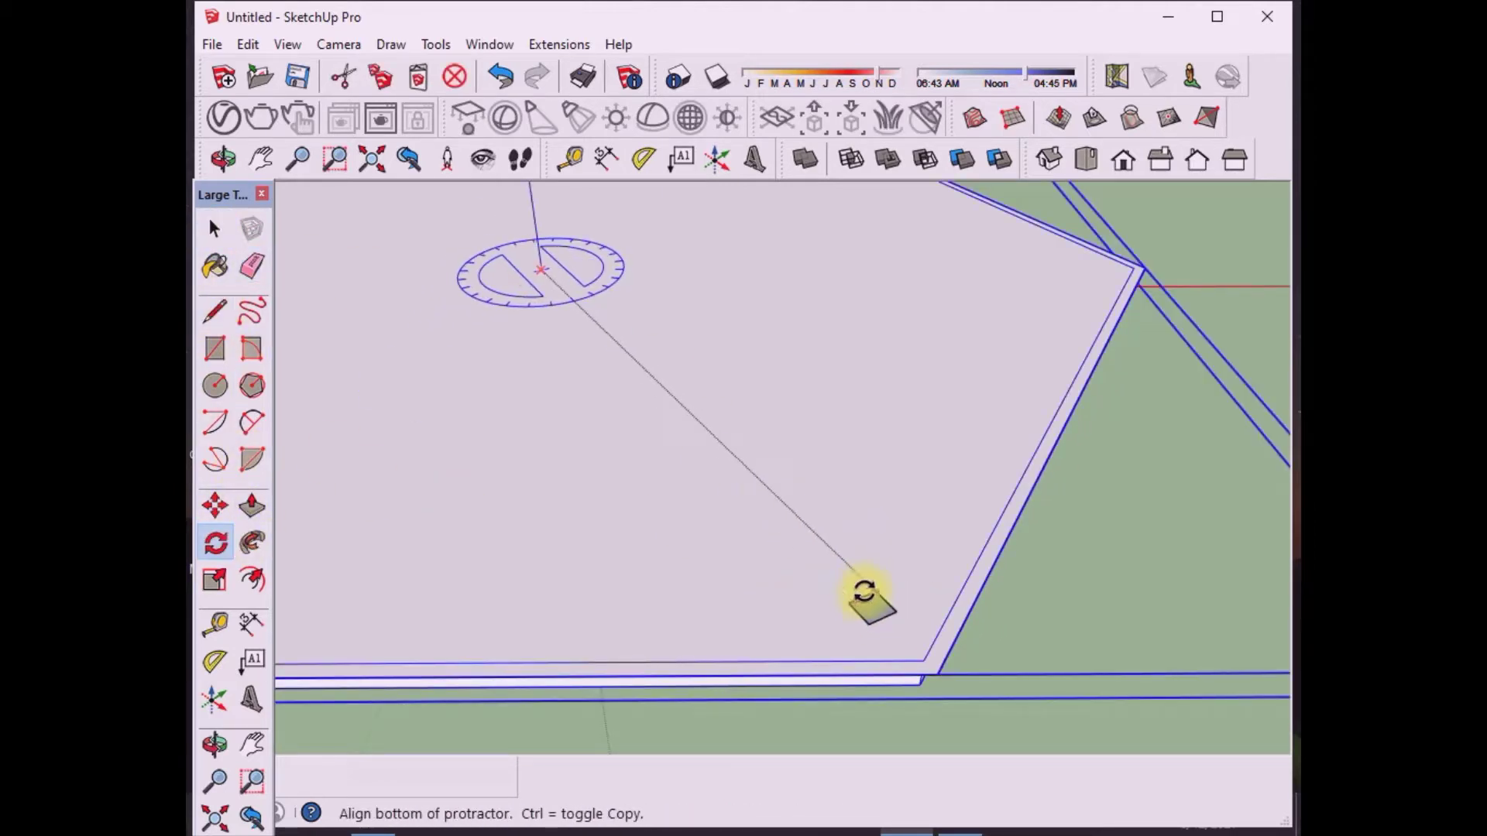
left_click(865, 595)
left_click(986, 374)
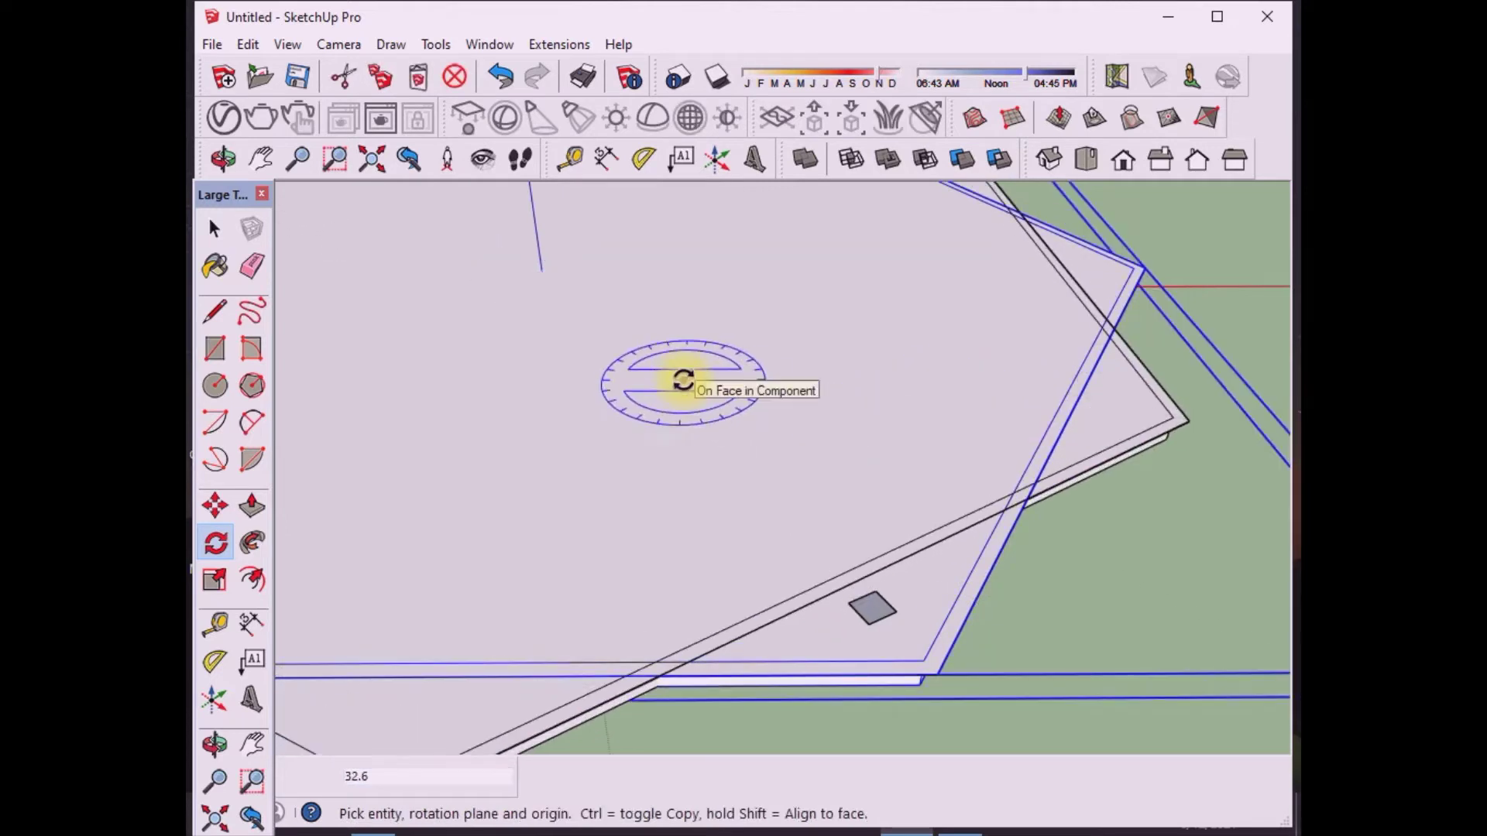
key("ctrl+z")
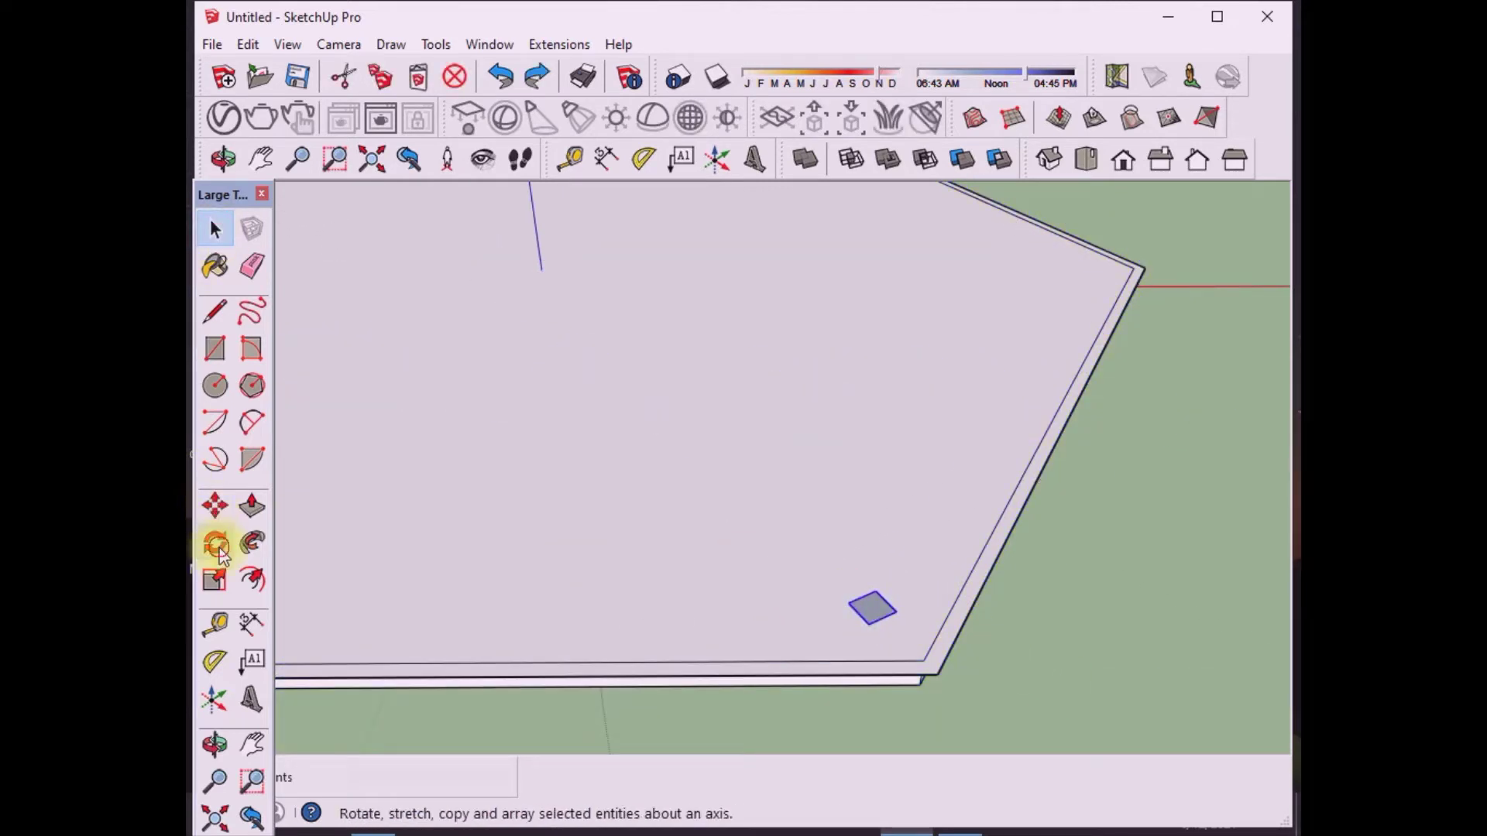
Step: Rotate-copy the square about the hexagon centre to place footprints at all six corners
left_click(216, 542)
left_click(541, 269)
left_click(862, 596)
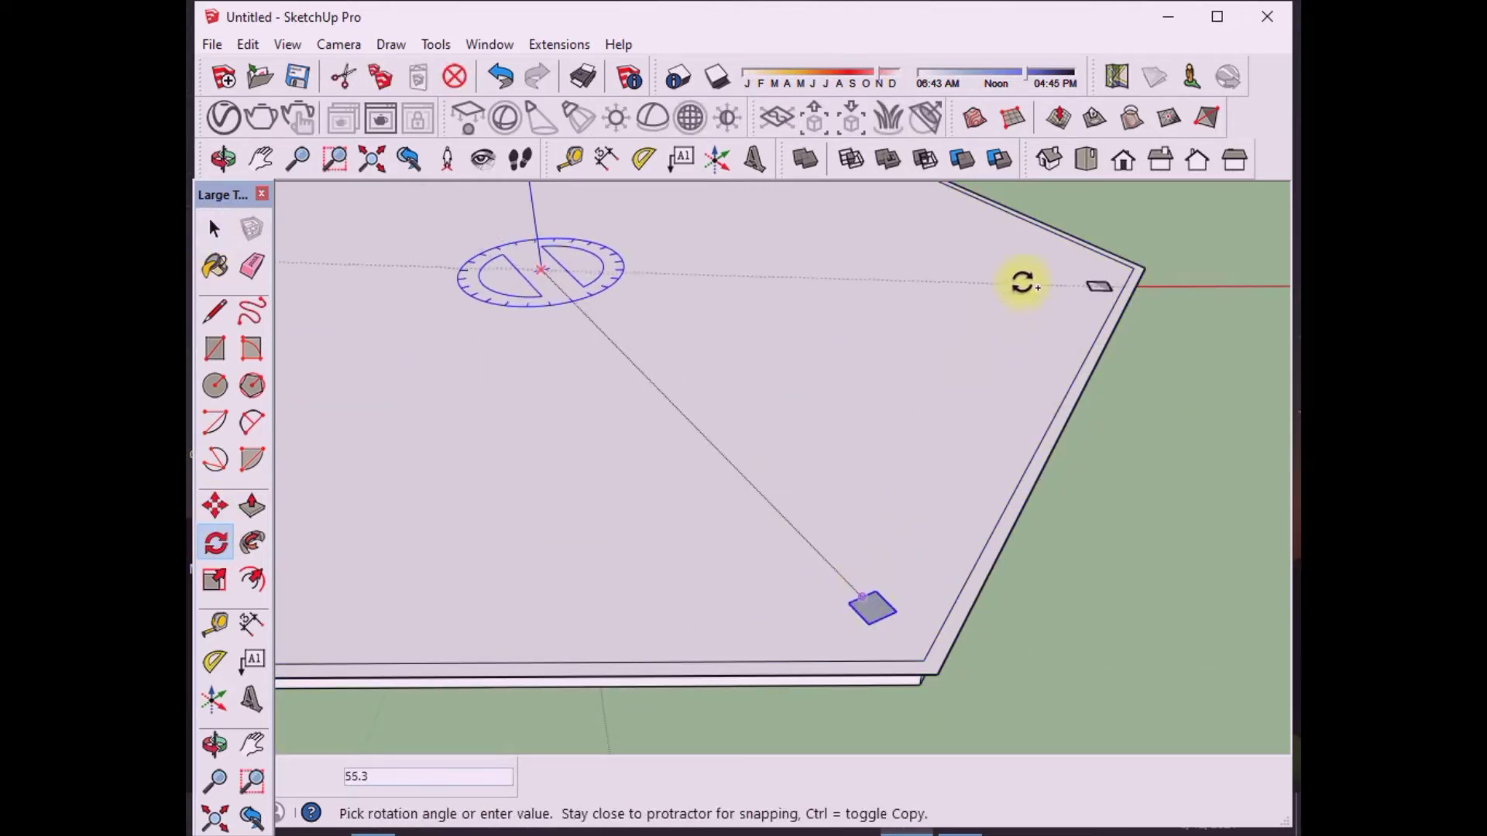
left_click(1033, 270)
scroll(755, 475, "down", 3)
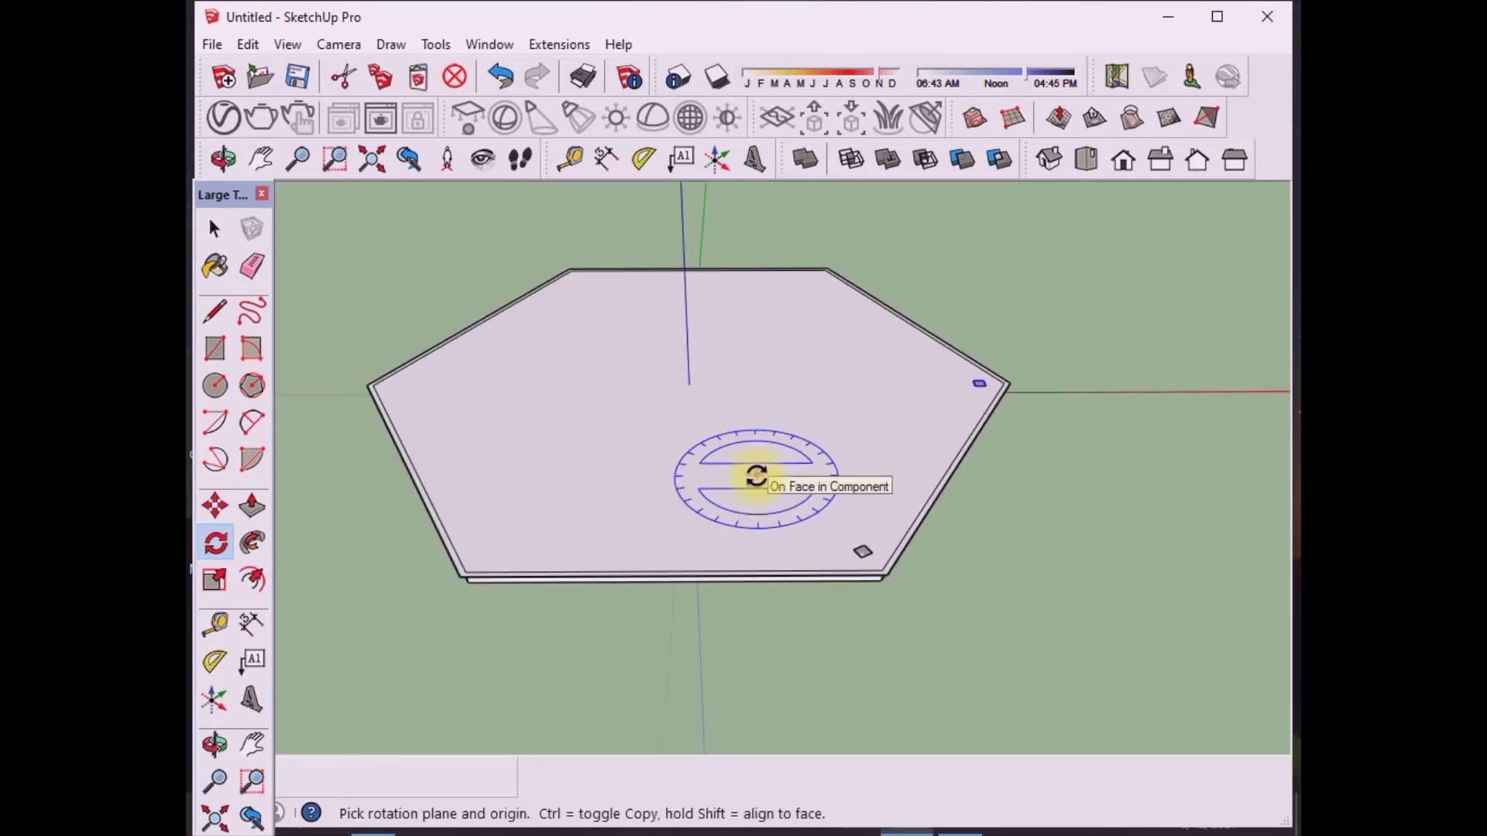
scroll(860, 433, "up", 2)
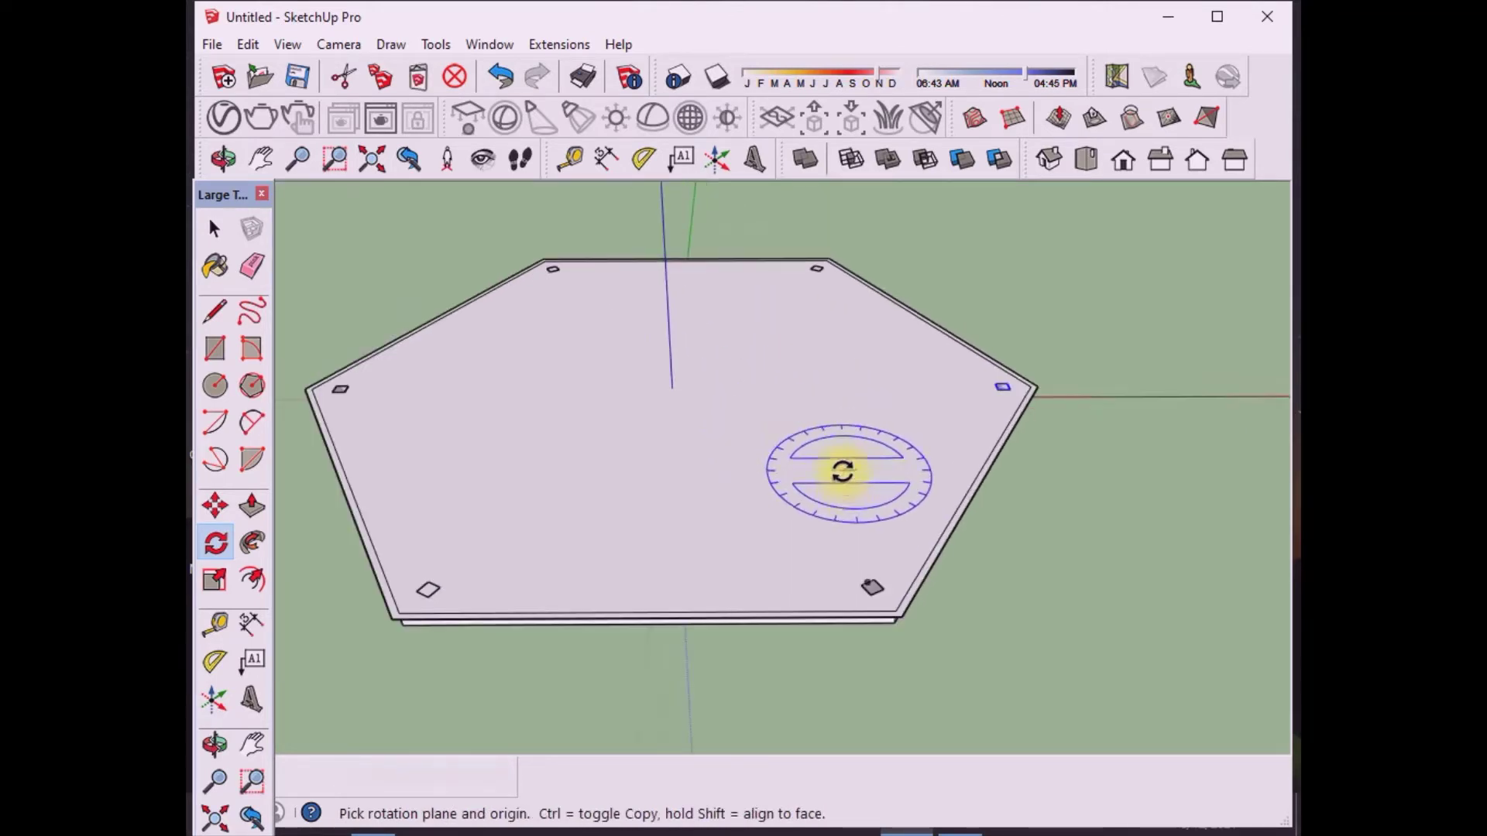
Step: Edit the footprint component and push its face up 8 feet into posts
key("space")
double_click(872, 590)
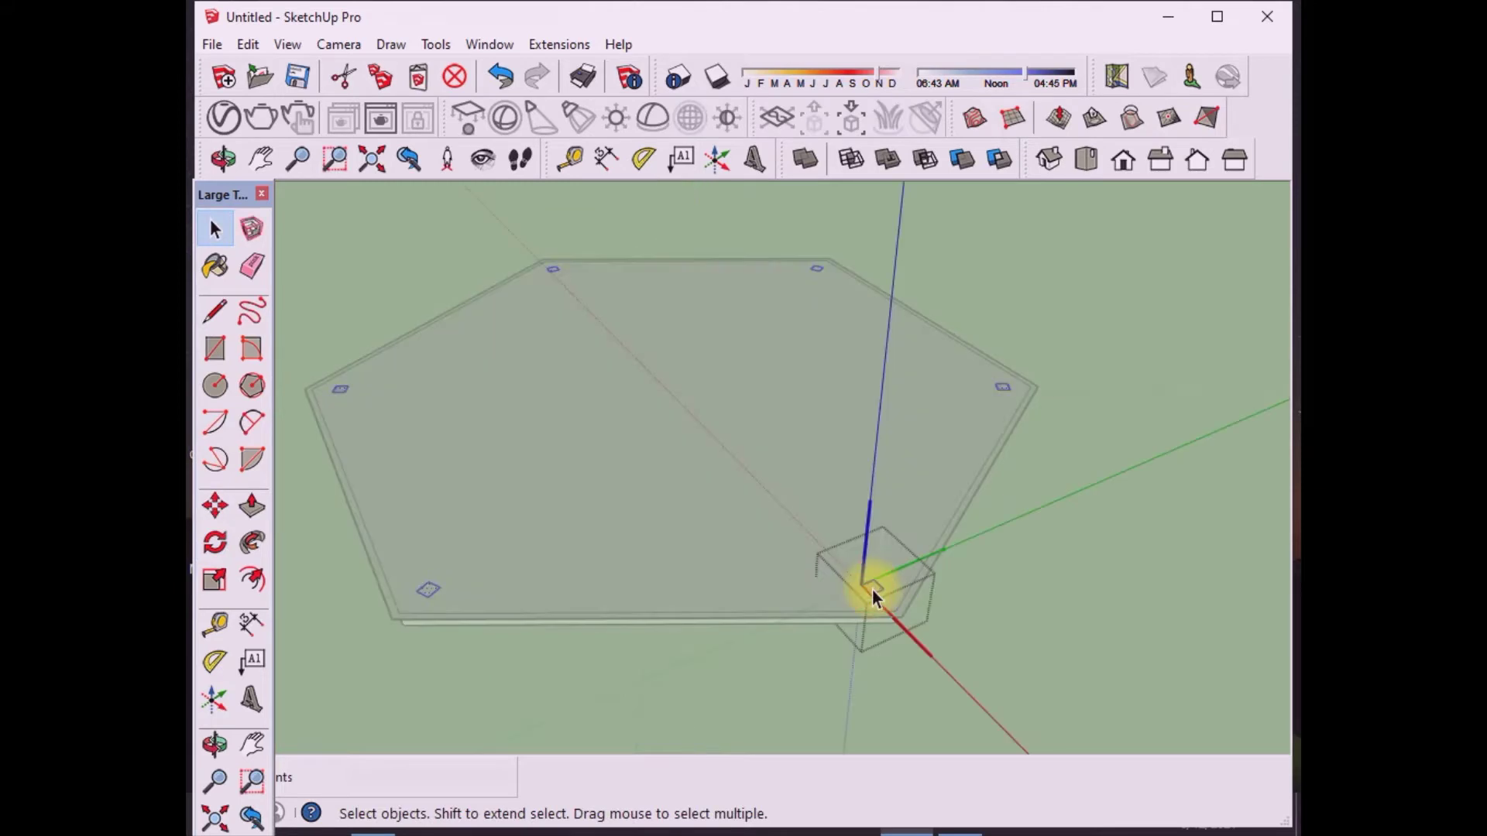
left_click(252, 506)
left_click(870, 594)
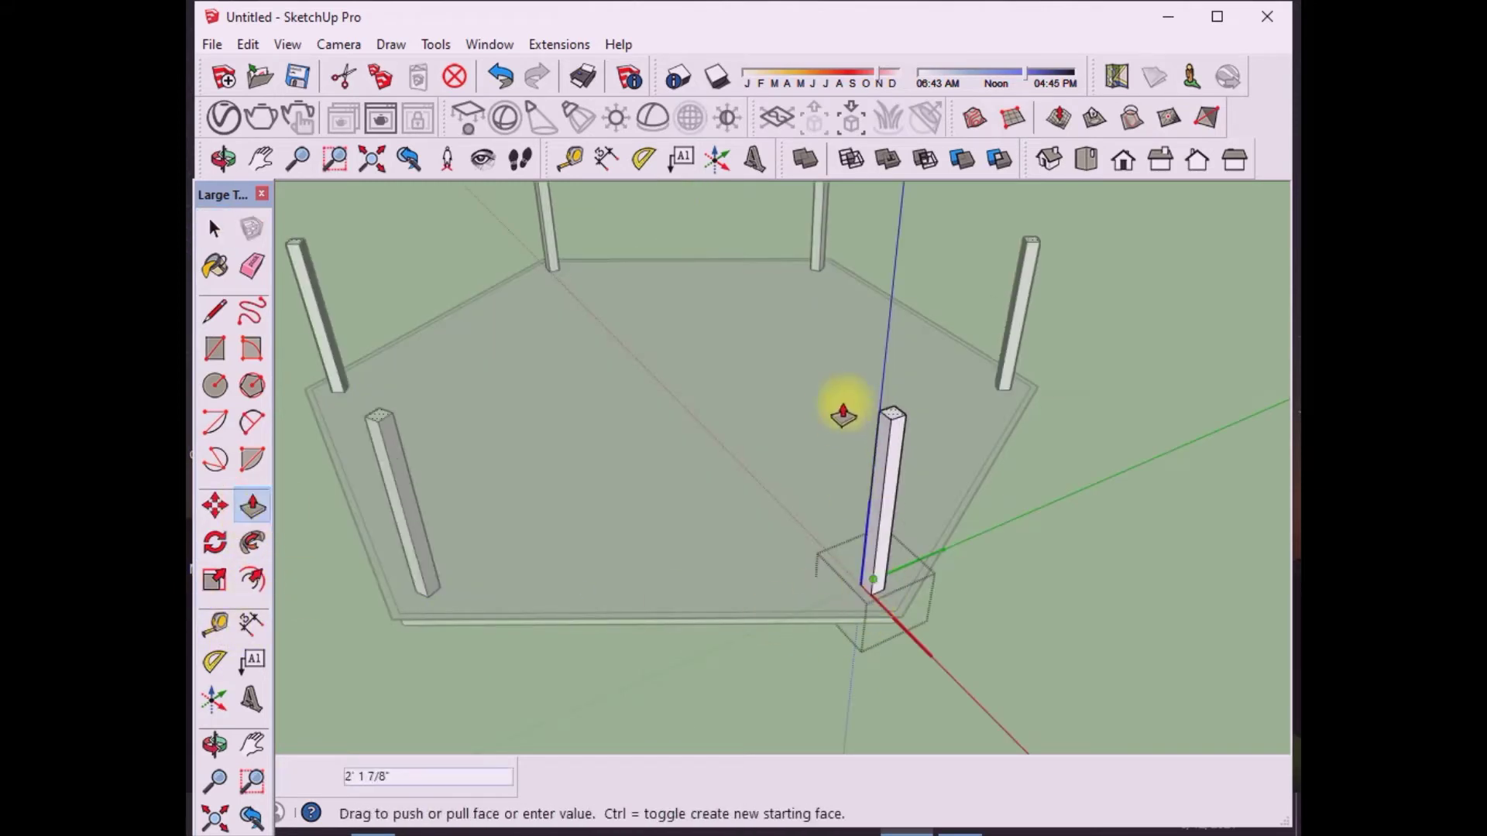
type("8")
key("Return")
scroll(731, 482, "down", 3)
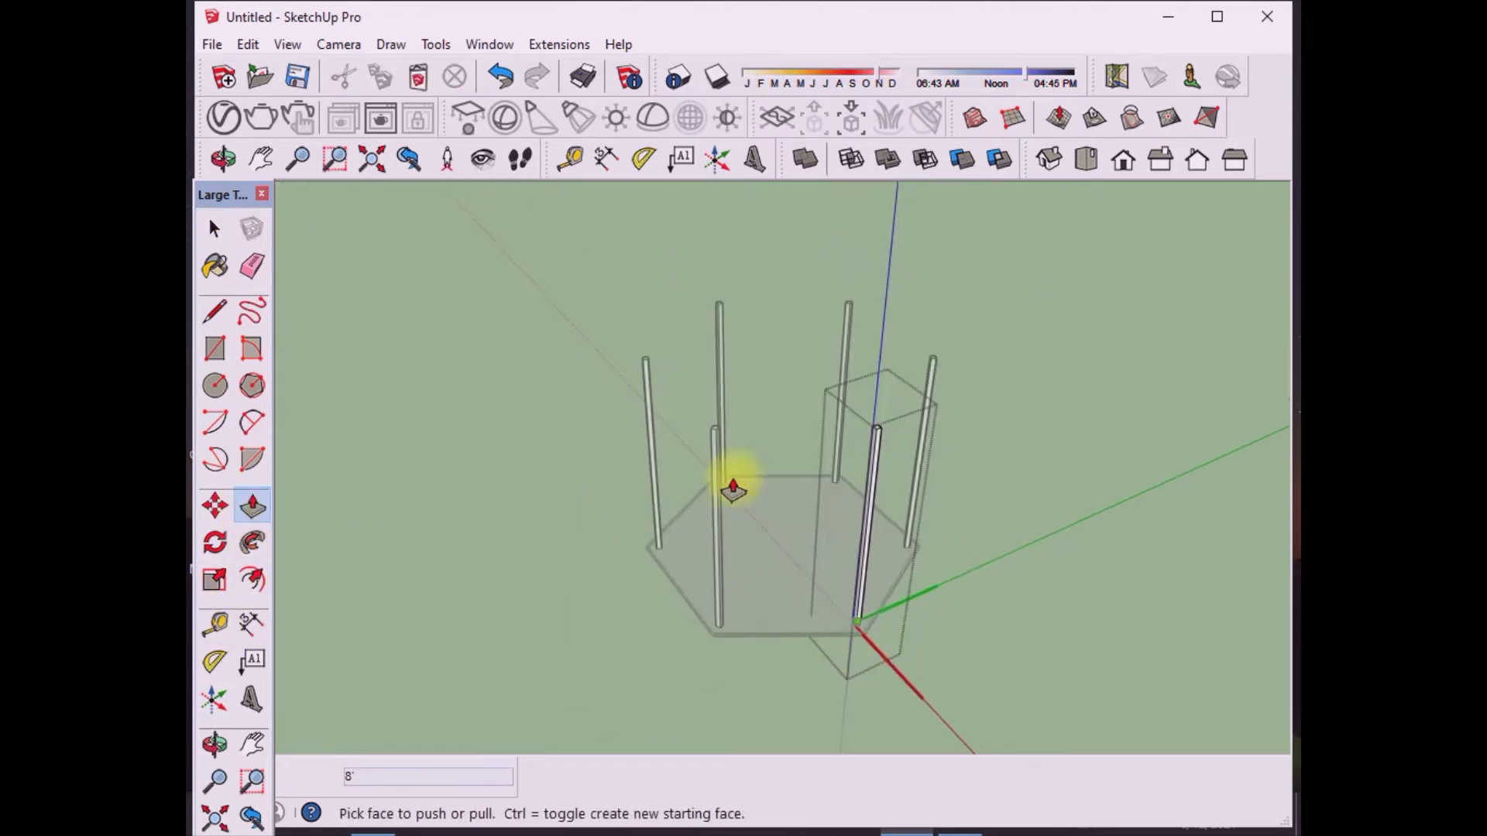
key("space")
left_click(434, 424)
scroll(858, 513, "up", 3)
scroll(826, 601, "up", 3)
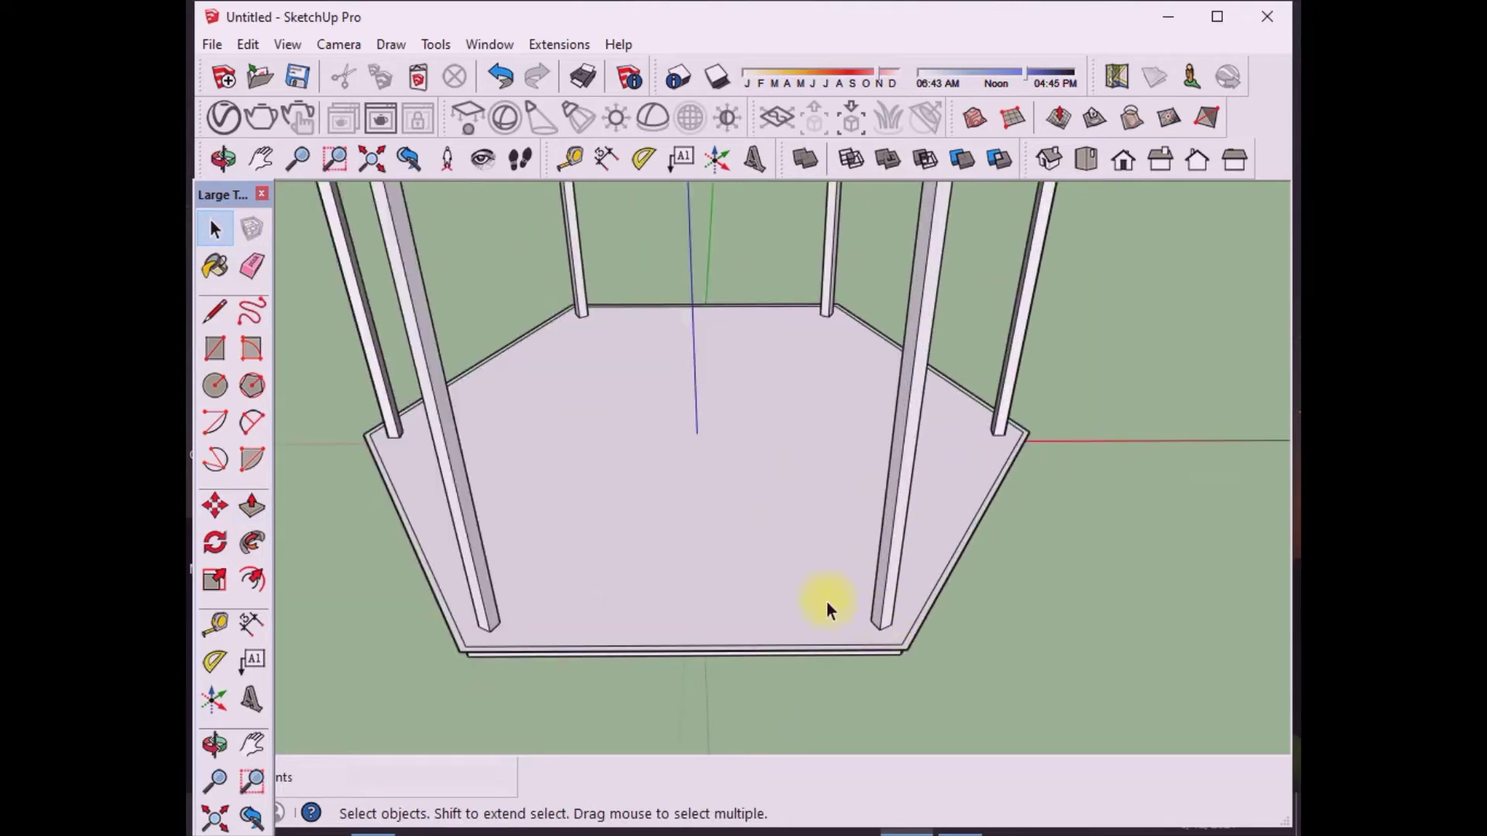
scroll(826, 601, "up", 2)
Step: Add a 3-inch offset guide from a post's base corner, then measure up the post
left_click(215, 623)
scroll(922, 612, "up", 1)
left_click(908, 645)
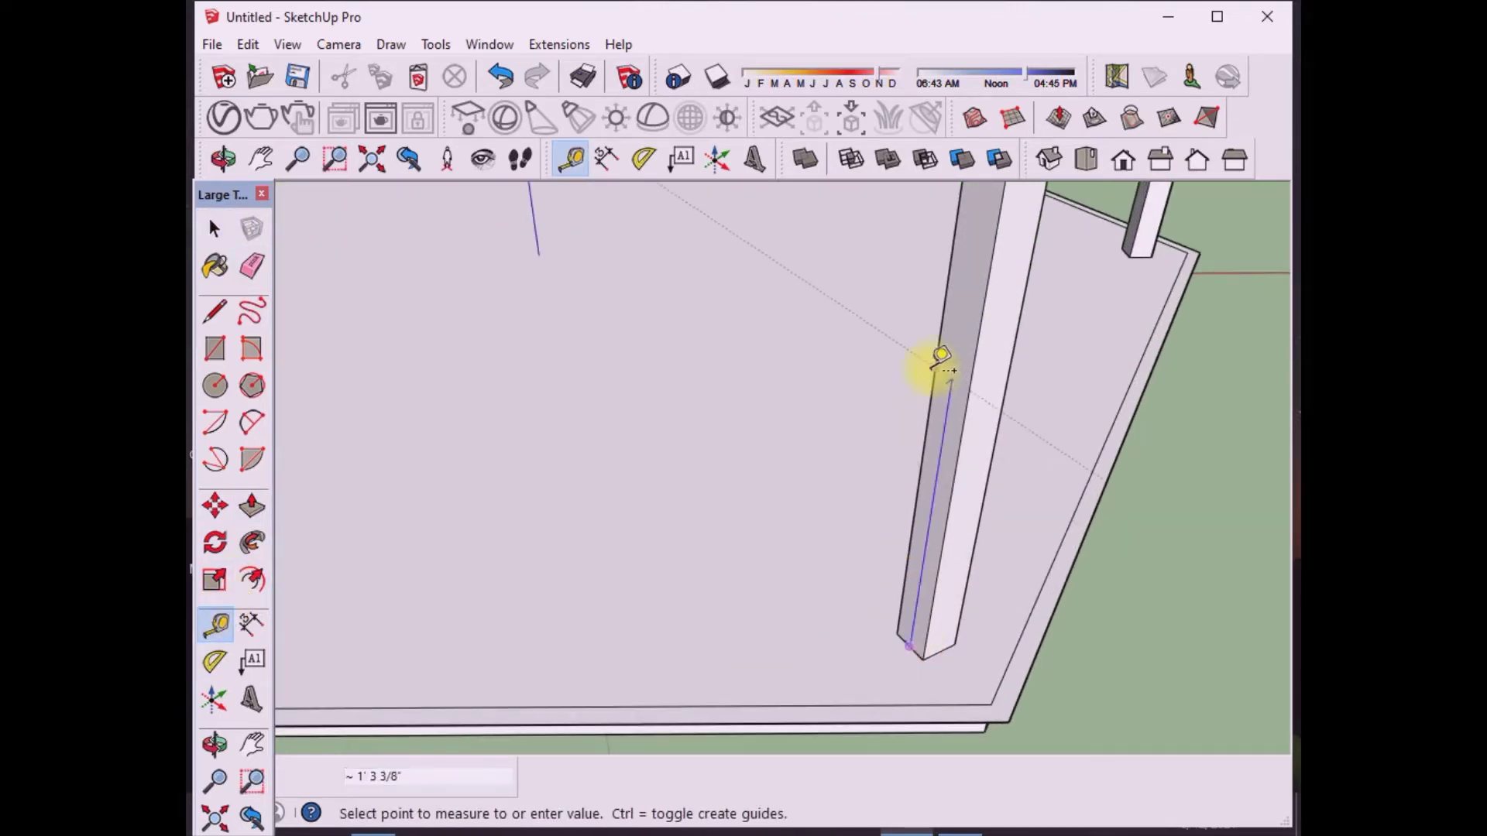
type("3")
key("Return")
scroll(906, 434, "down", 3)
scroll(882, 480, "up", 3)
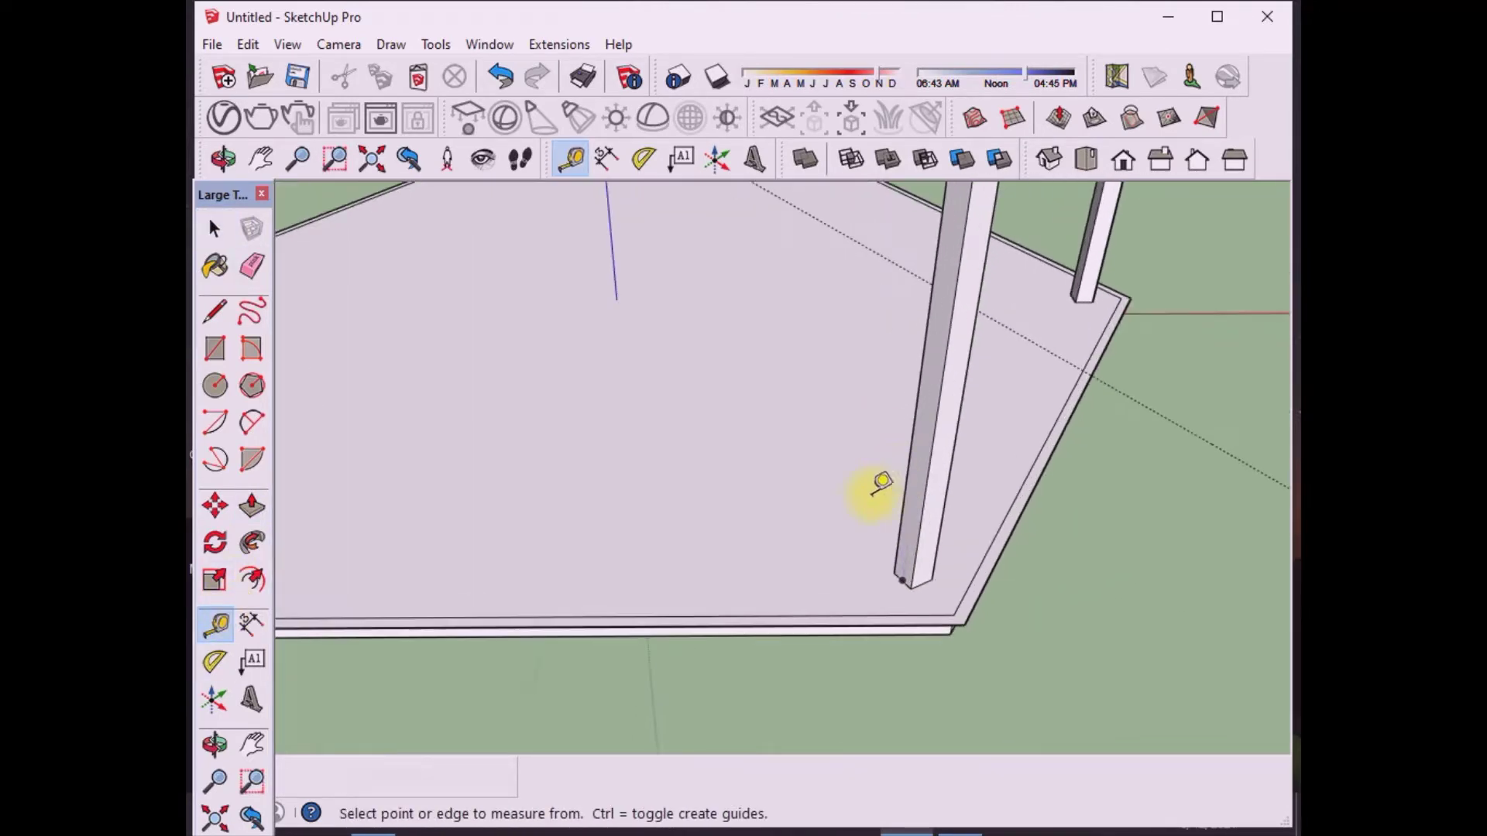
scroll(910, 574, "up", 1)
scroll(904, 577, "up", 1)
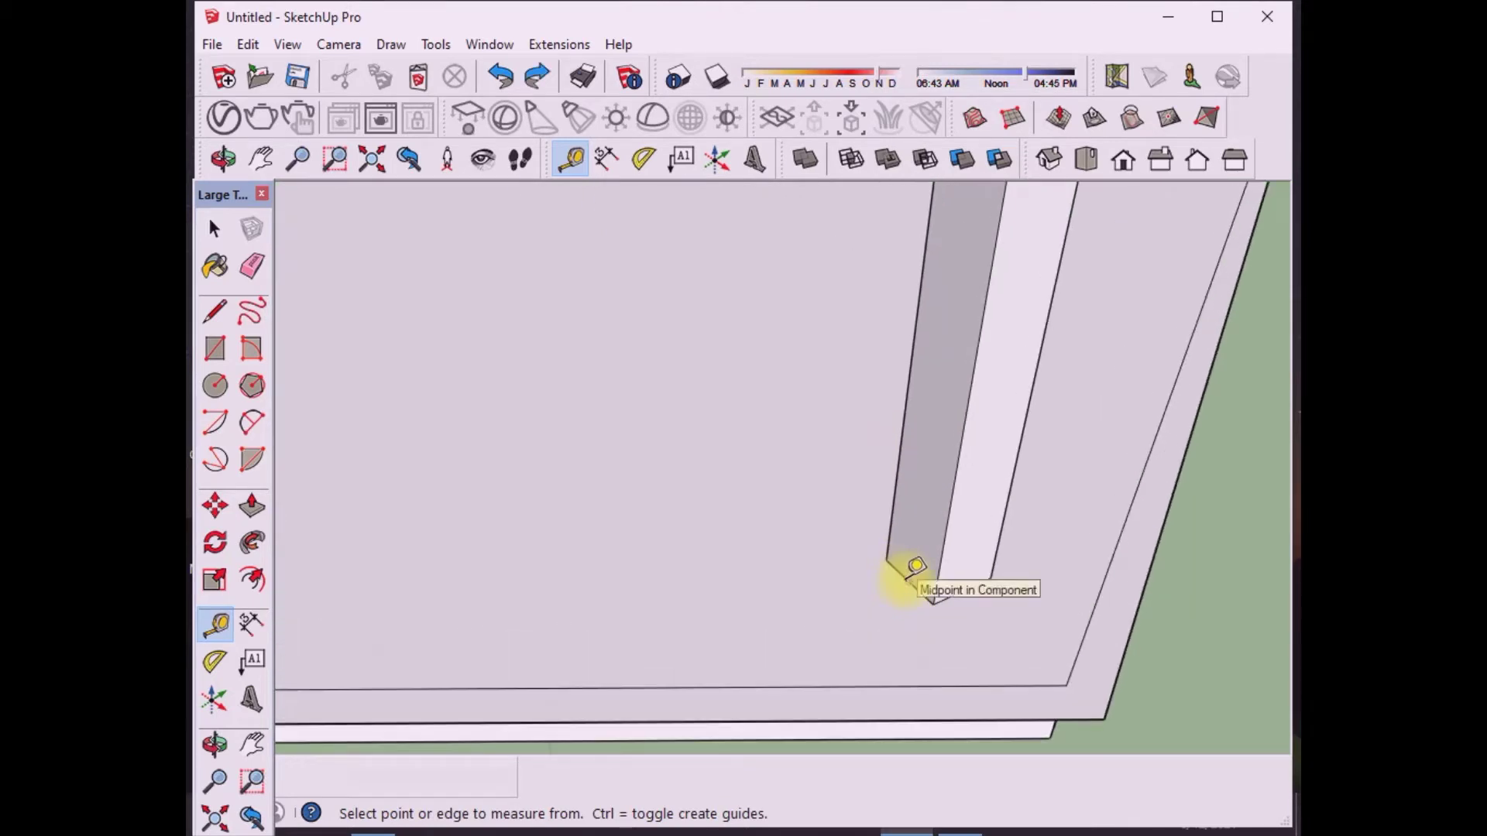
left_click(908, 579)
left_click(947, 393)
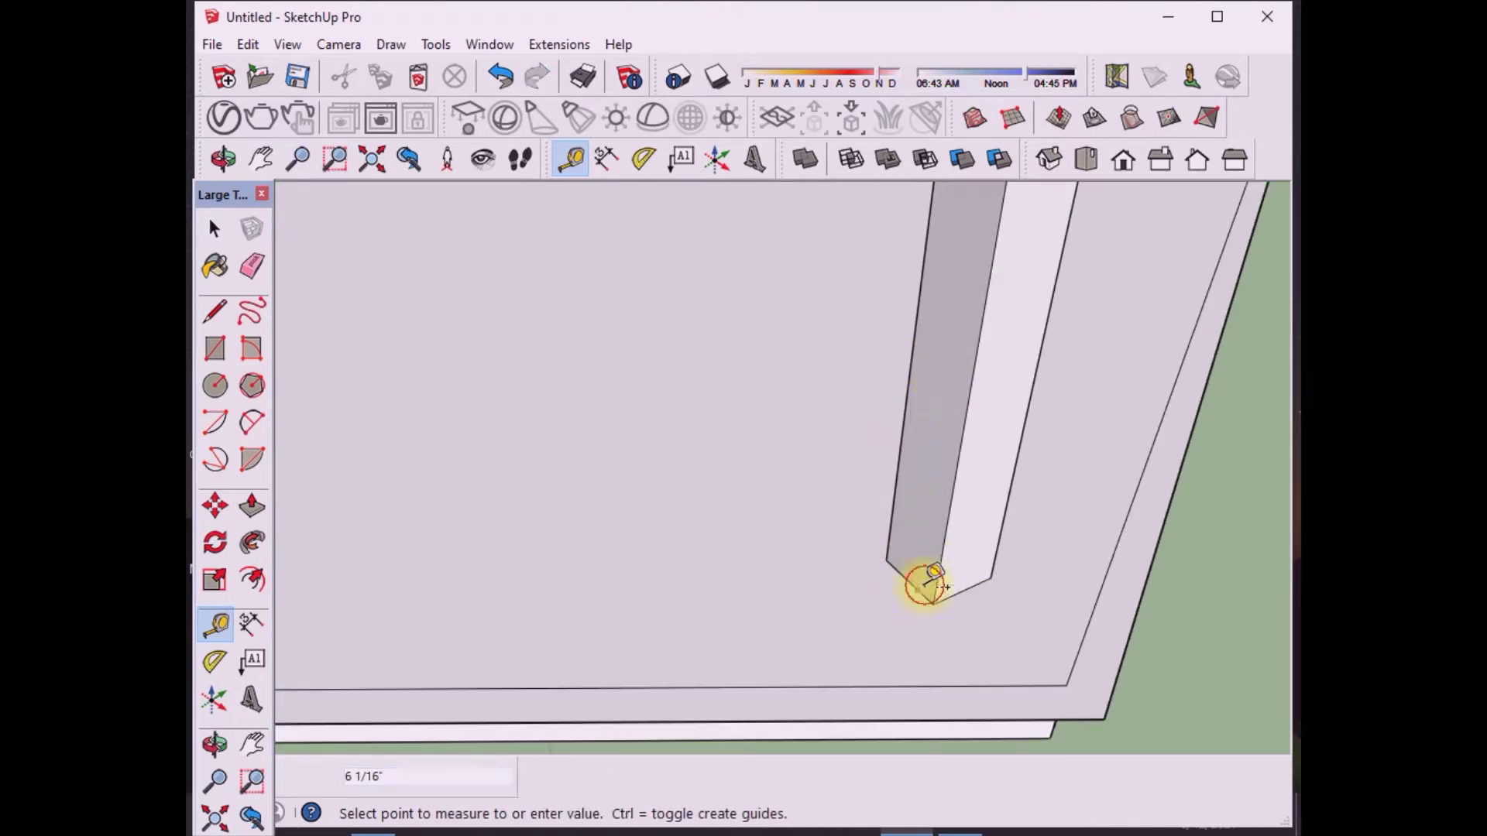
left_click(946, 362)
scroll(923, 531, "down", 2)
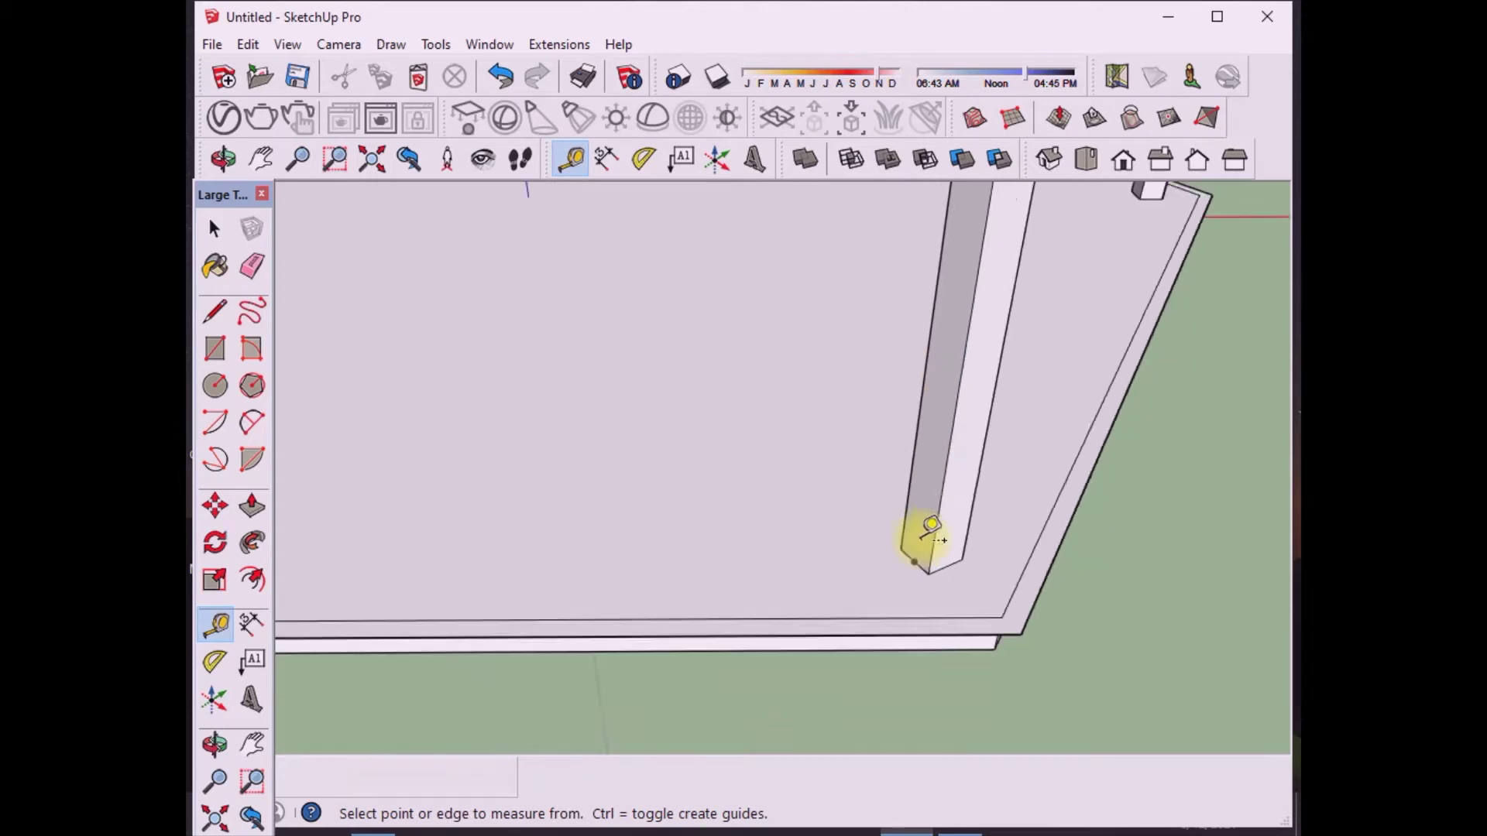
scroll(919, 514, "down", 2)
scroll(616, 563, "up", 3)
scroll(616, 563, "up", 3)
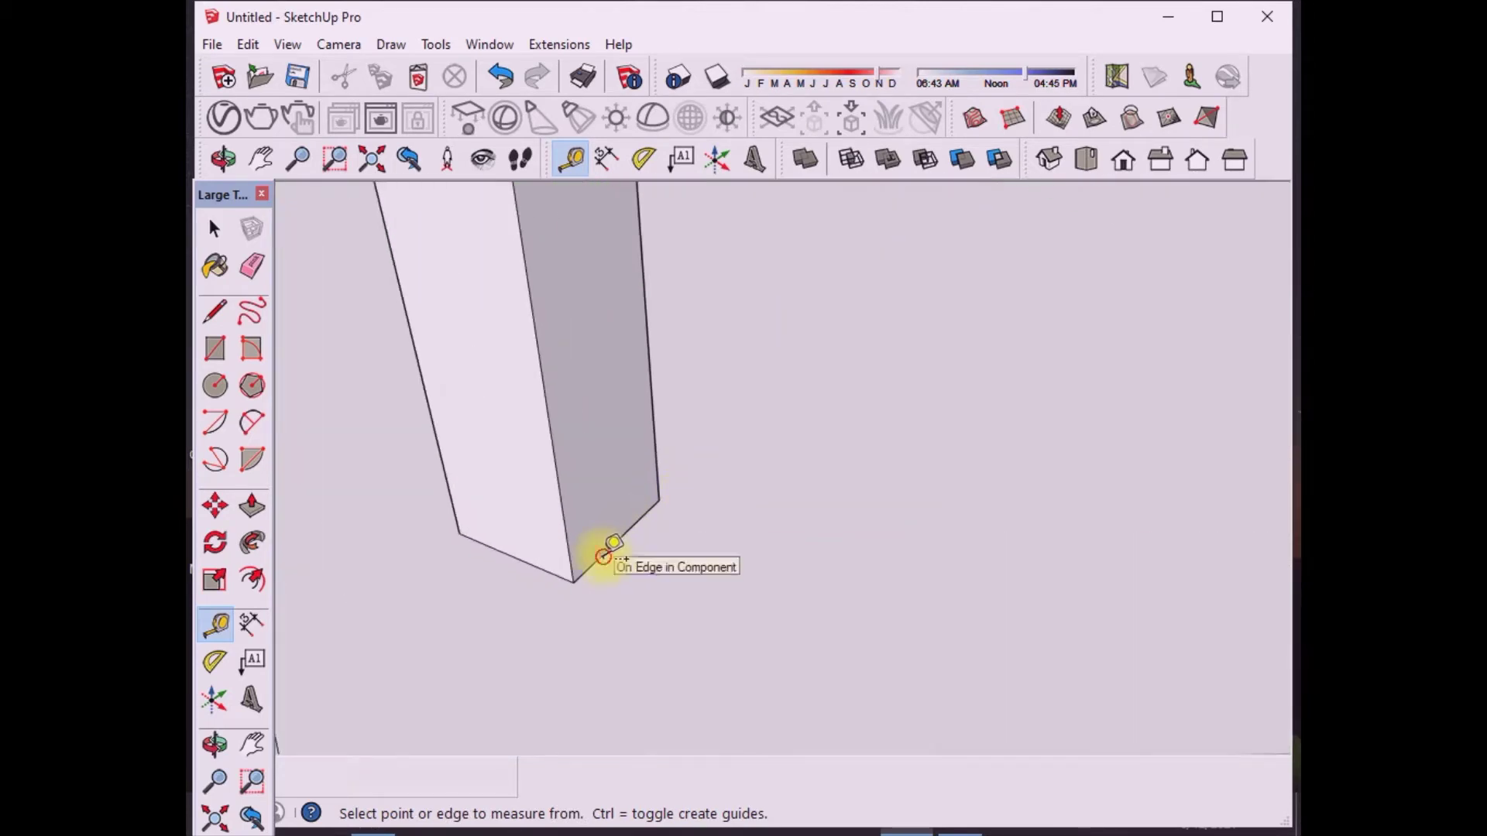
Step: Place a 3-inch guide from another post's bottom edge and a guide from its corner
left_click(602, 556)
key("Return")
scroll(532, 547, "down", 2)
scroll(531, 547, "down", 3)
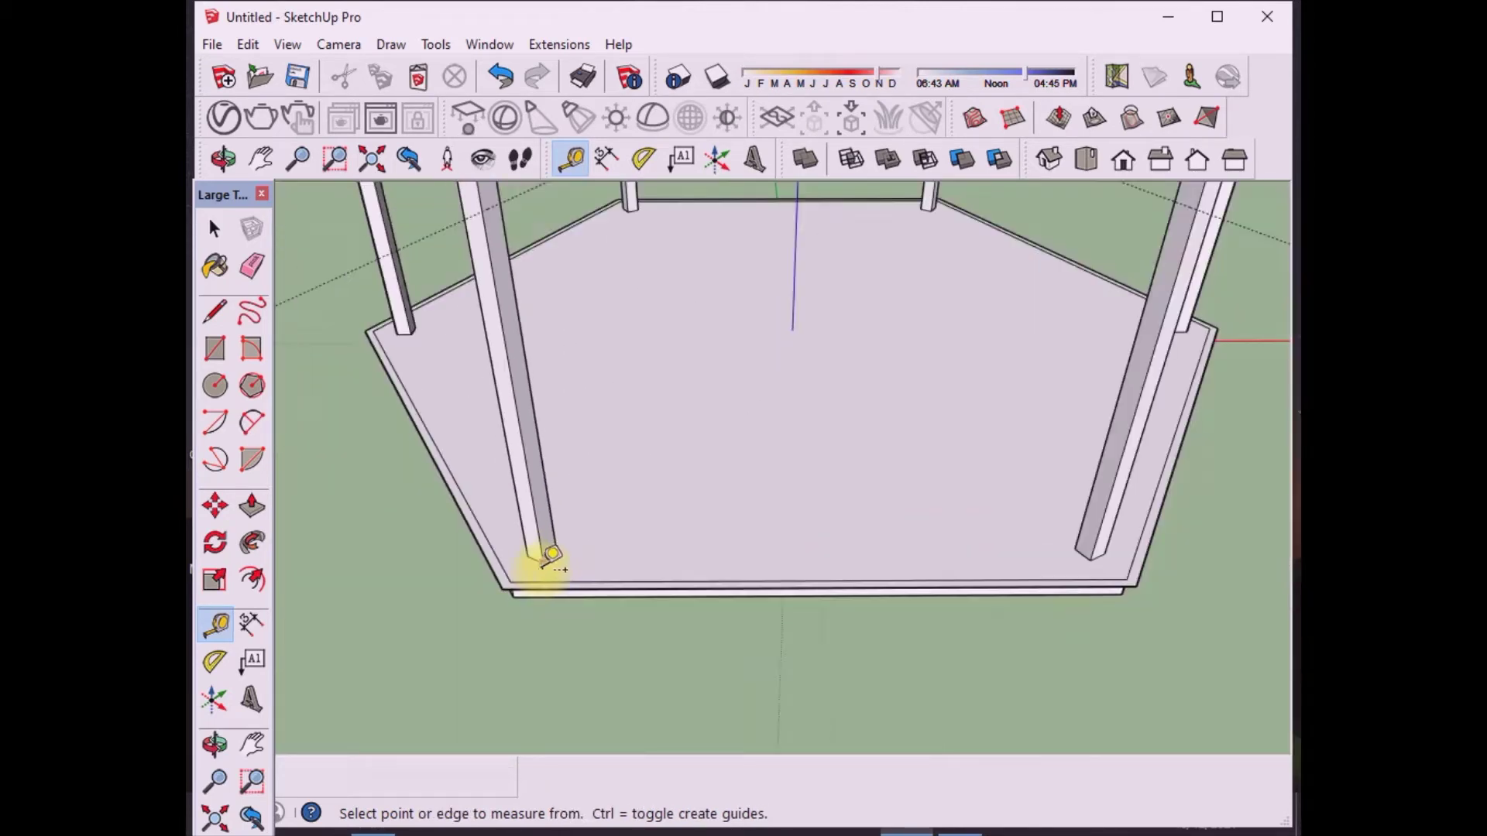
scroll(555, 524, "down", 1)
scroll(560, 534, "up", 5)
scroll(555, 682, "up", 2)
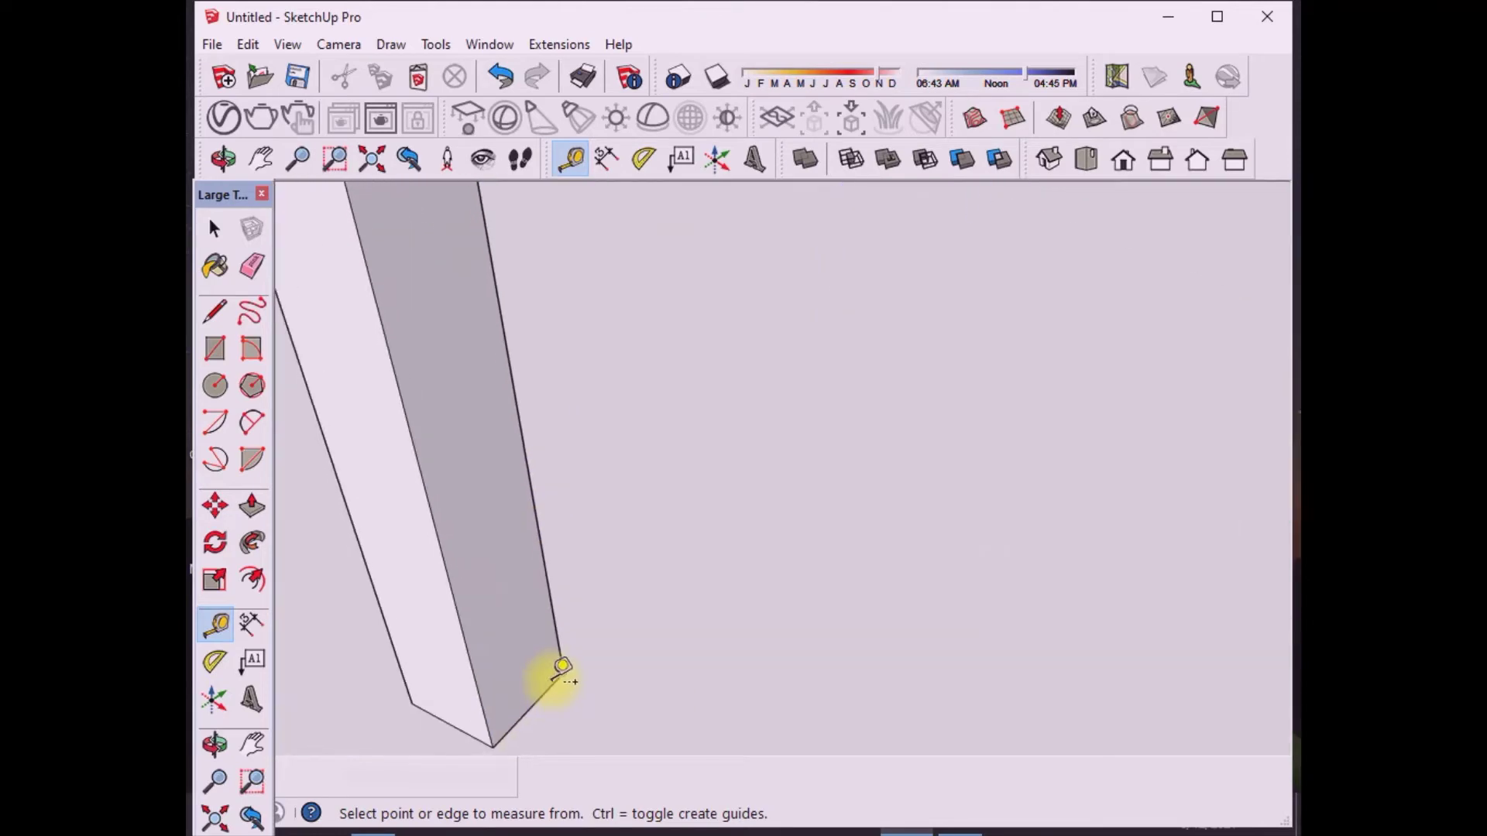
left_click(560, 676)
left_click(541, 621)
scroll(508, 641, "down", 5)
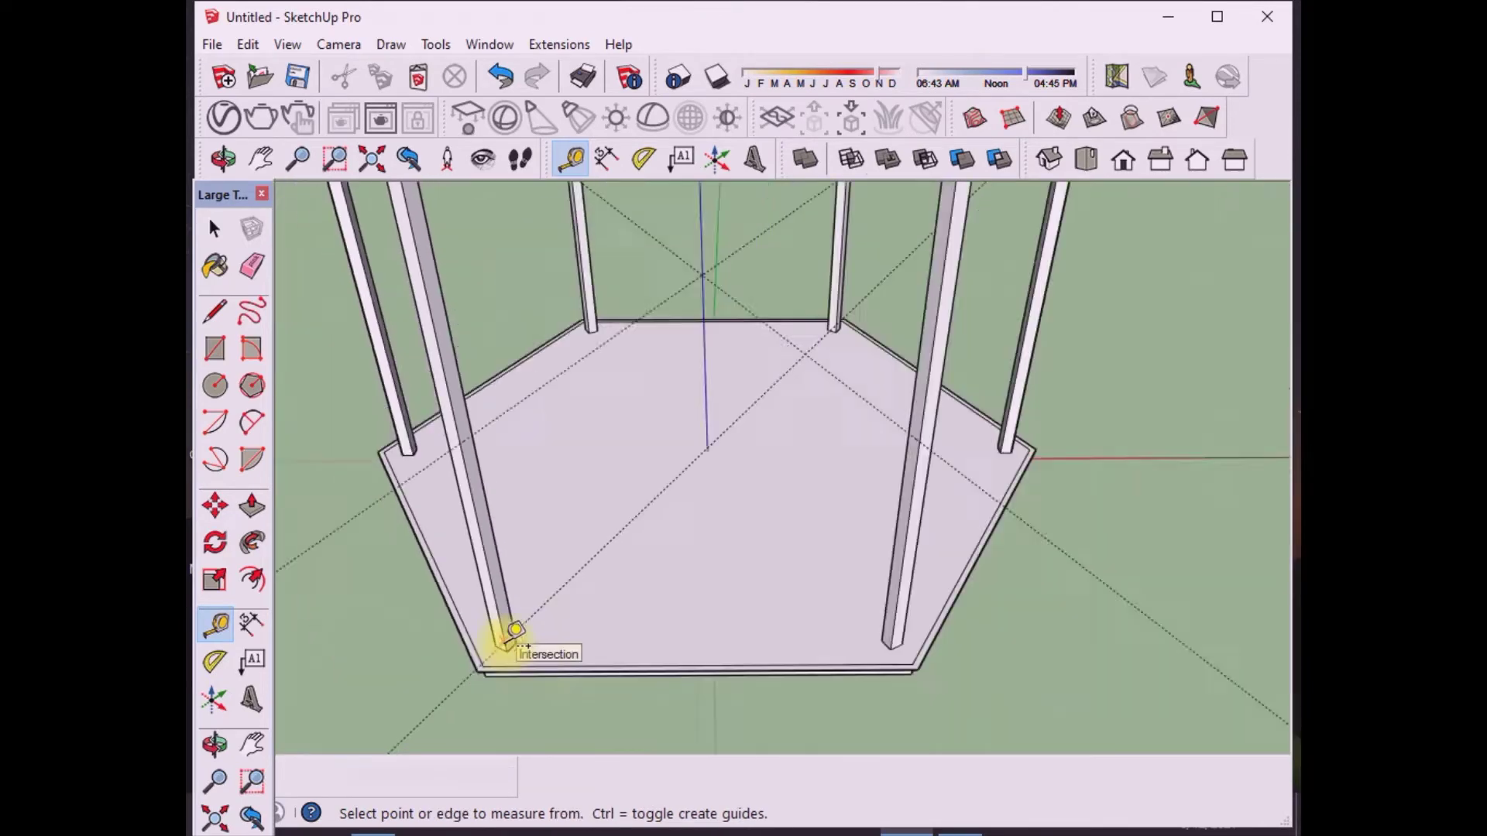
scroll(868, 643, "up", 4)
scroll(868, 643, "up", 2)
Step: Create a guide offset 2 inches from the post's edge
left_click(887, 623)
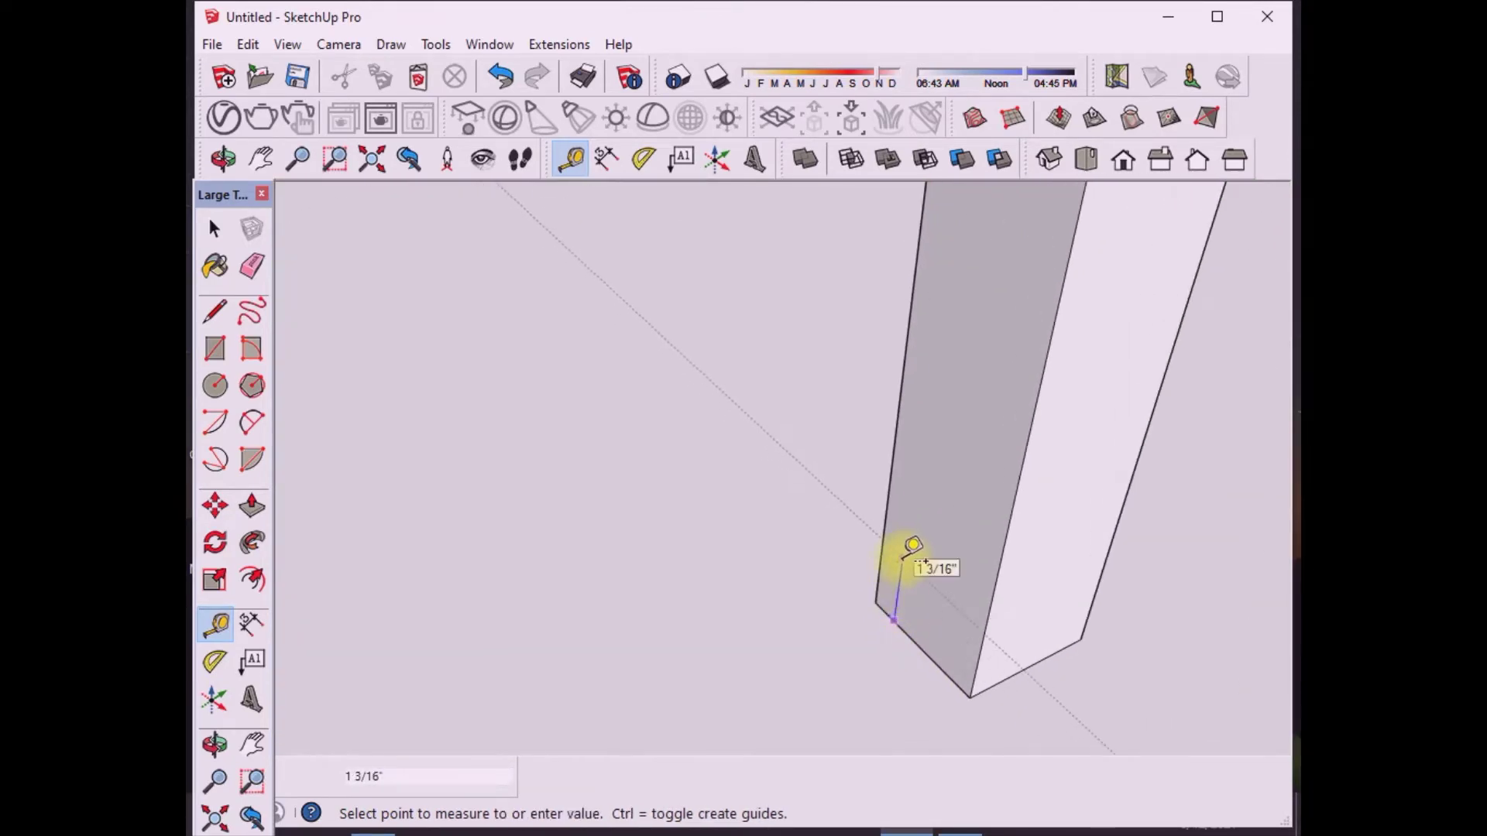
type("2")
key("Return")
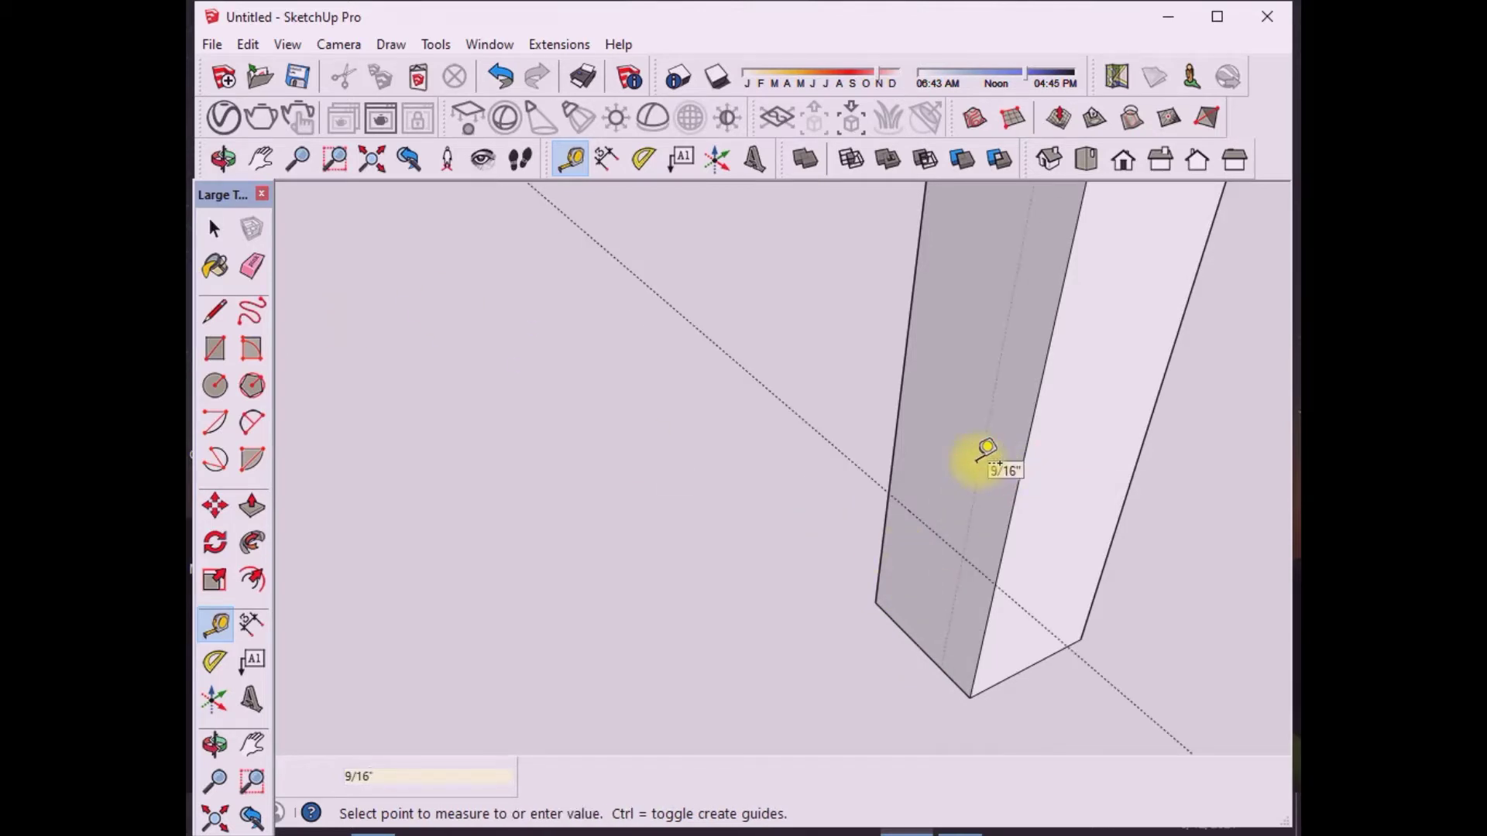
left_click(897, 425)
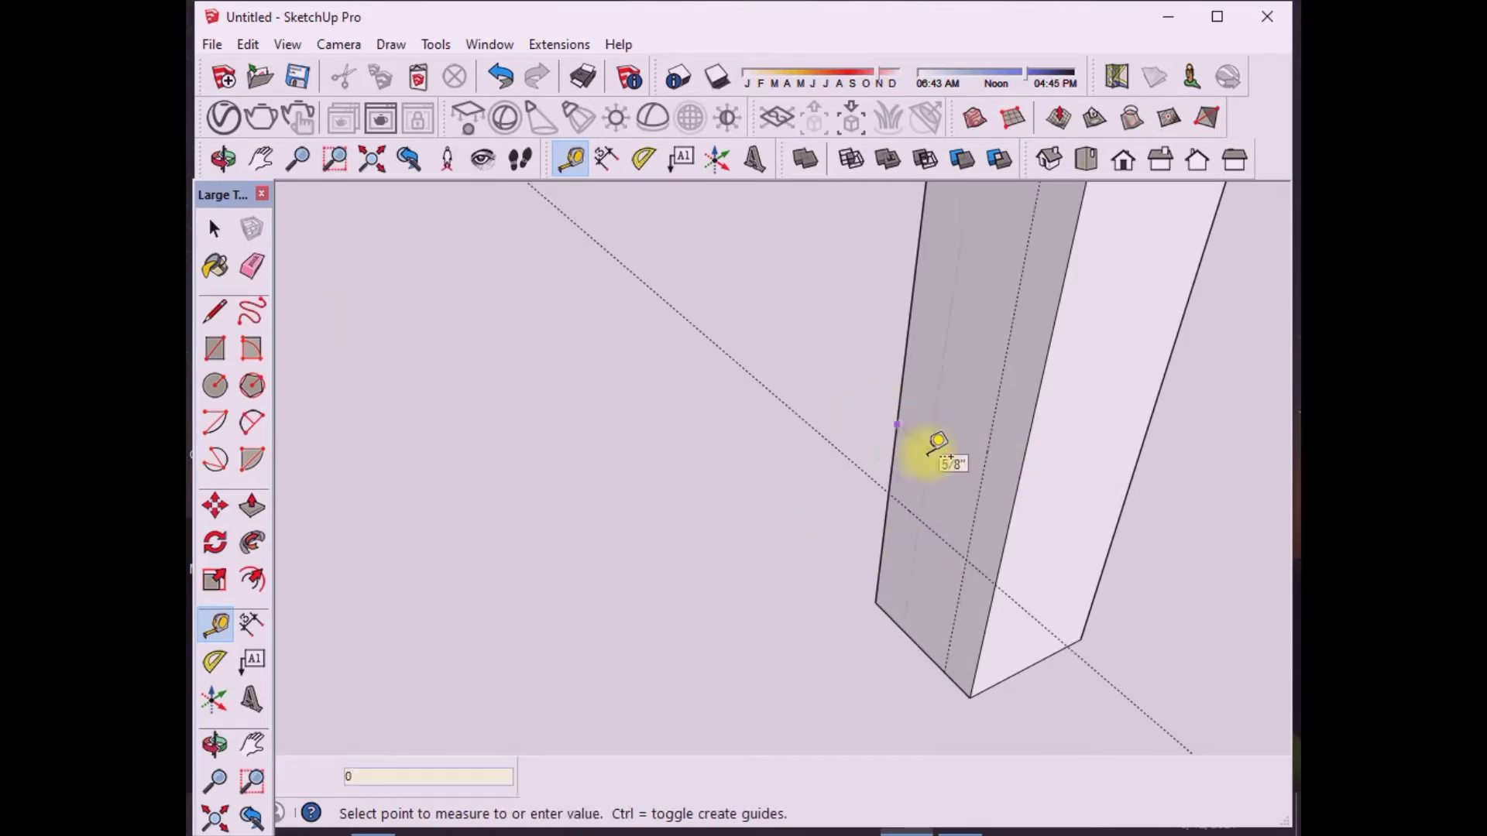
scroll(870, 621, "down", 3)
scroll(356, 620, "down", 3)
scroll(475, 617, "up", 3)
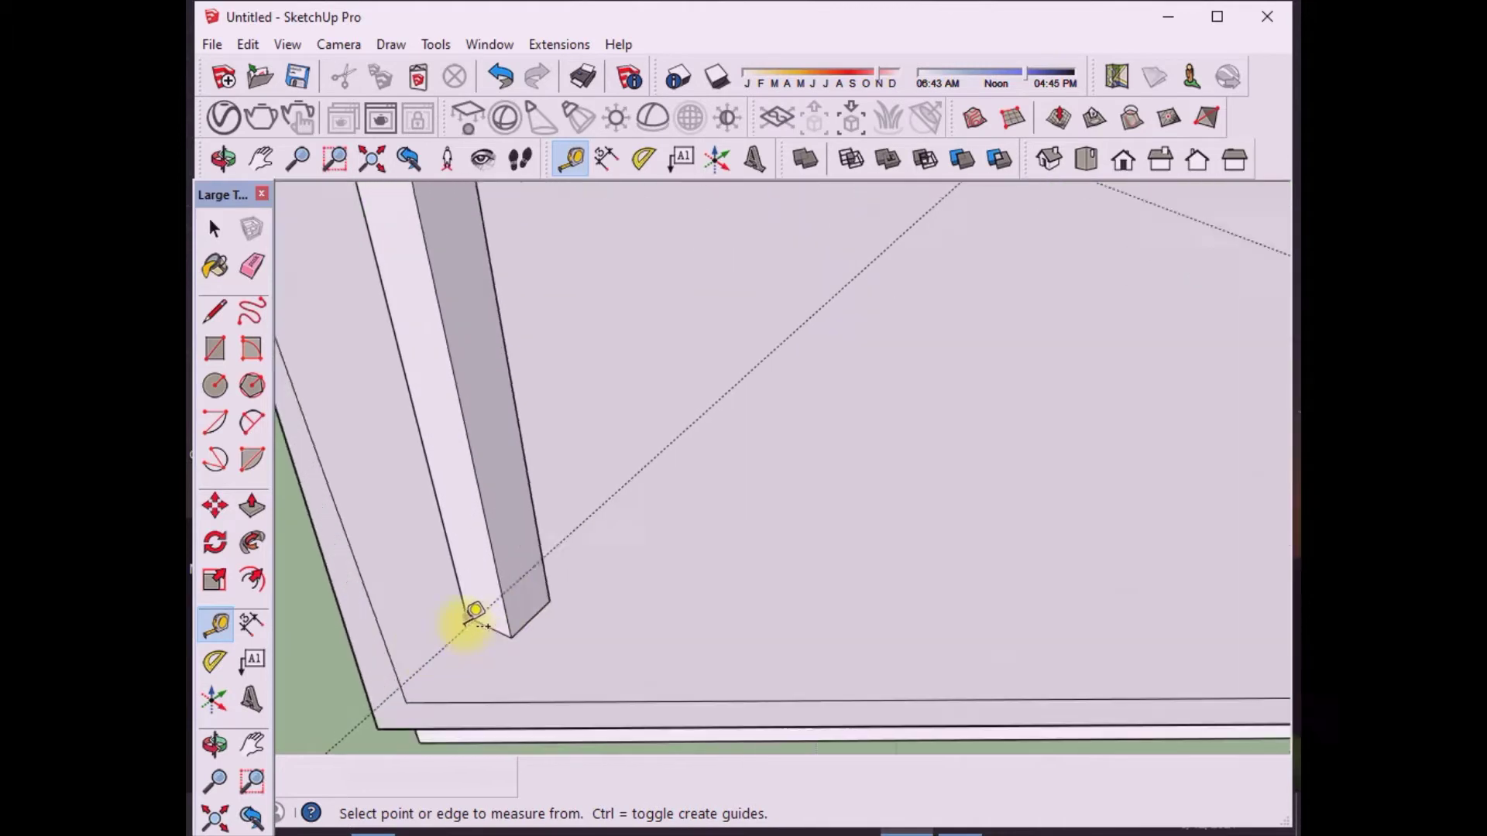
scroll(550, 588, "up", 3)
Step: Add a half-inch guide from another post's edge, undoing an extra 3-inch guide
left_click(542, 599)
type("0.5")
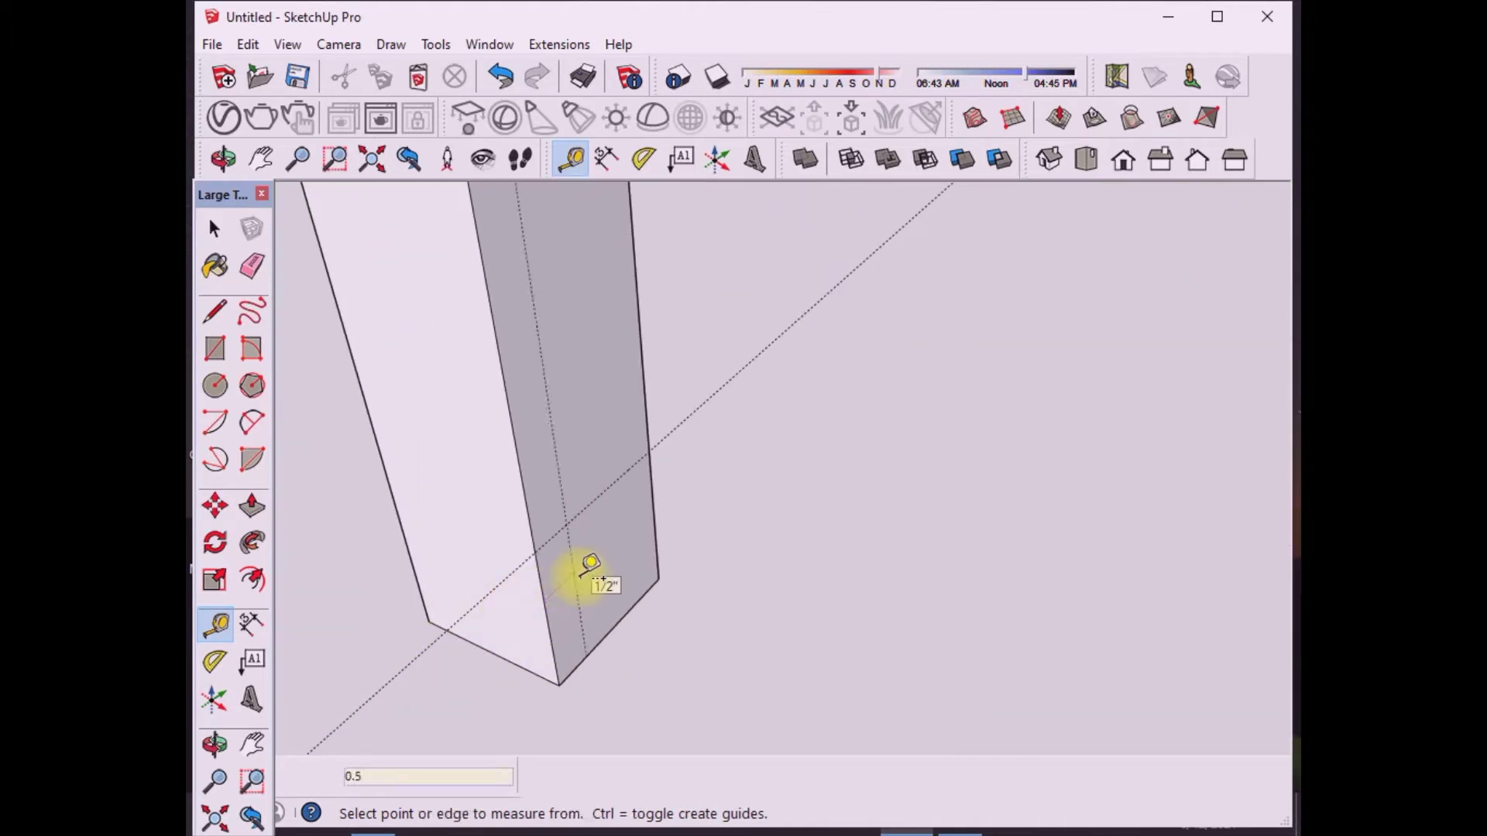
left_click(652, 492)
key("Return")
scroll(608, 607, "up", 1)
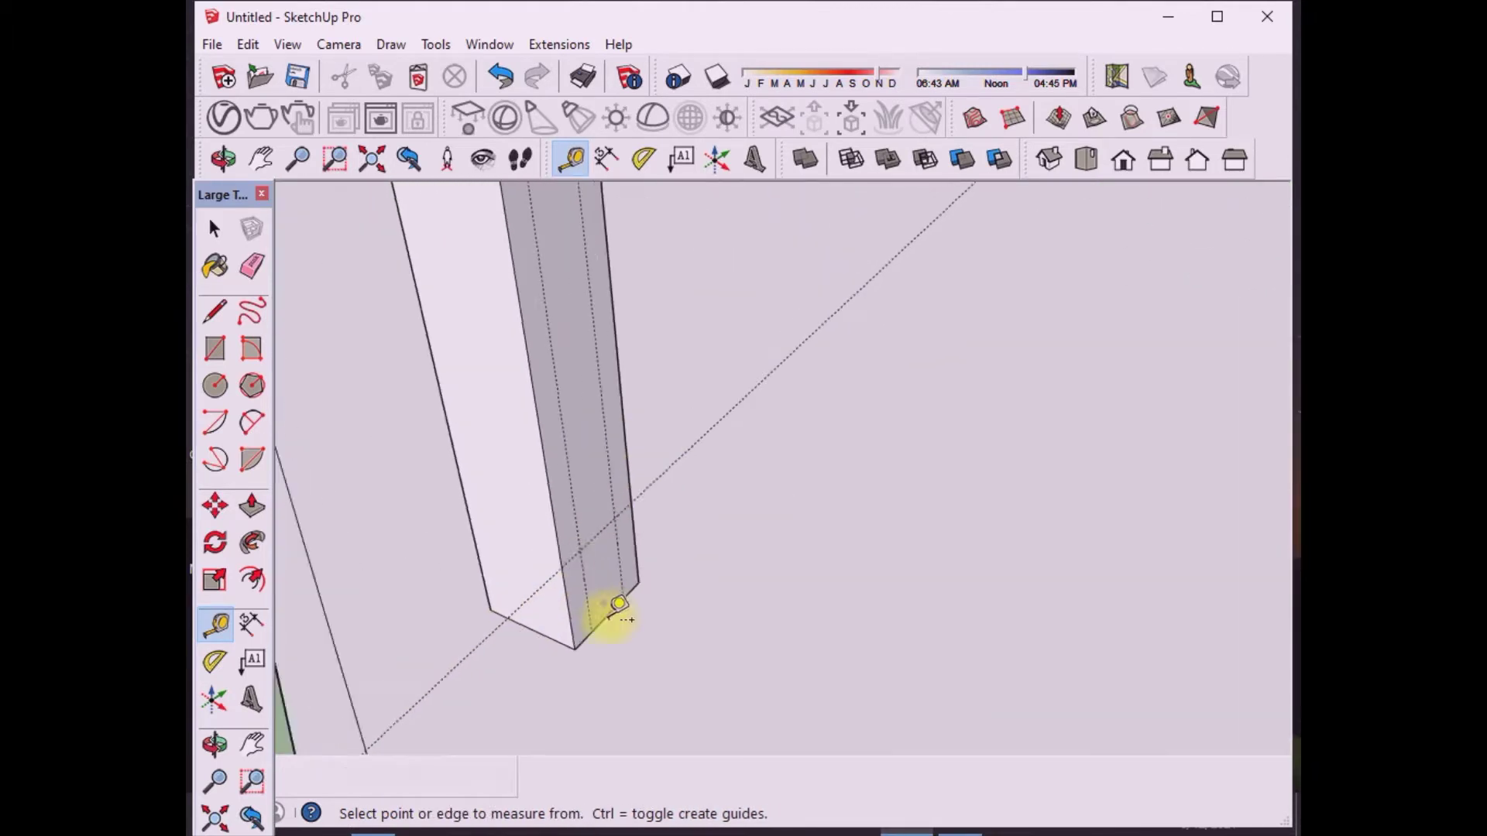
scroll(594, 514, "up", 1)
scroll(640, 586, "up", 2)
left_click(629, 598)
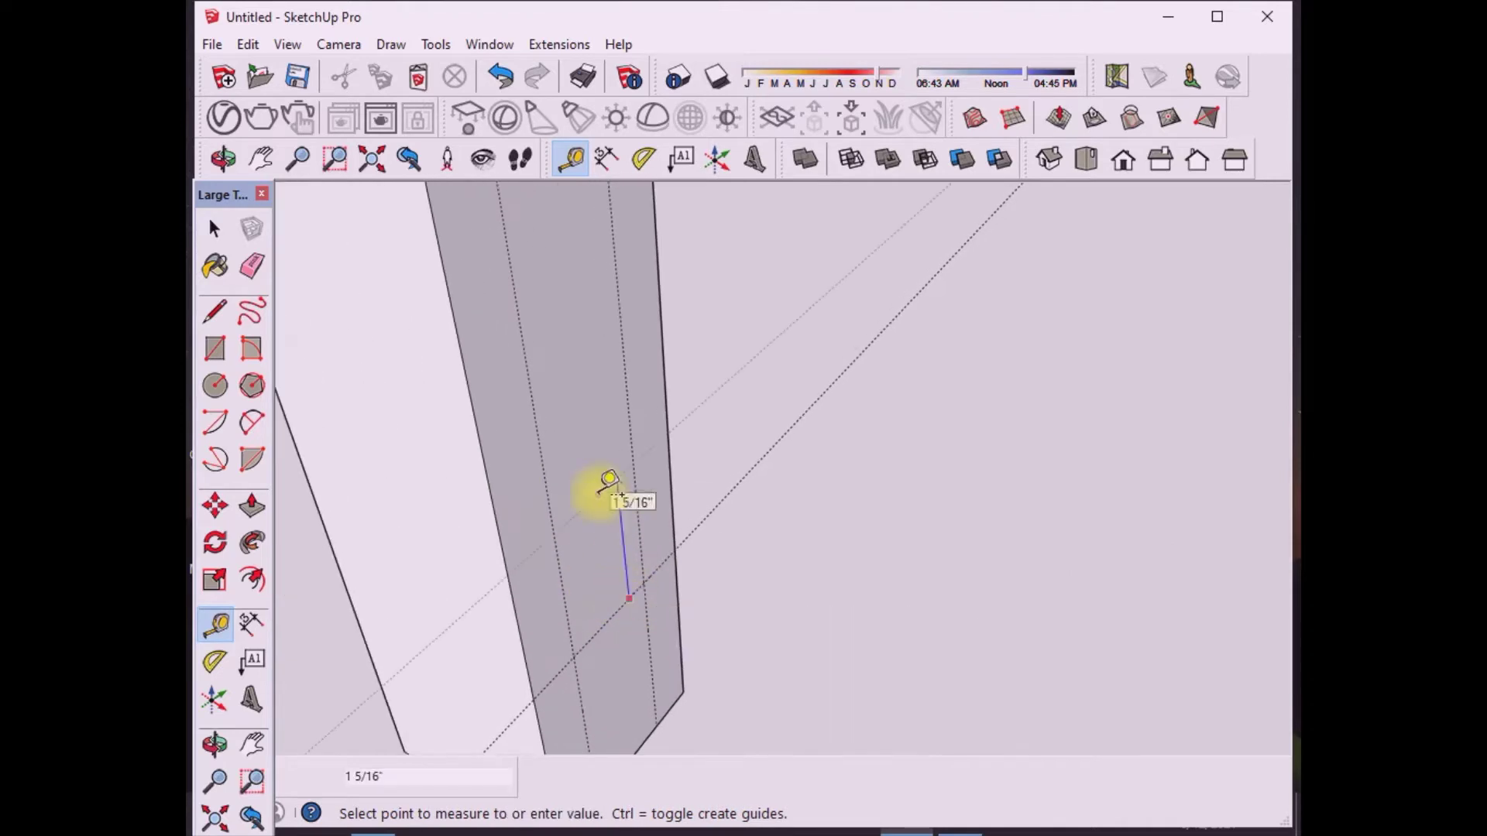
key("Return")
key("ctrl+z")
scroll(637, 581, "down", 2)
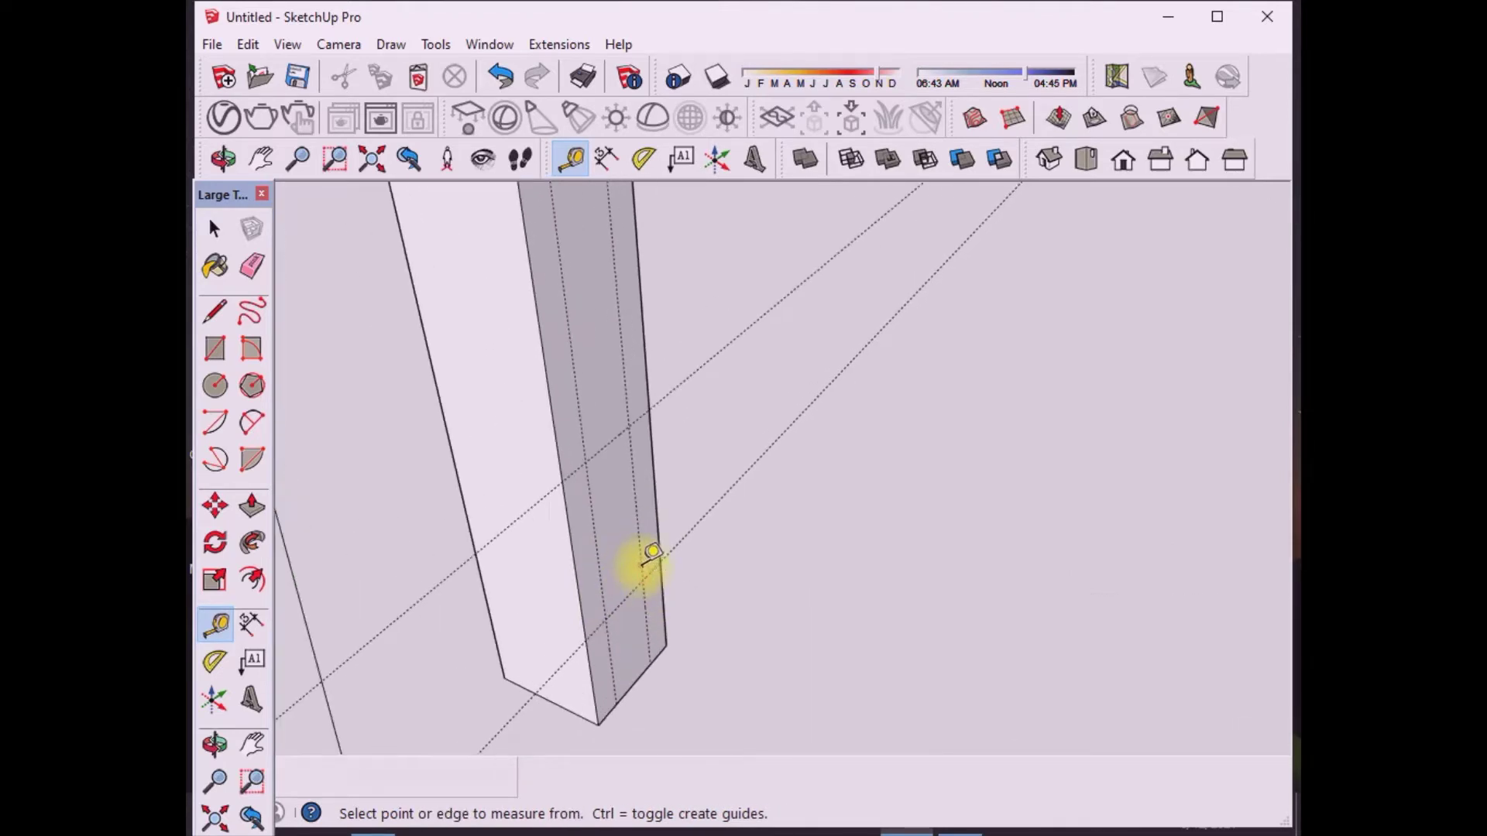
scroll(643, 581, "up", 2)
Step: Place a guide measured from the post near its base
left_click(634, 591)
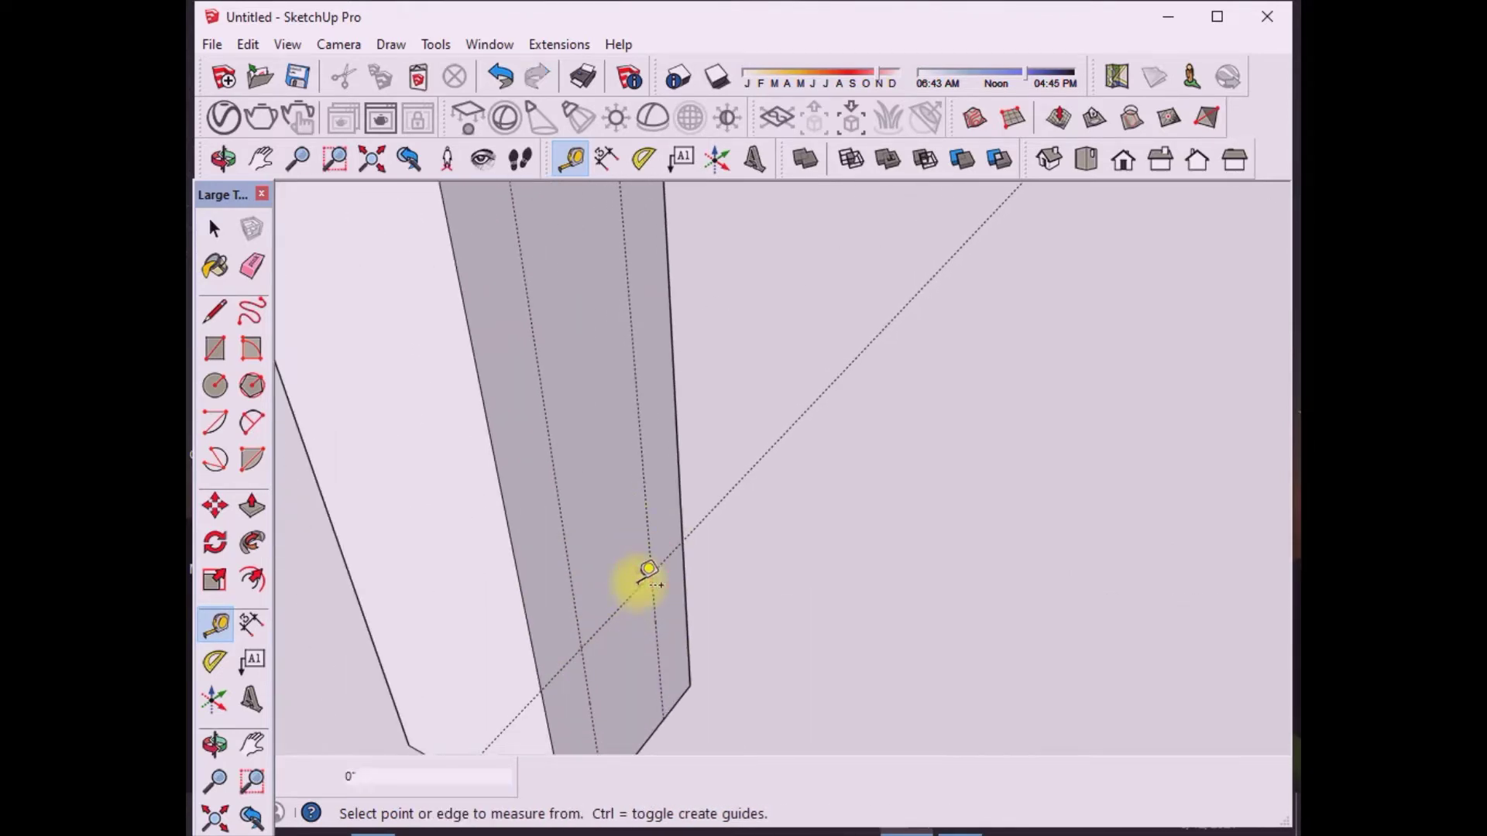
left_click(634, 591)
left_click(625, 491)
scroll(651, 658, "down", 2)
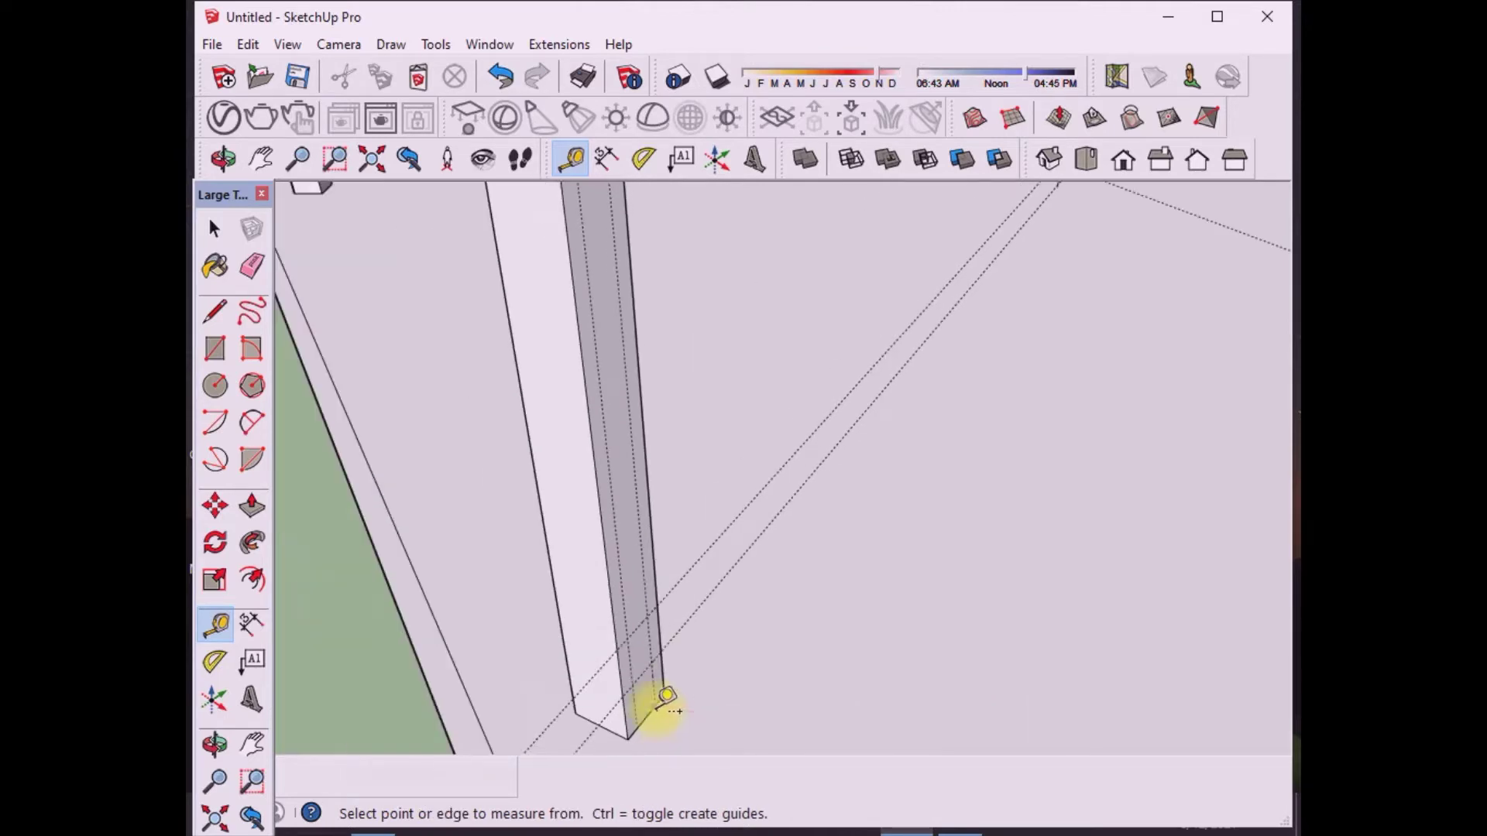
scroll(665, 666, "down", 2)
scroll(657, 651, "up", 3)
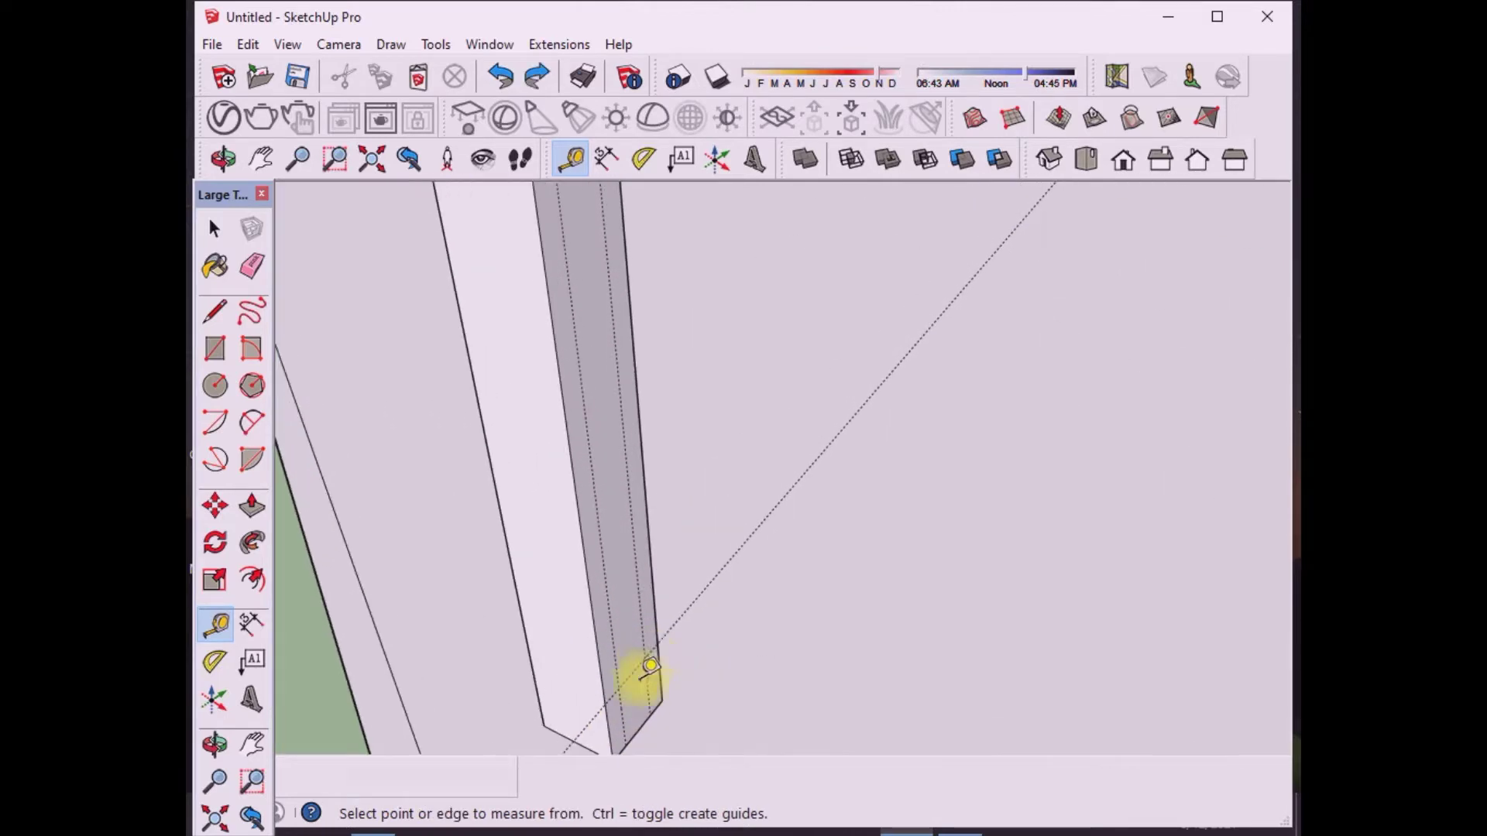
scroll(638, 666, "up", 2)
Step: Add another dashed guide from the post's base corner
left_click(646, 635)
left_click(643, 623)
left_click(624, 672)
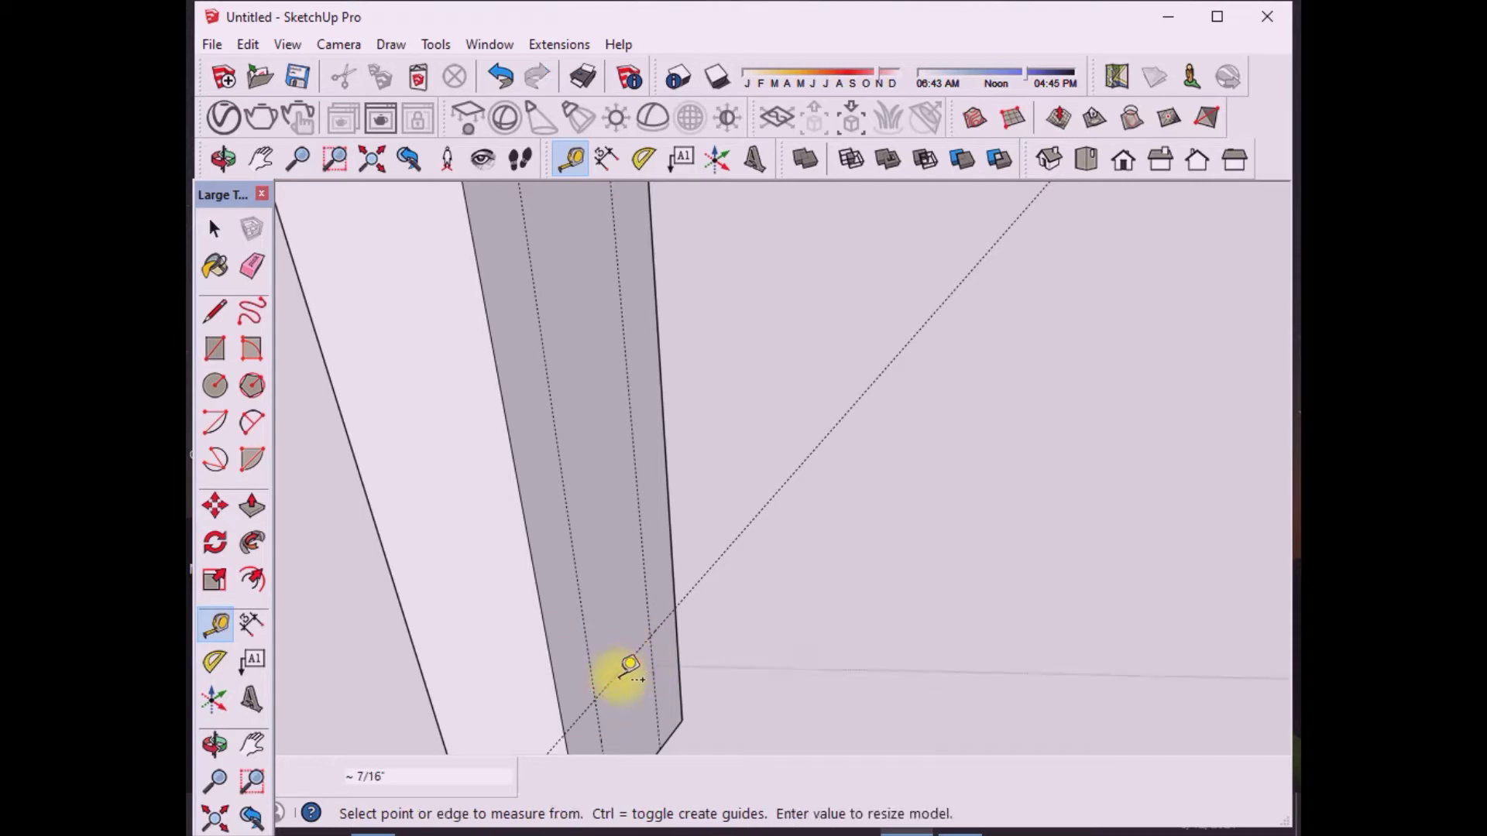
left_click(611, 607)
left_click(612, 680)
type("1")
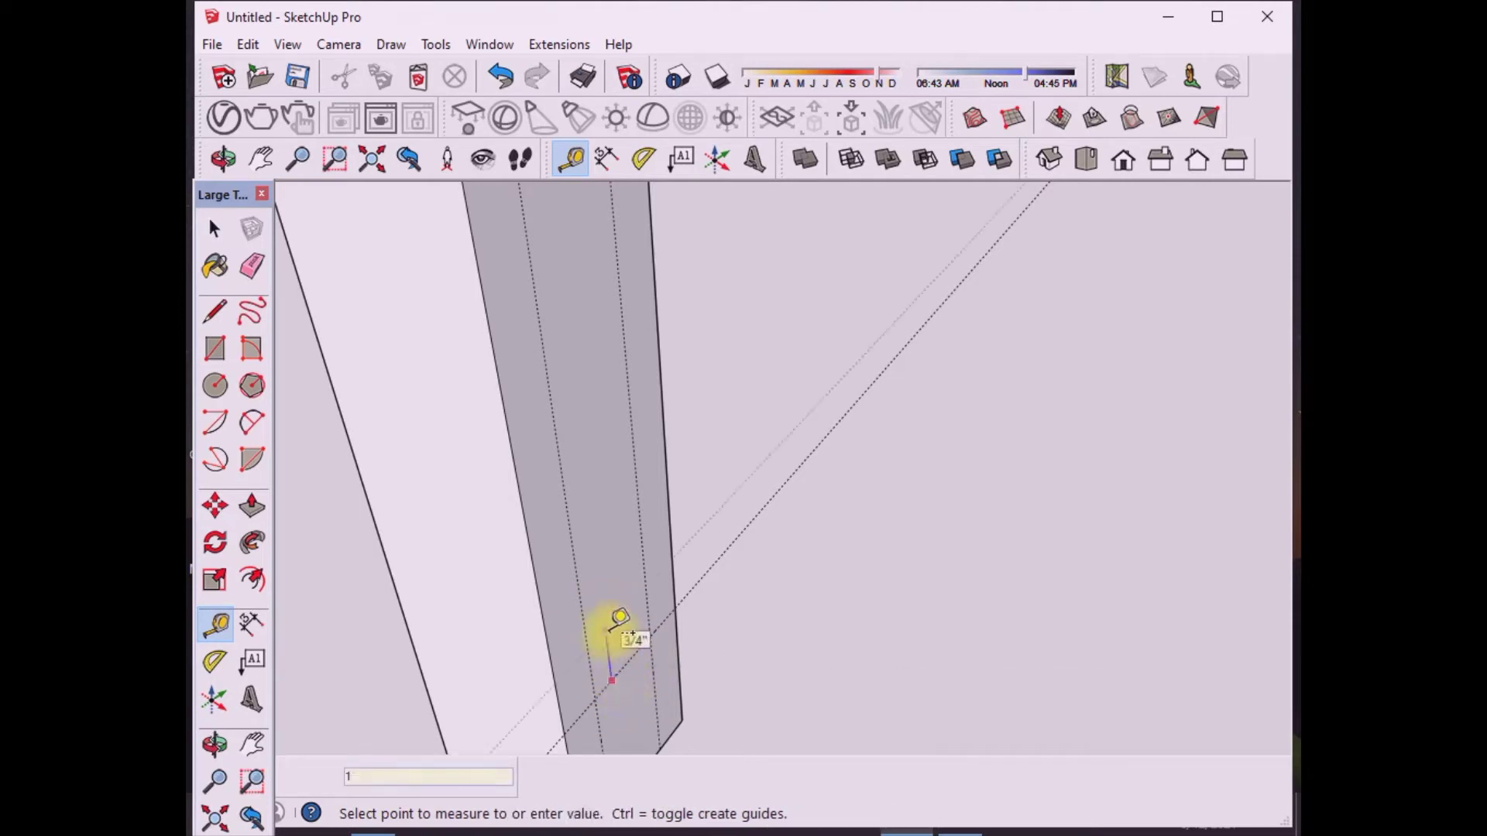
left_click(620, 620)
scroll(573, 677, "down", 2)
scroll(565, 686, "down", 3)
scroll(564, 604, "up", 3)
scroll(527, 496, "up", 2)
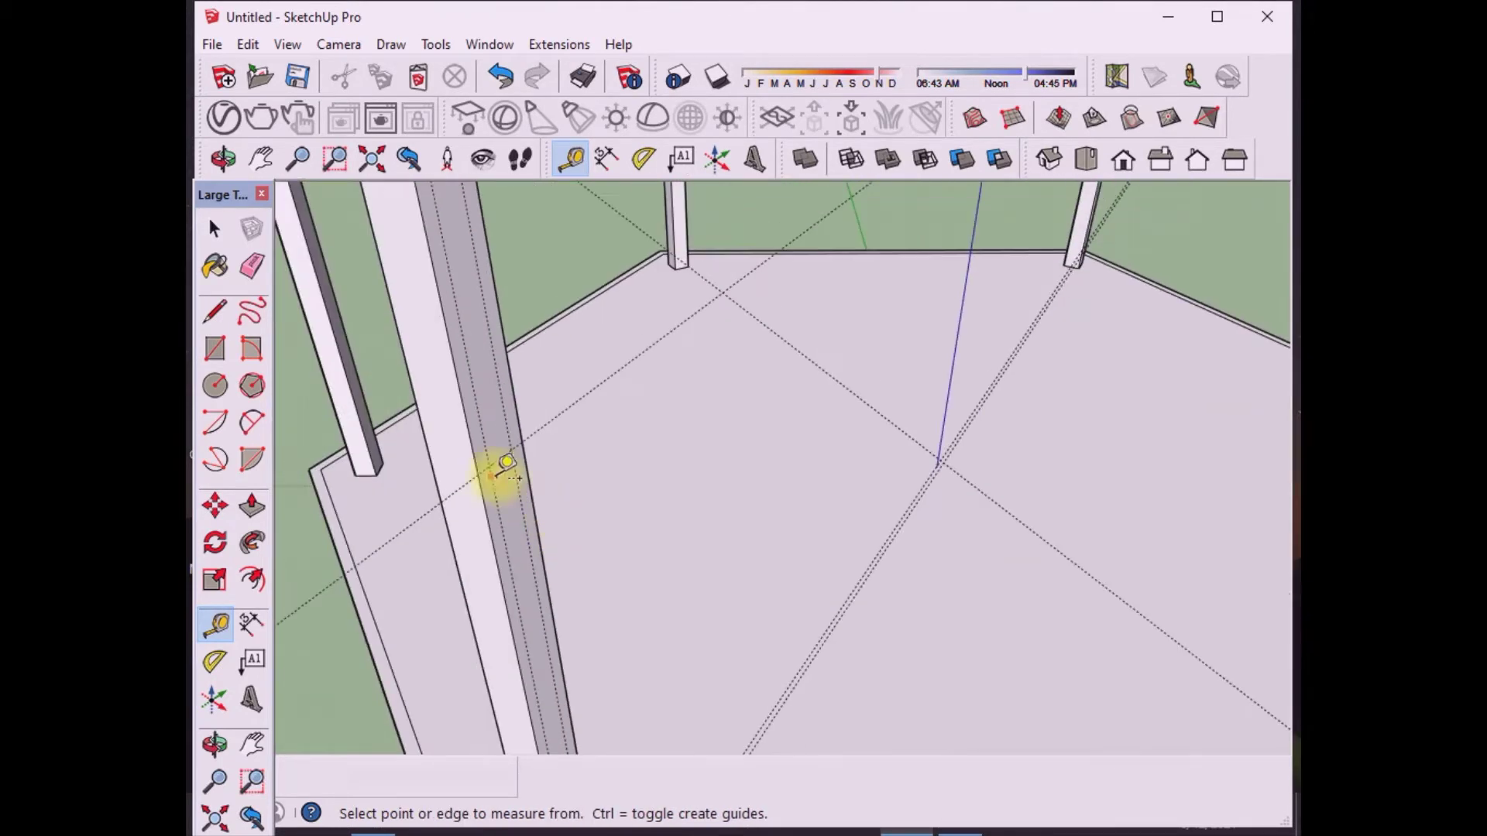
scroll(511, 449, "up", 2)
scroll(497, 455, "up", 2)
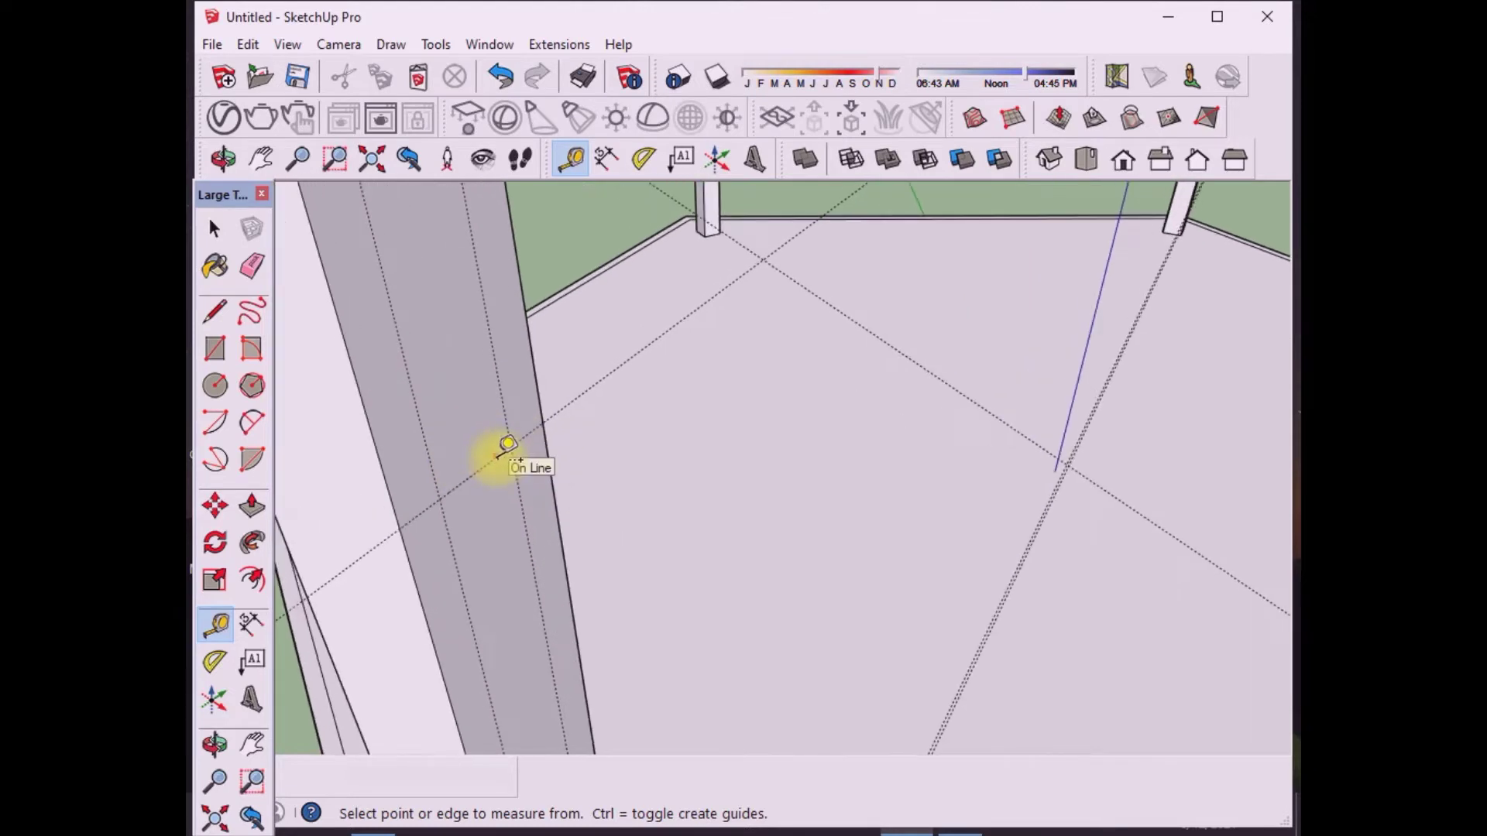
Step: Try several measurements from the post face
left_click(496, 457)
scroll(504, 493, "down", 2)
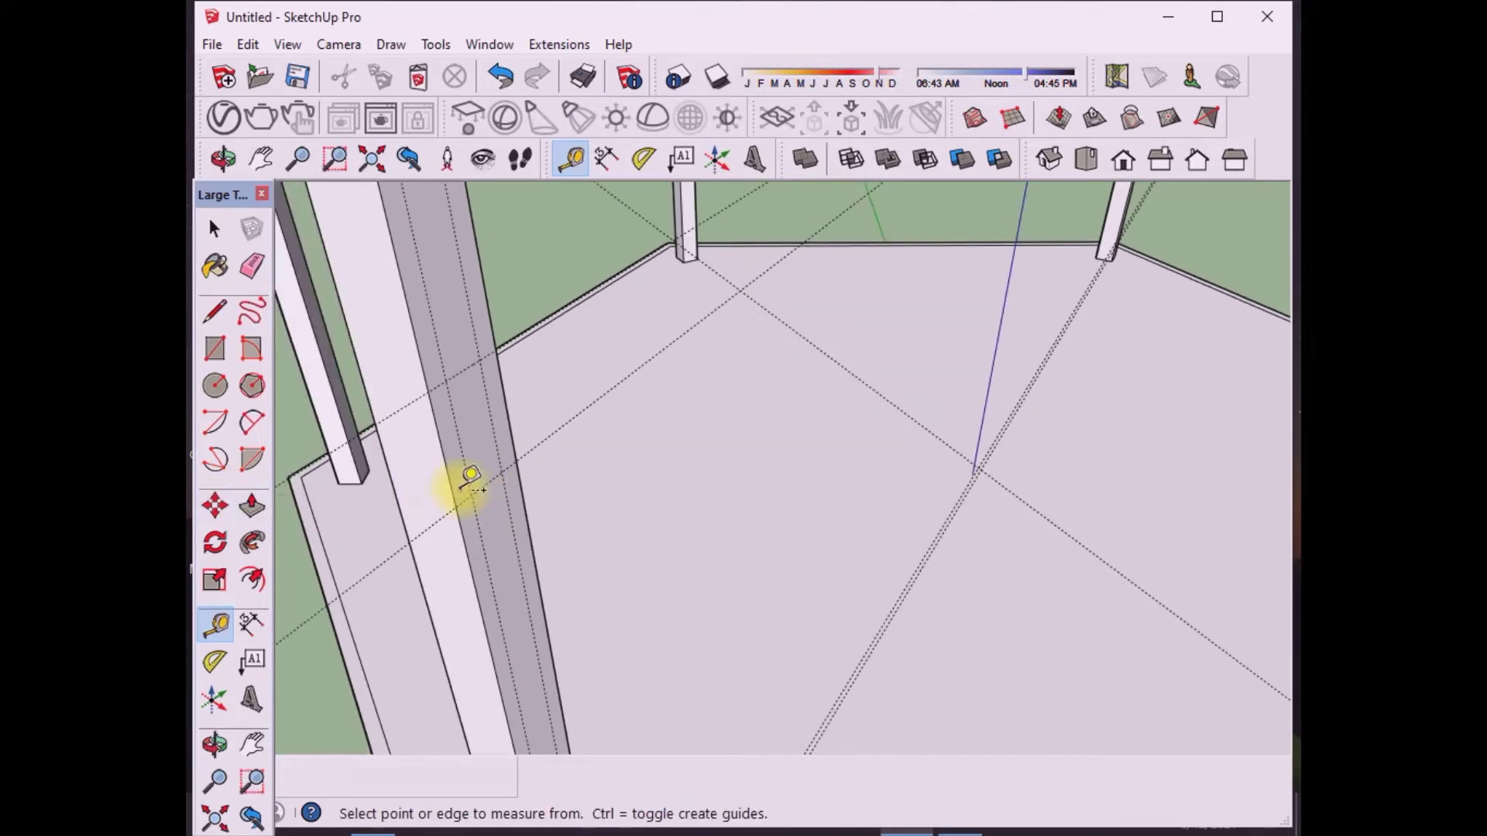
scroll(478, 488, "up", 2)
left_click(496, 459)
left_click(491, 431)
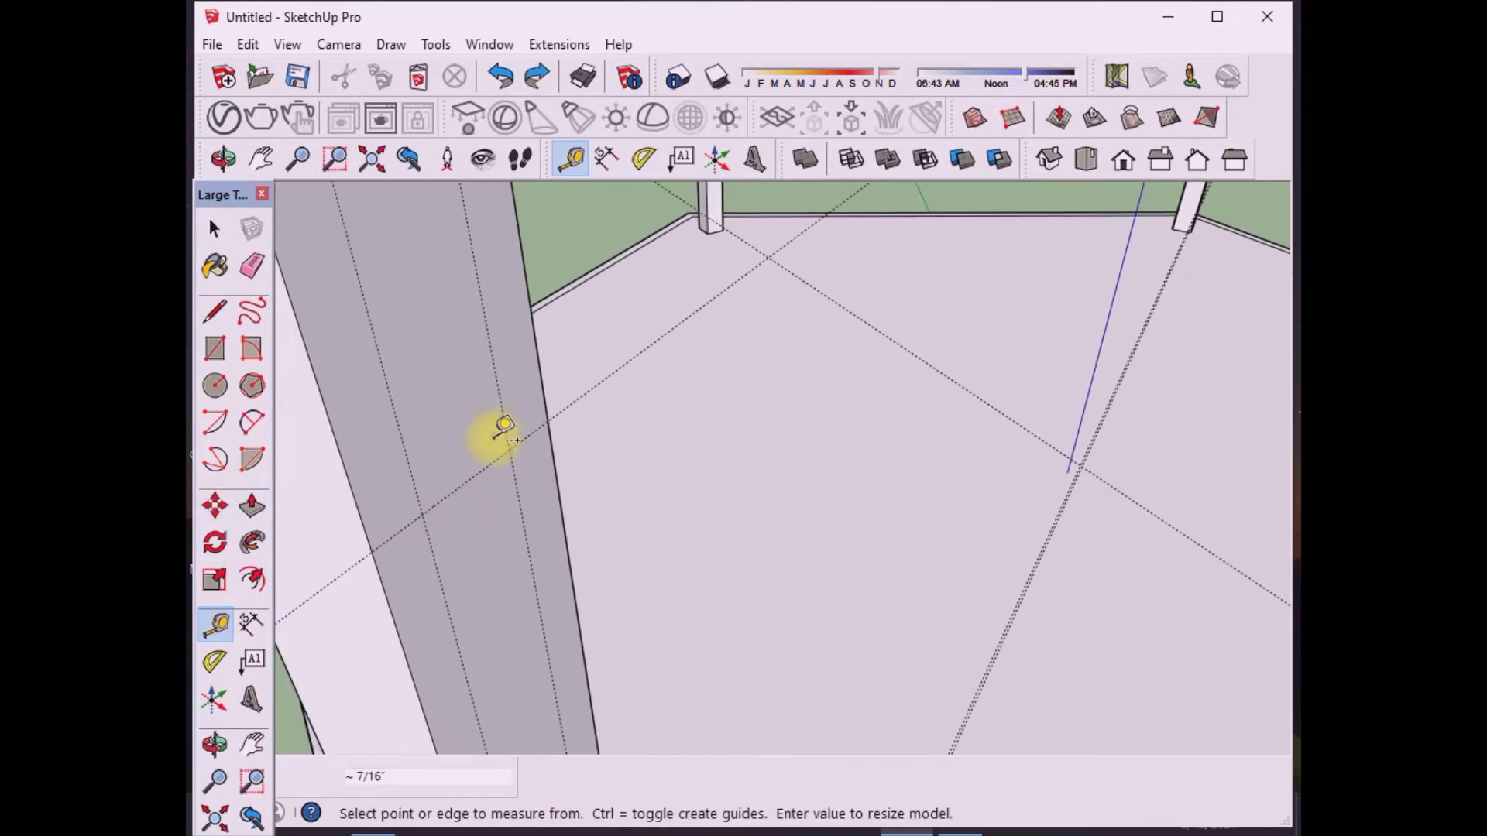
left_click(497, 458)
scroll(475, 465, "down", 2)
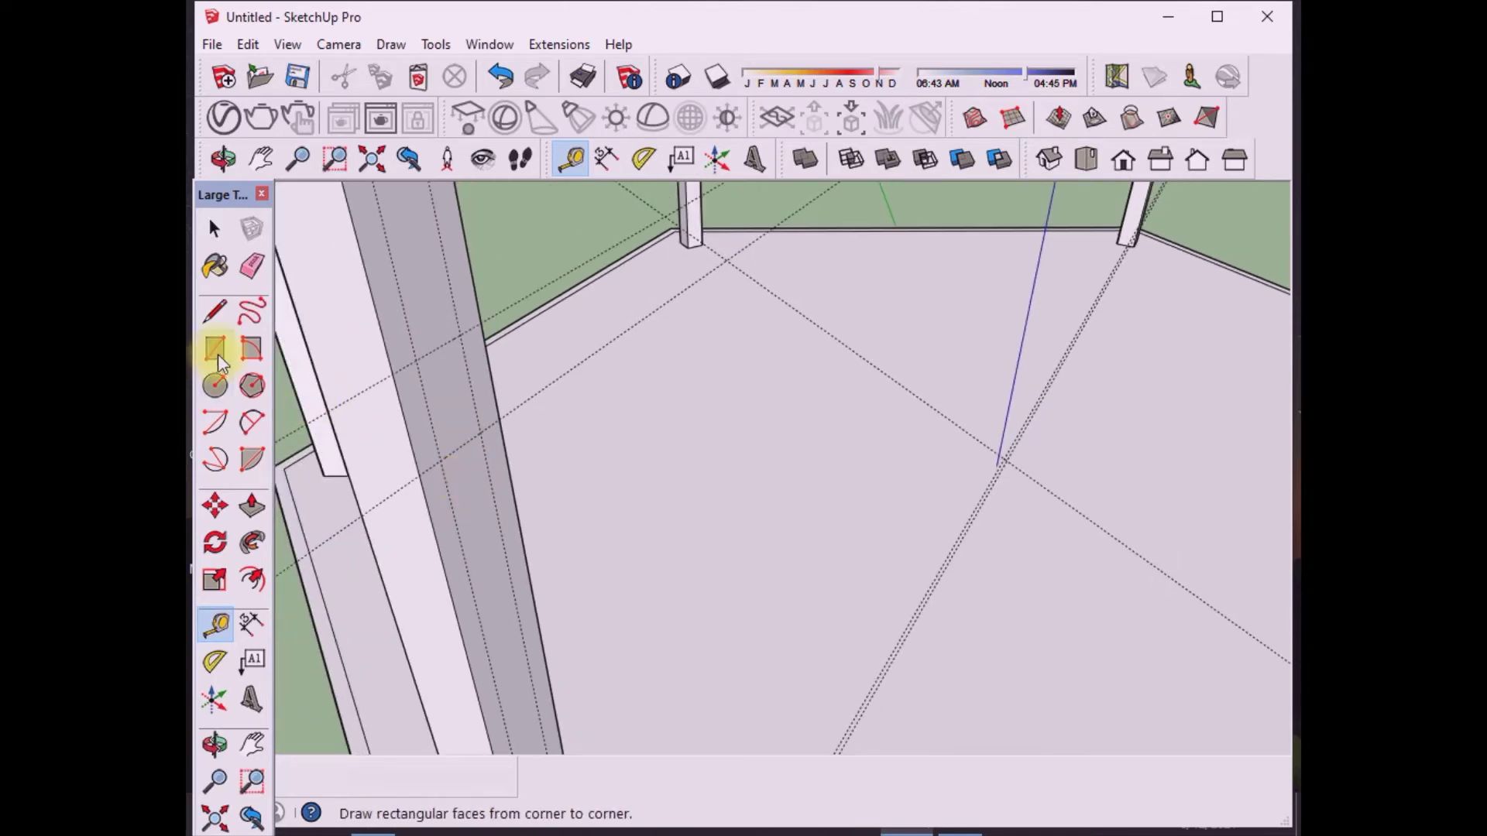
Step: Abandon a first line at the post and measure up the right post face
left_click(217, 317)
left_click(396, 373)
scroll(394, 375, "down", 2)
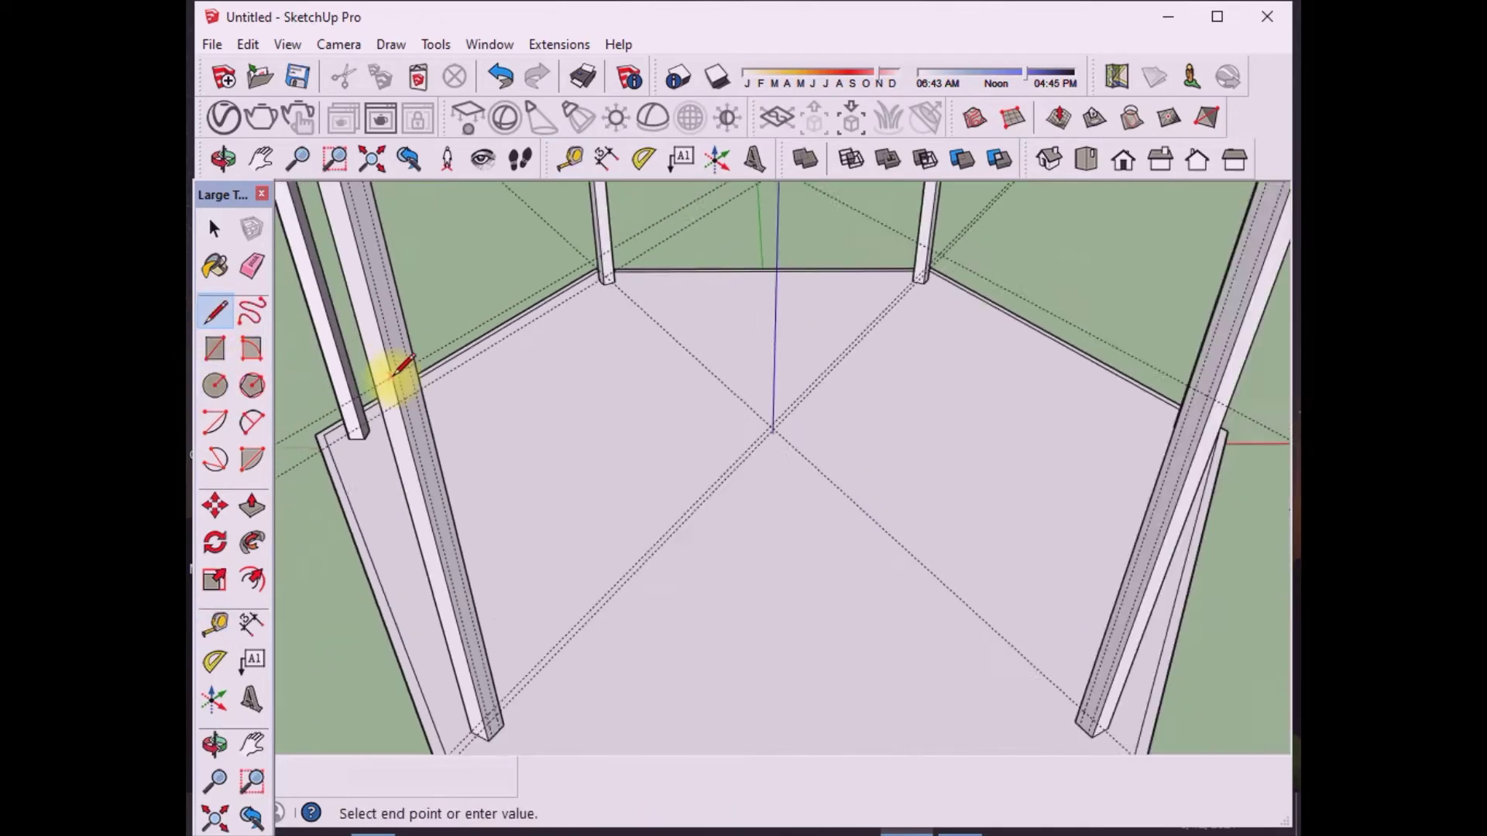
scroll(707, 392, "up", 2)
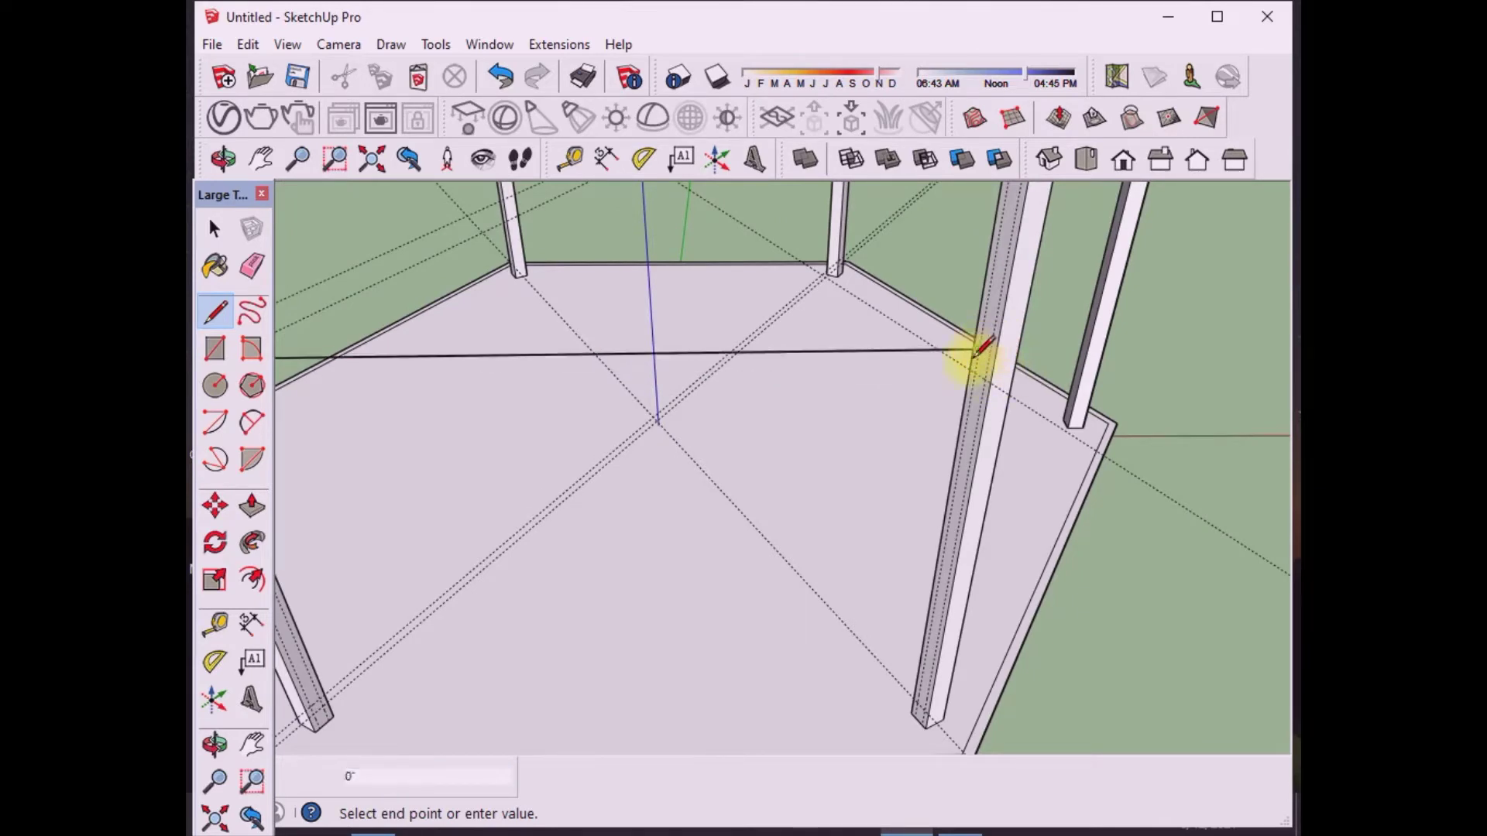
key("Escape")
scroll(982, 358, "up", 2)
left_click(215, 624)
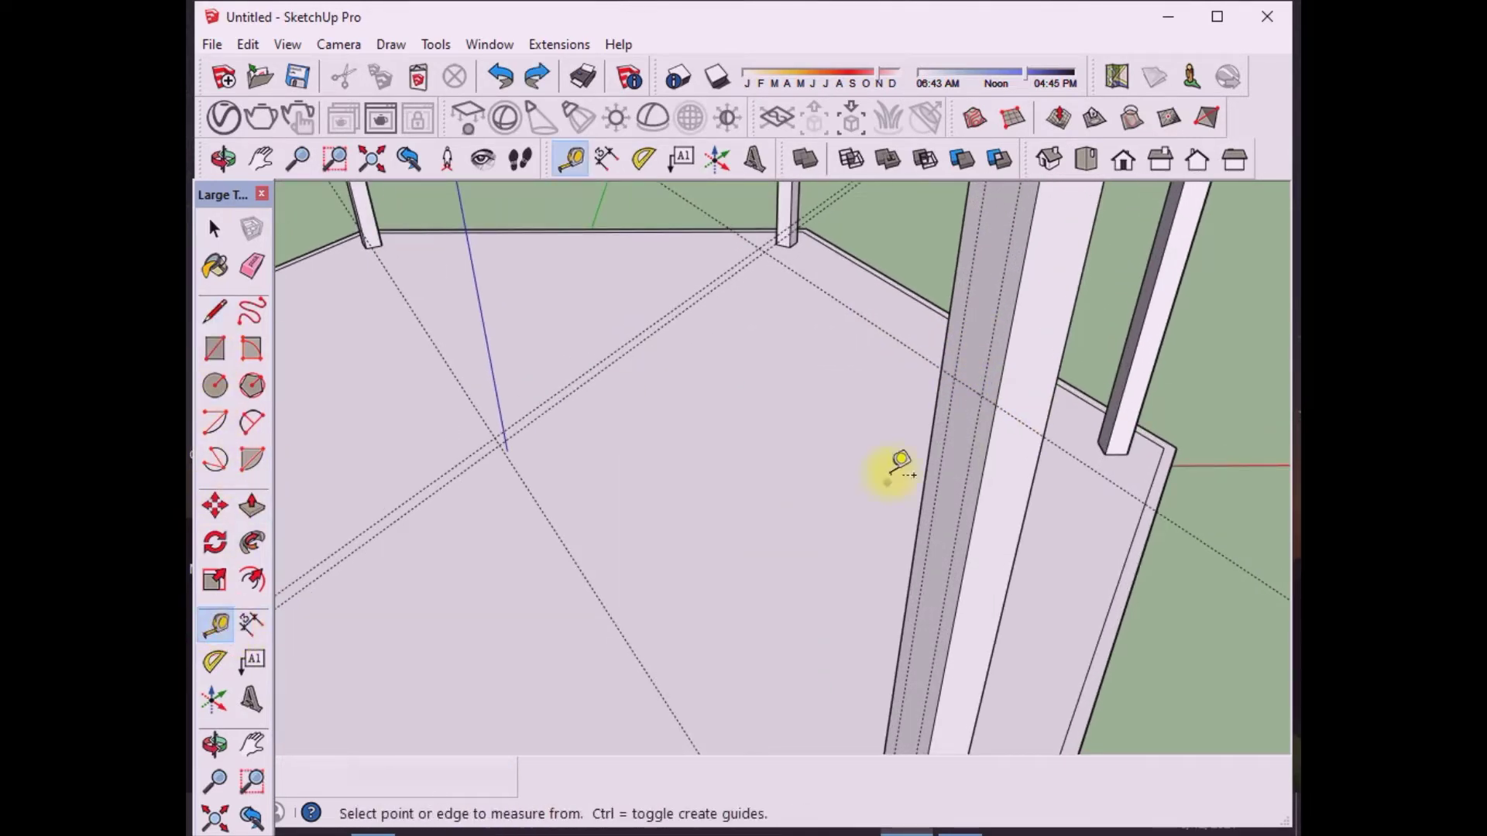
scroll(973, 392, "up", 2)
scroll(978, 397, "up", 2)
left_click(976, 401)
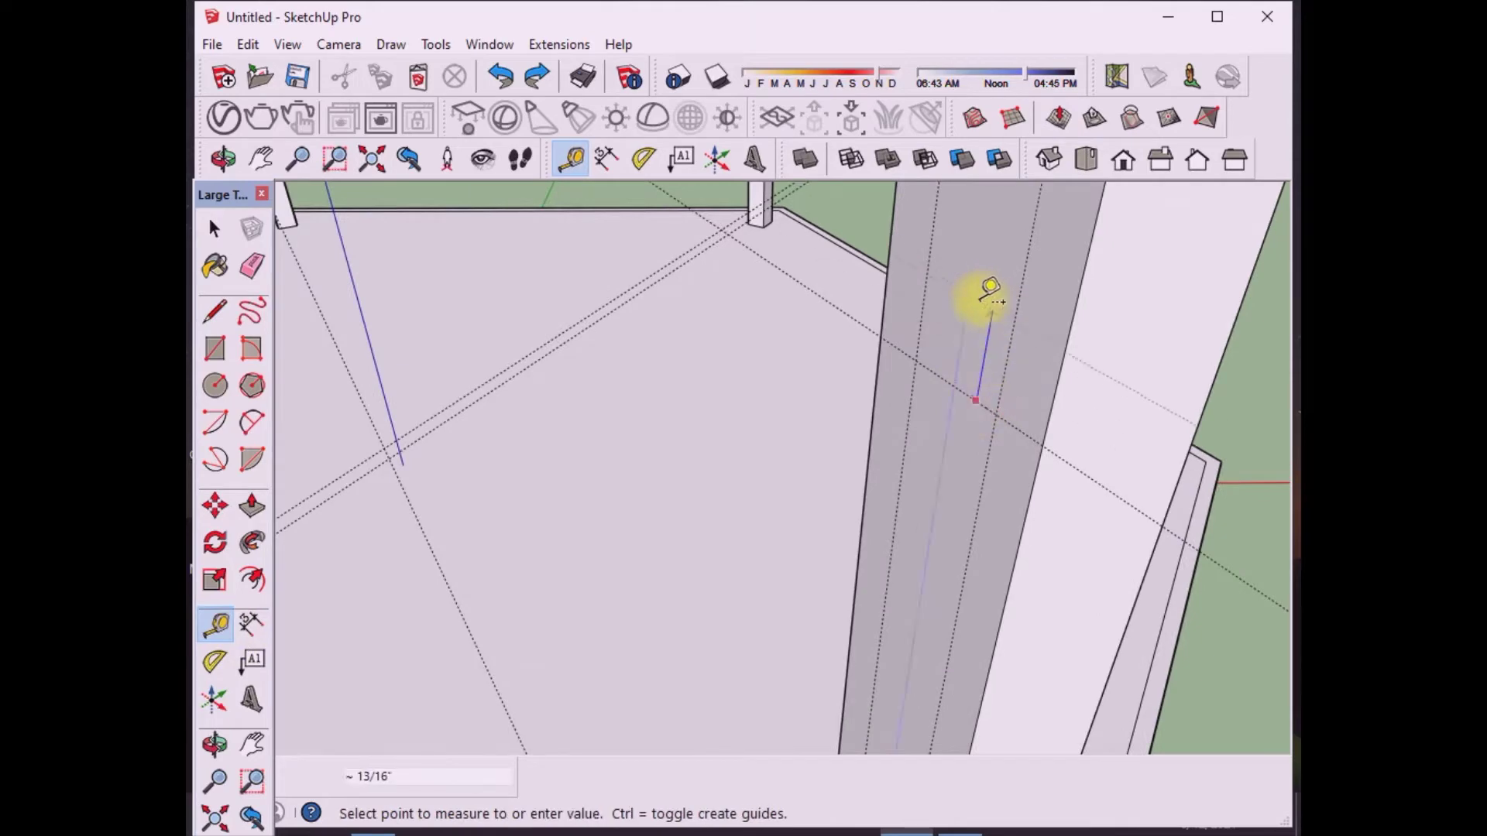
left_click(991, 292)
scroll(890, 372, "down", 3)
Step: Draw the strip edges from the left post across to the opposite post, closing the face
key("l")
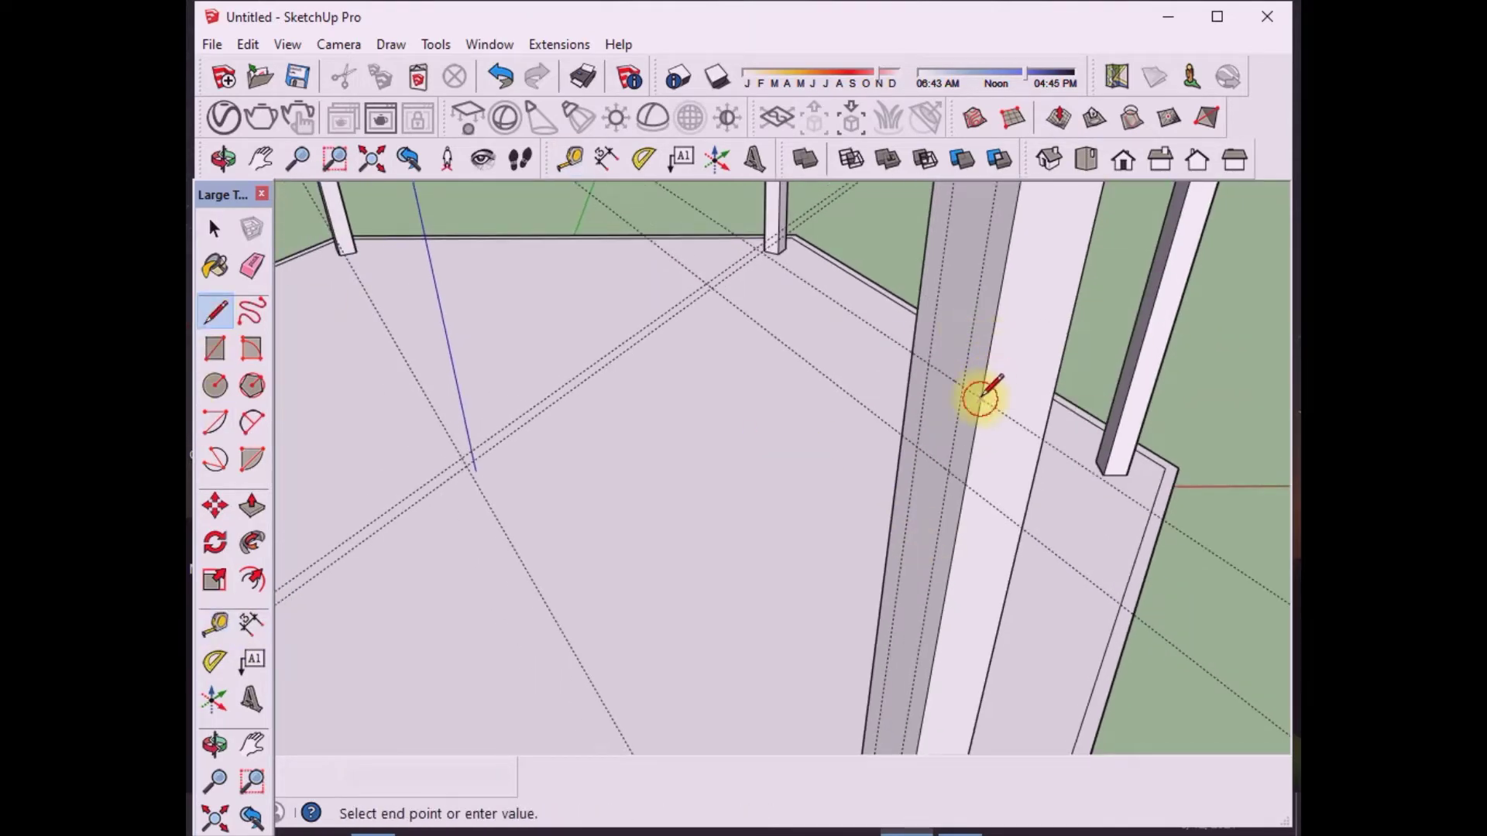
scroll(979, 399, "down", 3)
scroll(475, 431, "up", 3)
scroll(398, 415, "down", 1)
scroll(431, 403, "up", 2)
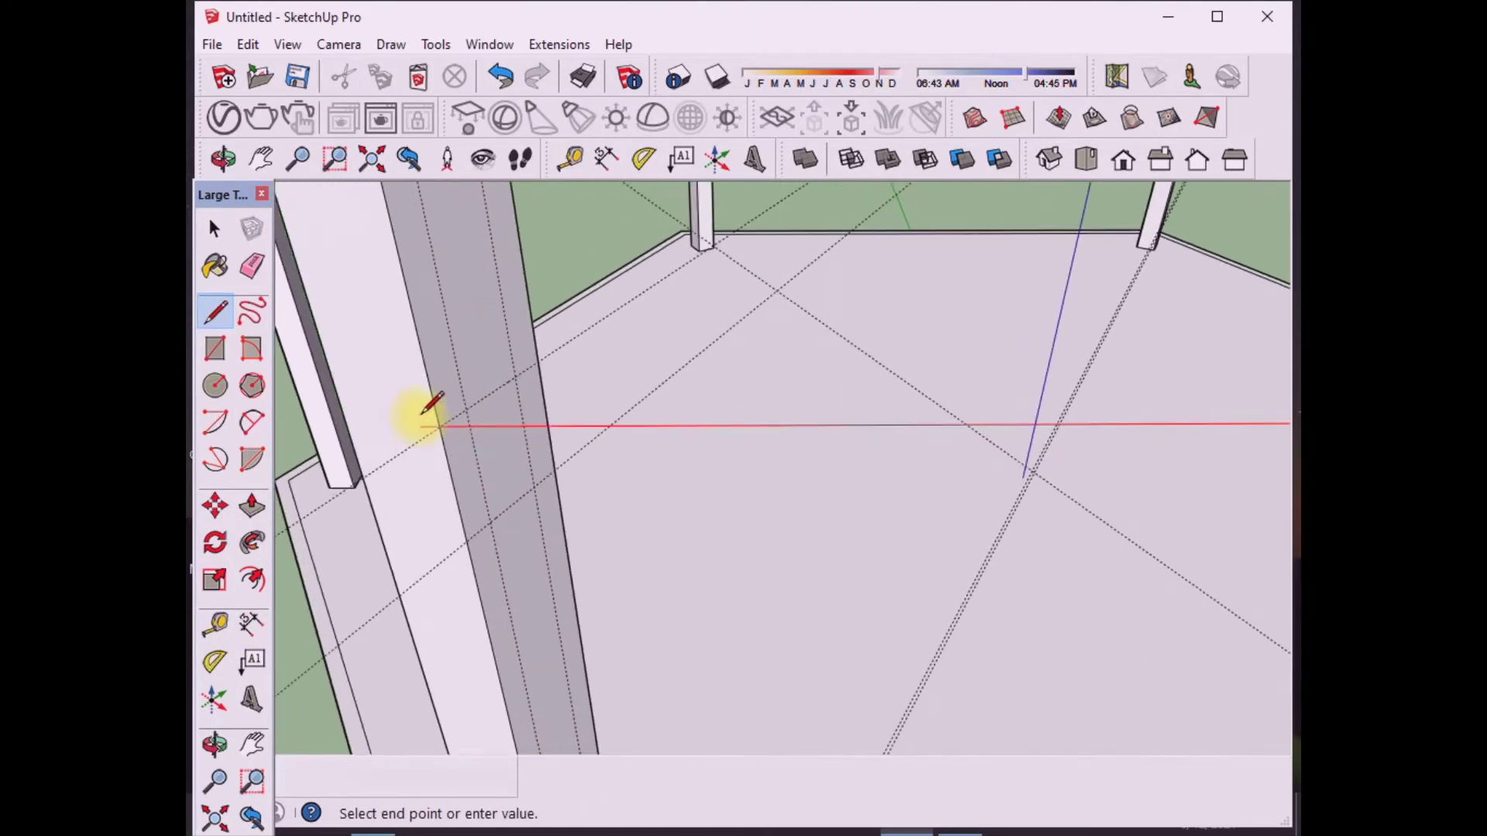
left_click(439, 425)
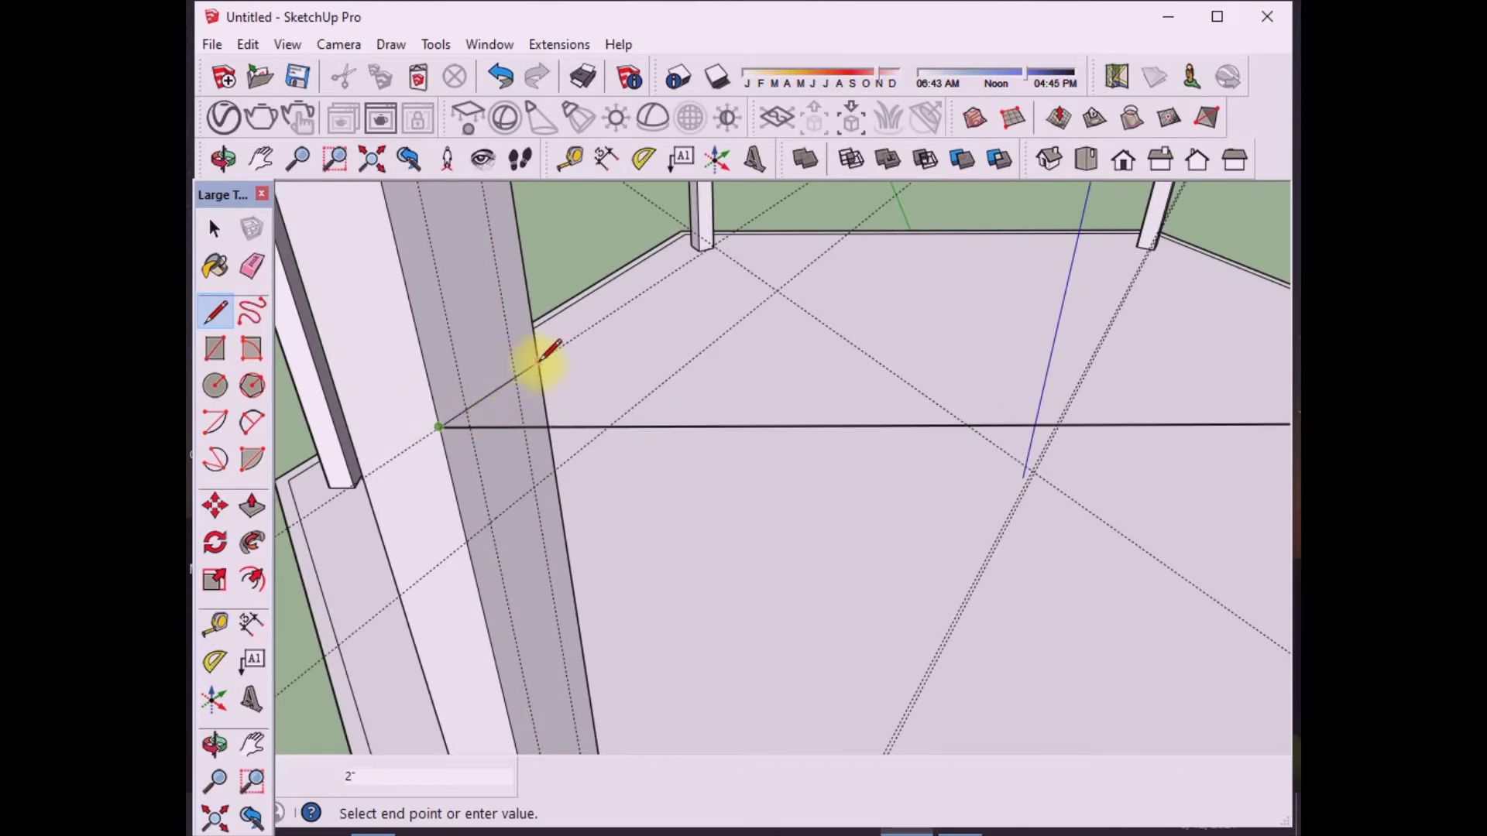
scroll(520, 366, "down", 3)
scroll(953, 402, "up", 4)
scroll(930, 405, "down", 1)
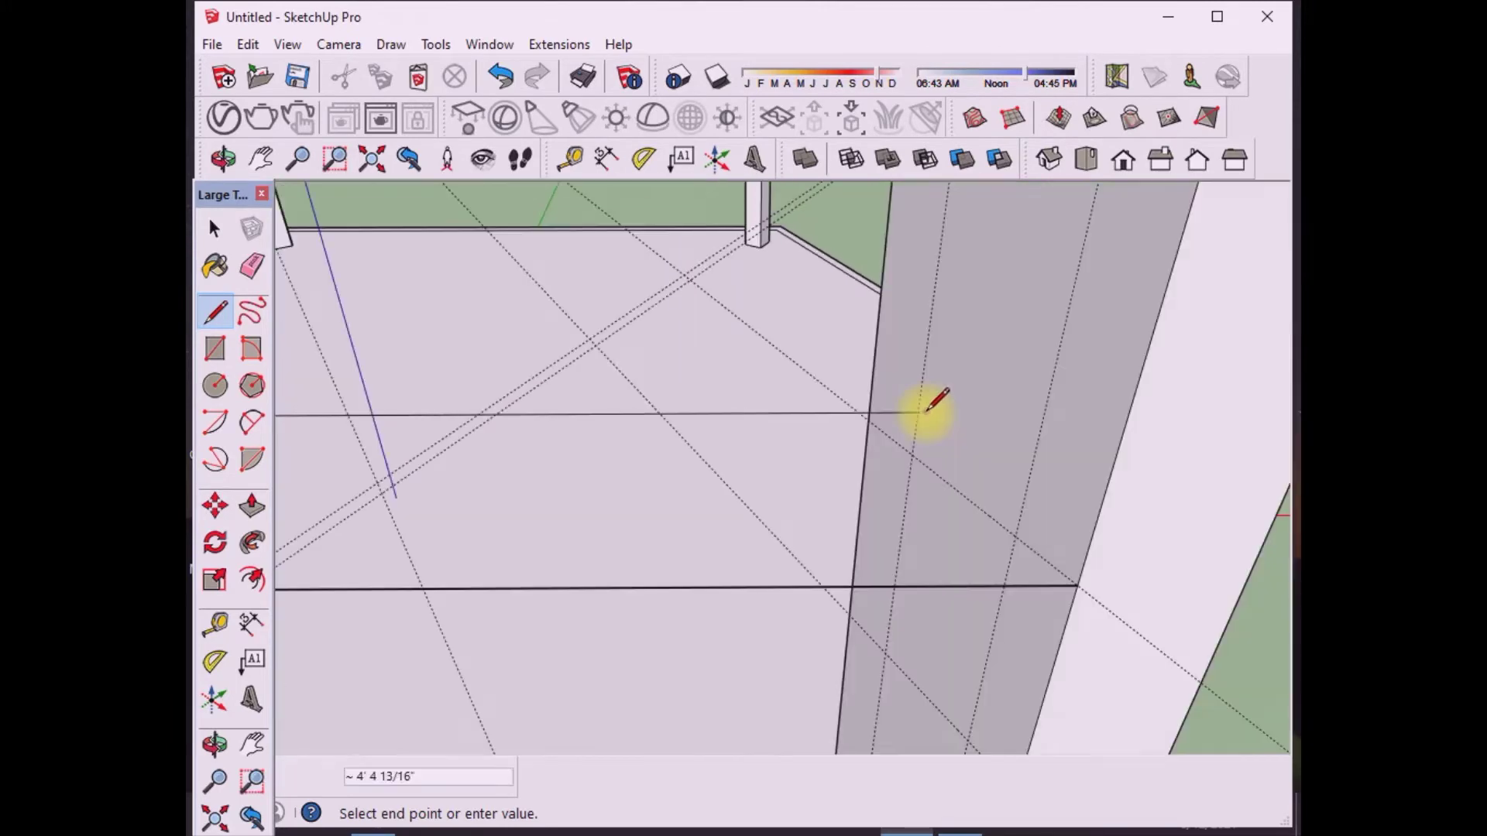
left_click(1079, 574)
scroll(1056, 547, "down", 2)
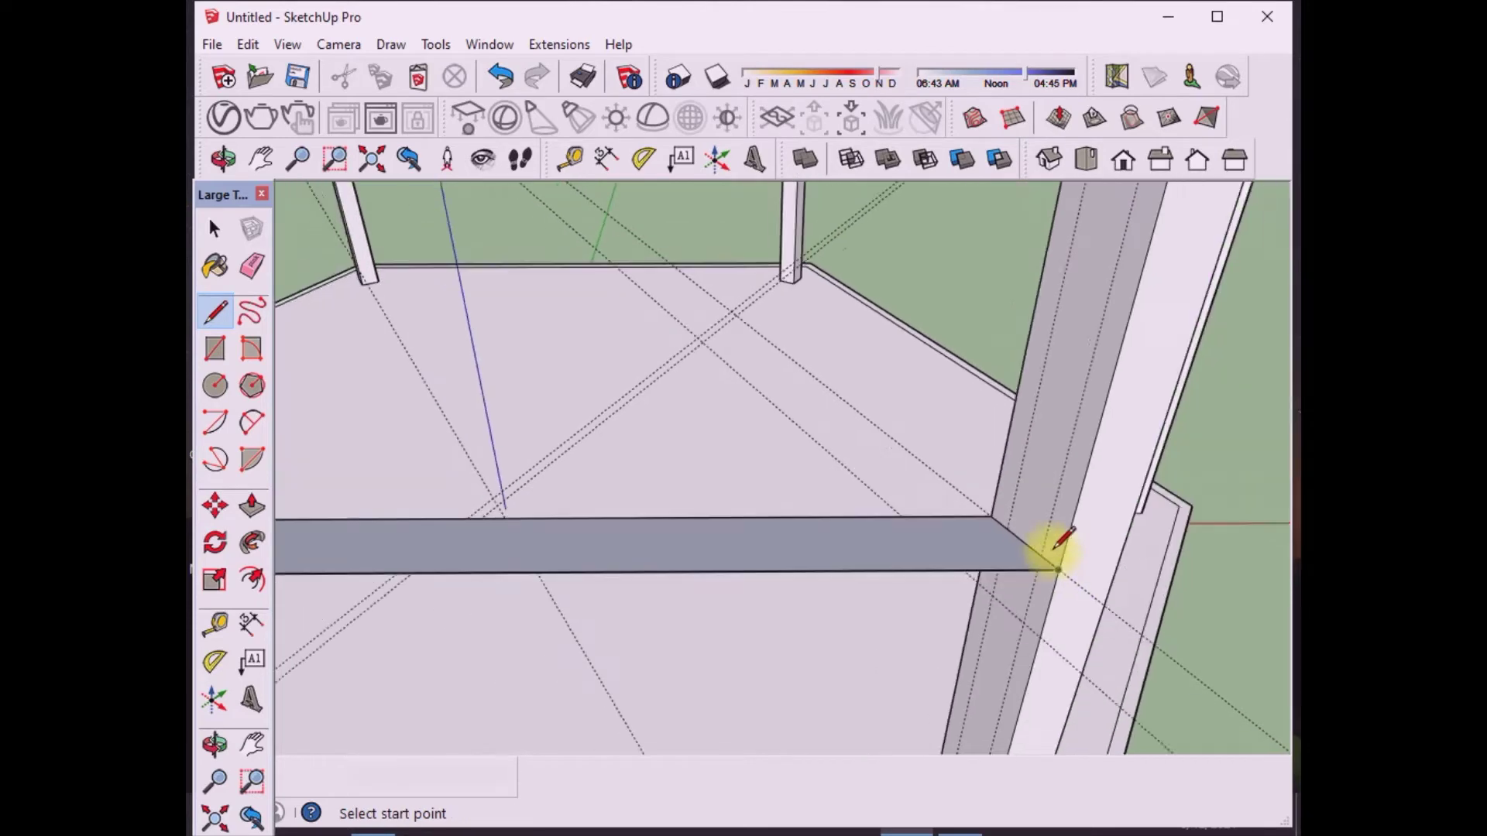
Step: Make the grey floor strip face into a new component
left_click(214, 228)
right_click(560, 543)
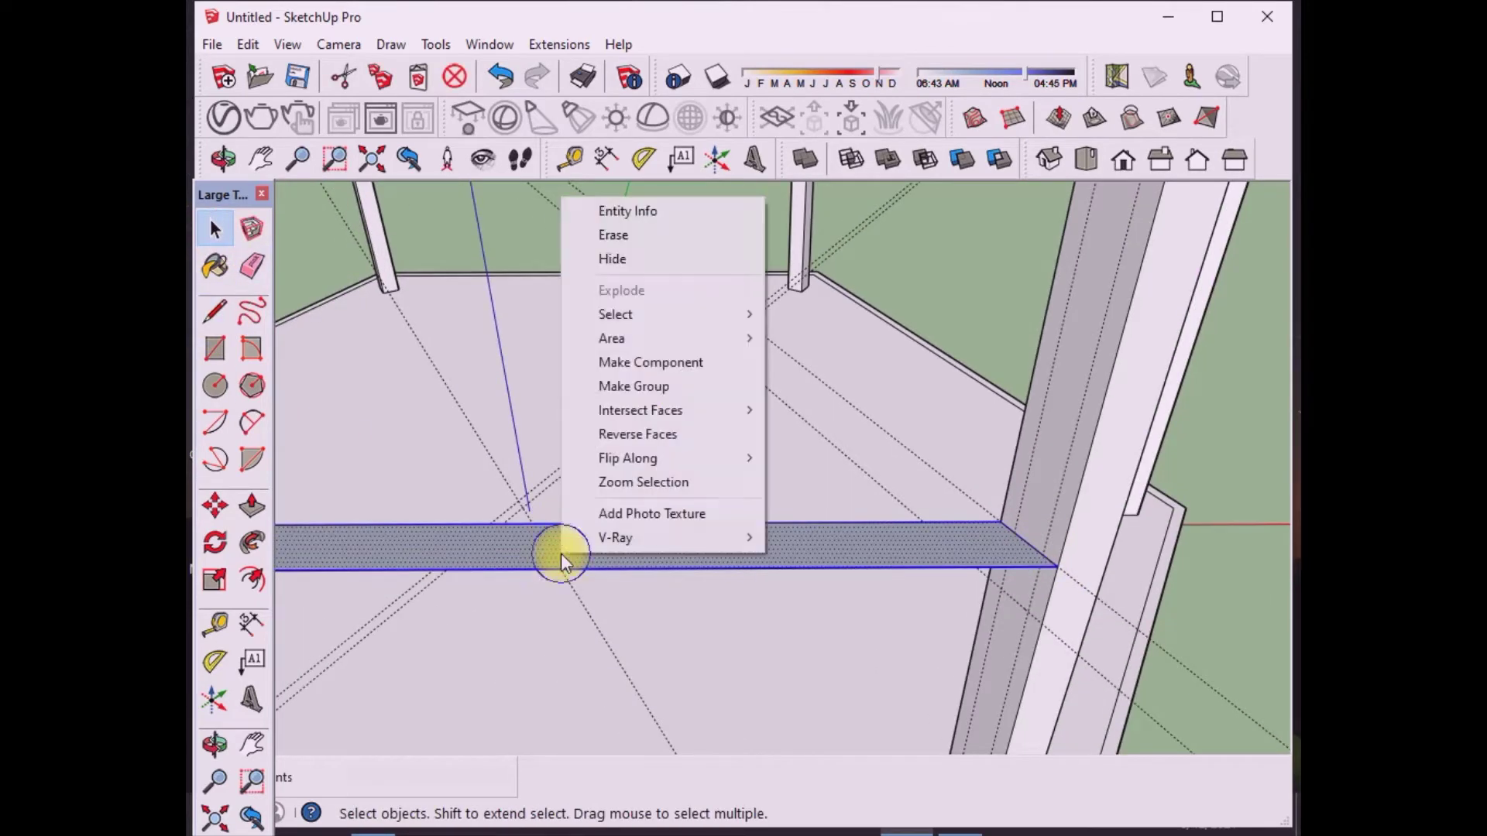
left_click(639, 366)
left_click(755, 559)
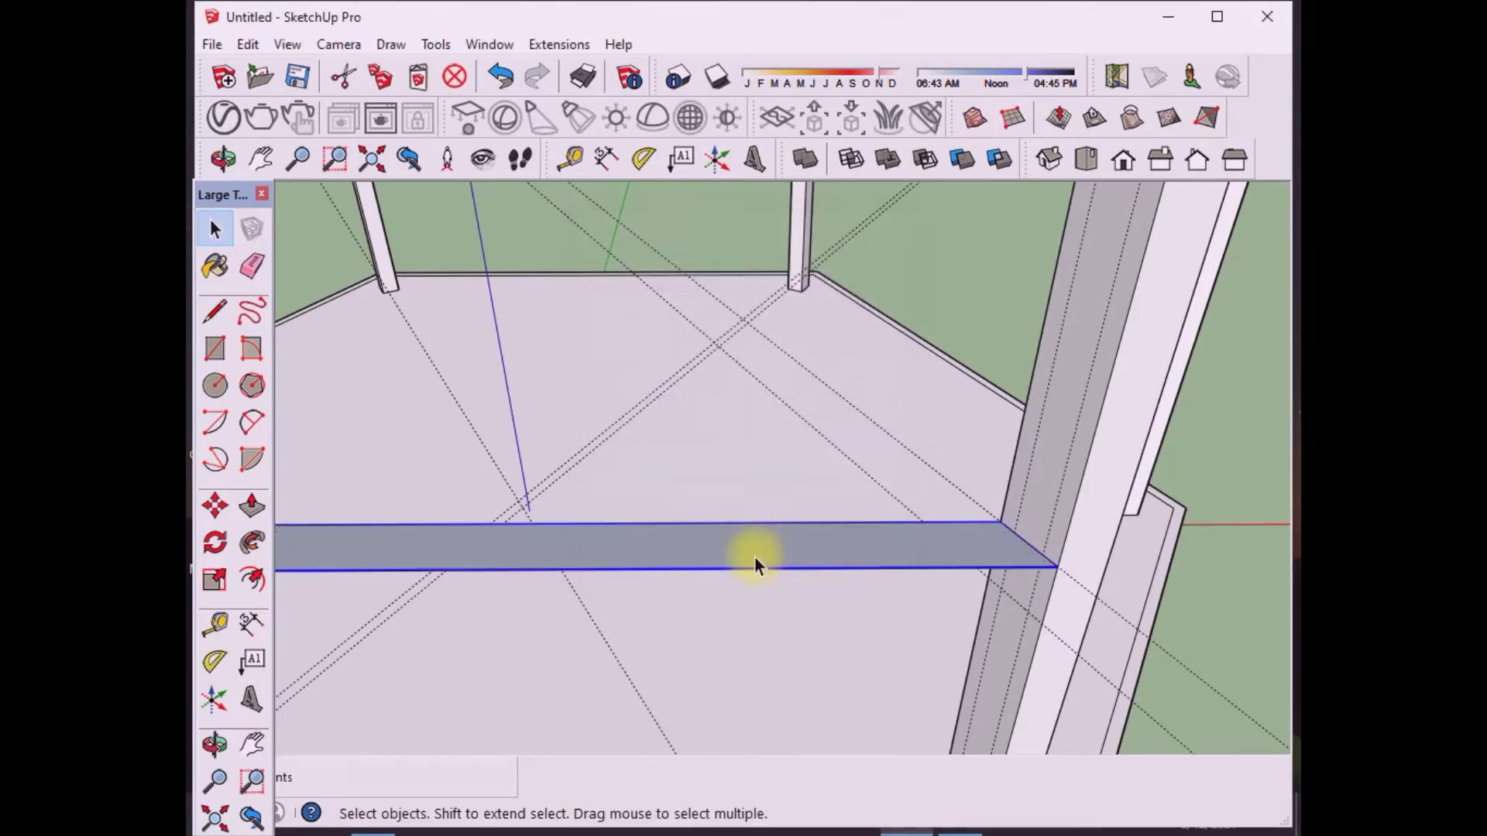
Step: Inside the component, pull the strip up 2 inches into a board
double_click(629, 544)
left_click(252, 505)
mouse_move(778, 538)
left_mouse_down()
mouse_move(784, 527)
mouse_move(891, 589)
left_mouse_up()
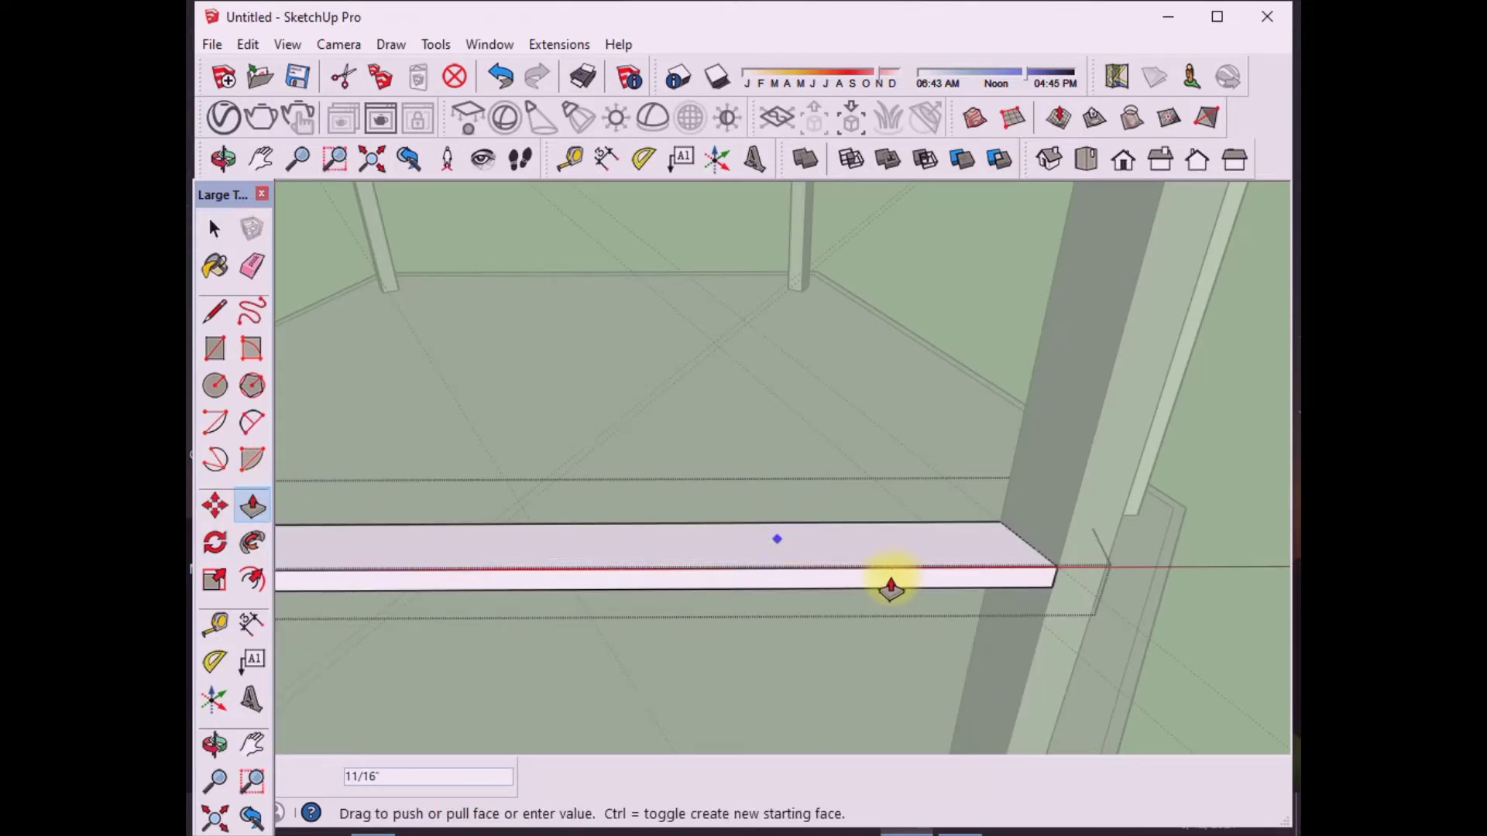
key("Return")
middle_click_drag(891, 589, 943, 580)
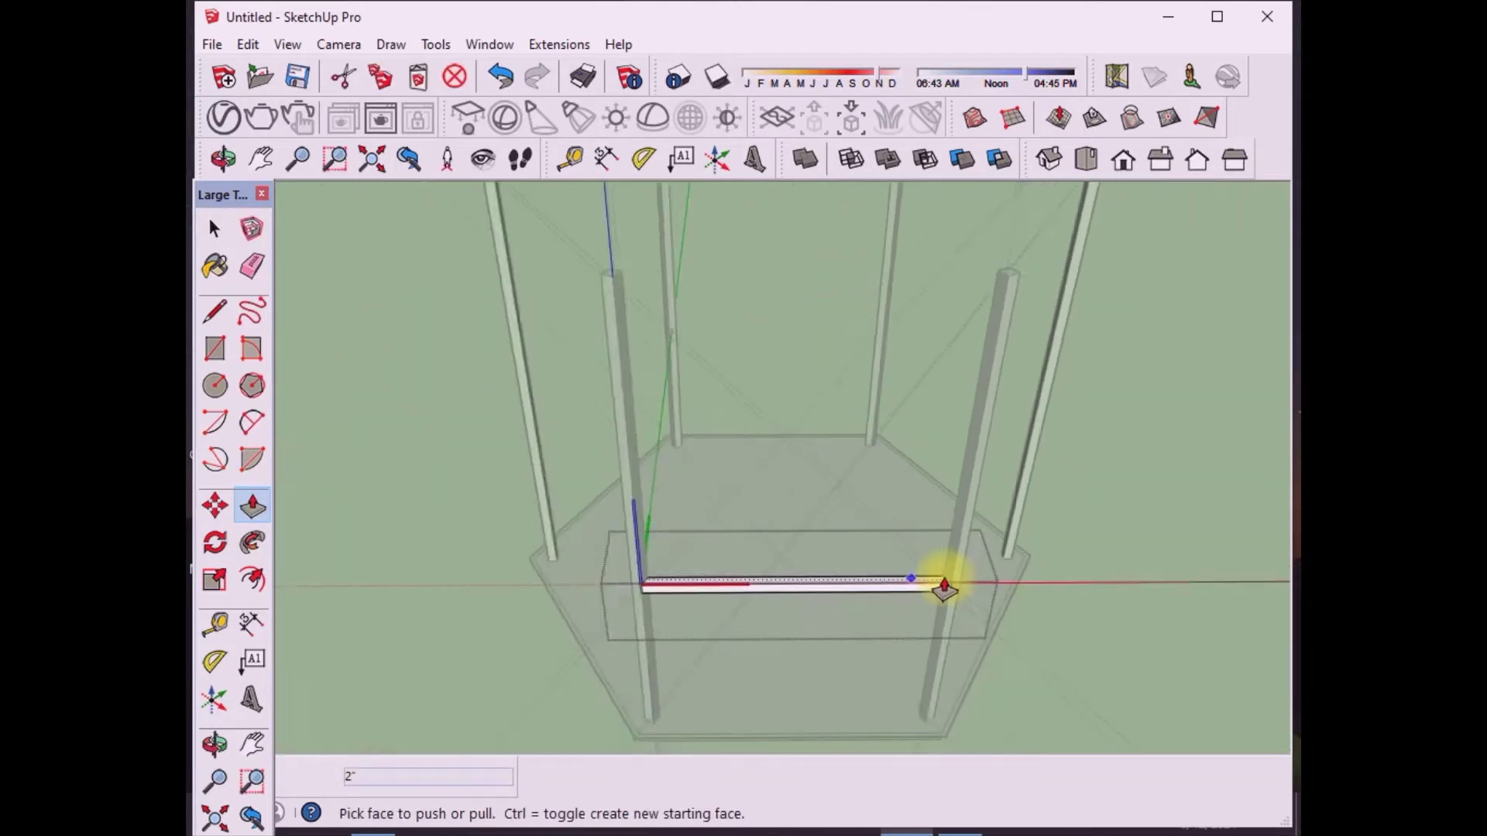
scroll(779, 709, "up", 3)
left_click(220, 235)
middle_click_drag(232, 256, 477, 649)
scroll(501, 403, "up", 3)
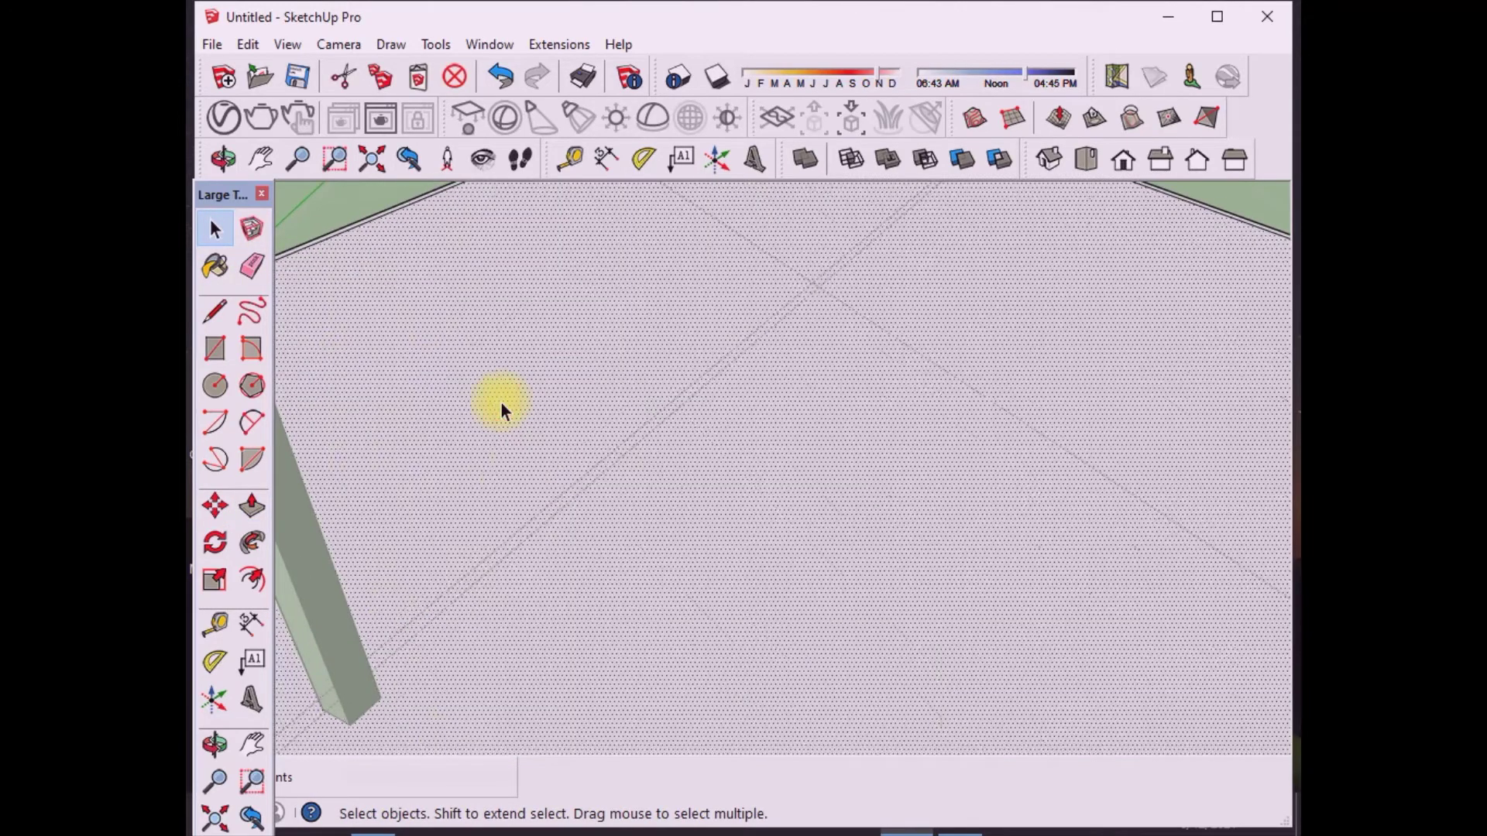
scroll(455, 614, "down", 3)
Step: Abandon a line at the post corner and offset a guide 1 inch from the existing guide
scroll(463, 566, "up", 3)
scroll(463, 565, "up", 3)
key("l")
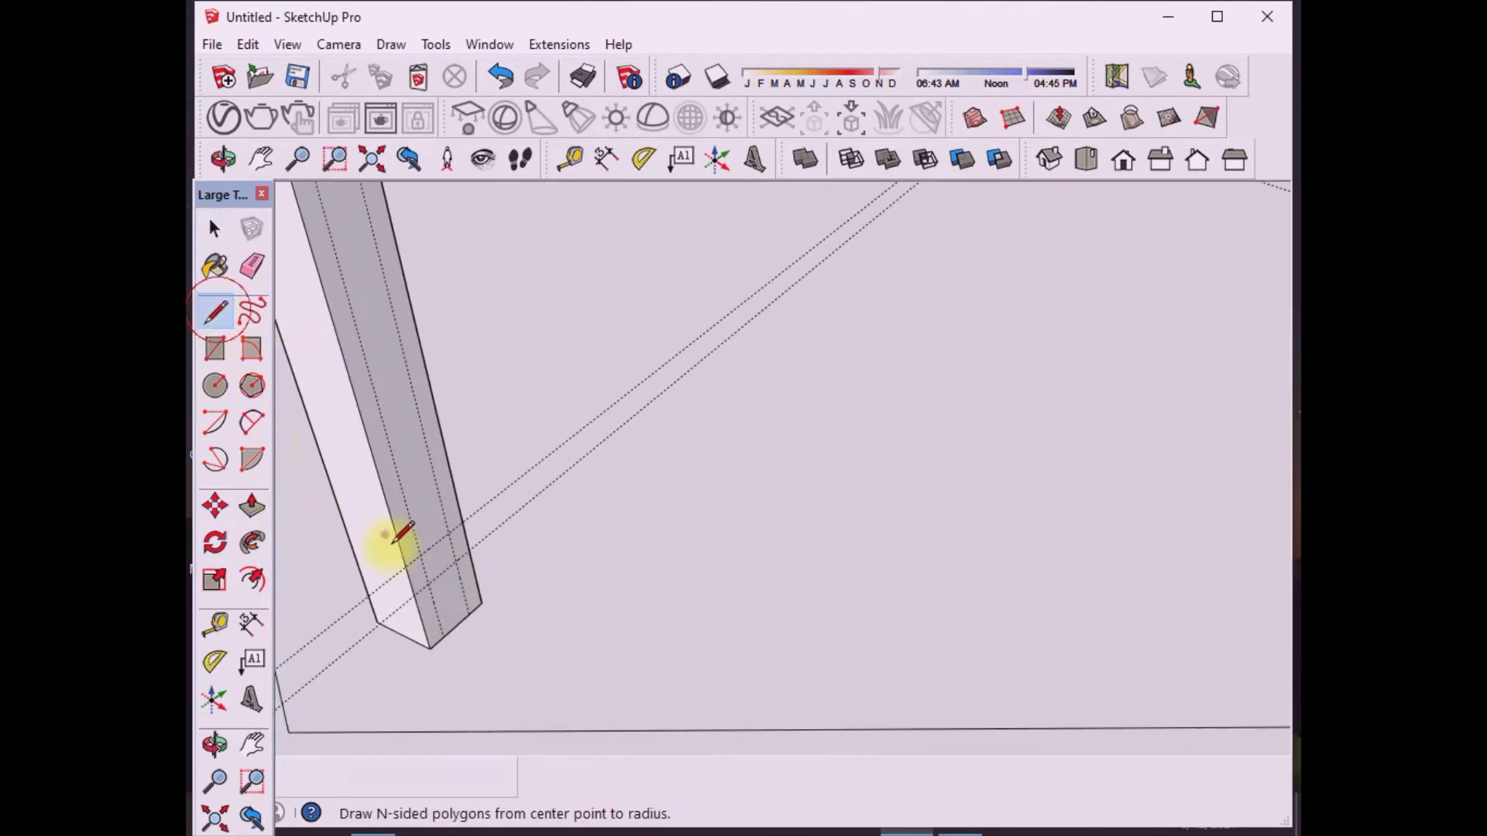
left_click(417, 568)
scroll(418, 569, "down", 3)
scroll(883, 572, "up", 5)
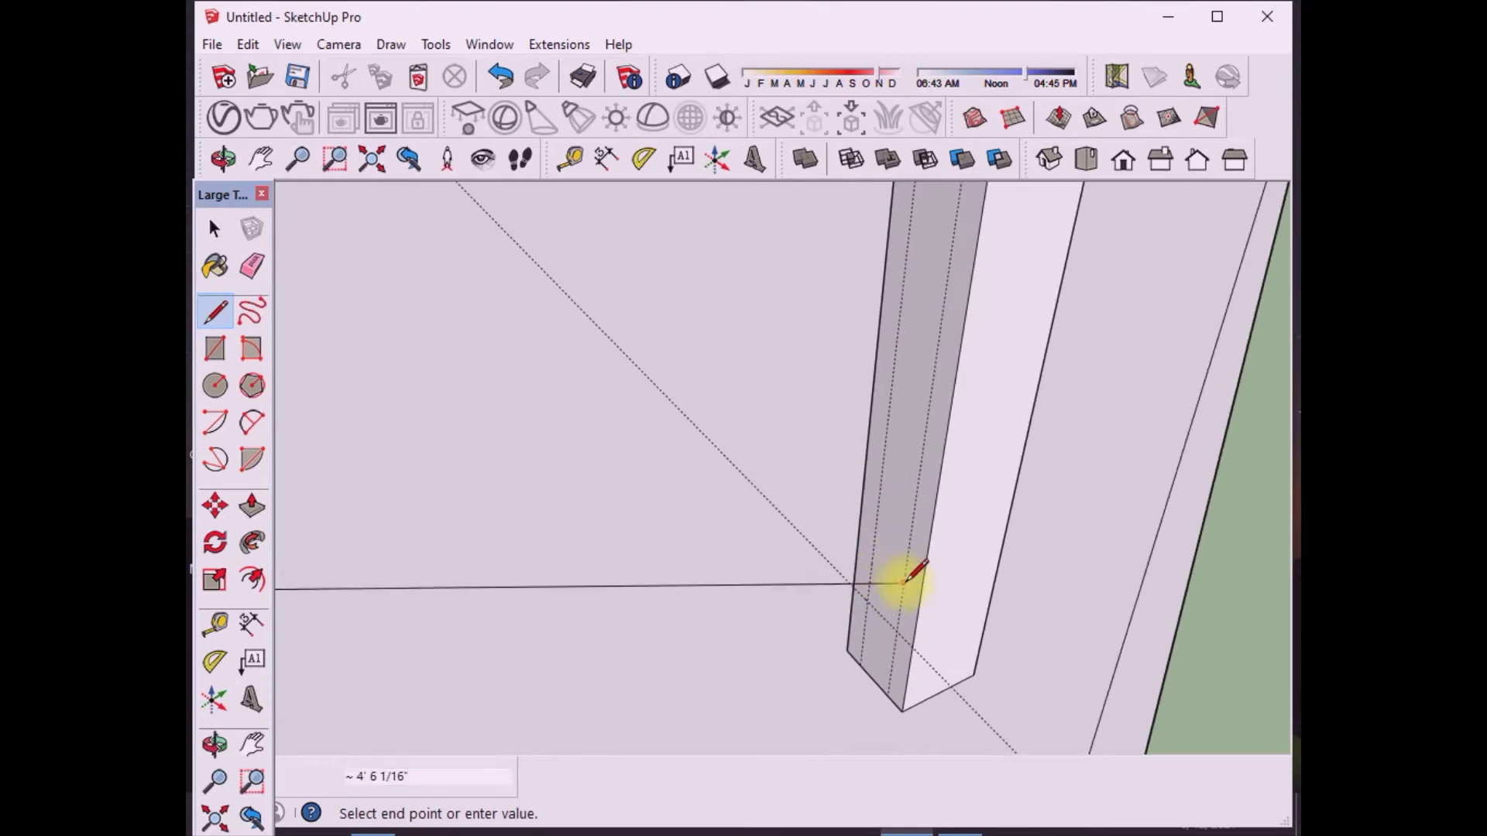
key("Escape")
left_click(215, 624)
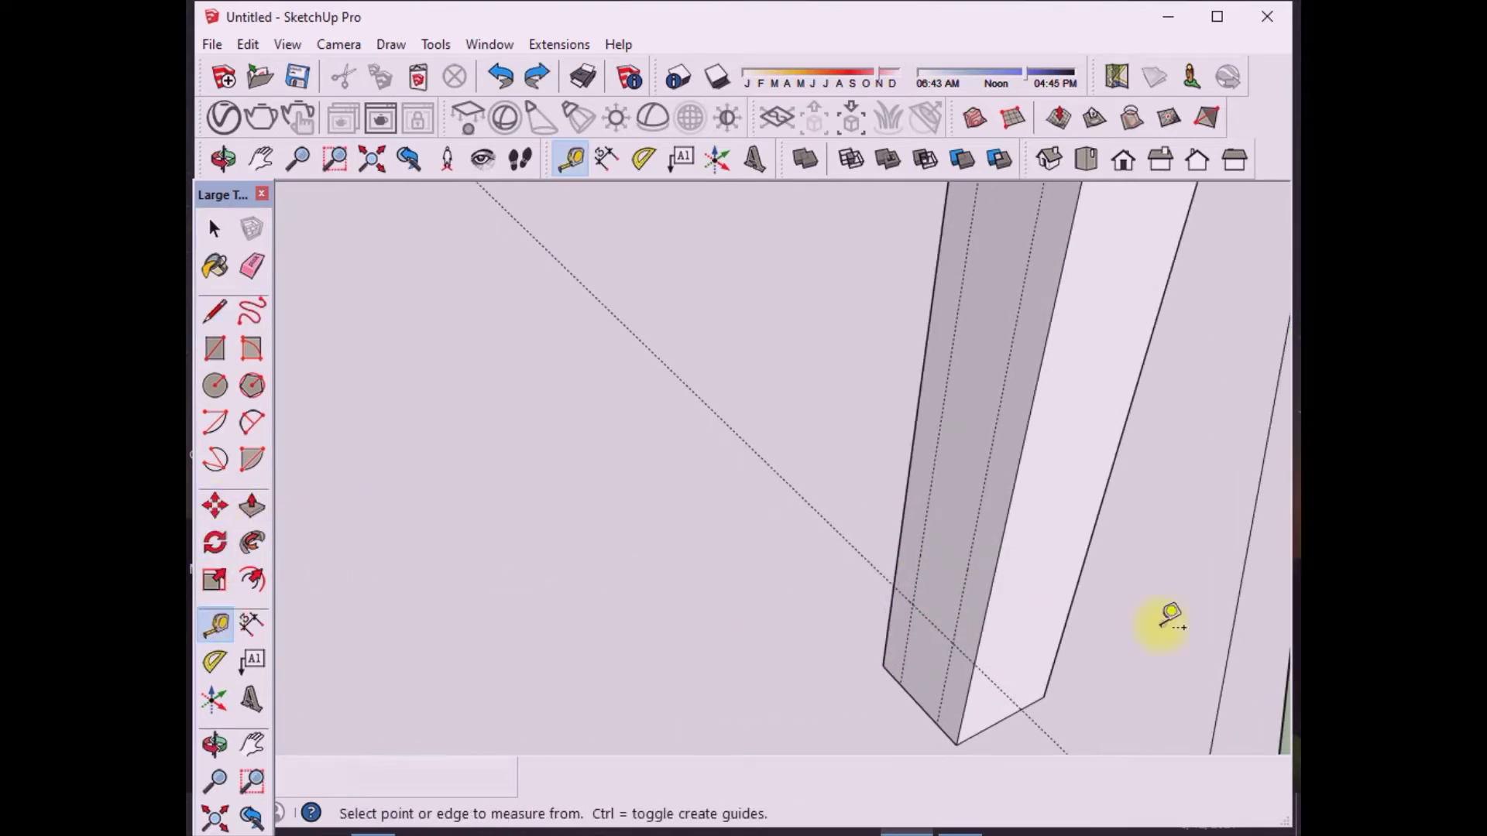
left_click(935, 623)
type("1")
key("Return")
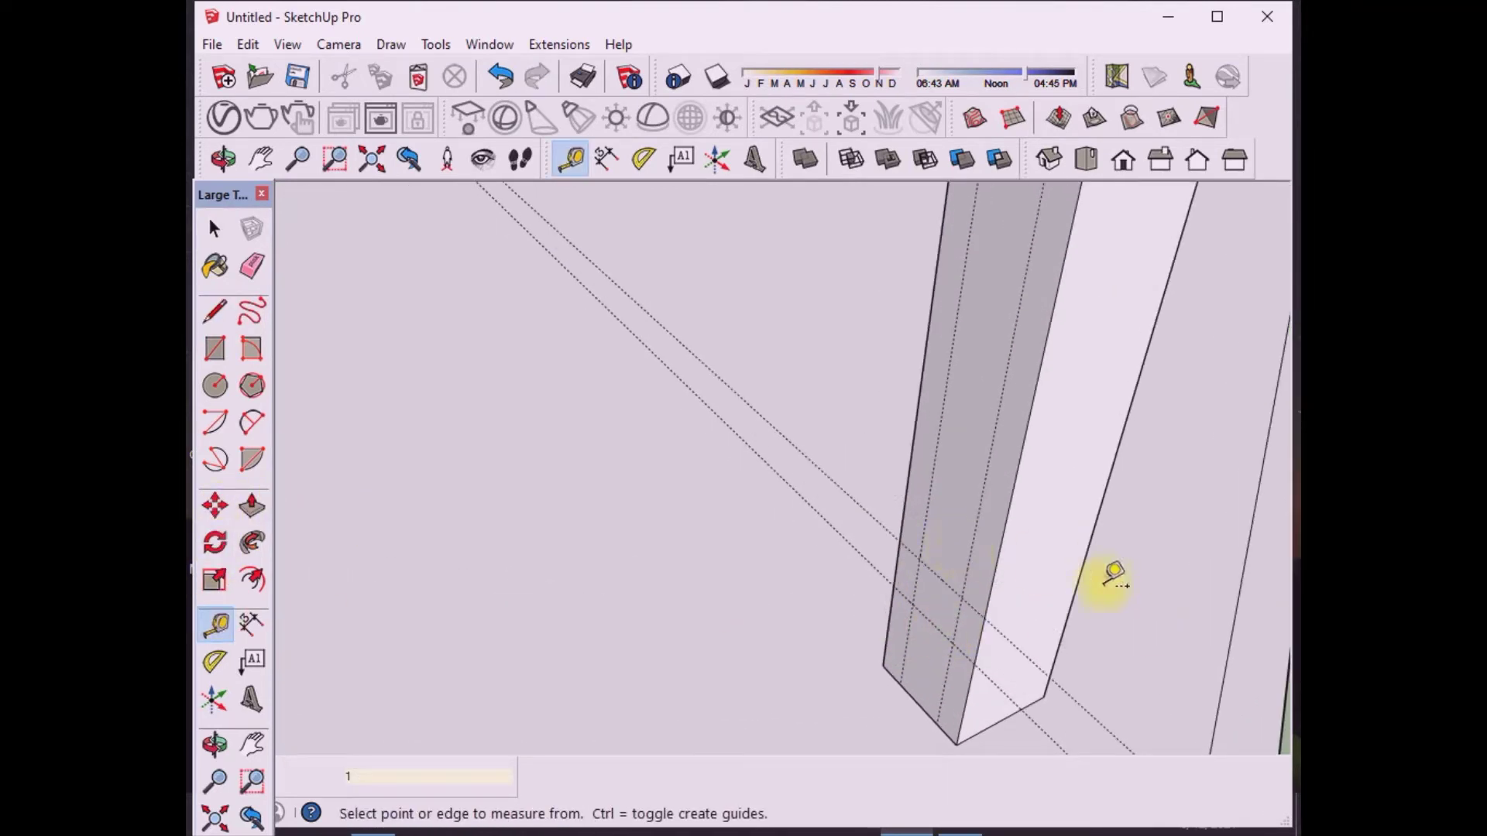
scroll(953, 573, "down", 3)
Step: Draw edges along the new guide to the far post, closing the second strip face
key("l")
scroll(852, 604, "down", 5)
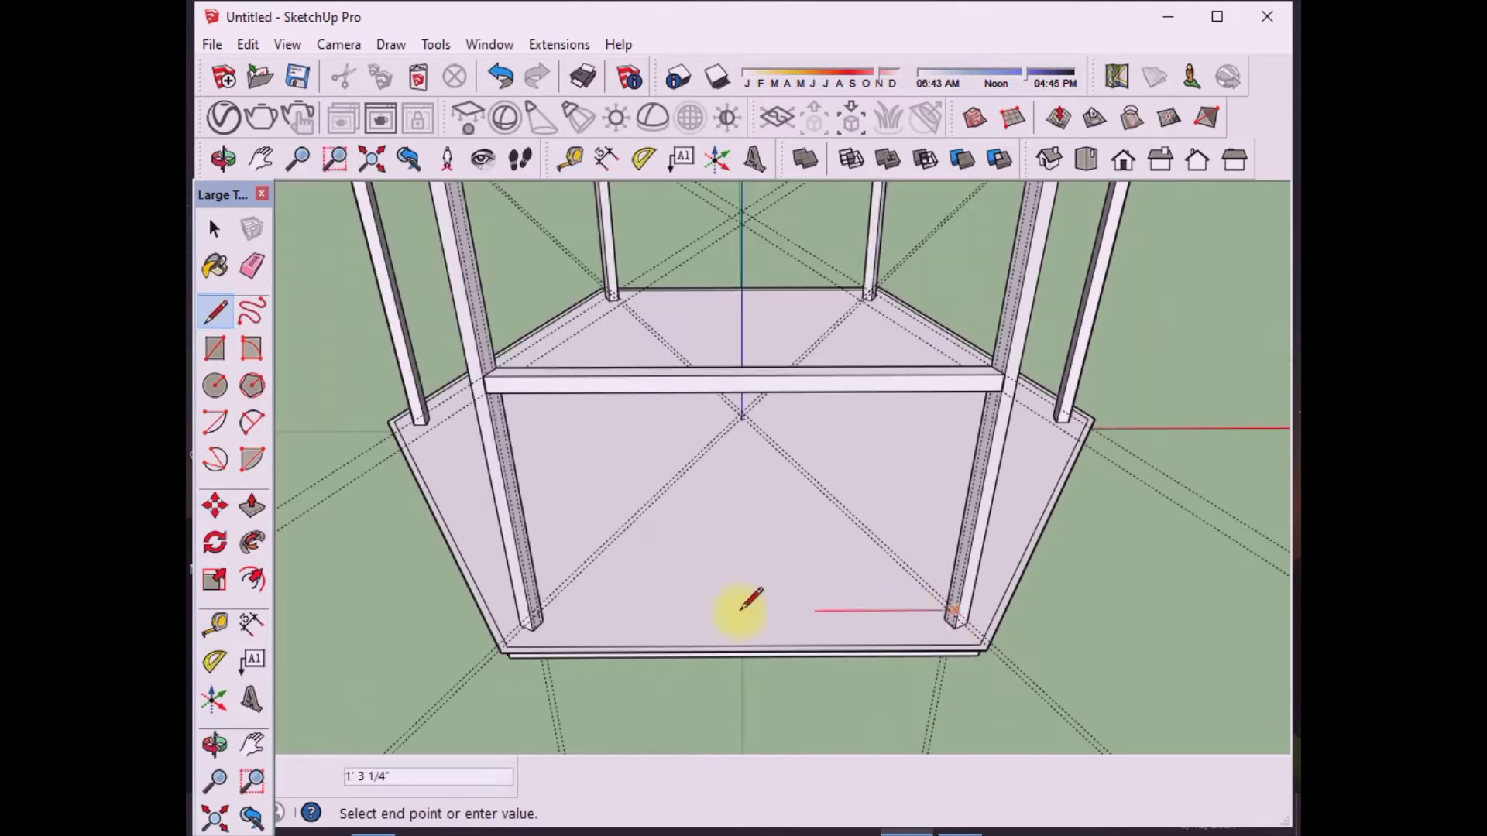
scroll(591, 620, "up", 4)
scroll(600, 624, "up", 2)
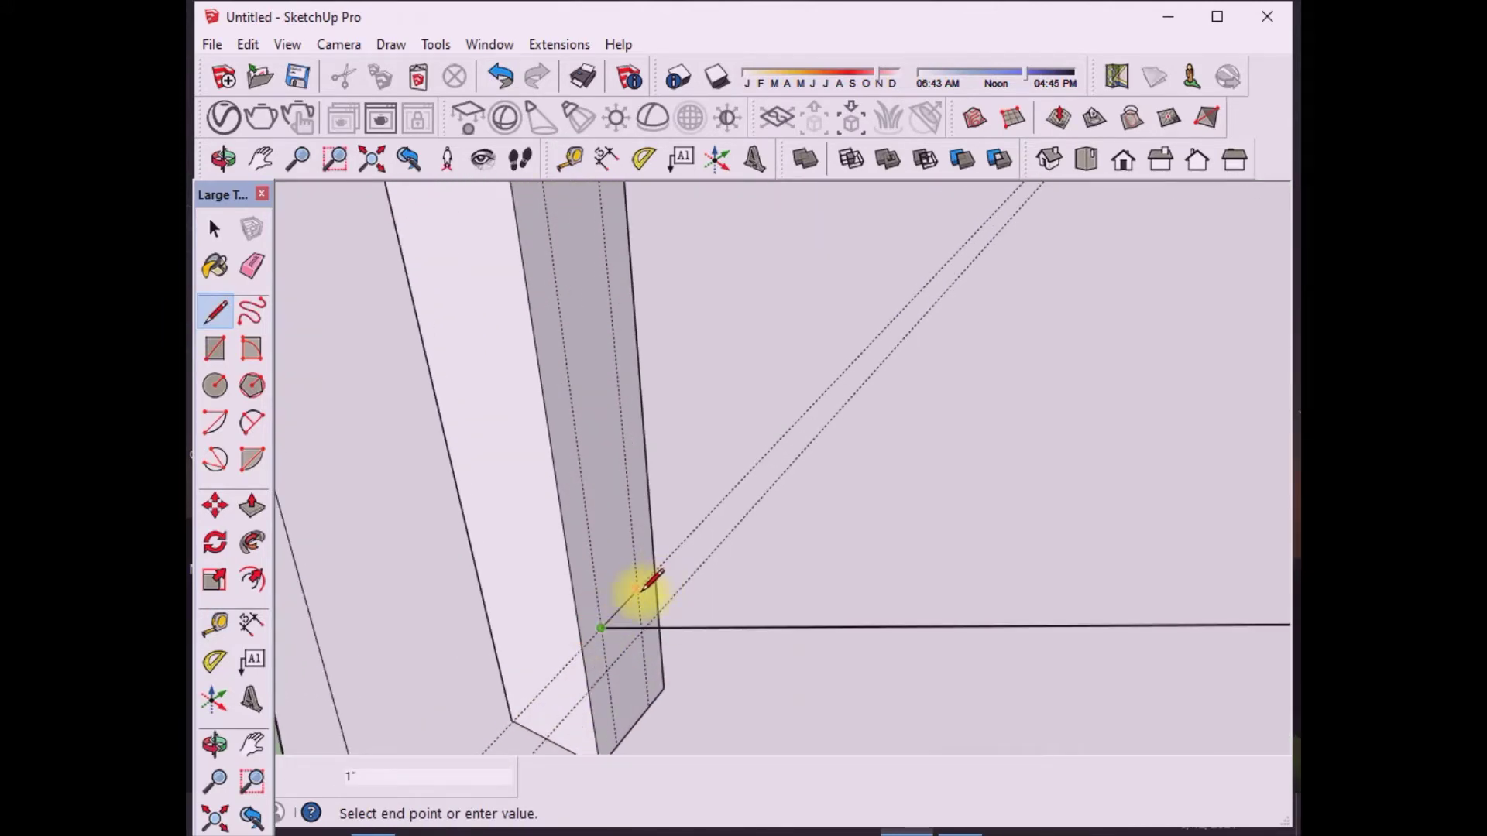
scroll(641, 586, "down", 3)
scroll(890, 597, "down", 3)
scroll(979, 564, "up", 5)
scroll(1069, 550, "up", 2)
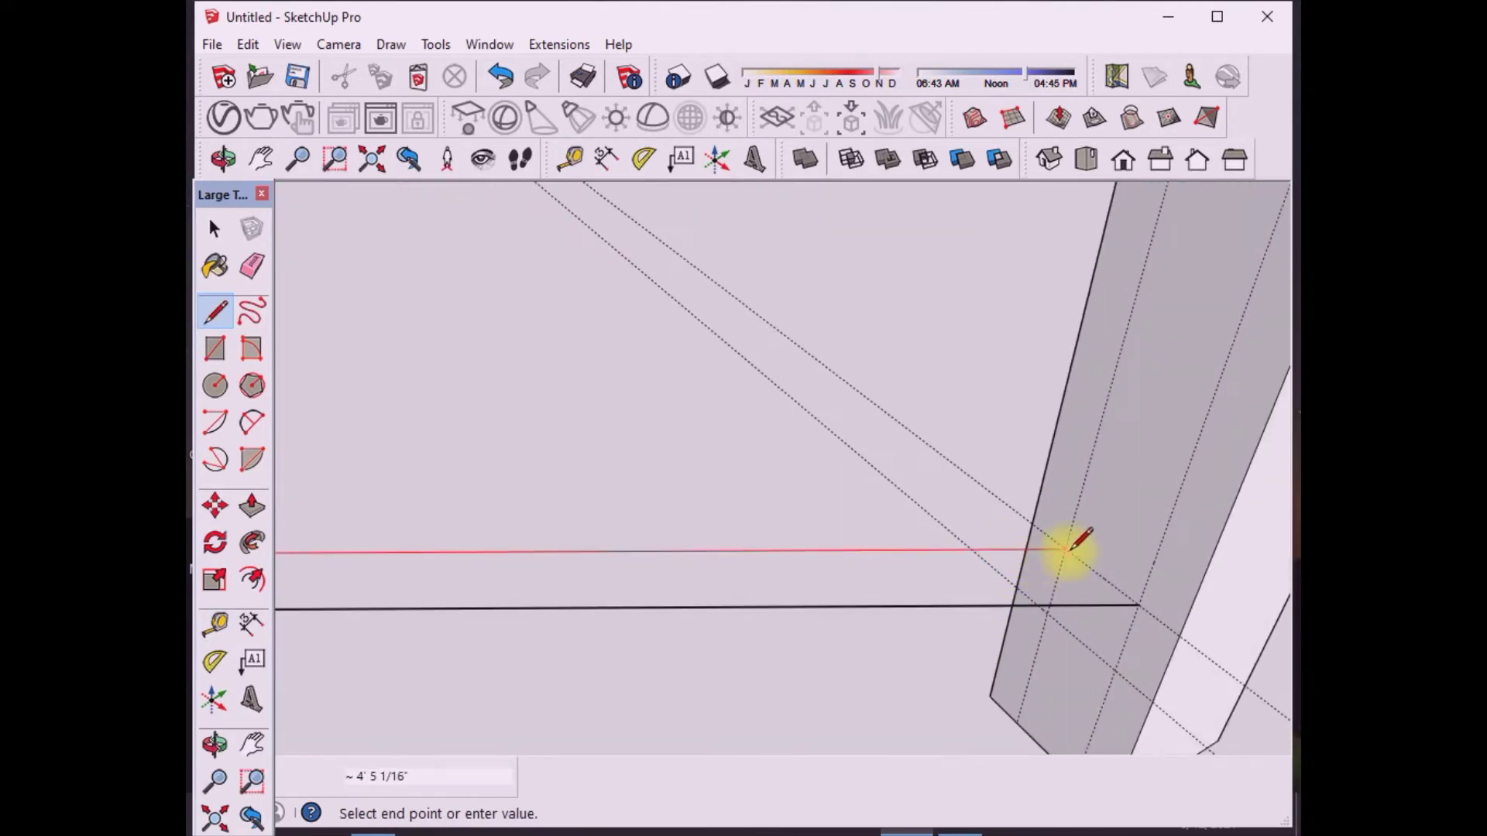
left_click(1069, 550)
left_click(1139, 605)
scroll(991, 585, "down", 2)
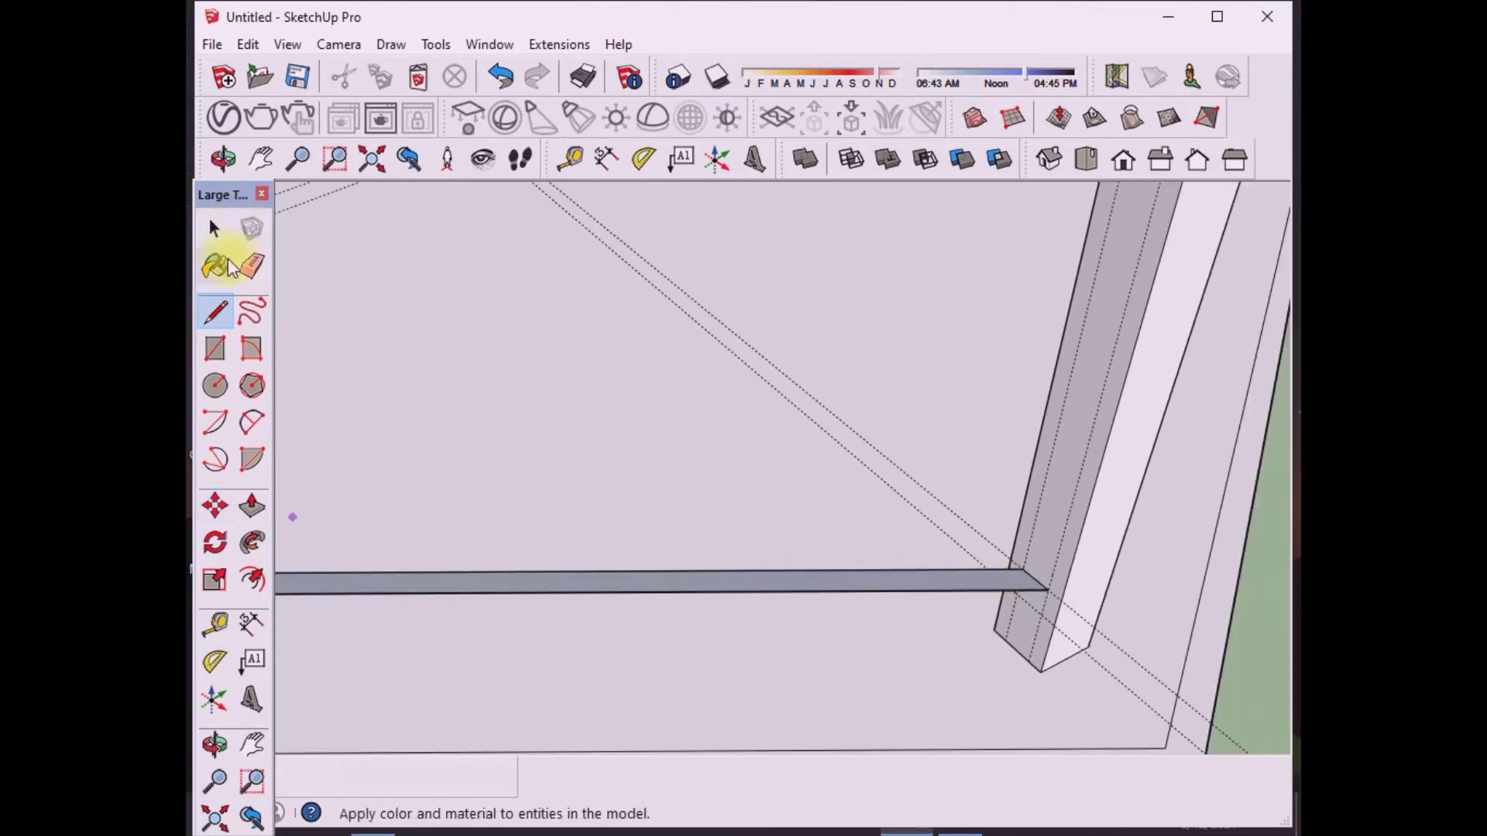
Step: Turn the new strip face into a component
right_click(889, 583)
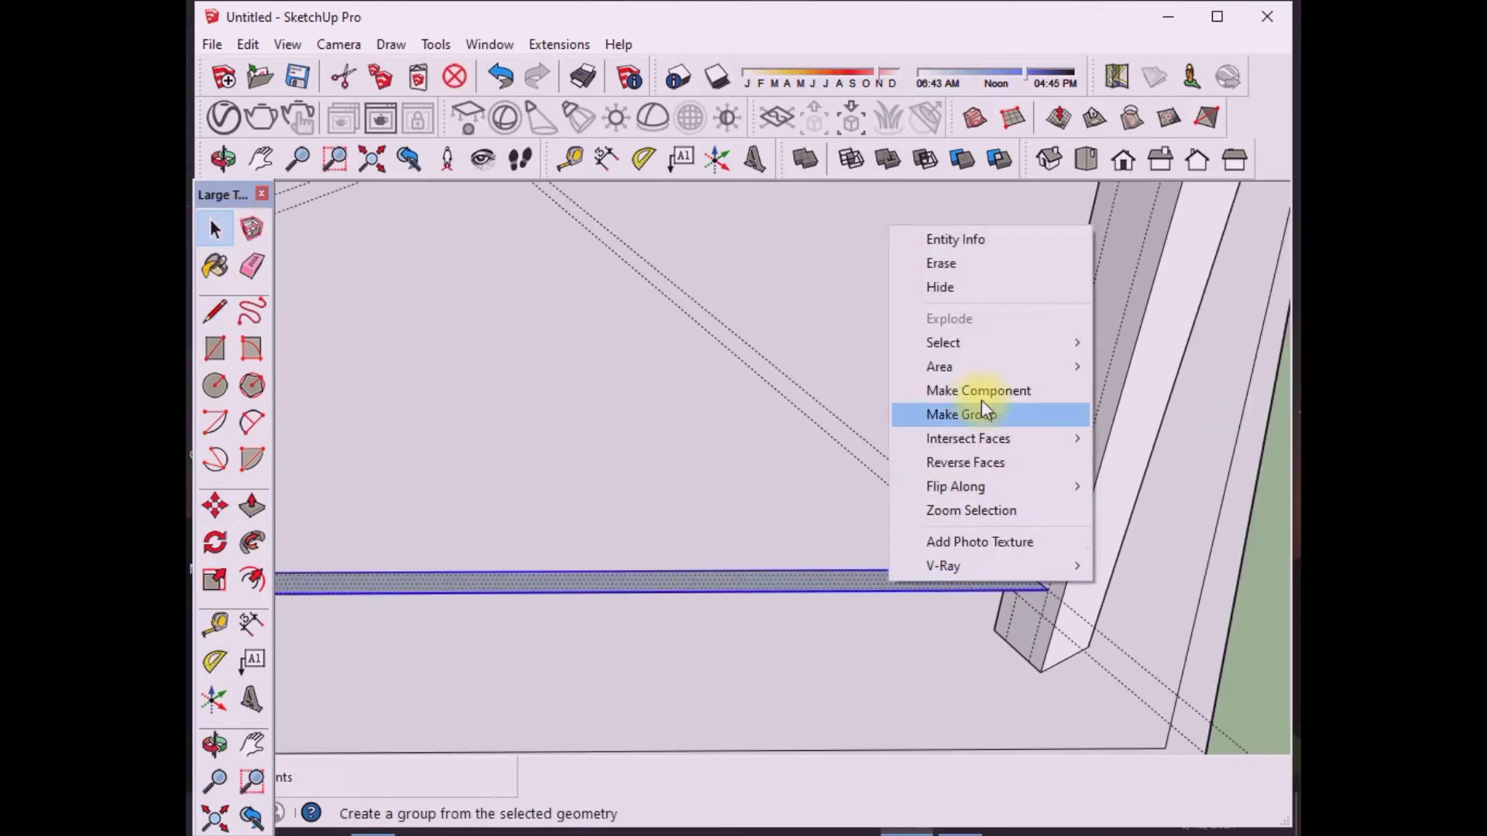
left_click(980, 389)
left_click(769, 555)
left_click(252, 505)
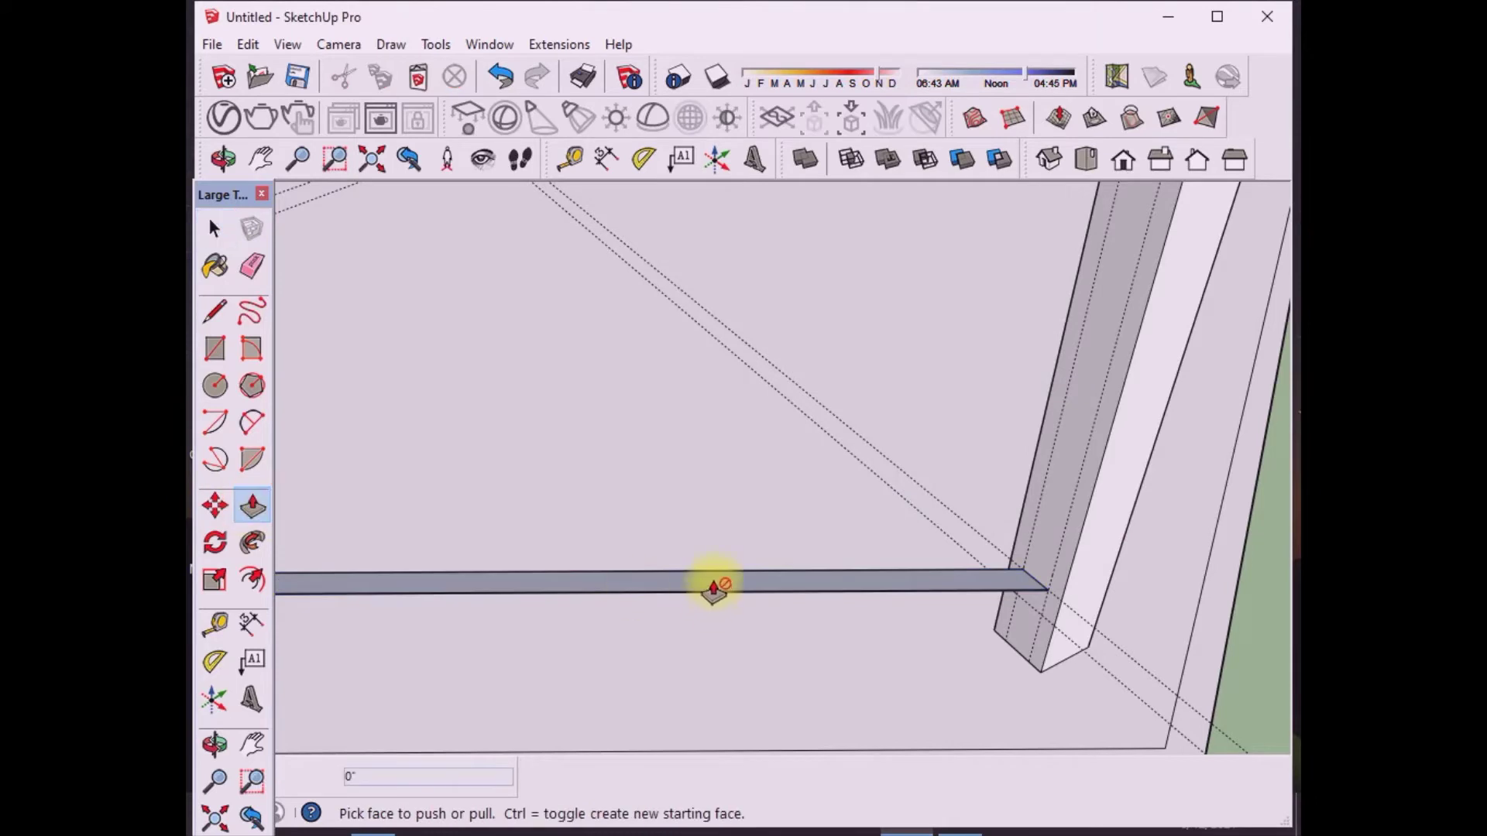
left_click(215, 230)
Step: Pull the strip component's face up 1 inch into a thin board
double_click(690, 579)
left_click(252, 505)
left_click(549, 586)
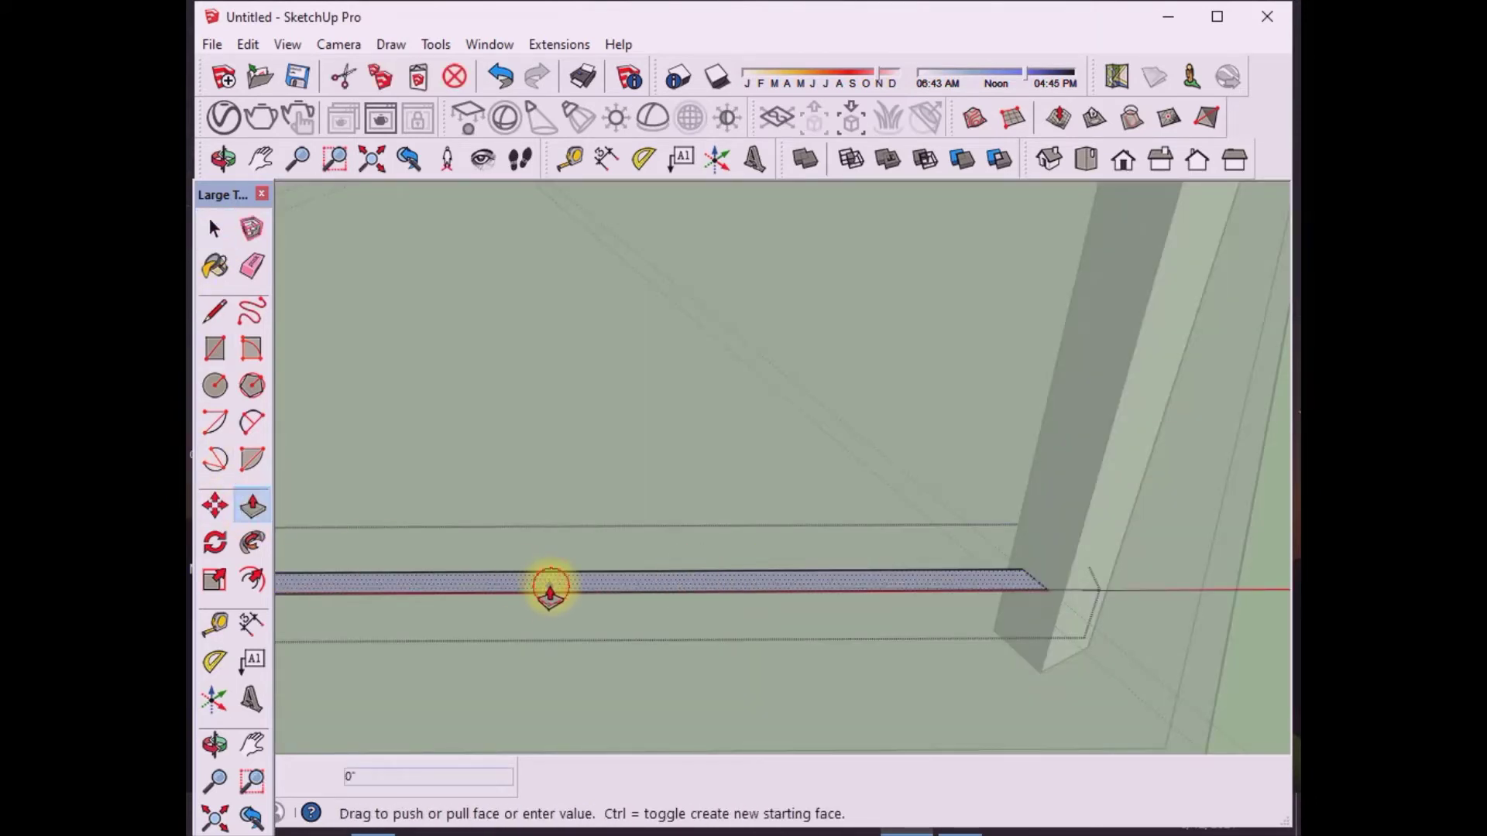
key("Return")
Step: Open the board for editing and select its top face
mouse_move(555, 602)
middle_mouse_down()
mouse_move(737, 678)
mouse_move(498, 663)
middle_mouse_up()
scroll(503, 666, "up", 5)
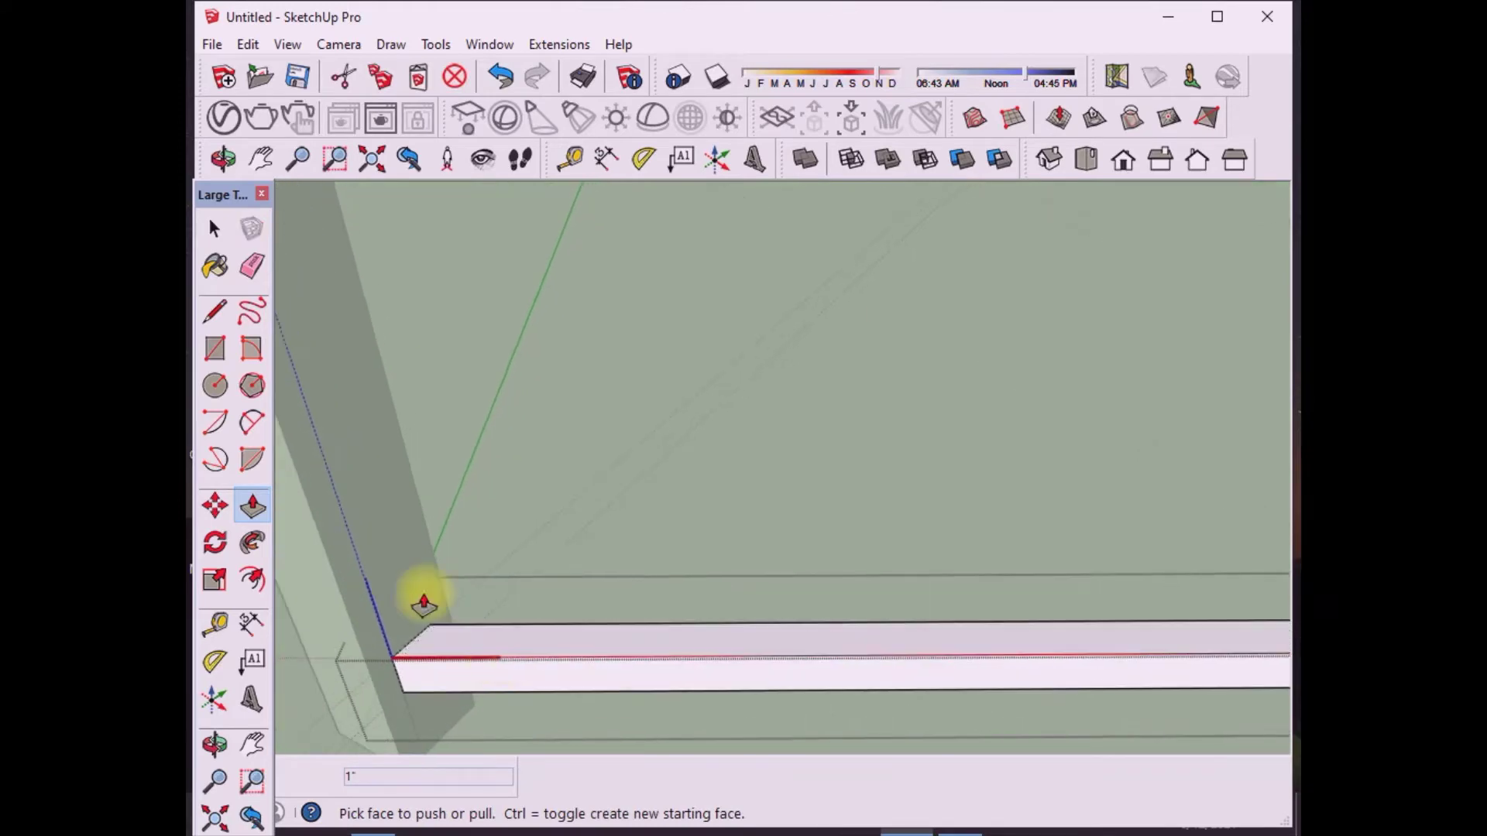
left_click(215, 230)
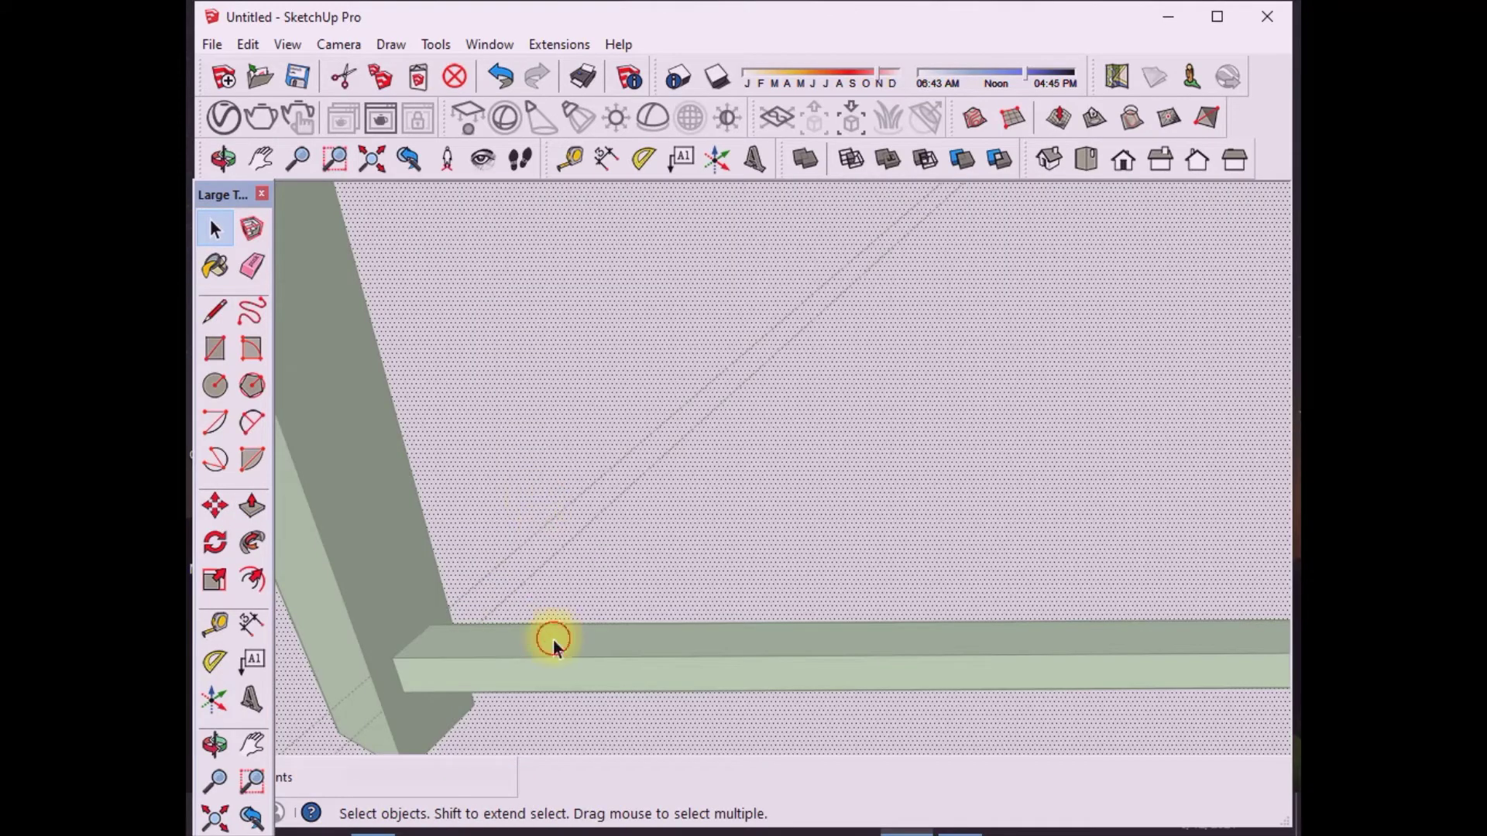
double_click(553, 639)
left_click(514, 648)
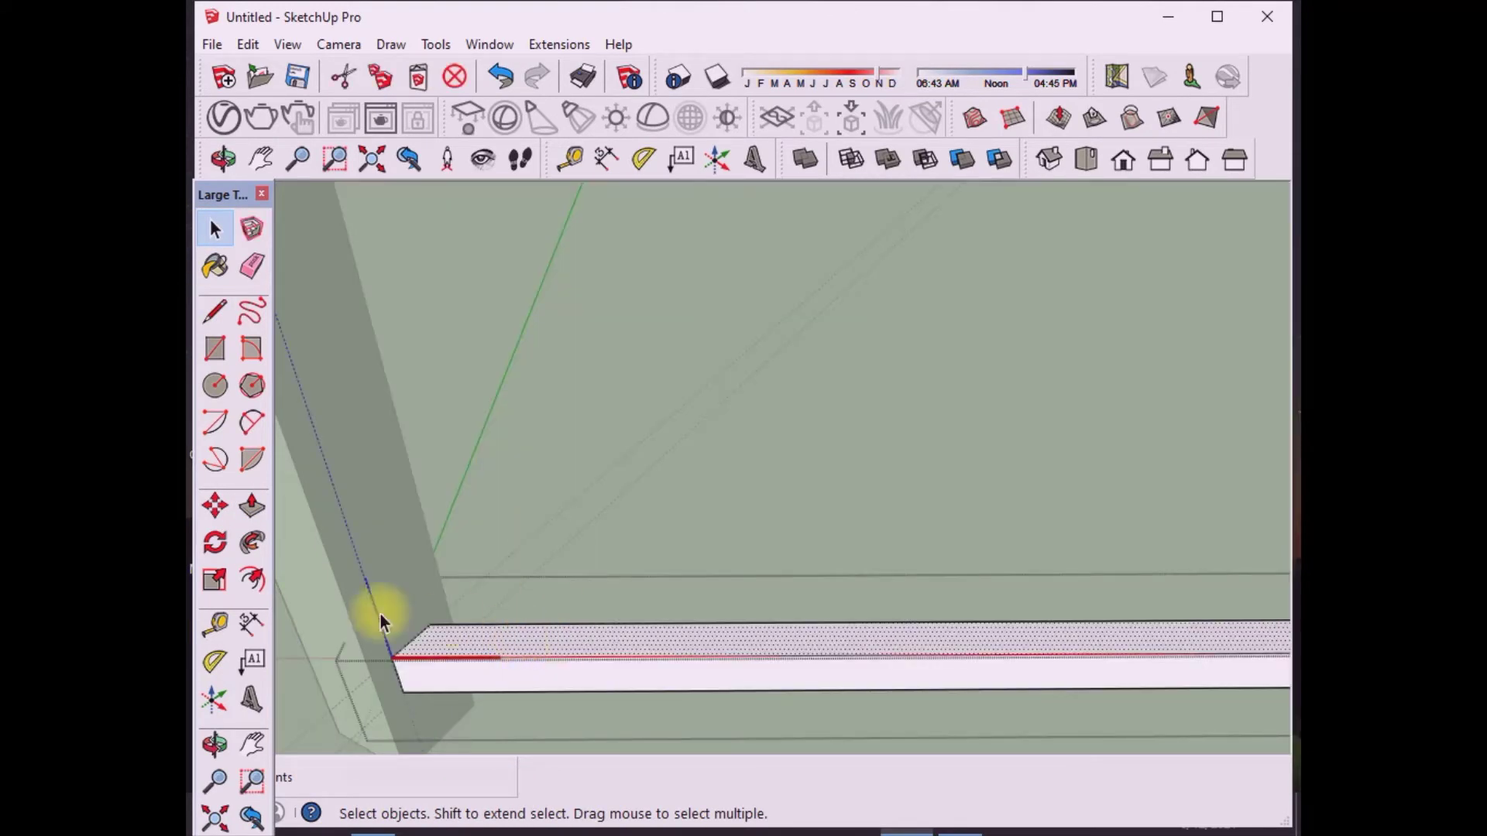
Step: Draw a reference line across the board from one corner to the far corner
left_click(216, 312)
left_click(416, 643)
scroll(416, 642, "down", 3)
scroll(1049, 631, "up", 3)
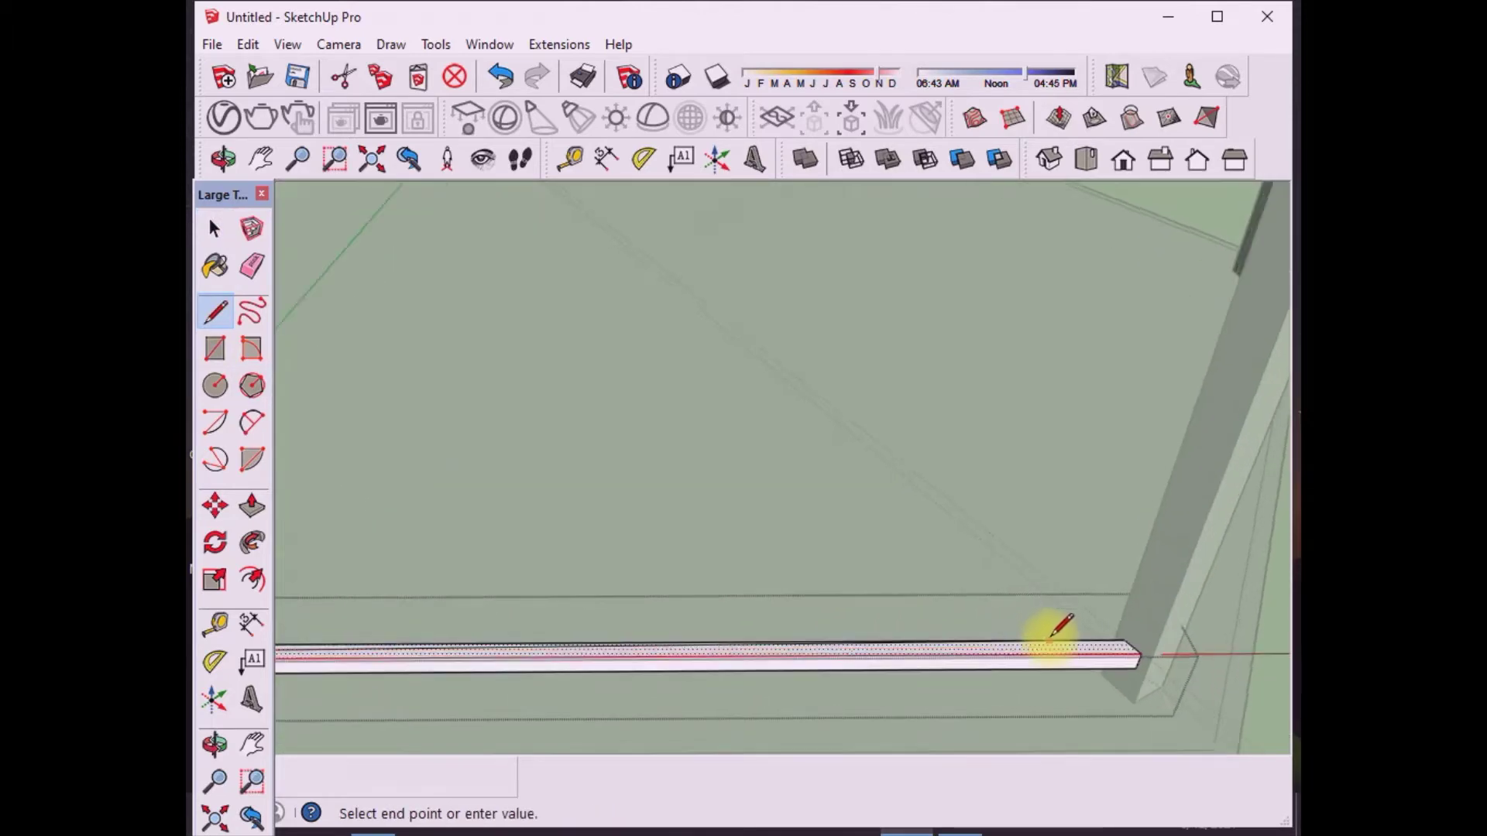
scroll(1175, 662, "up", 2)
key("Escape")
type("5 1/4\"")
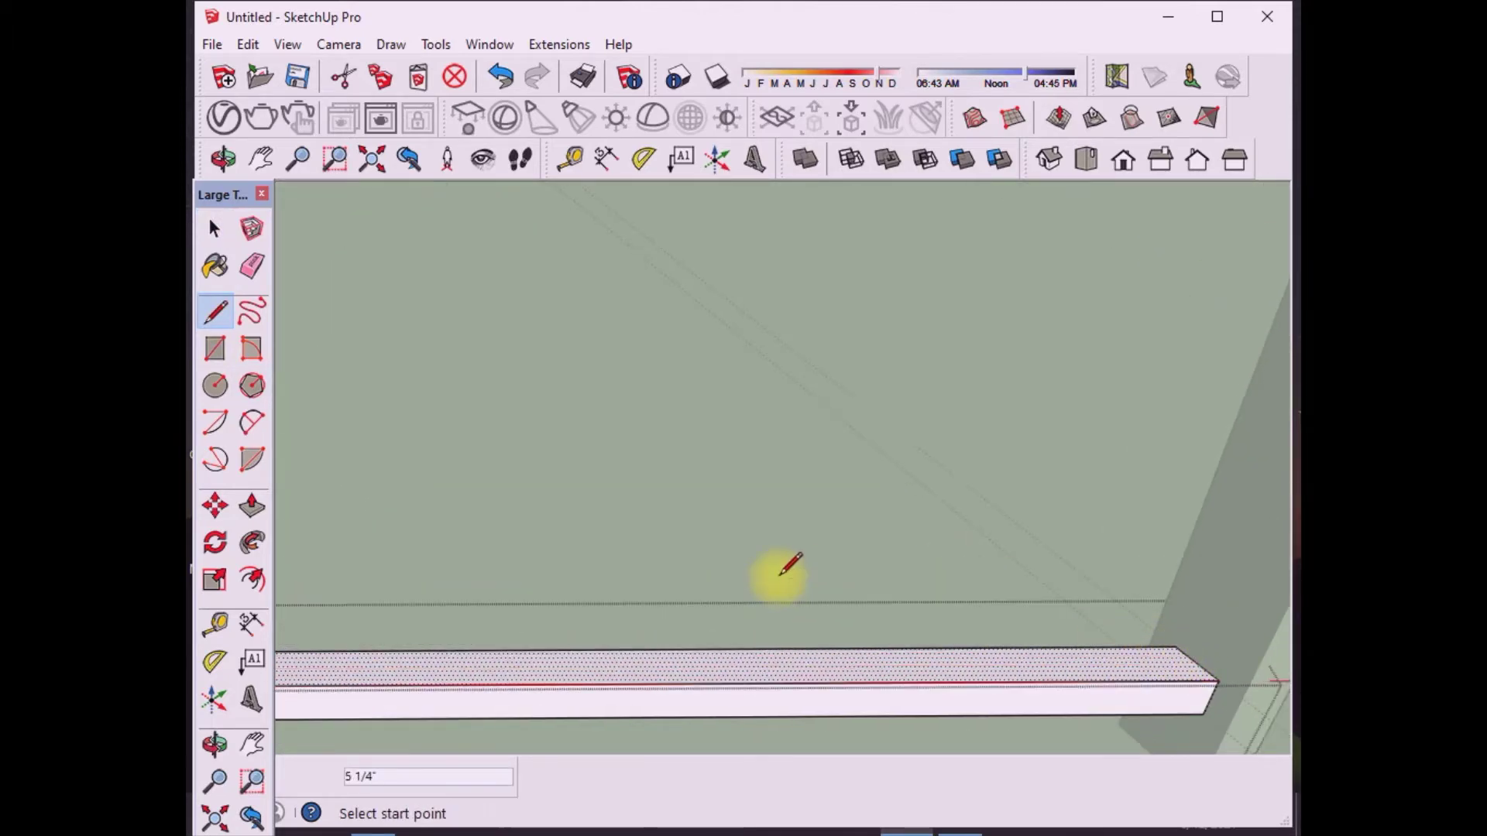
left_click(214, 229)
scroll(619, 603, "down", 3)
scroll(762, 620, "down", 1)
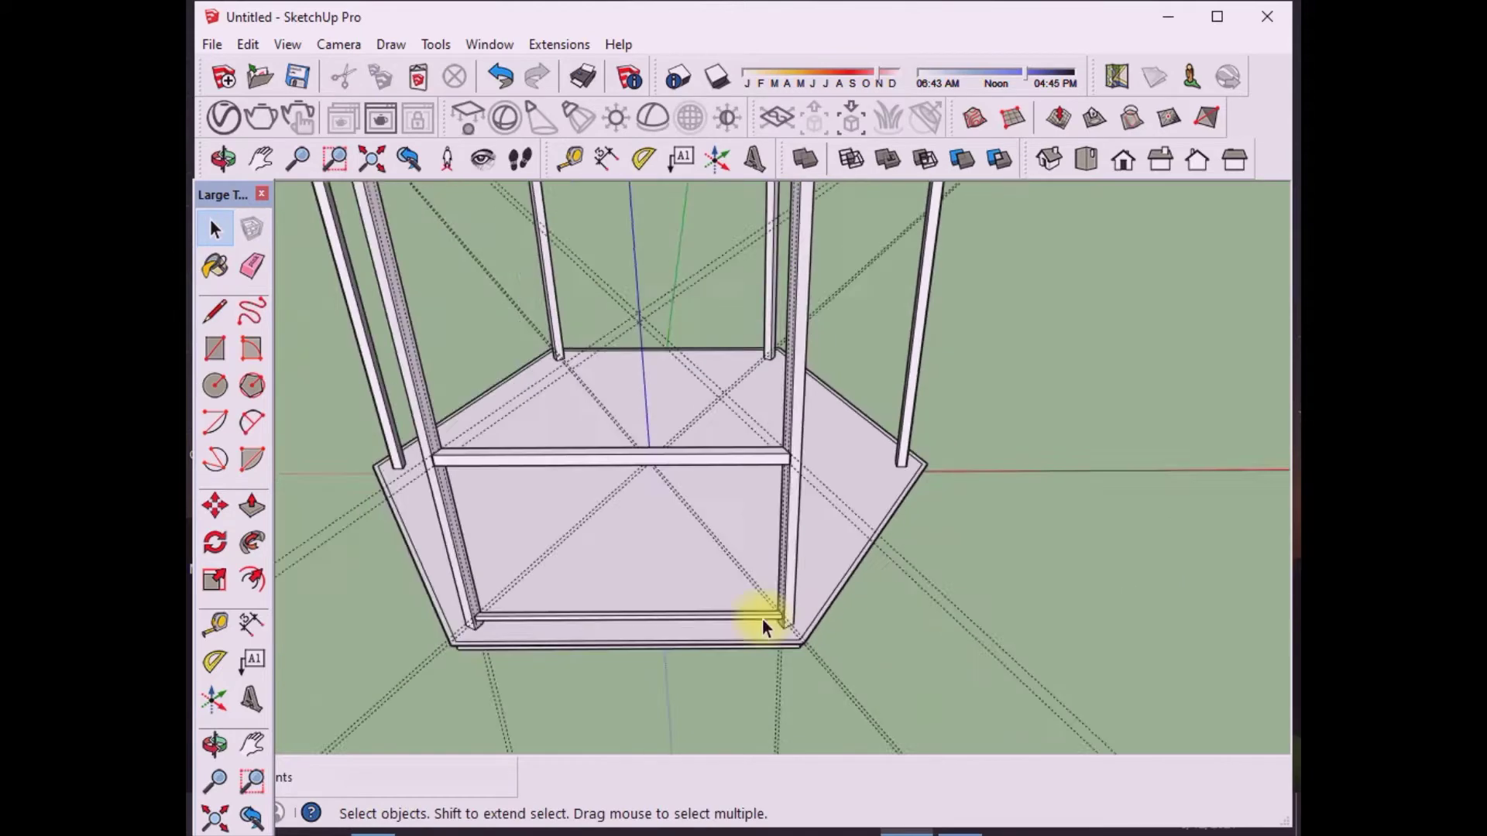
scroll(490, 624, "up", 4)
scroll(490, 625, "up", 2)
left_click(215, 312)
scroll(383, 593, "up", 1)
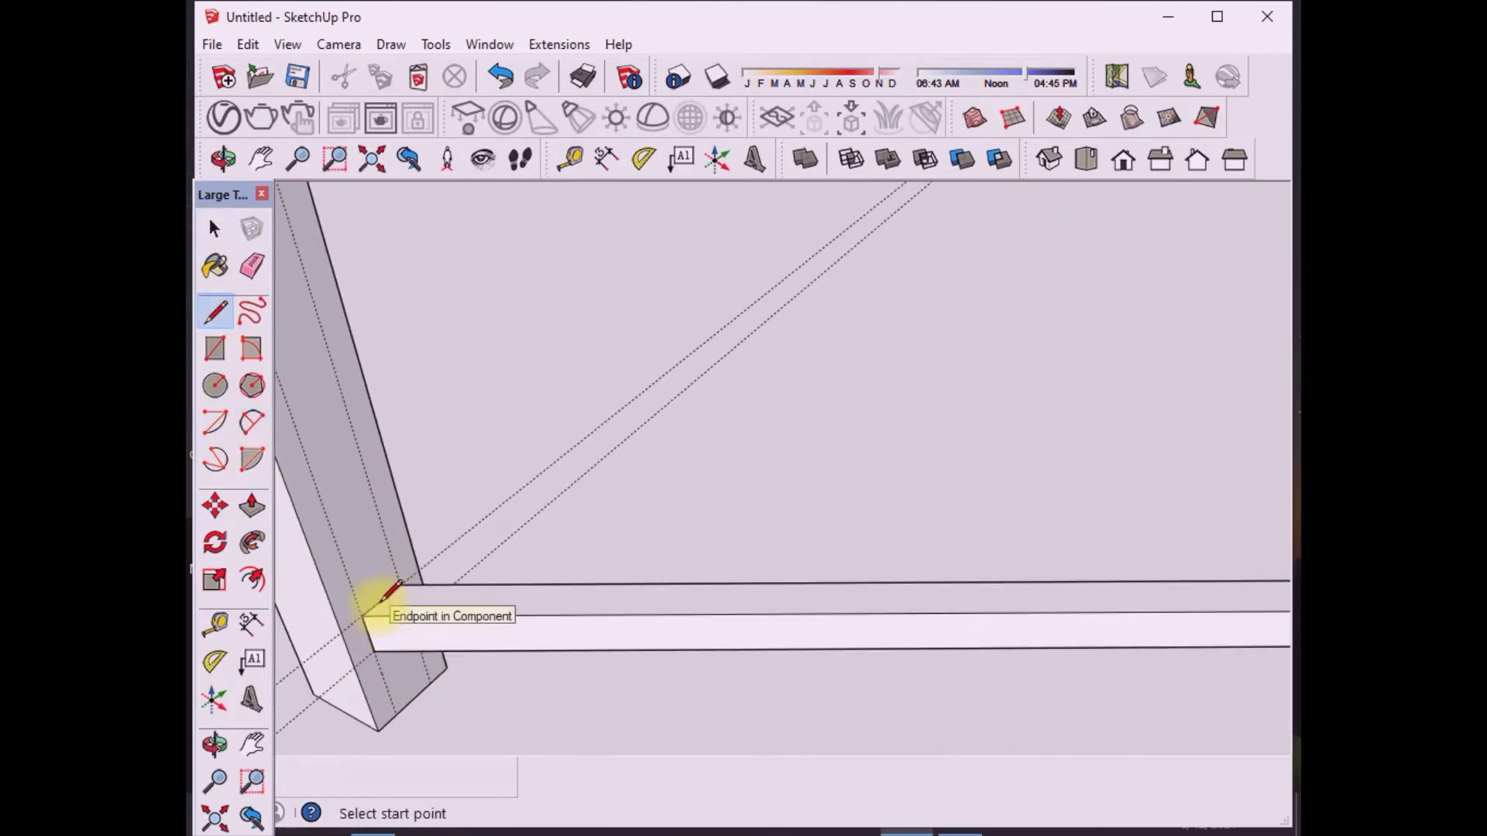
scroll(388, 589, "up", 1)
scroll(389, 586, "down", 1)
left_click(388, 597)
scroll(395, 590, "down", 3)
scroll(883, 561, "up", 4)
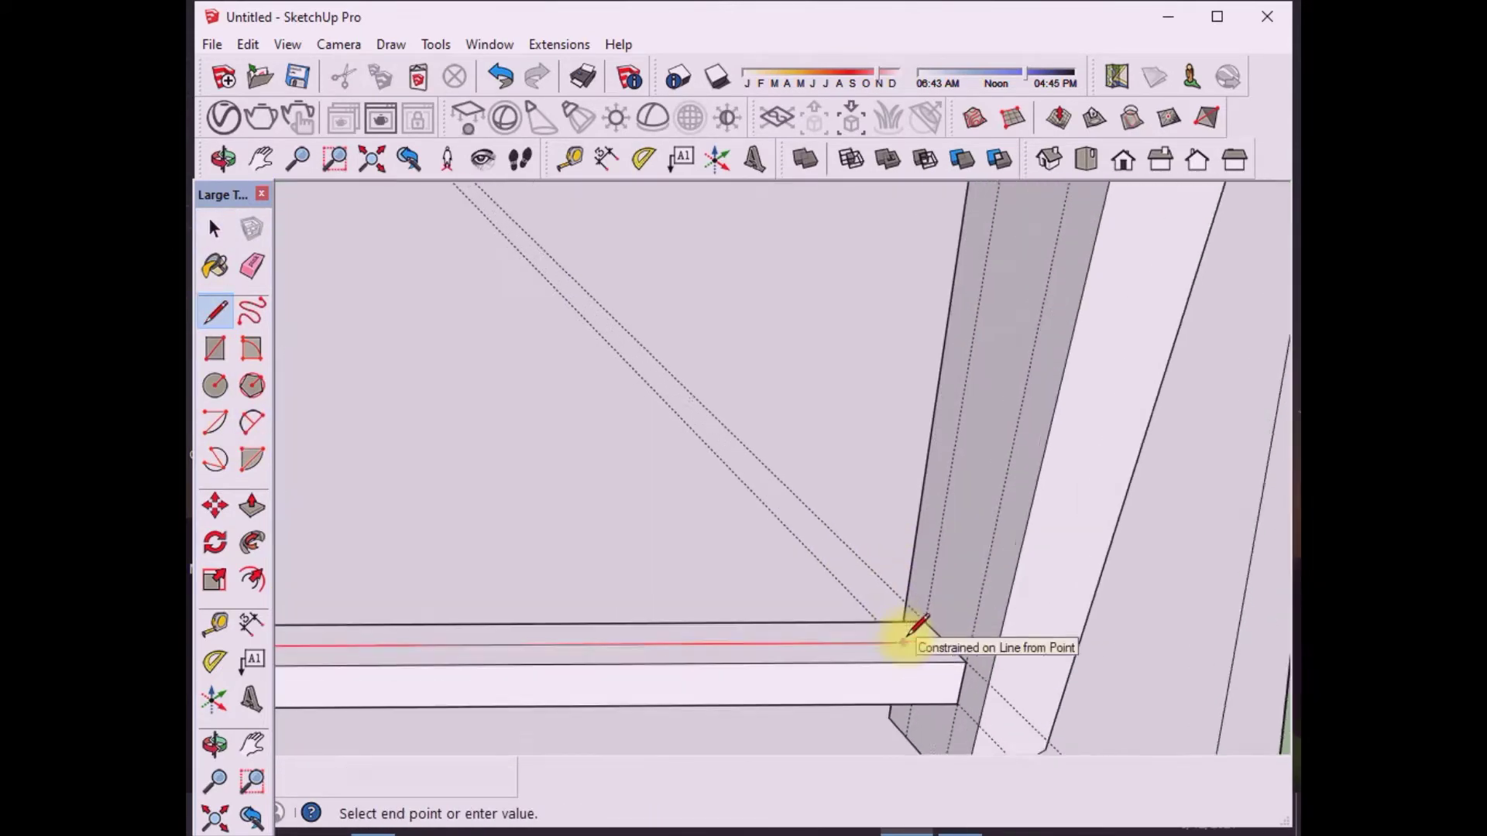
left_click(957, 637)
scroll(775, 631, "down", 3)
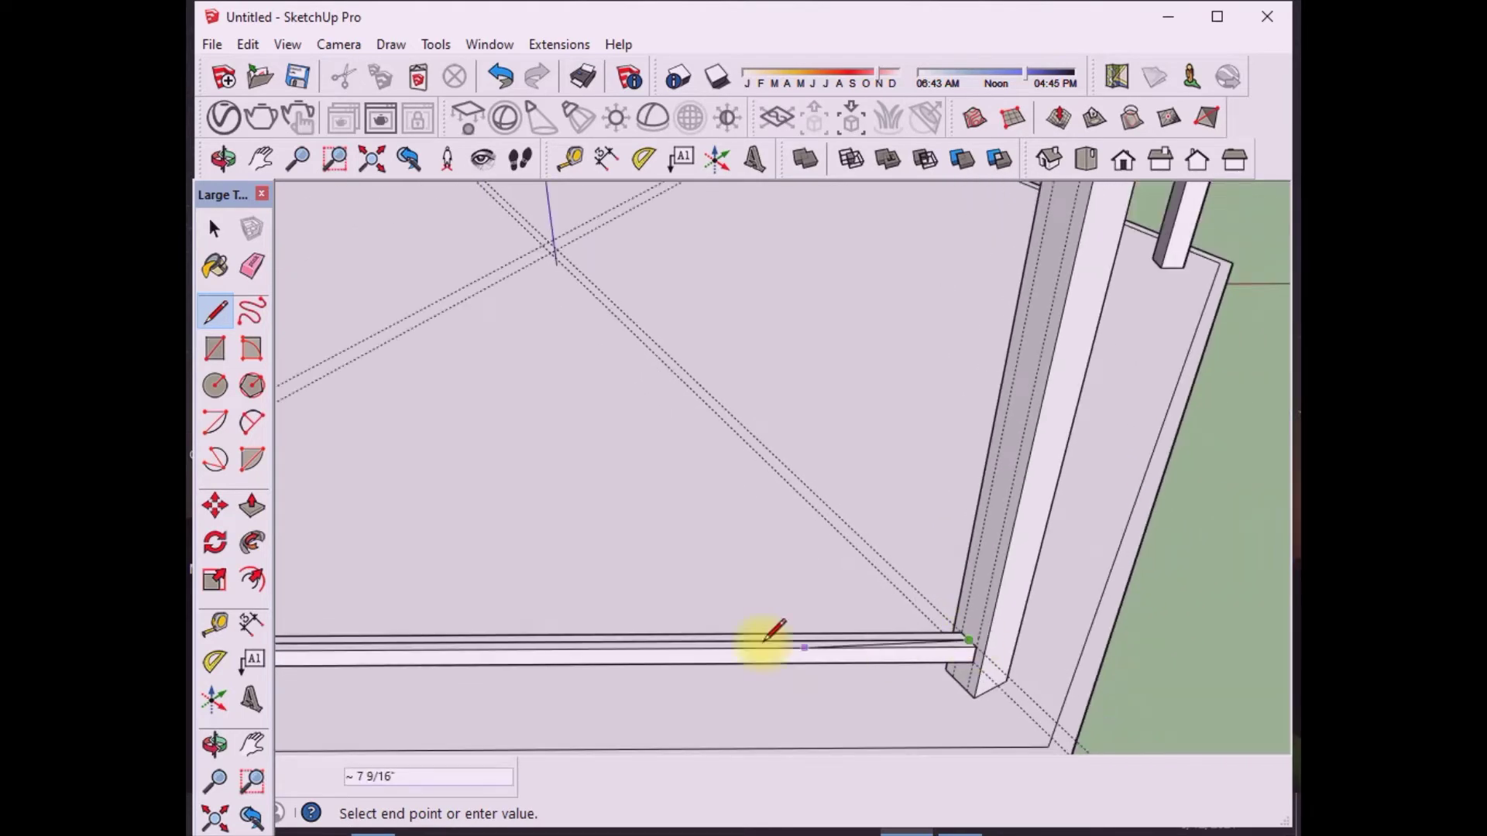
key("space")
scroll(496, 642, "up", 3)
Step: Divide the board edge into 9 equal segments
left_click(605, 577)
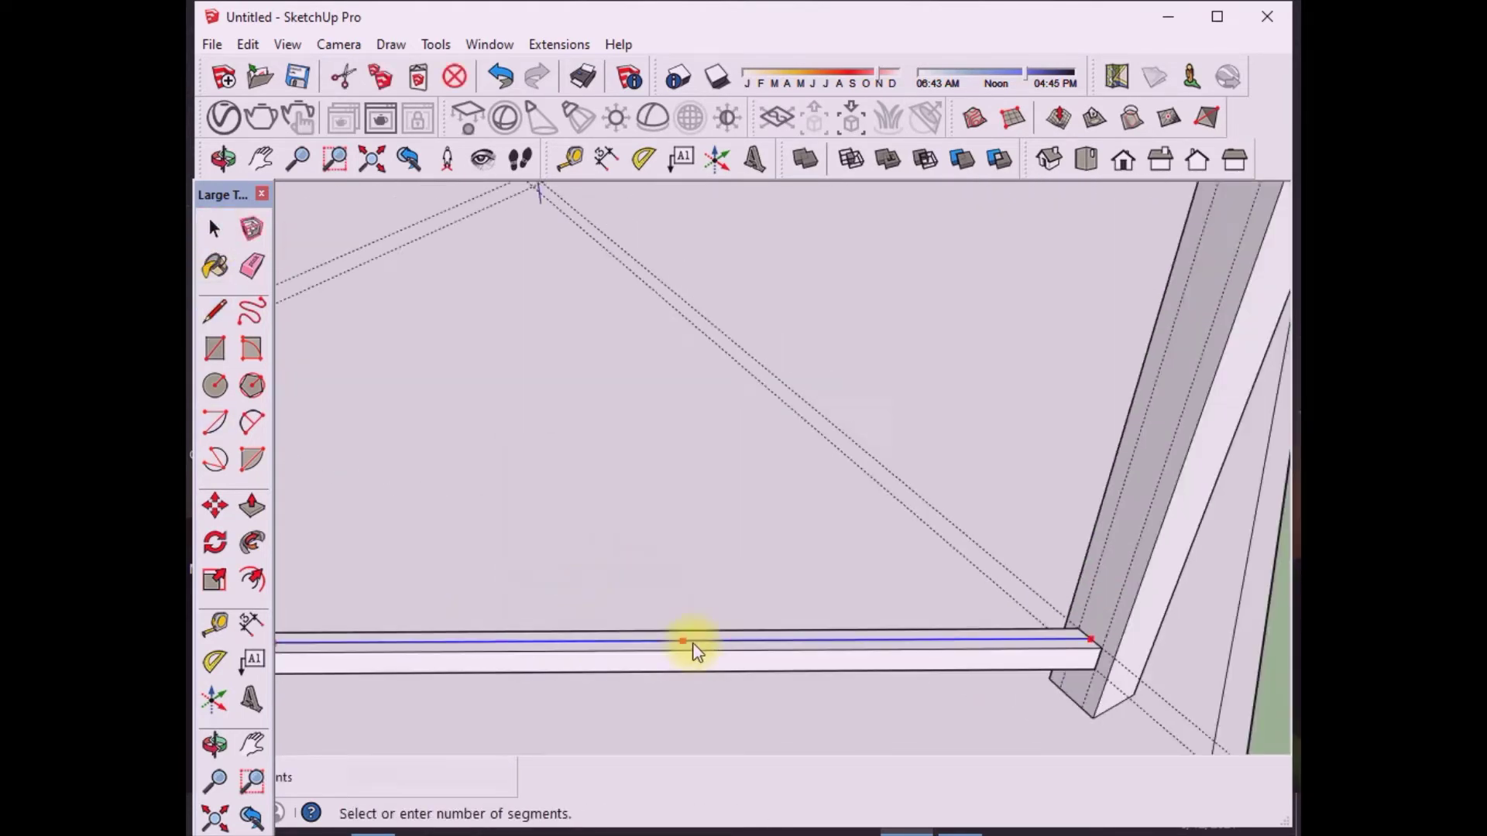
scroll(692, 642, "down", 5)
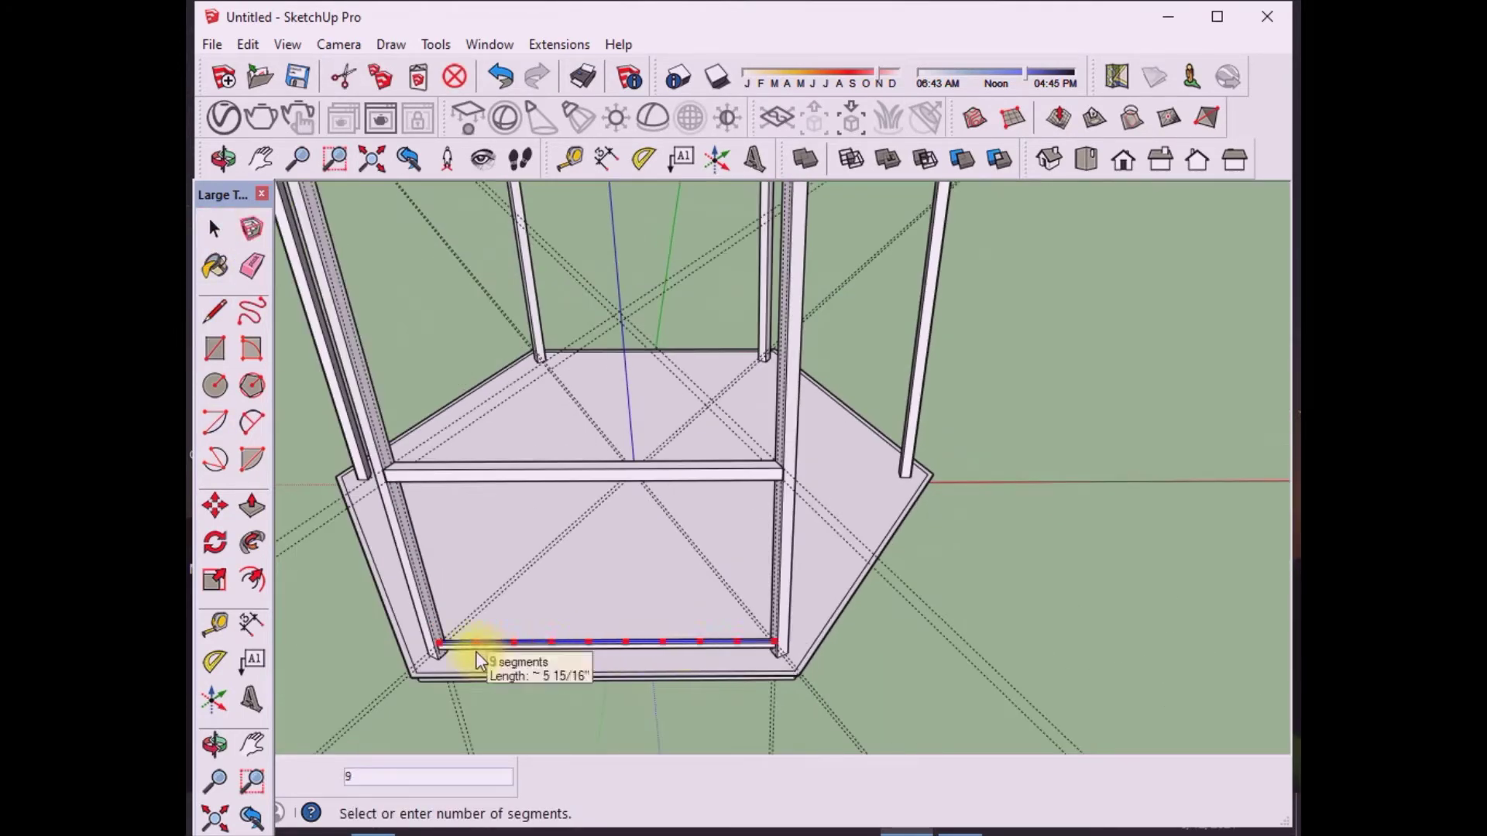
left_click(475, 652)
scroll(475, 647, "up", 5)
scroll(475, 642, "up", 2)
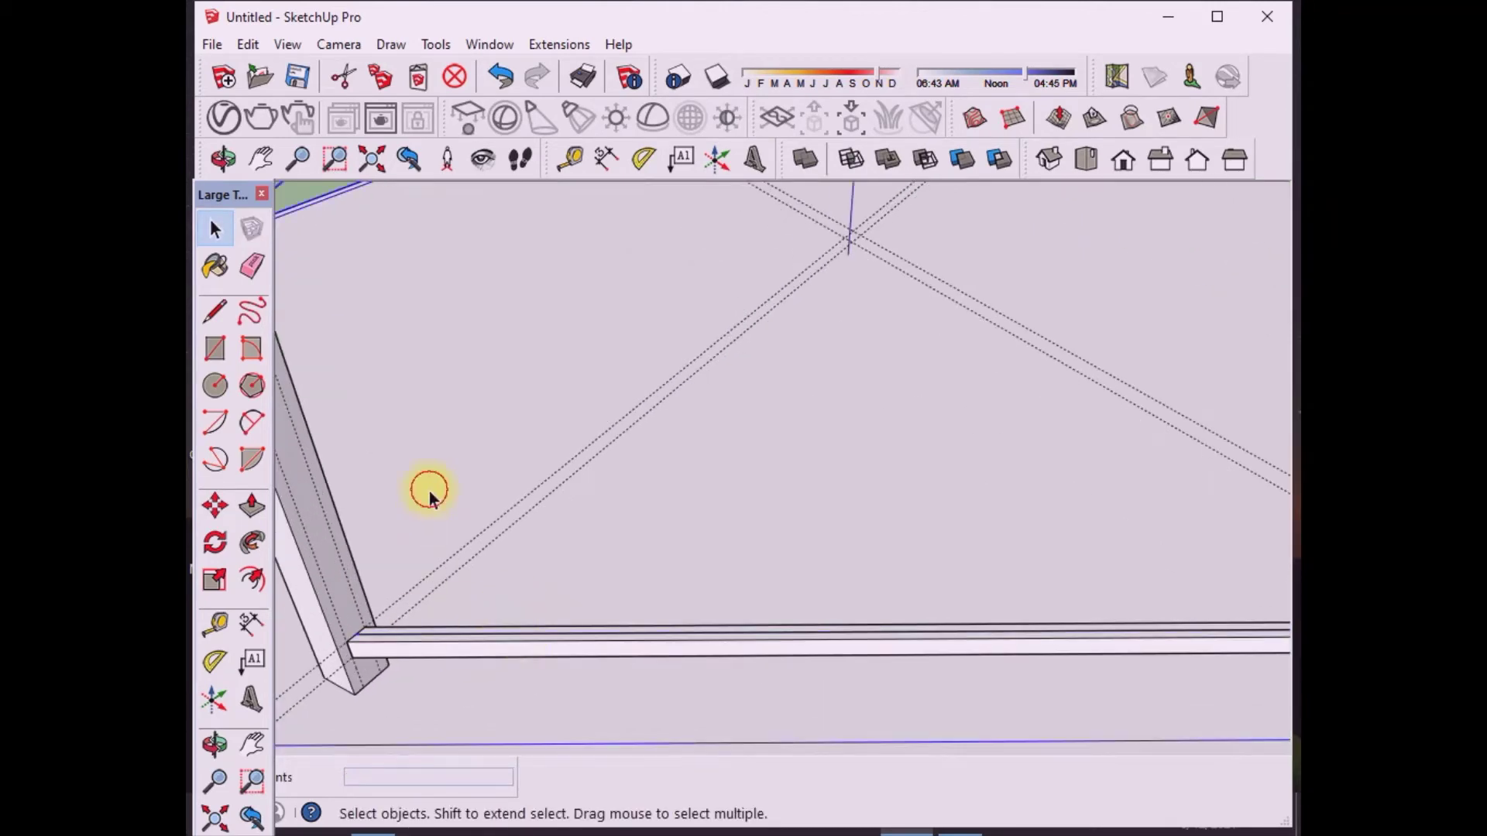
scroll(465, 641, "up", 2)
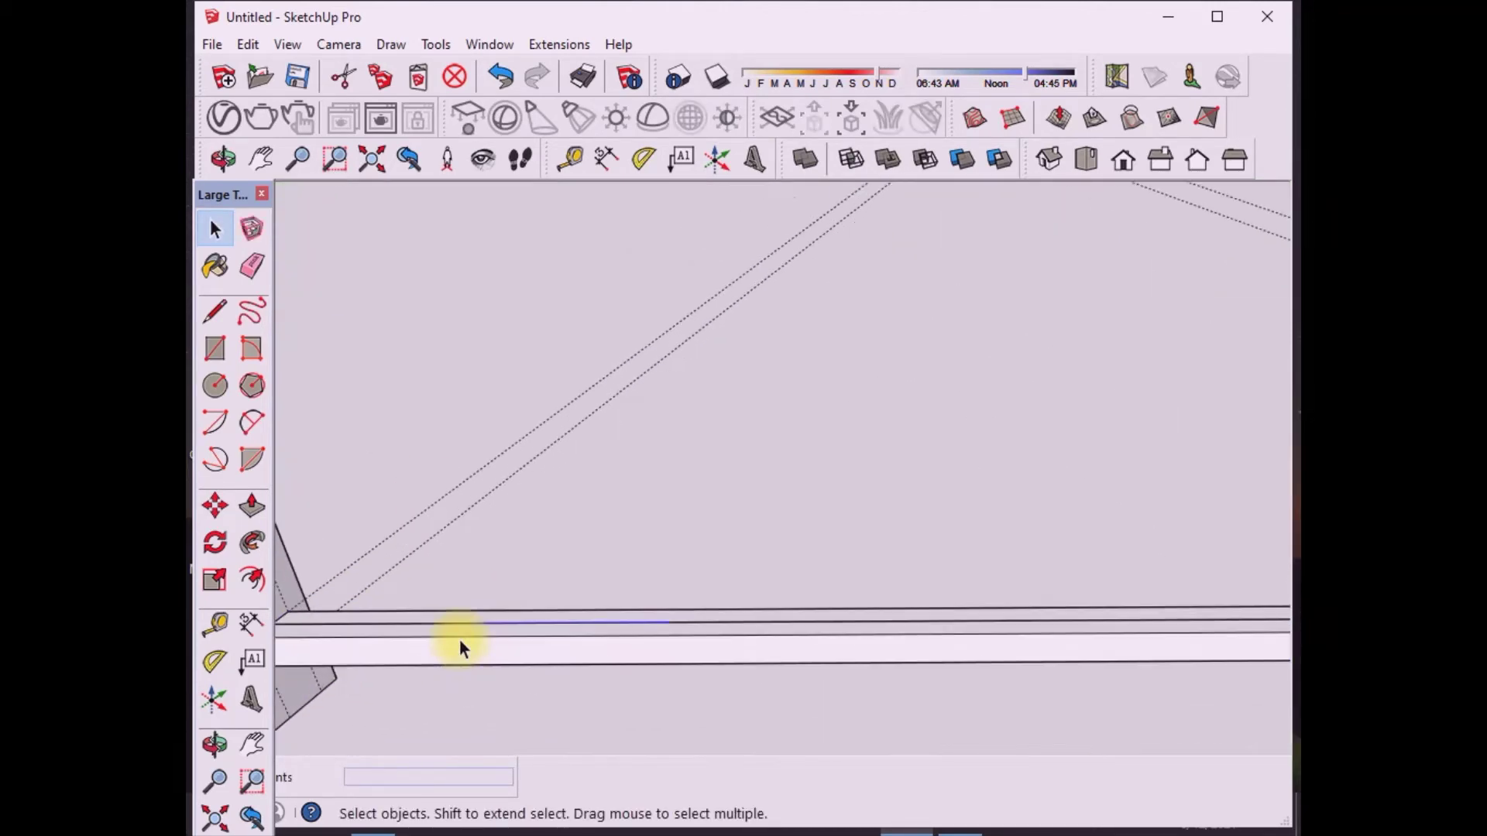
scroll(623, 663, "down", 4)
scroll(575, 643, "up", 3)
scroll(575, 637, "up", 1)
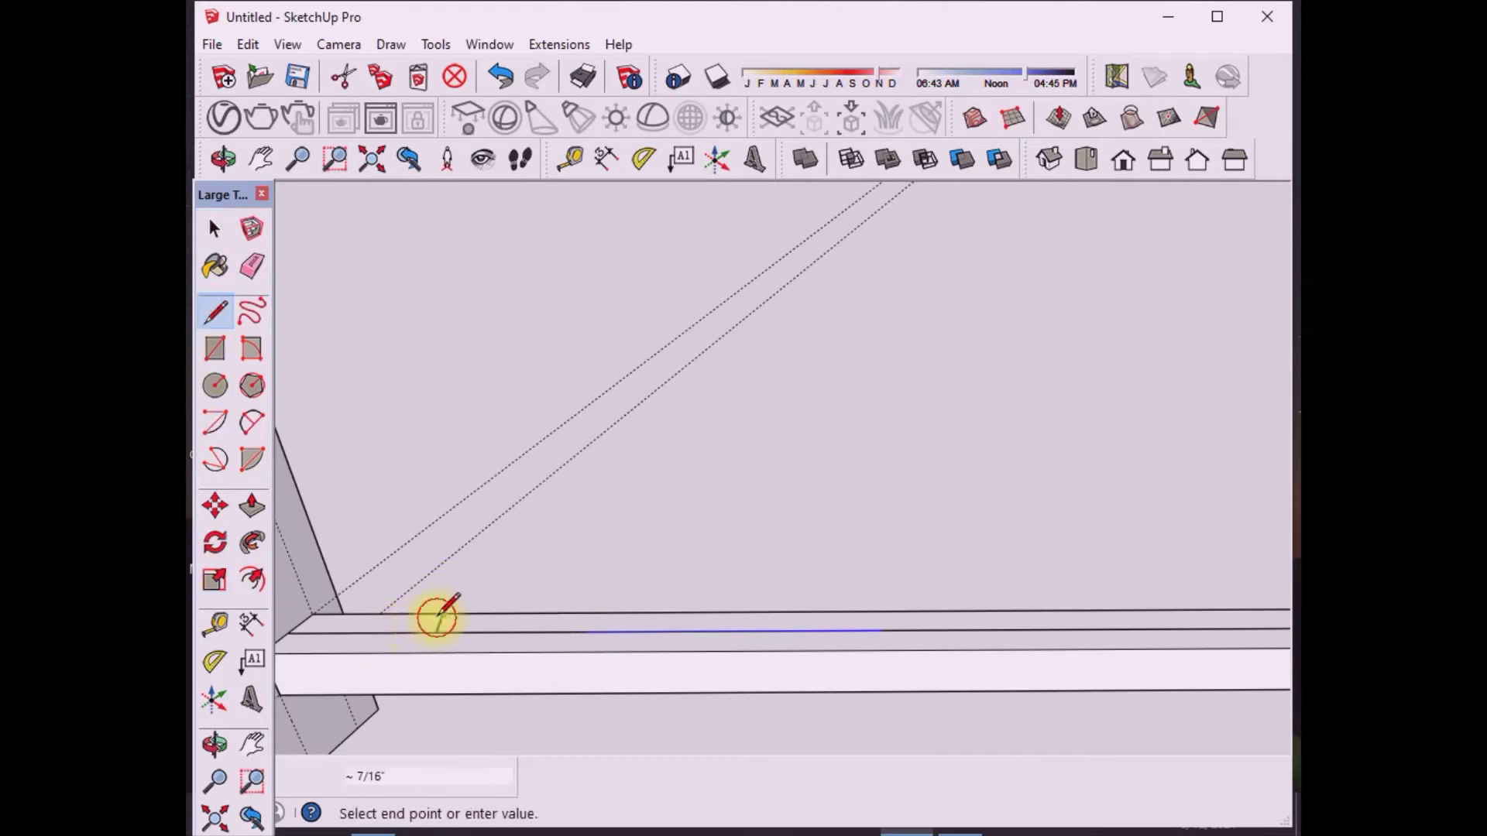
Step: Draw three short cross lines across the rail at the division points
left_click(430, 653)
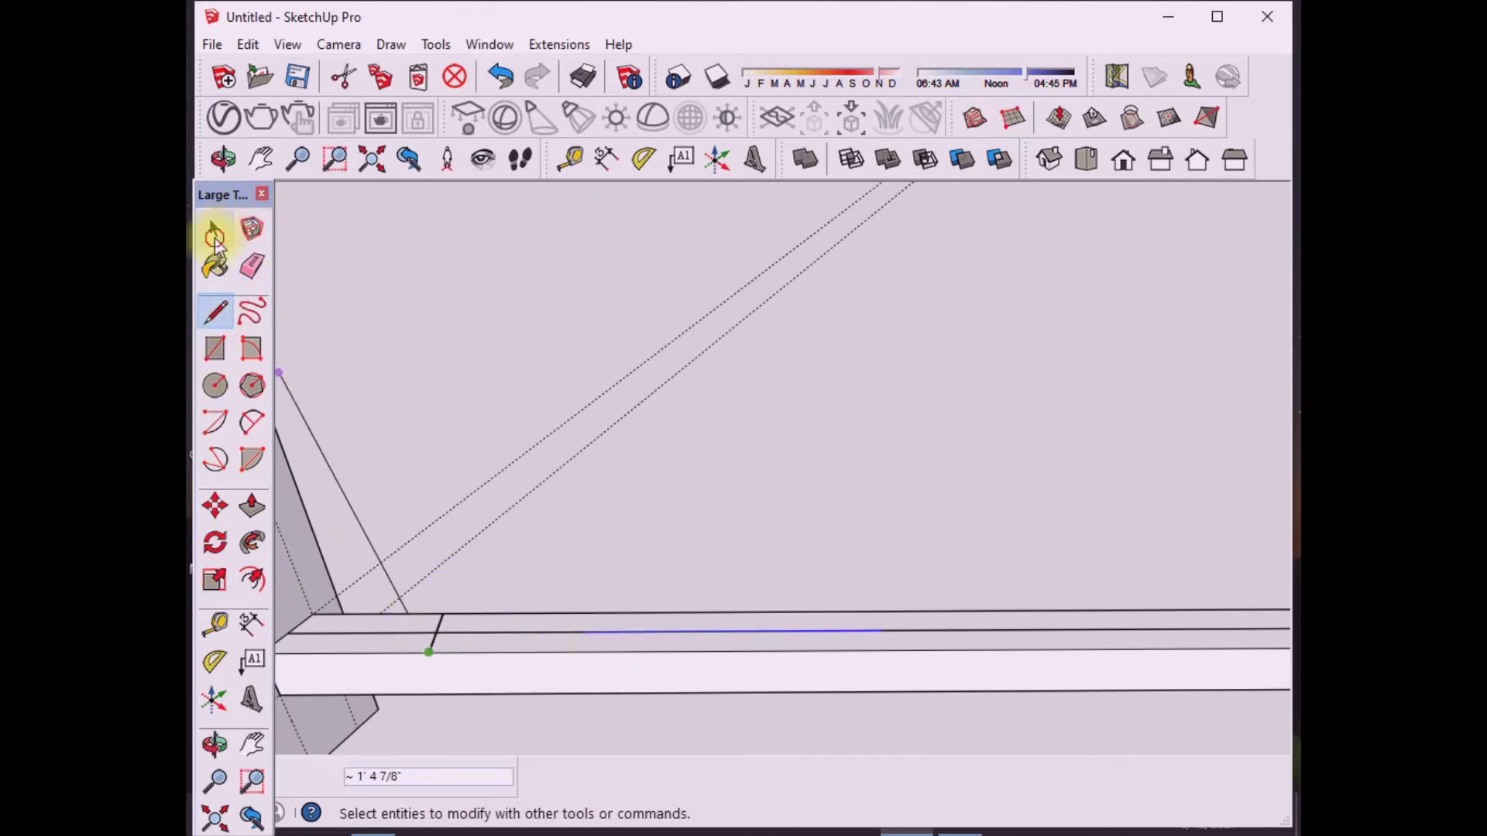
left_click(215, 311)
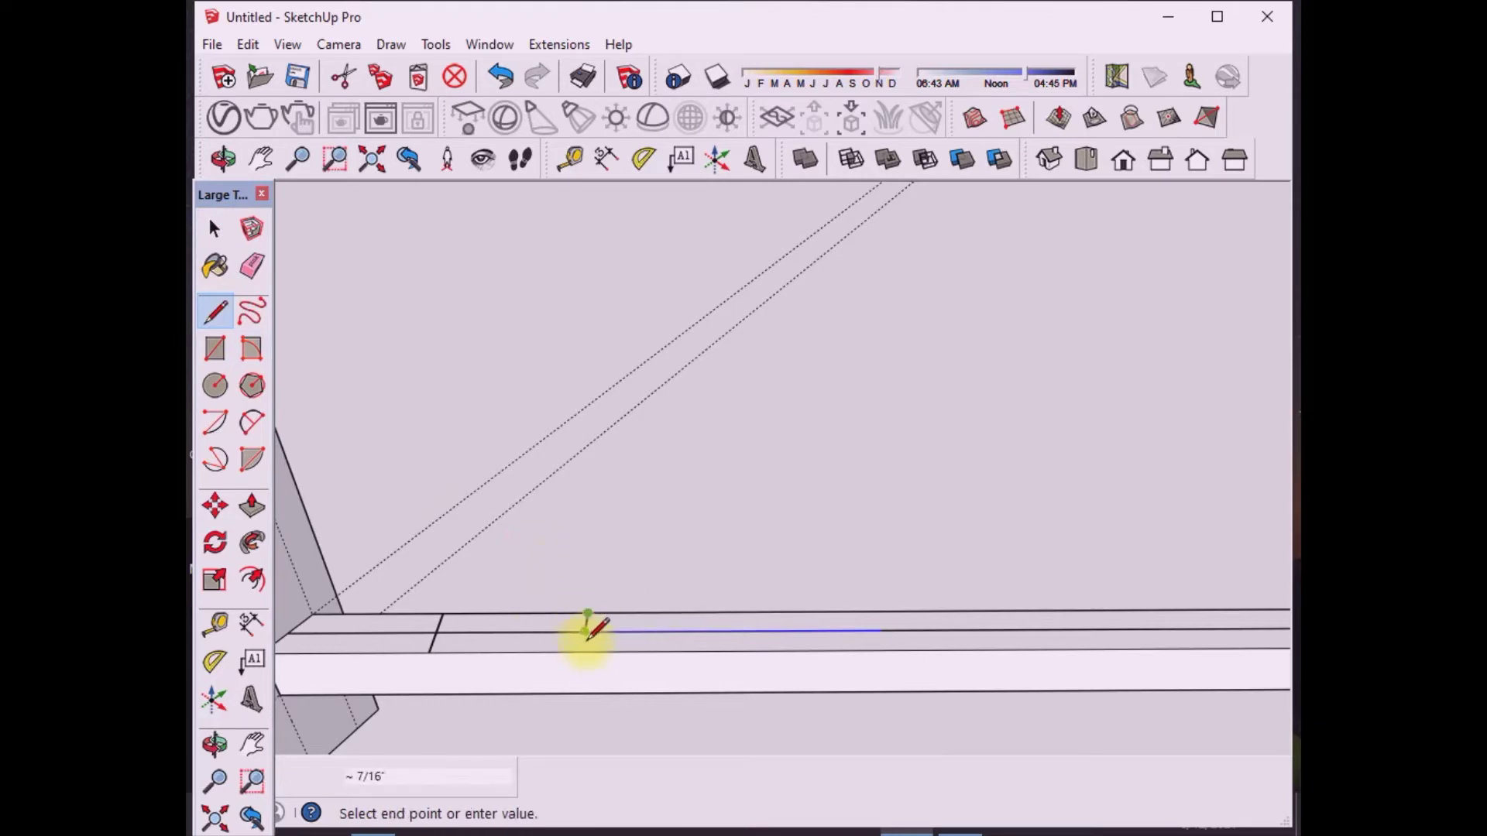
left_click(583, 651)
left_click(215, 311)
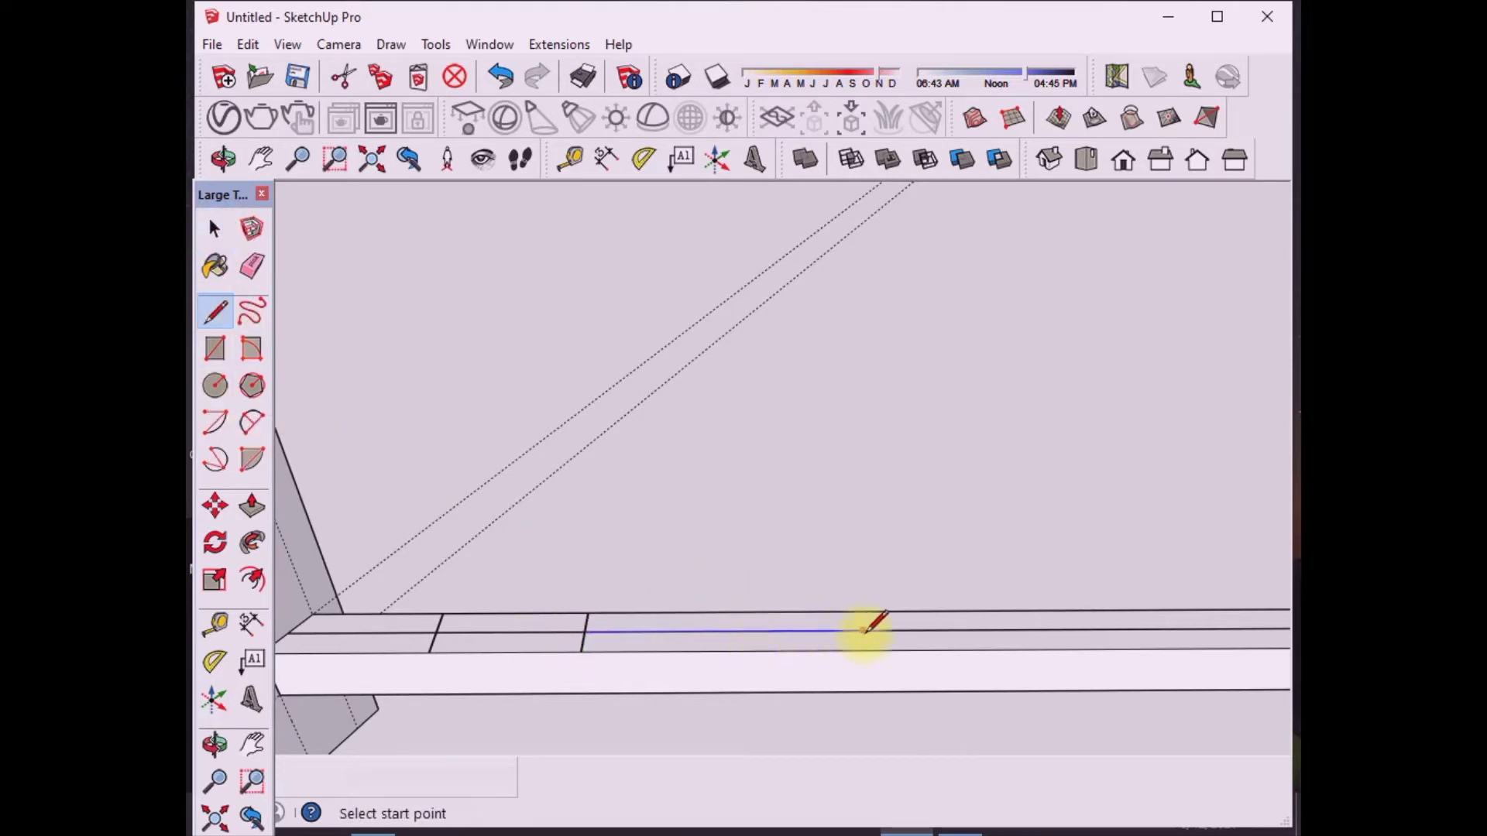
left_click(733, 614)
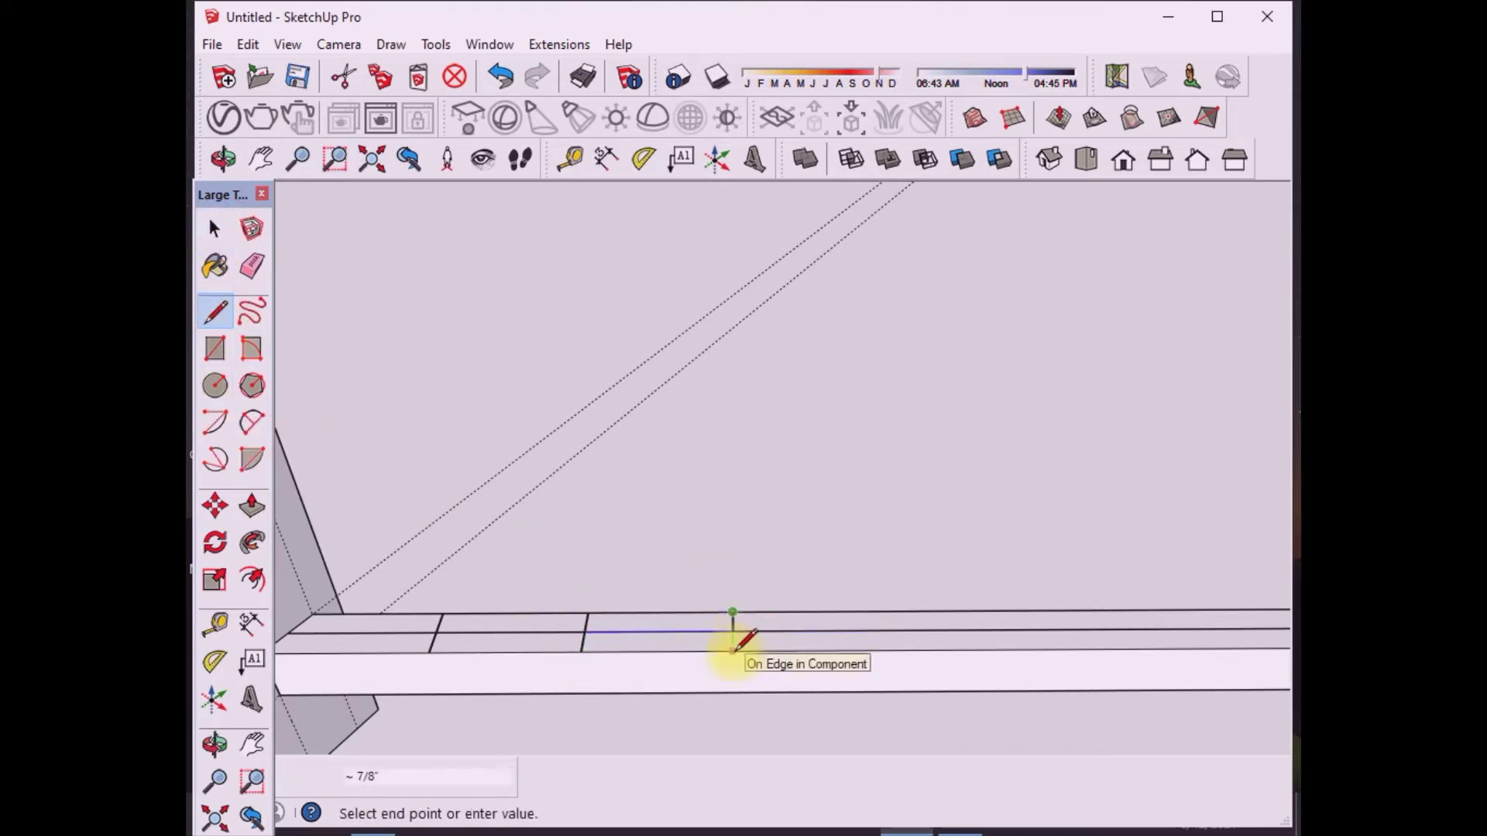
left_click(733, 652)
left_click(215, 229)
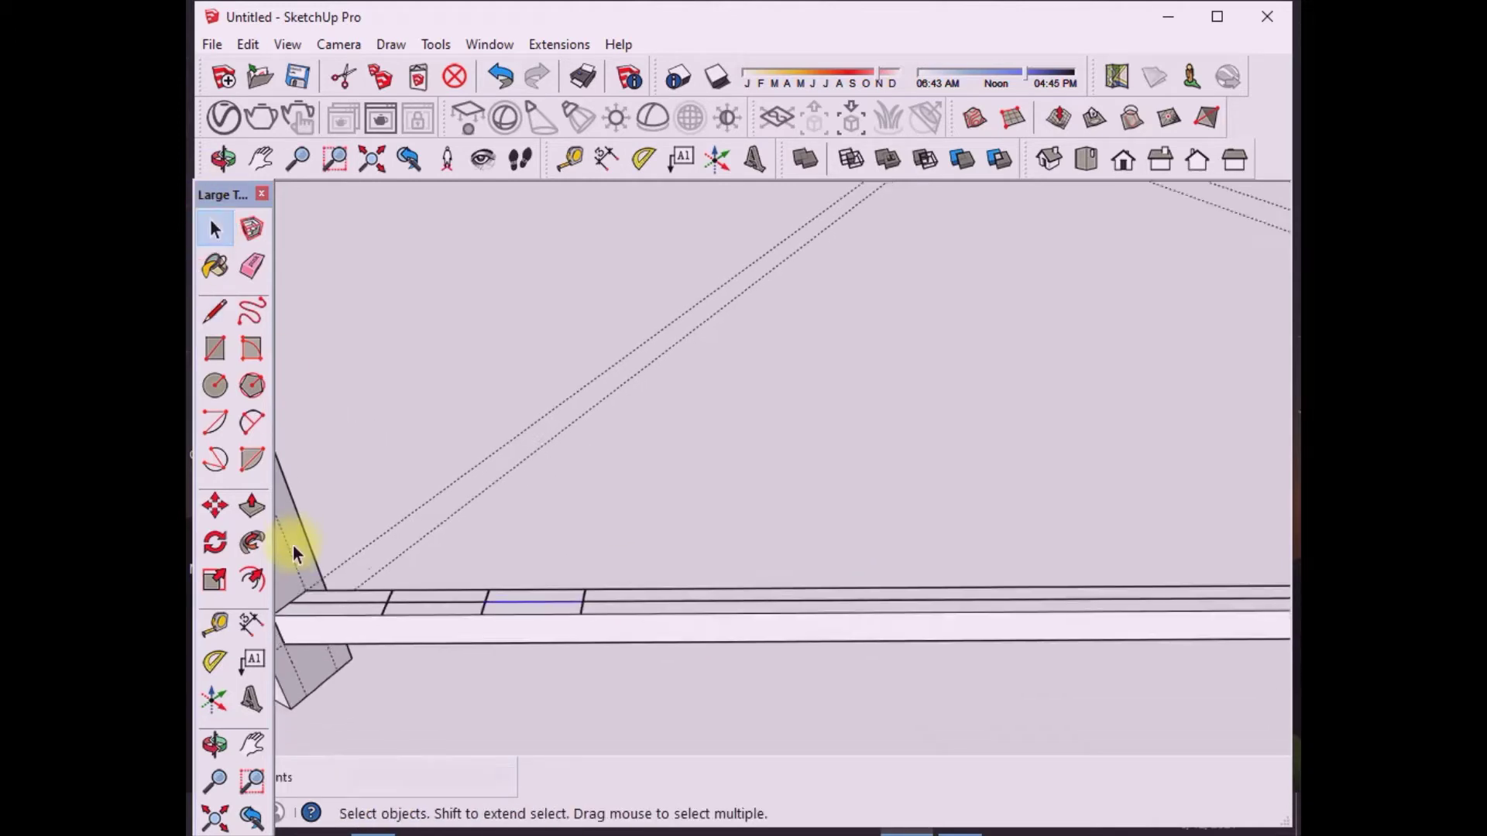
Step: Select the long edges running along the rail
scroll(292, 545, "up", 2)
left_click(465, 612)
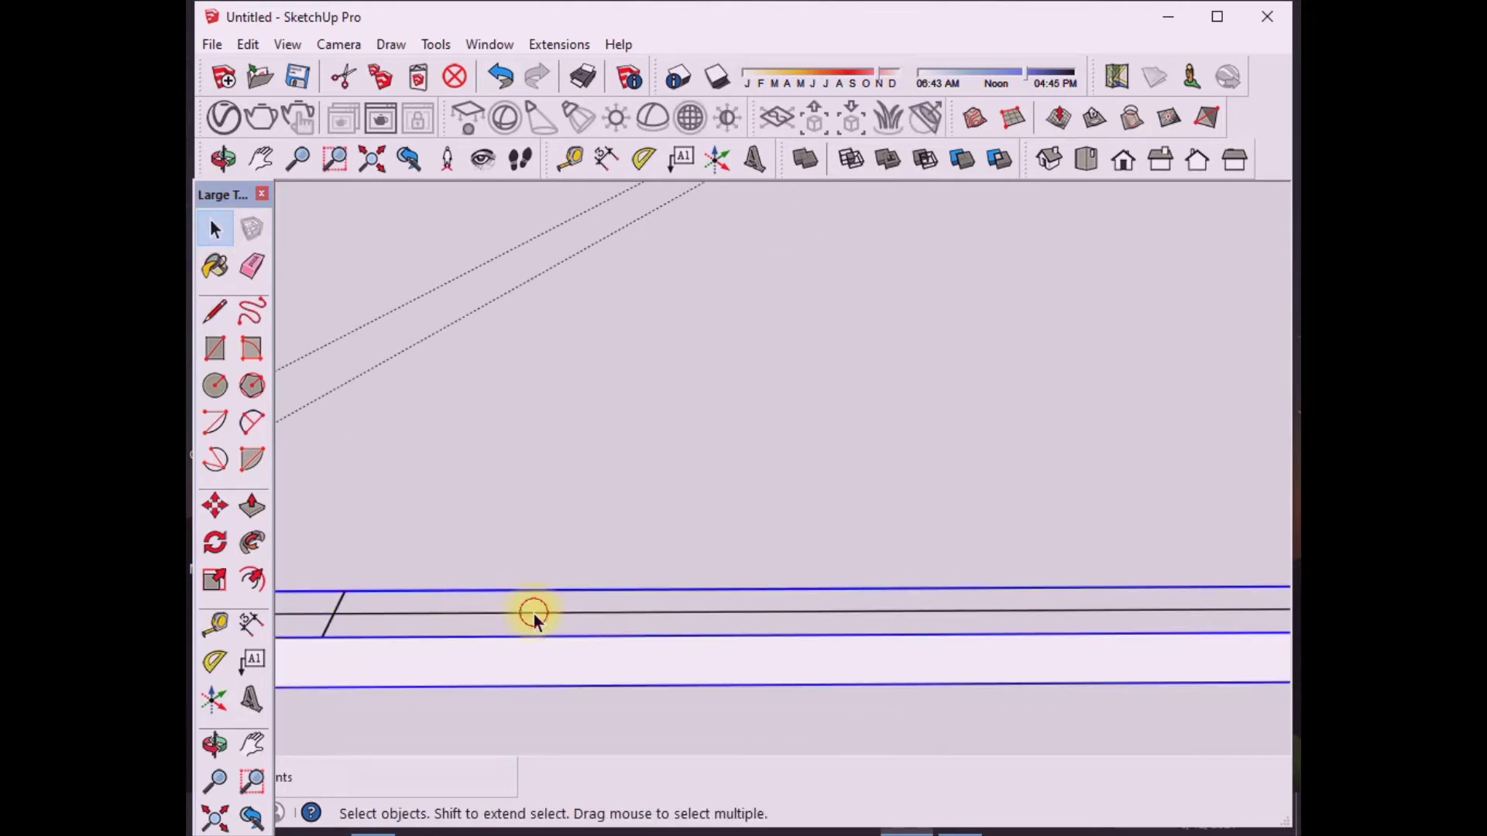
scroll(542, 616, "down", 5)
scroll(416, 611, "up", 3)
scroll(407, 641, "up", 2)
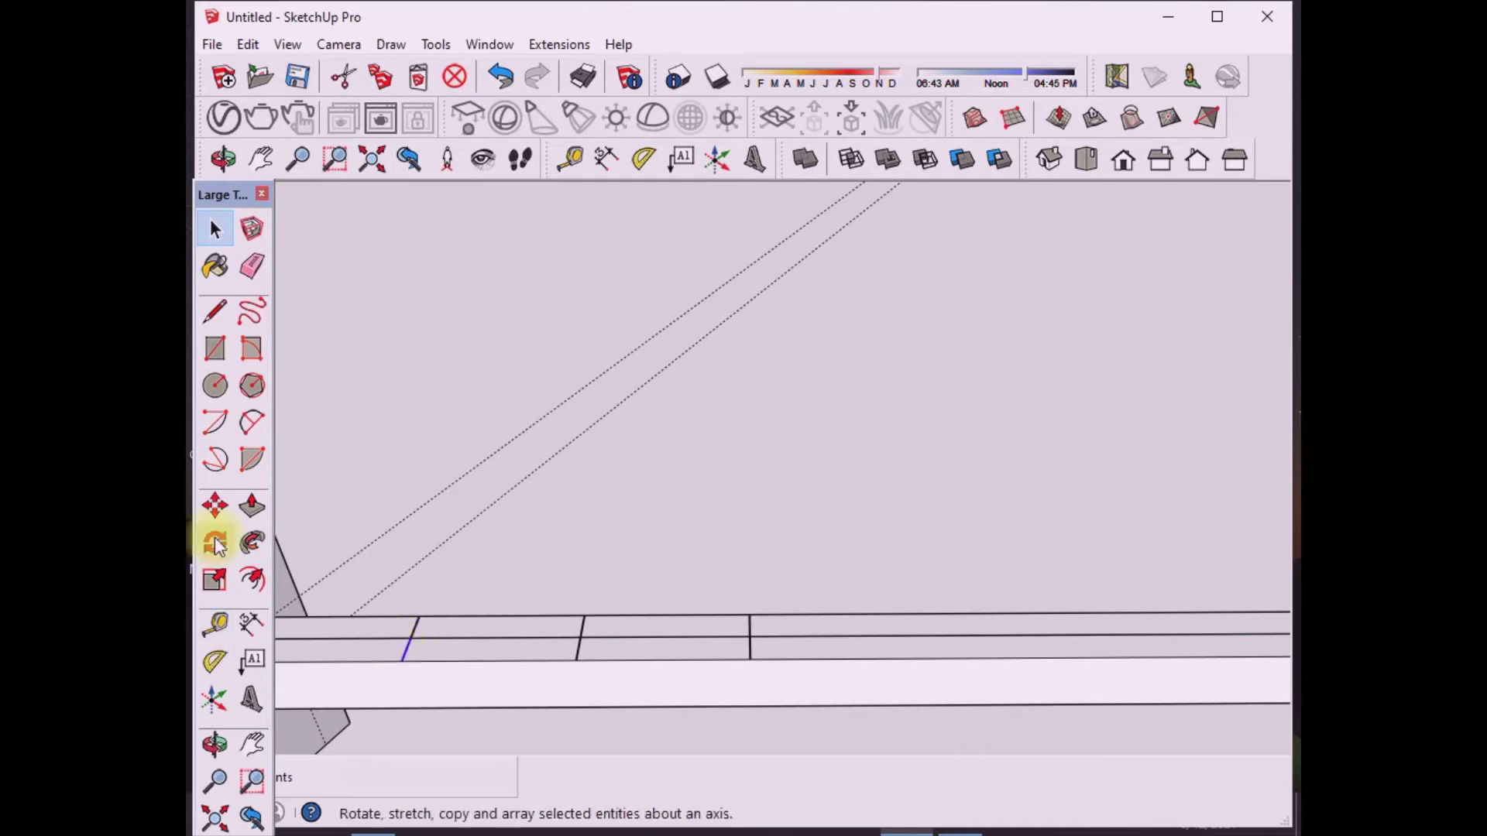
Step: Draw a small baluster footprint rectangle between the cross lines on the rail
left_click(215, 348)
left_click(419, 617)
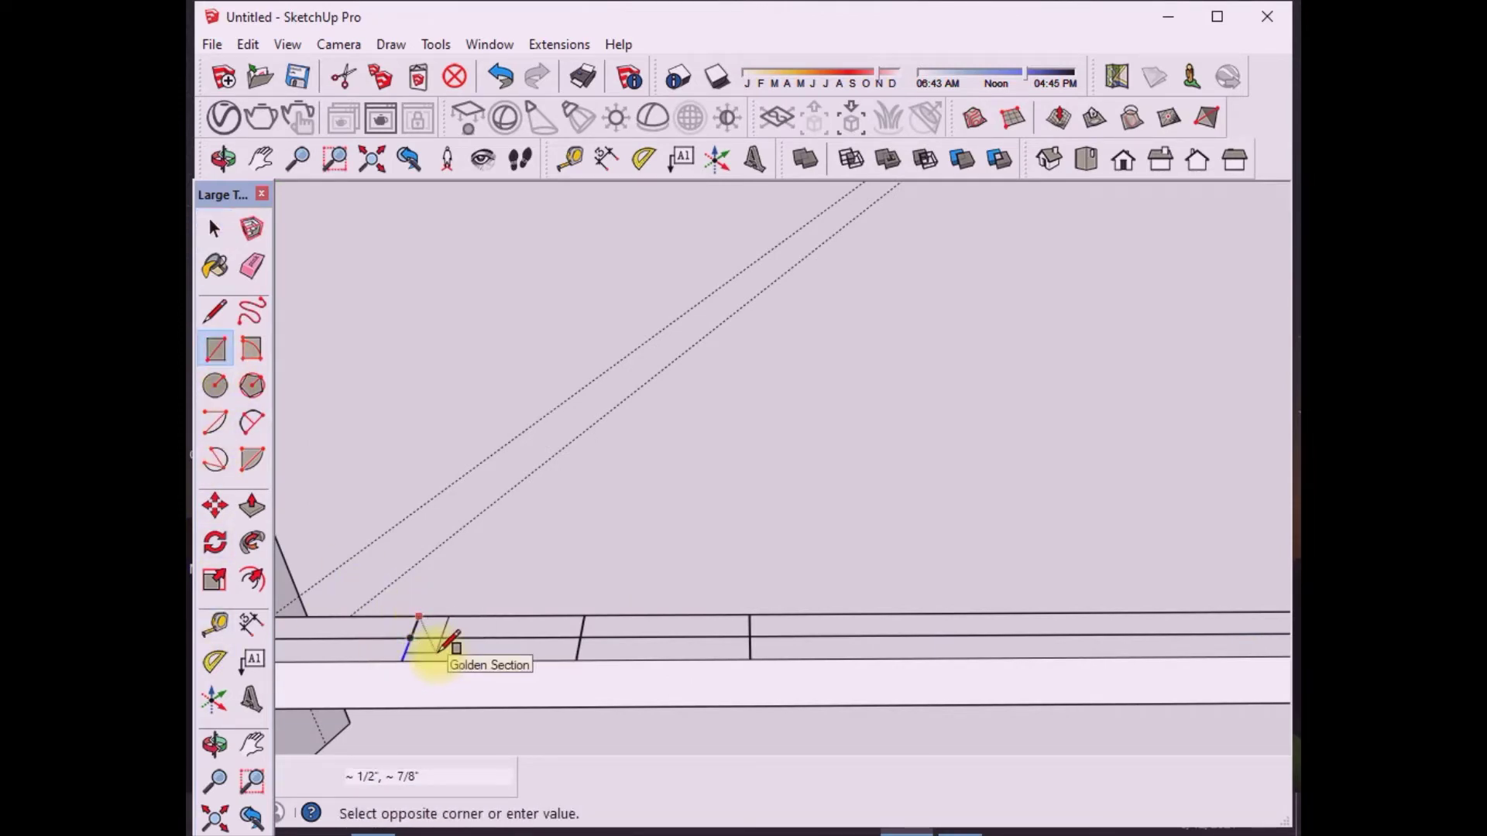
left_click(439, 652)
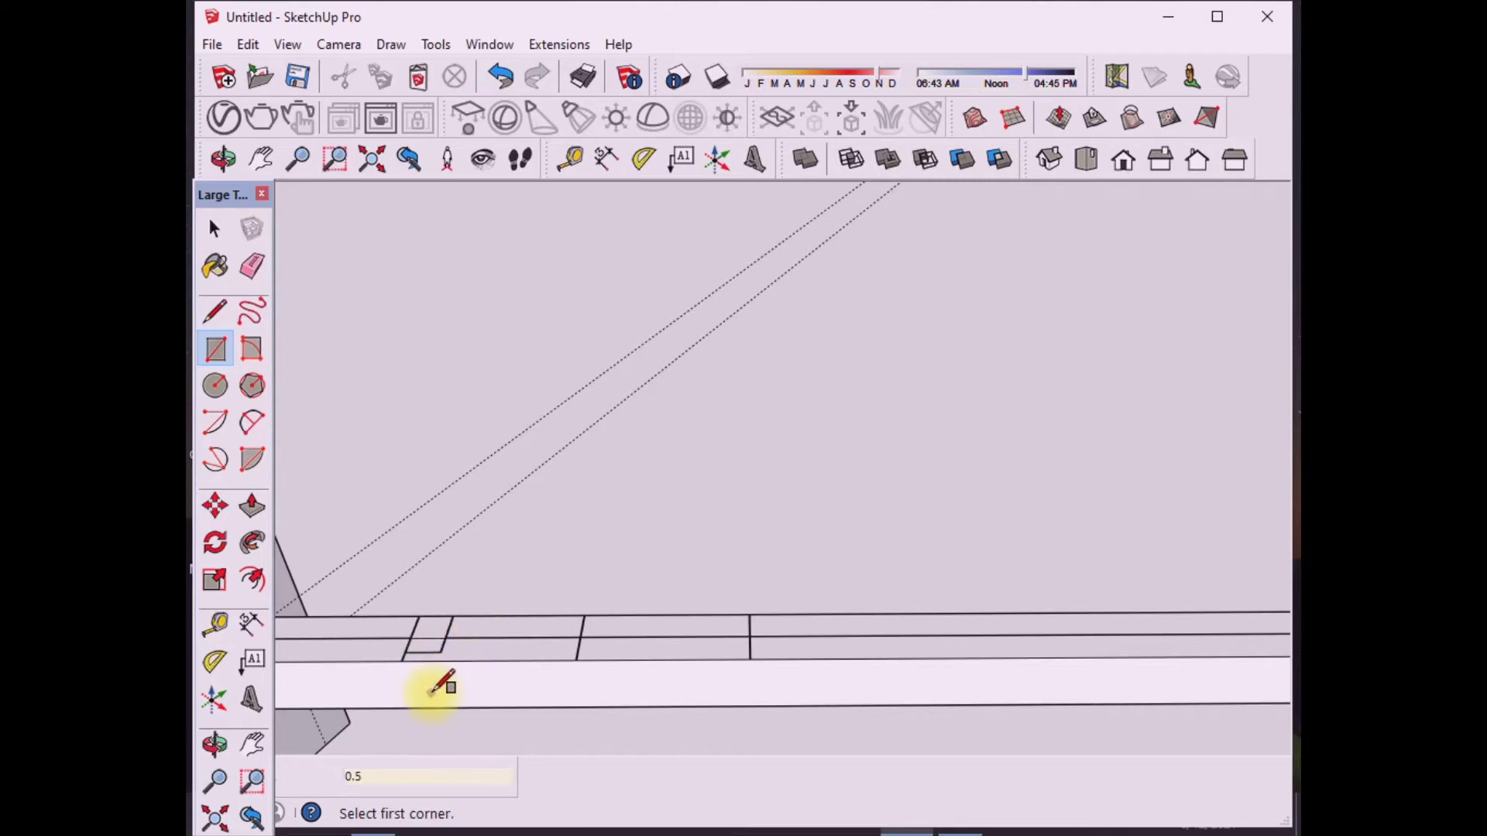
scroll(433, 674, "up", 2)
left_click(412, 571)
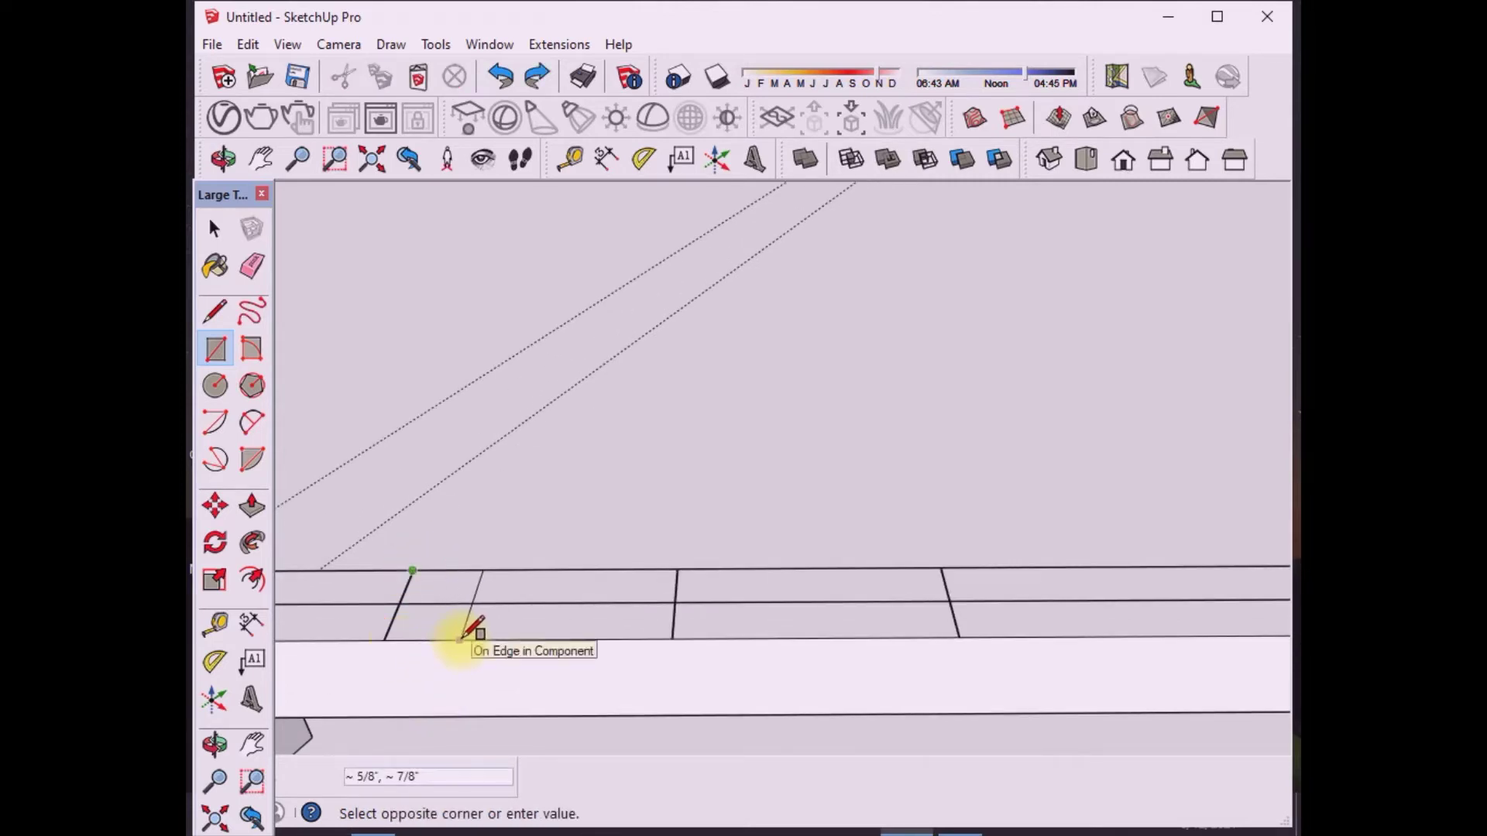
left_click(446, 640)
scroll(457, 632, "down", 1)
left_click(214, 229)
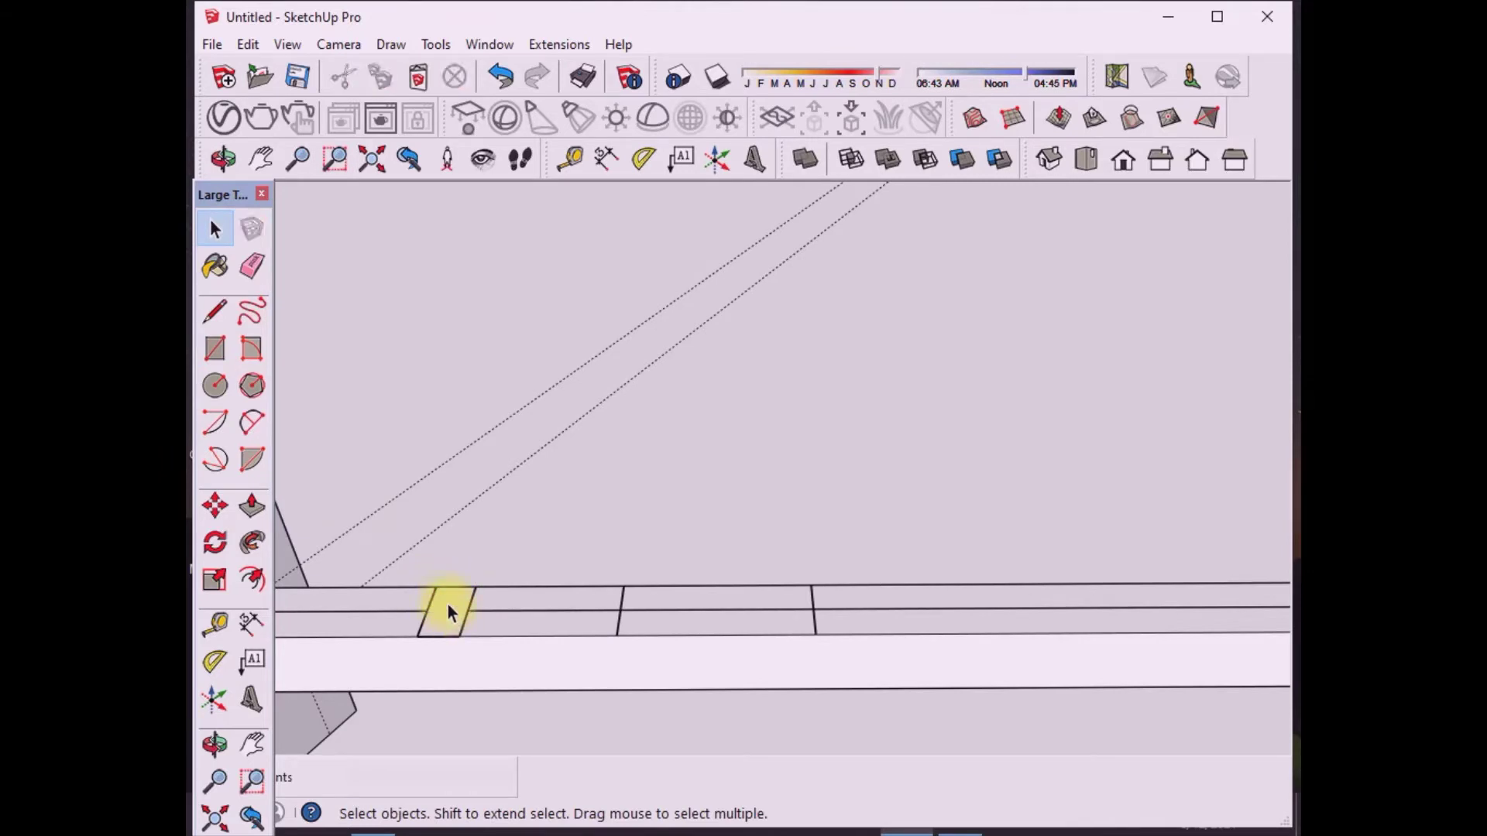
Step: Make the selected footprint face into a component
left_click(444, 607)
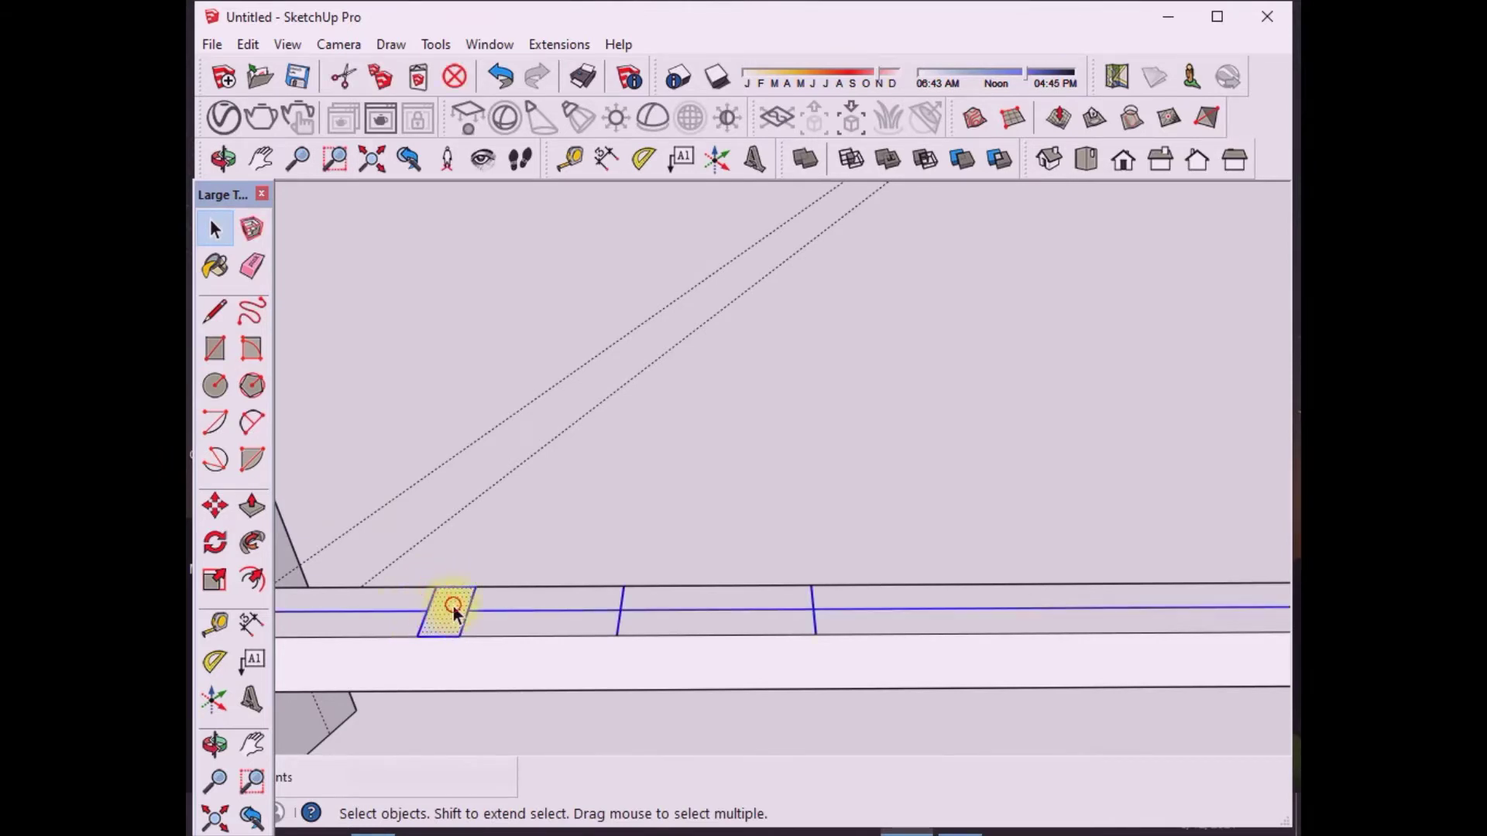
right_click(453, 612)
left_click(528, 426)
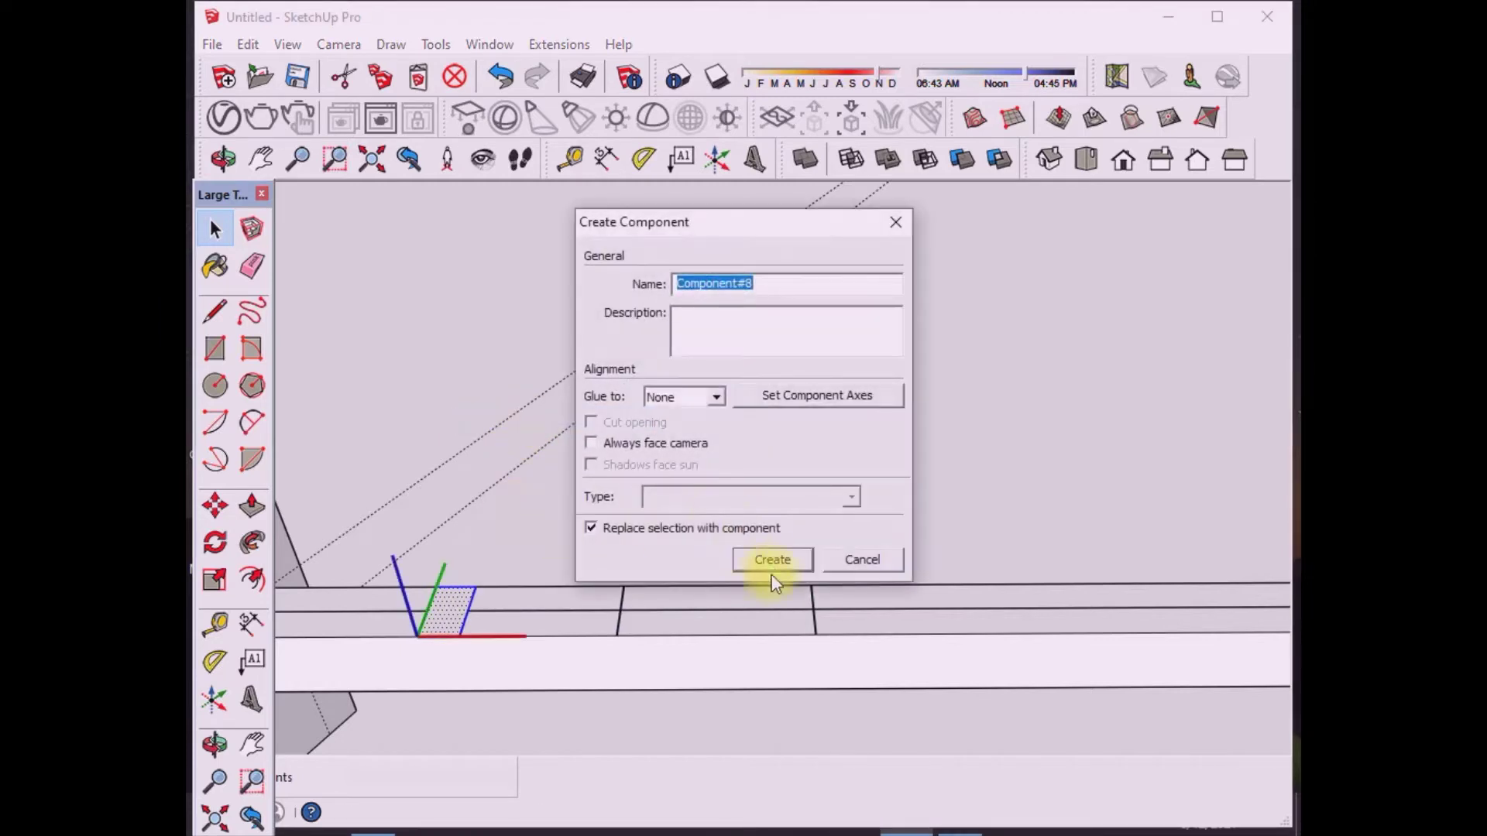
left_click(770, 559)
Step: Start a Ctrl-copy of the footprint component from its corner
left_click(215, 506)
left_click(416, 637)
key("ctrl")
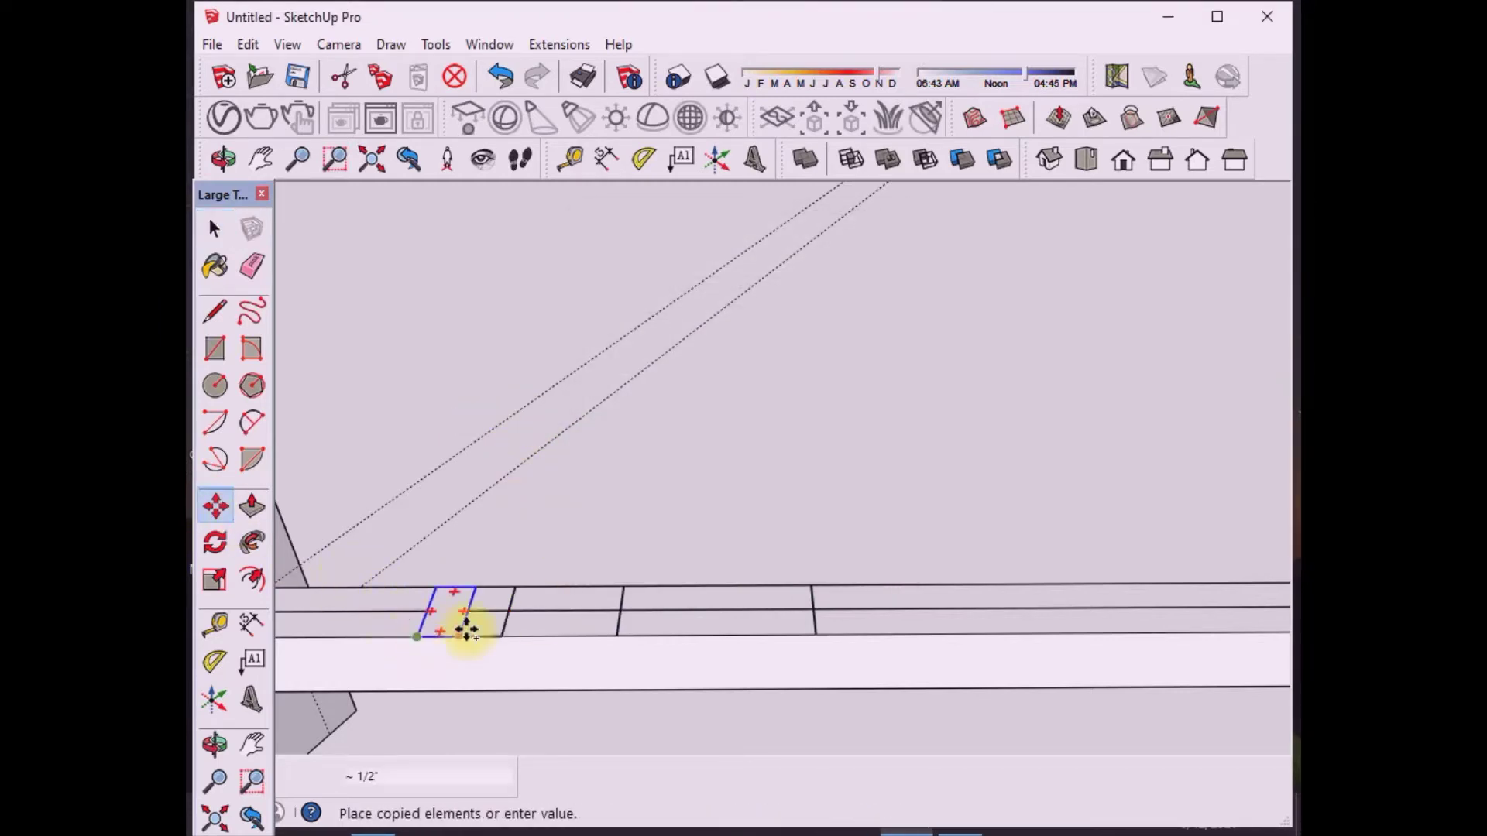
Step: Place the footprint copy beside the original and array it 25 times along the rail
left_click(613, 648)
scroll(547, 667, "down", 3)
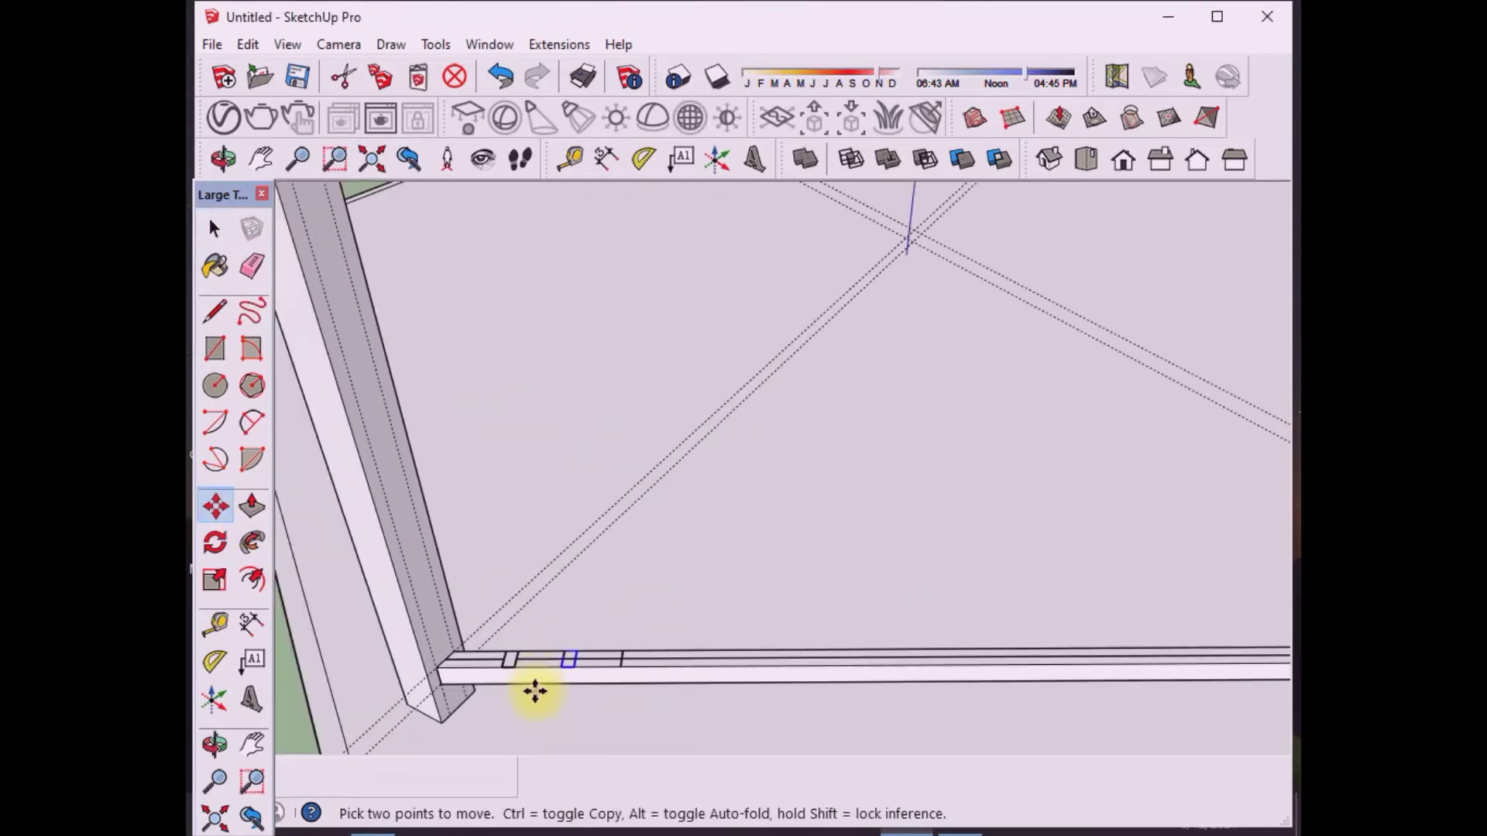
scroll(532, 687, "down", 3)
type("25")
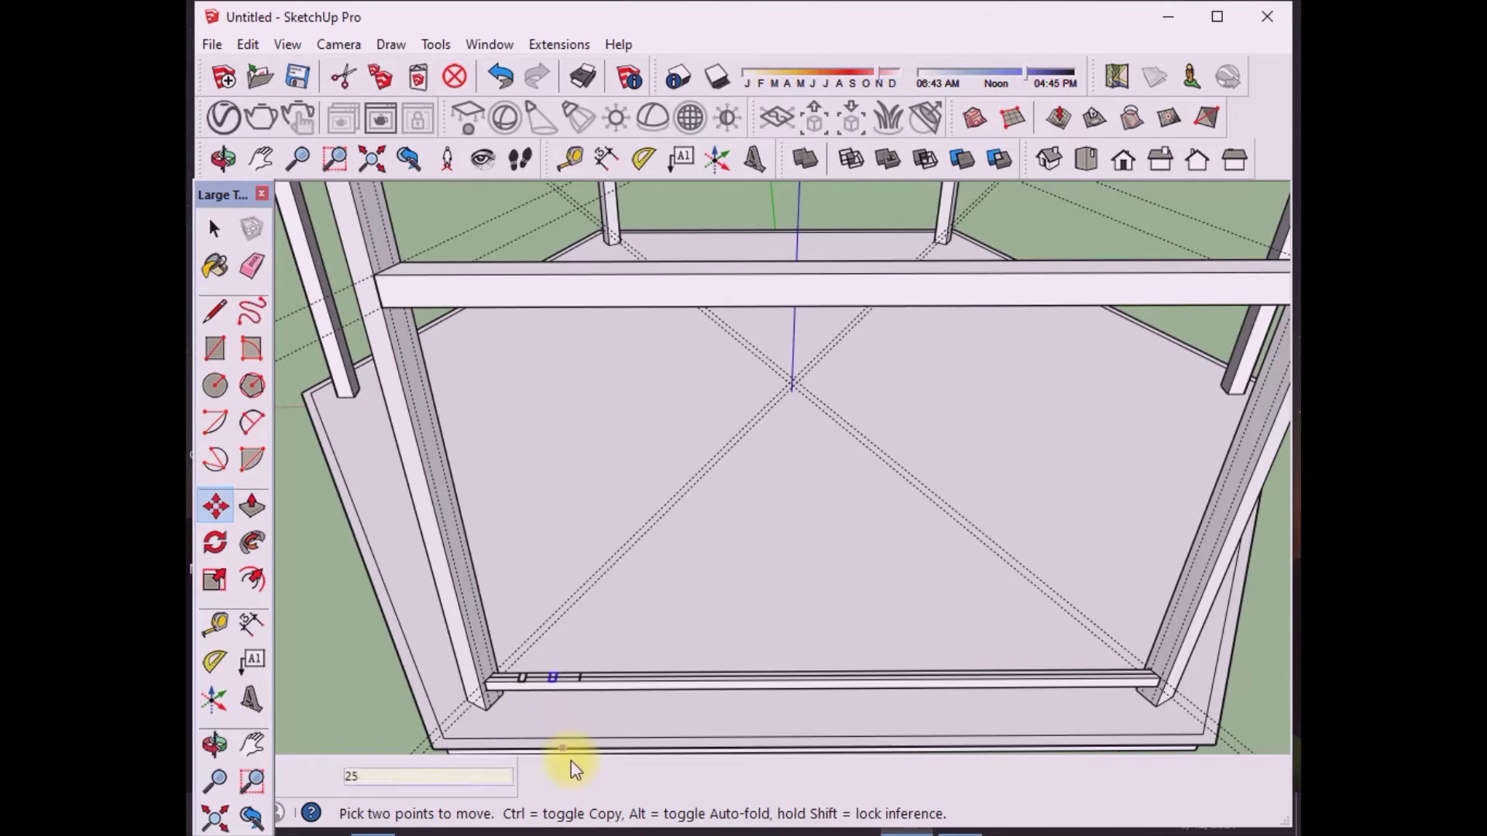
key("Return")
scroll(570, 755, "down", 3)
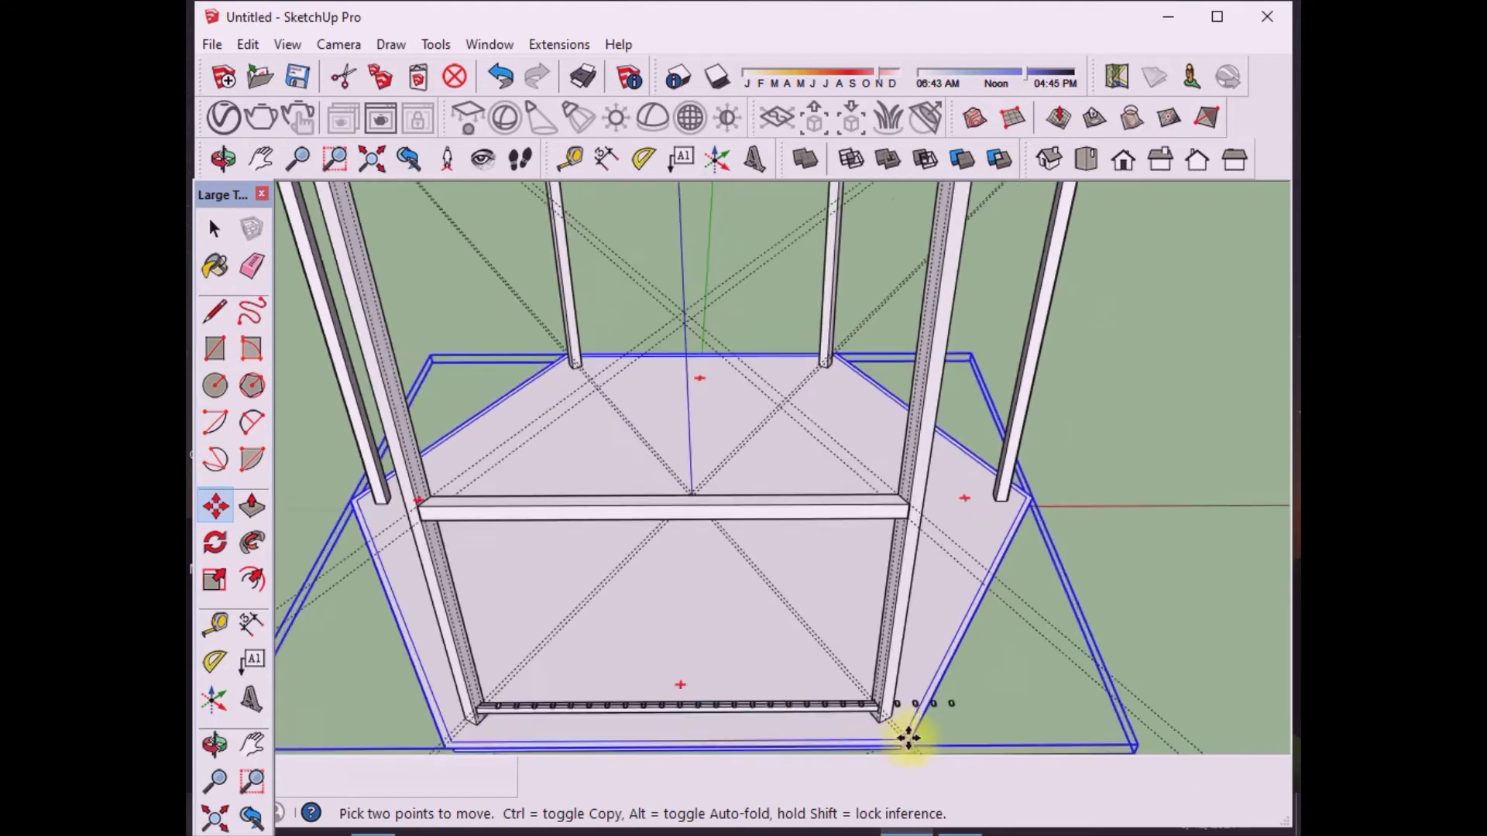
scroll(857, 688, "up", 5)
left_click(214, 229)
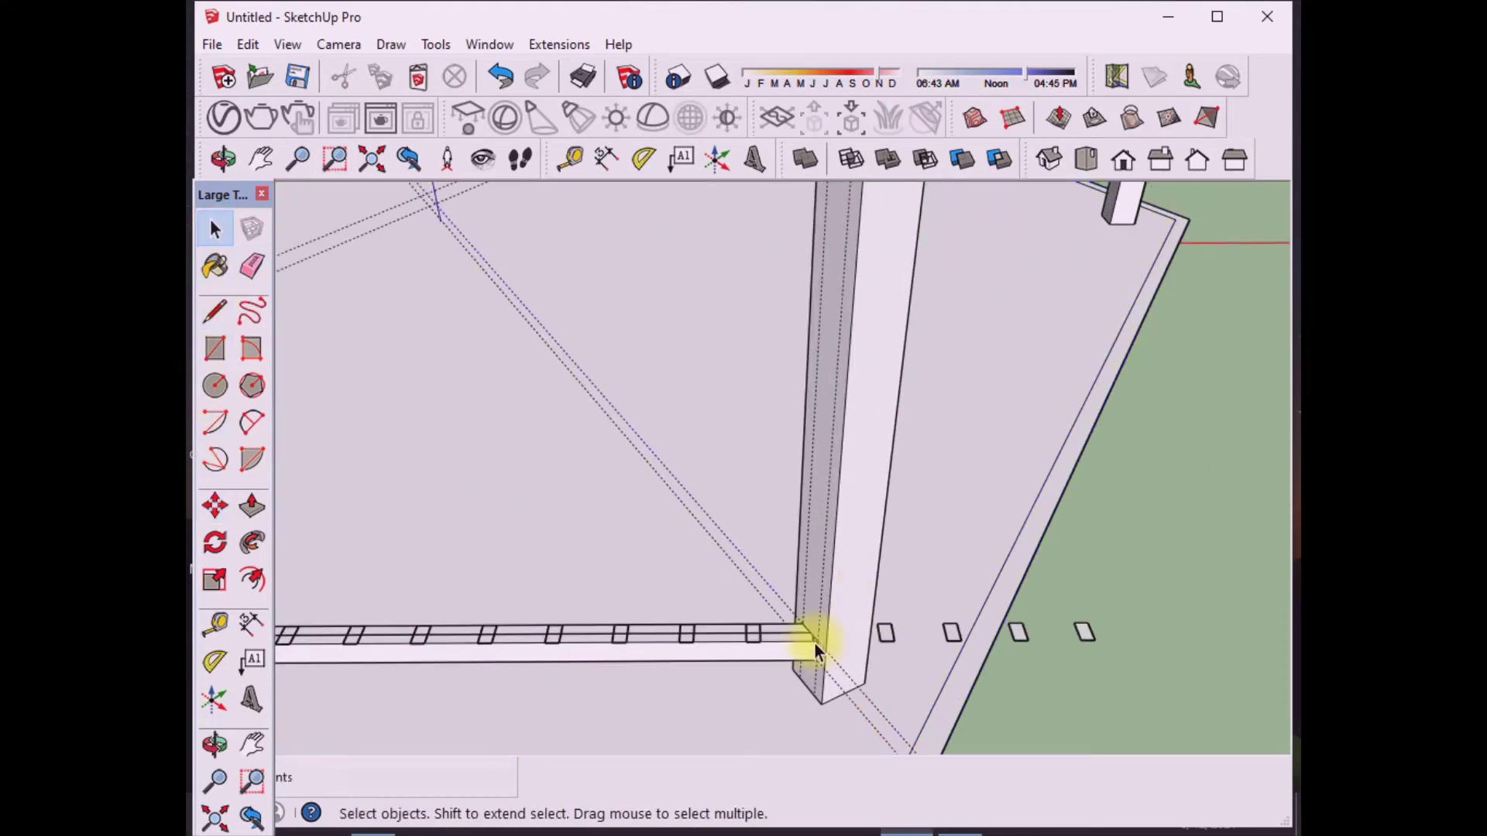
Step: Select the leftover edges along the rail
scroll(814, 642, "up", 3)
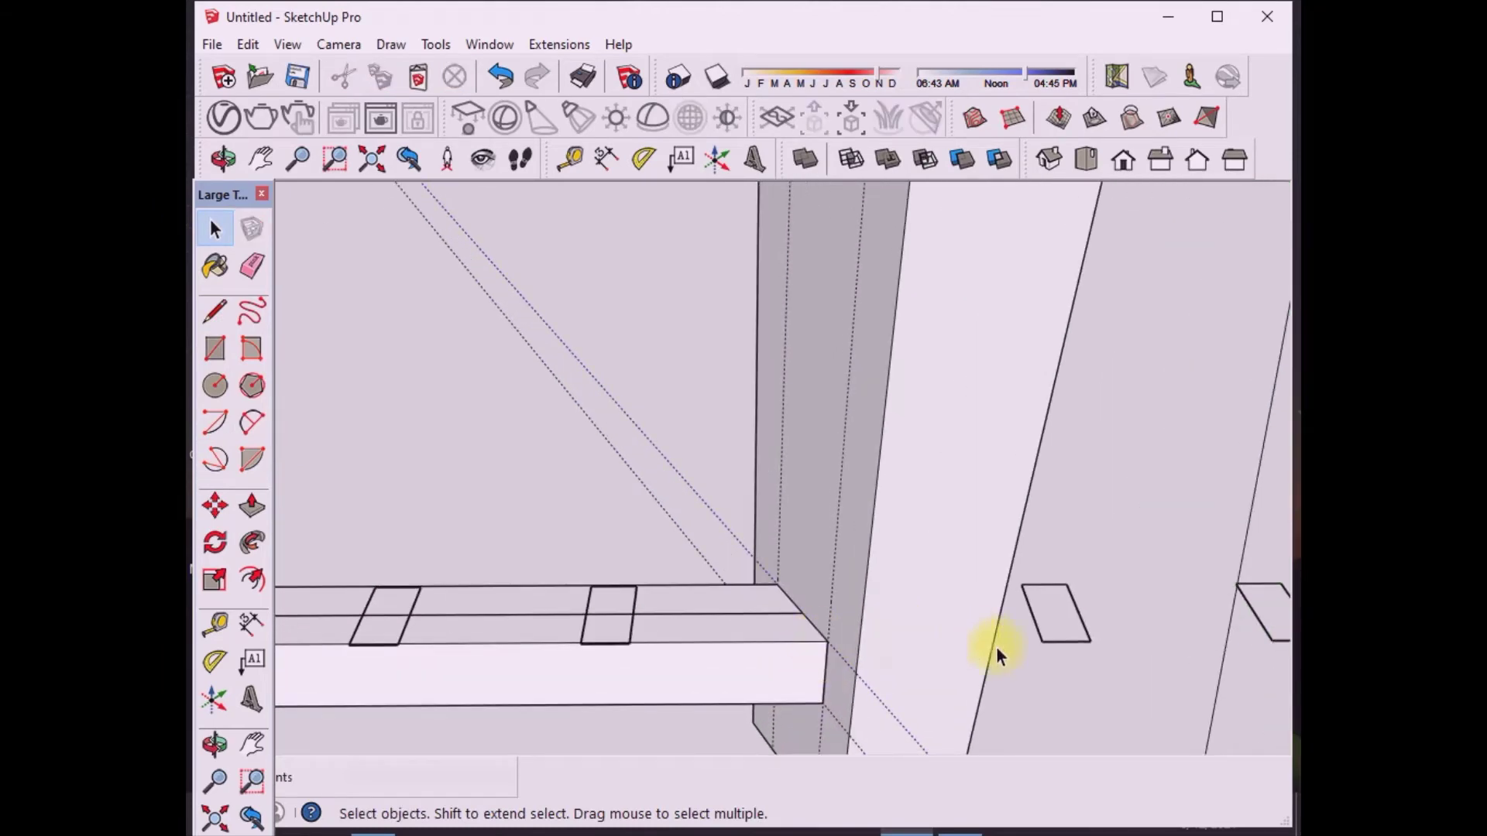
scroll(996, 646, "down", 2)
scroll(953, 655, "down", 3)
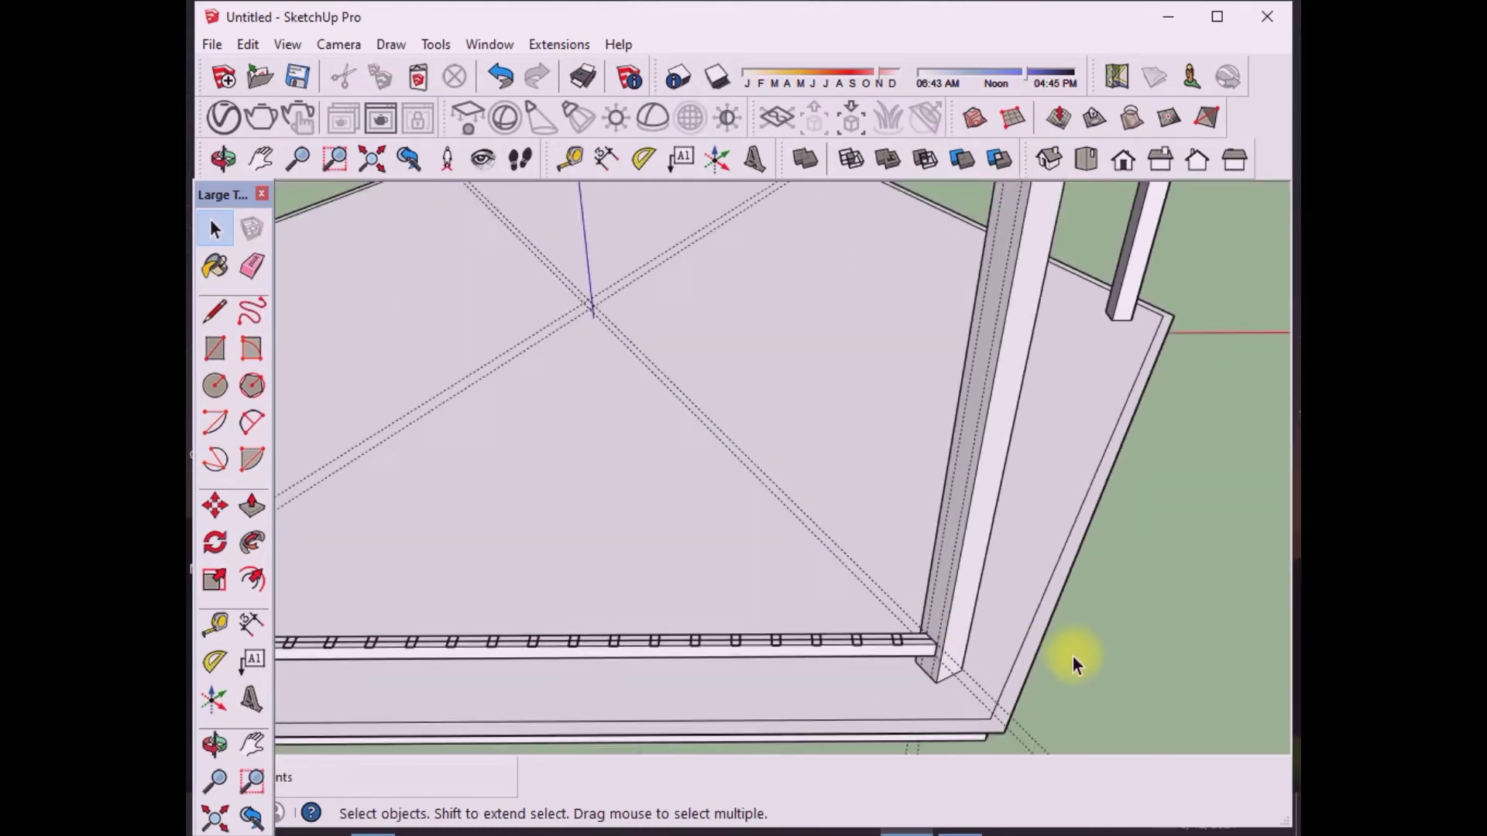
scroll(518, 618, "down", 2)
scroll(647, 652, "up", 3)
scroll(714, 658, "down", 5)
scroll(904, 655, "up", 3)
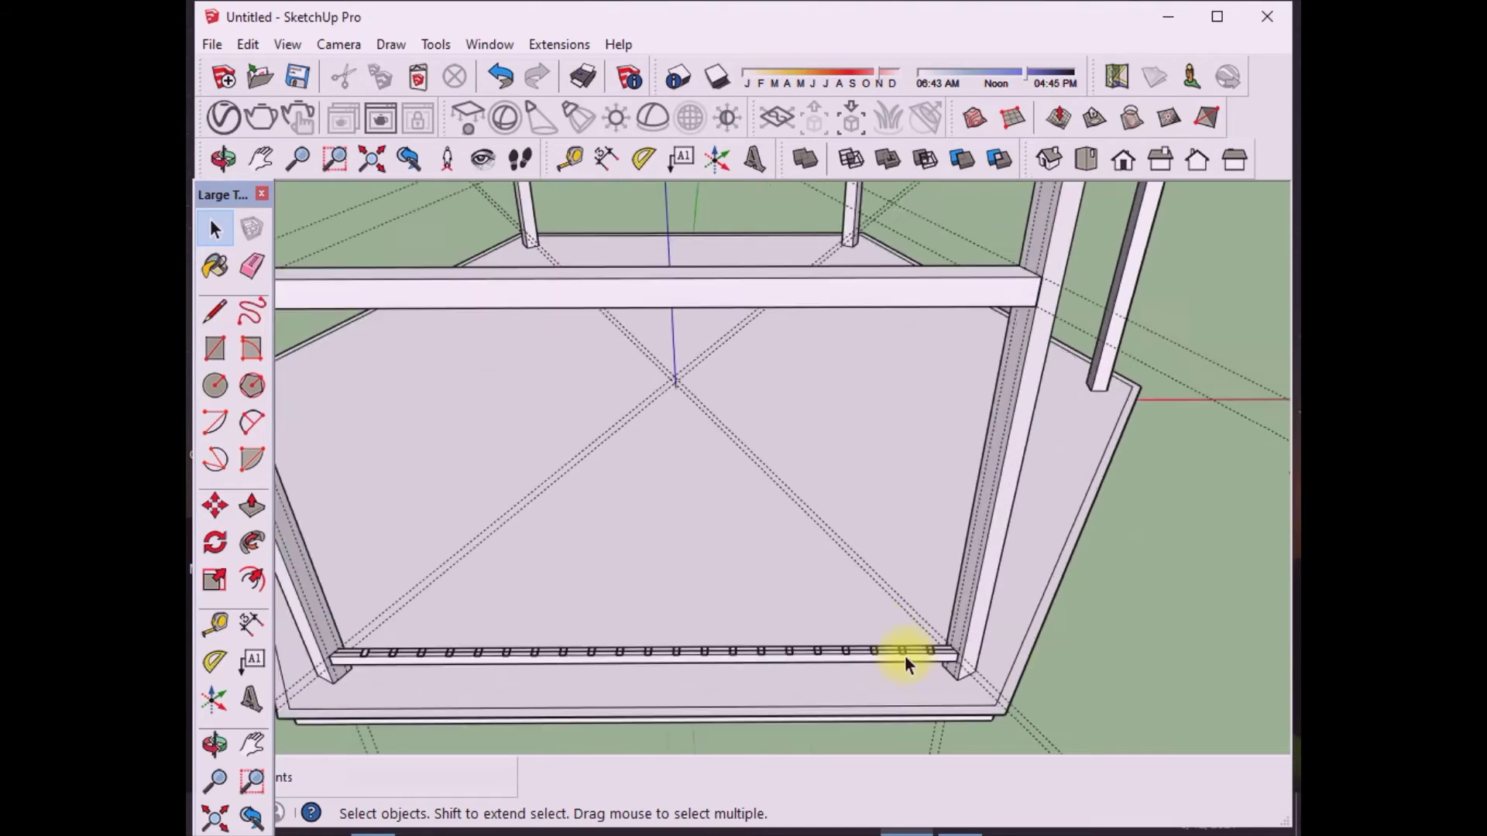
scroll(904, 656, "up", 5)
left_click(762, 666)
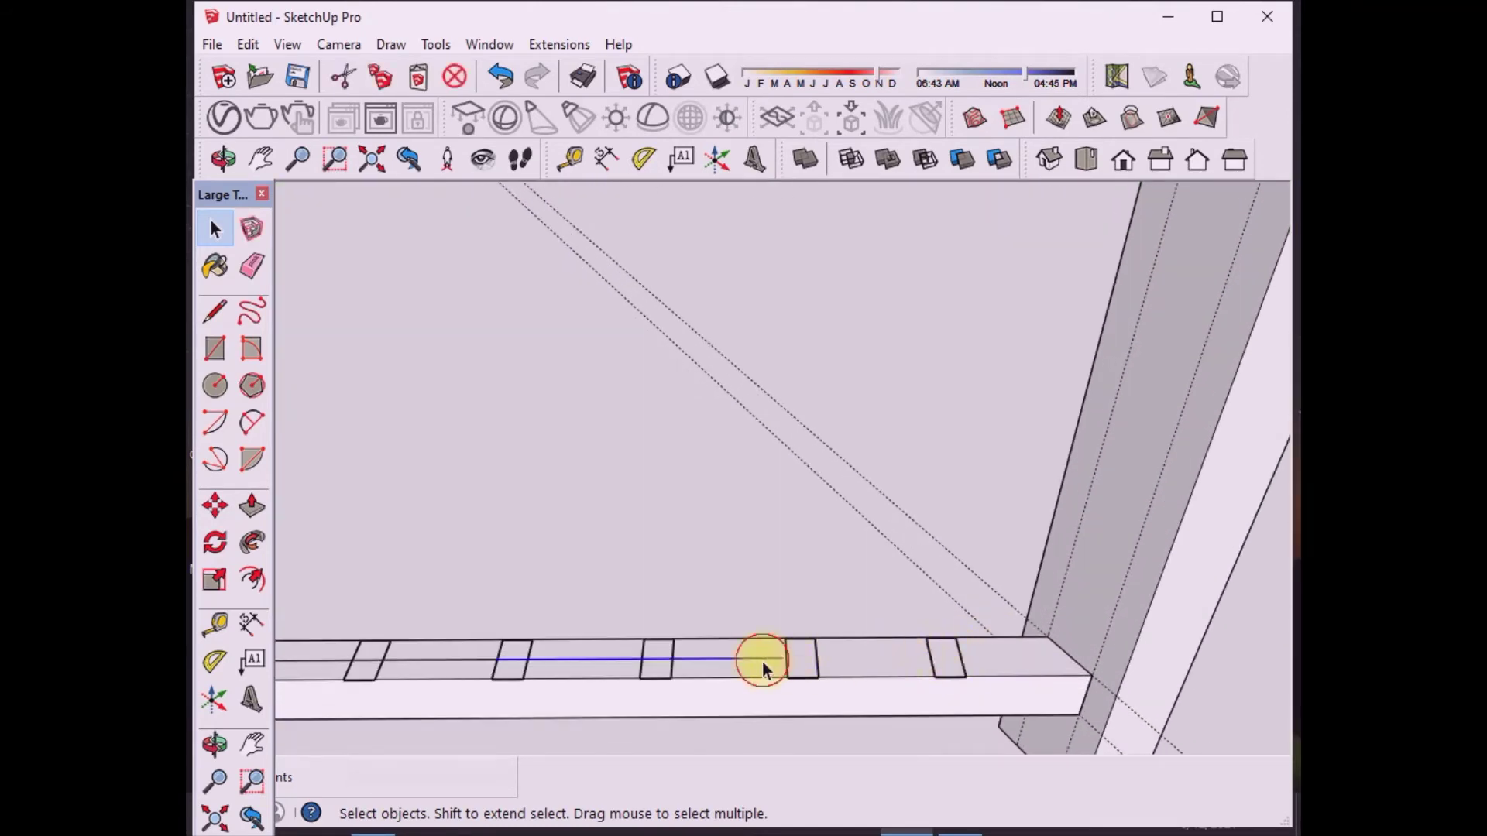
scroll(474, 671, "down", 3)
scroll(480, 655, "down", 2)
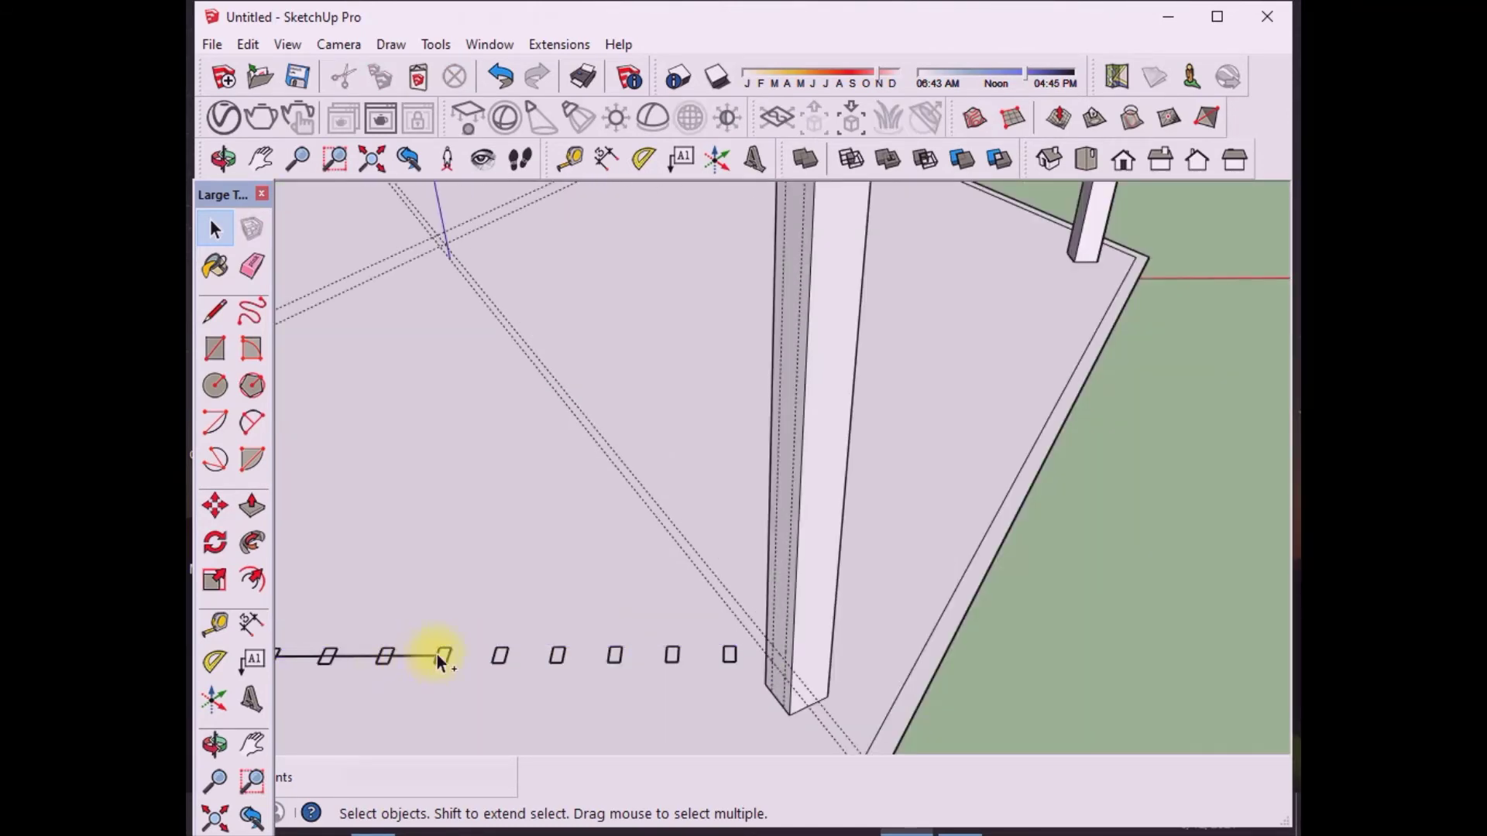
scroll(437, 653, "up", 2)
scroll(504, 687, "up", 4)
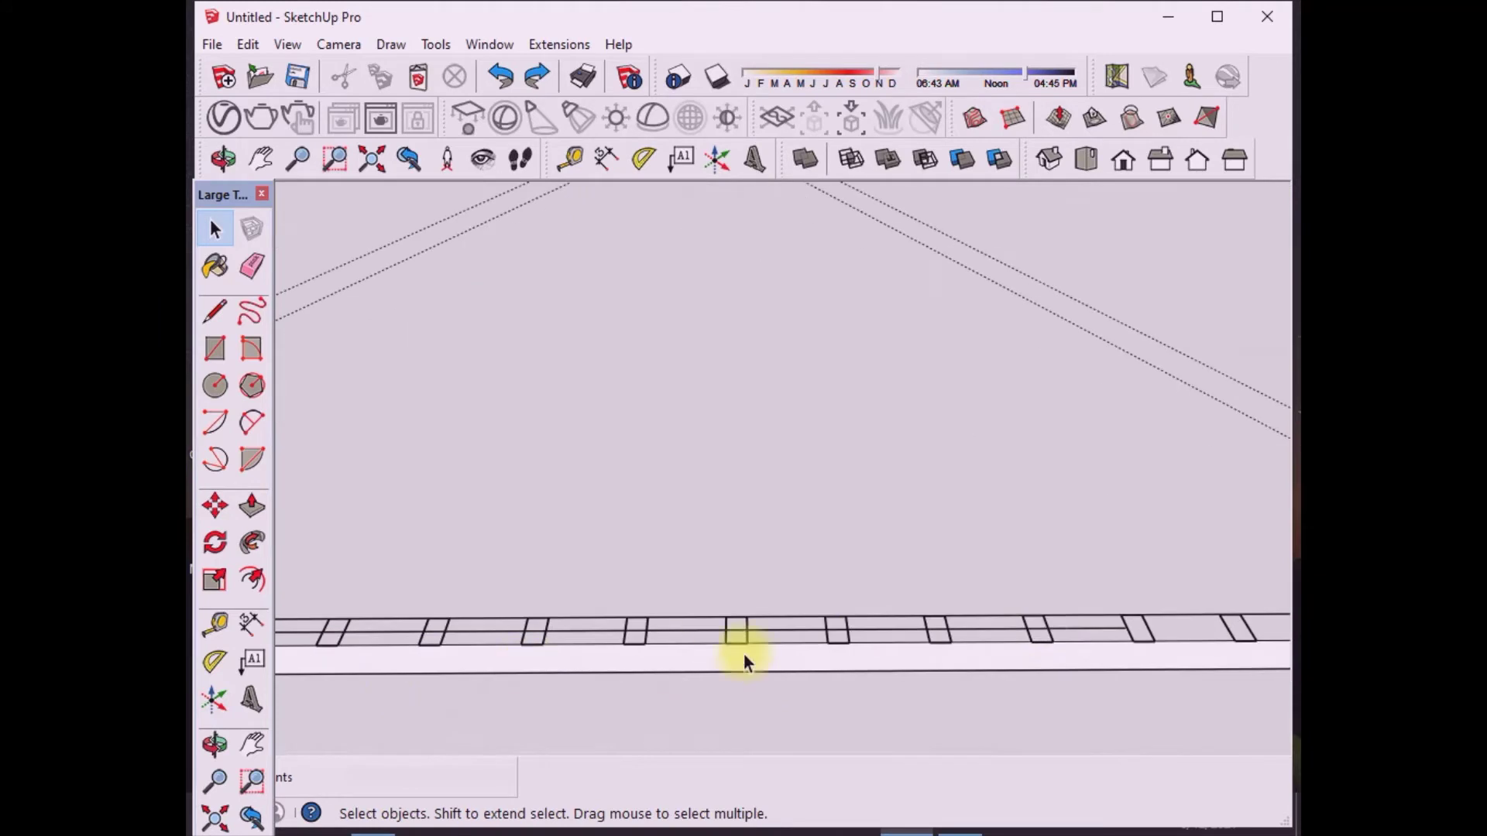
left_click(873, 629)
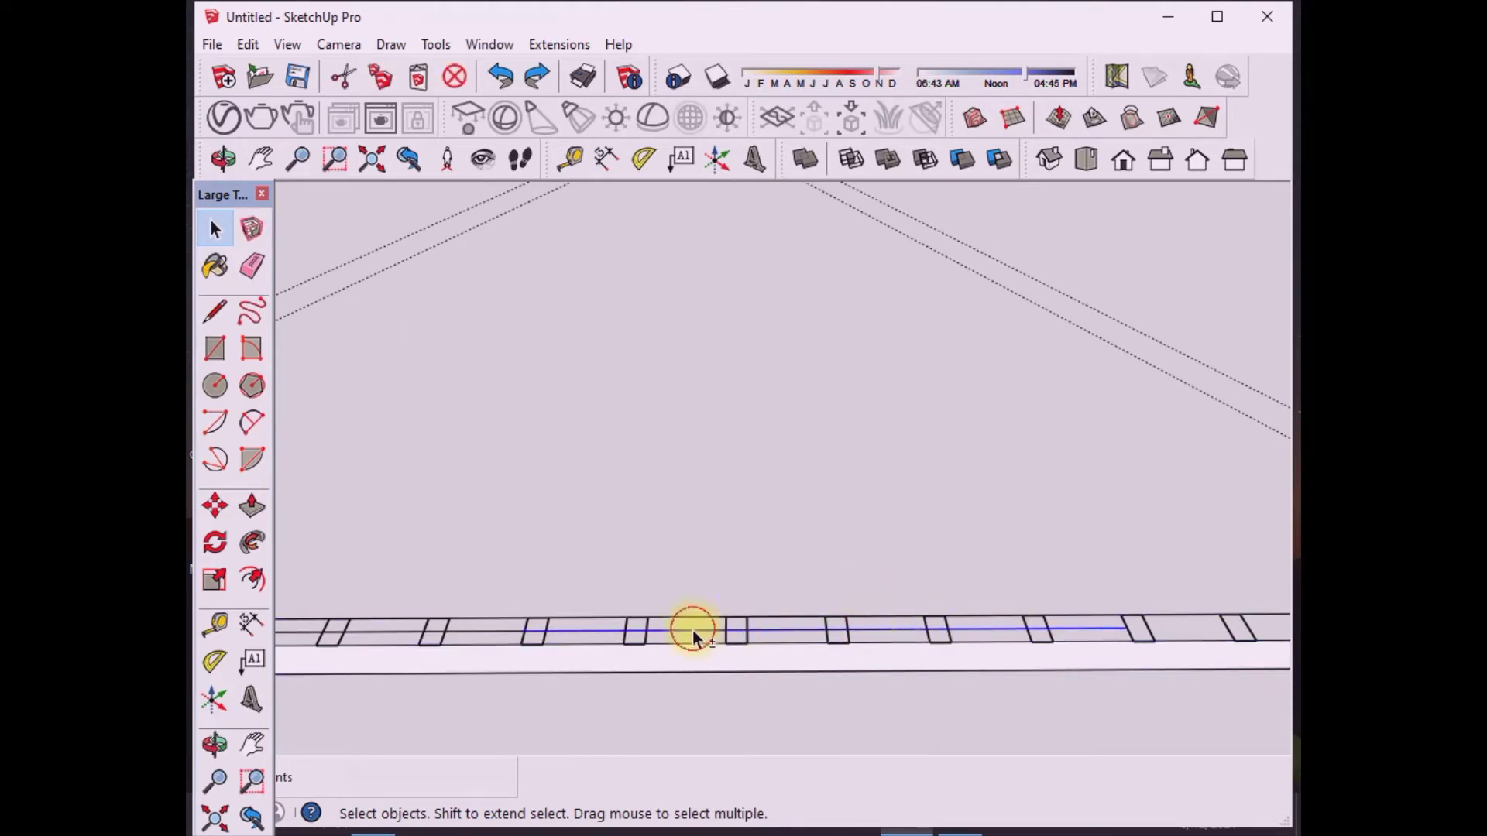
Step: Erase the stray edges running along the rail between the footprints
left_click(252, 266)
left_click_drag(552, 628, 960, 628)
scroll(960, 627, "down", 3)
scroll(782, 608, "up", 3)
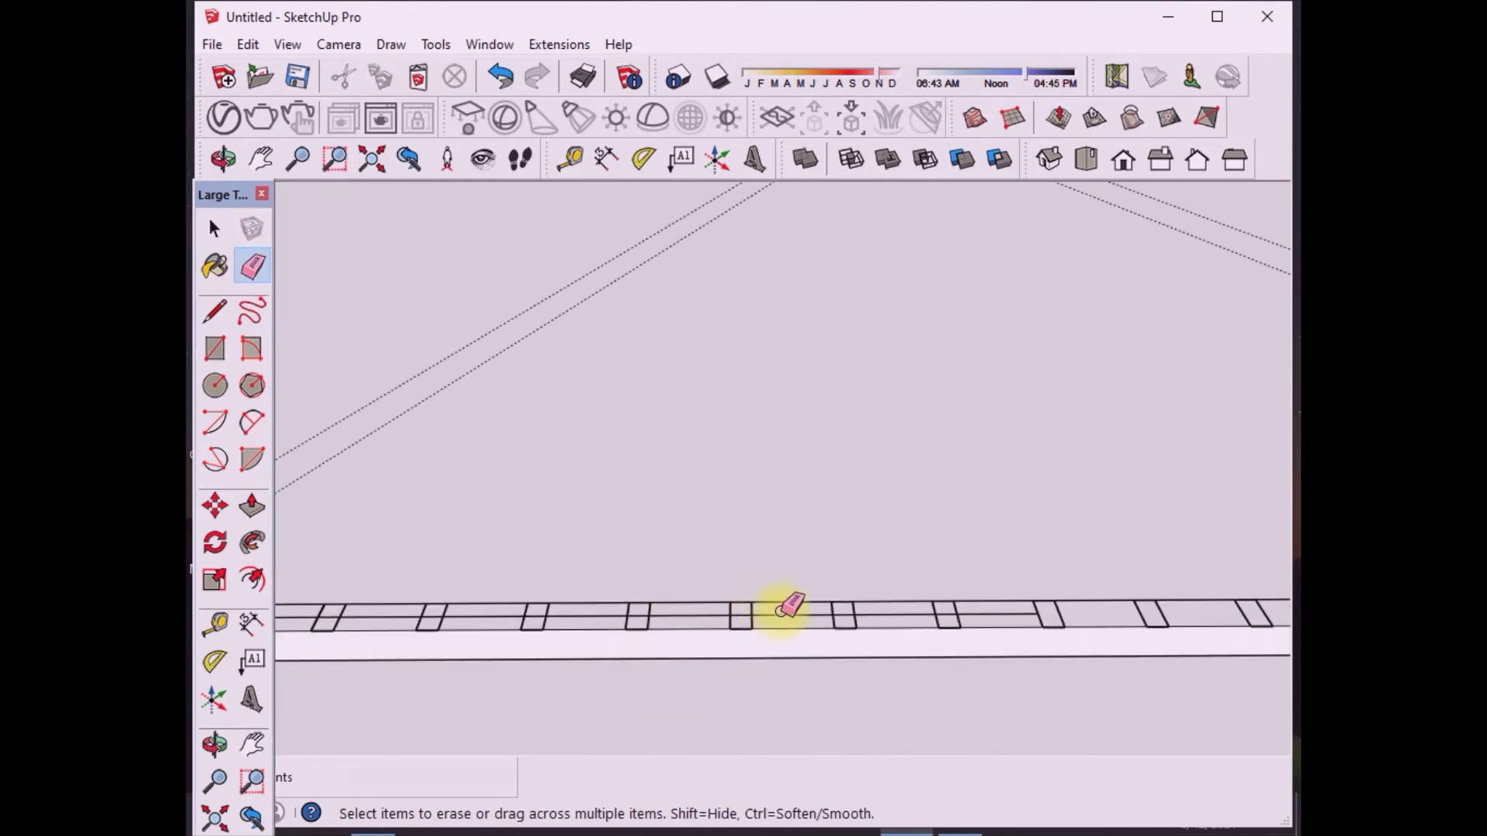
left_click_drag(585, 616, 529, 616)
scroll(482, 602, "down", 2)
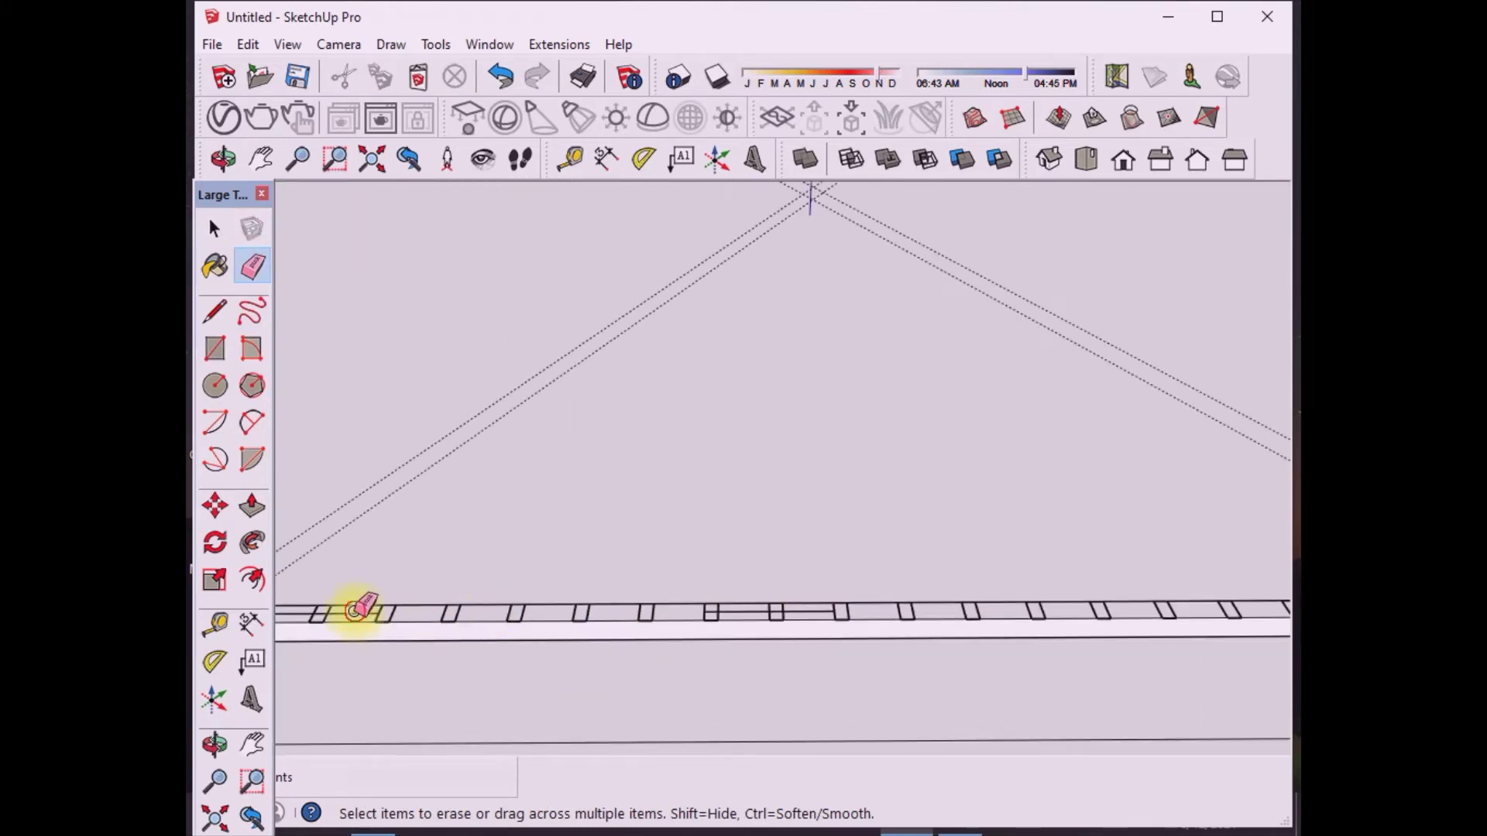
scroll(371, 611, "down", 2)
scroll(395, 606, "up", 4)
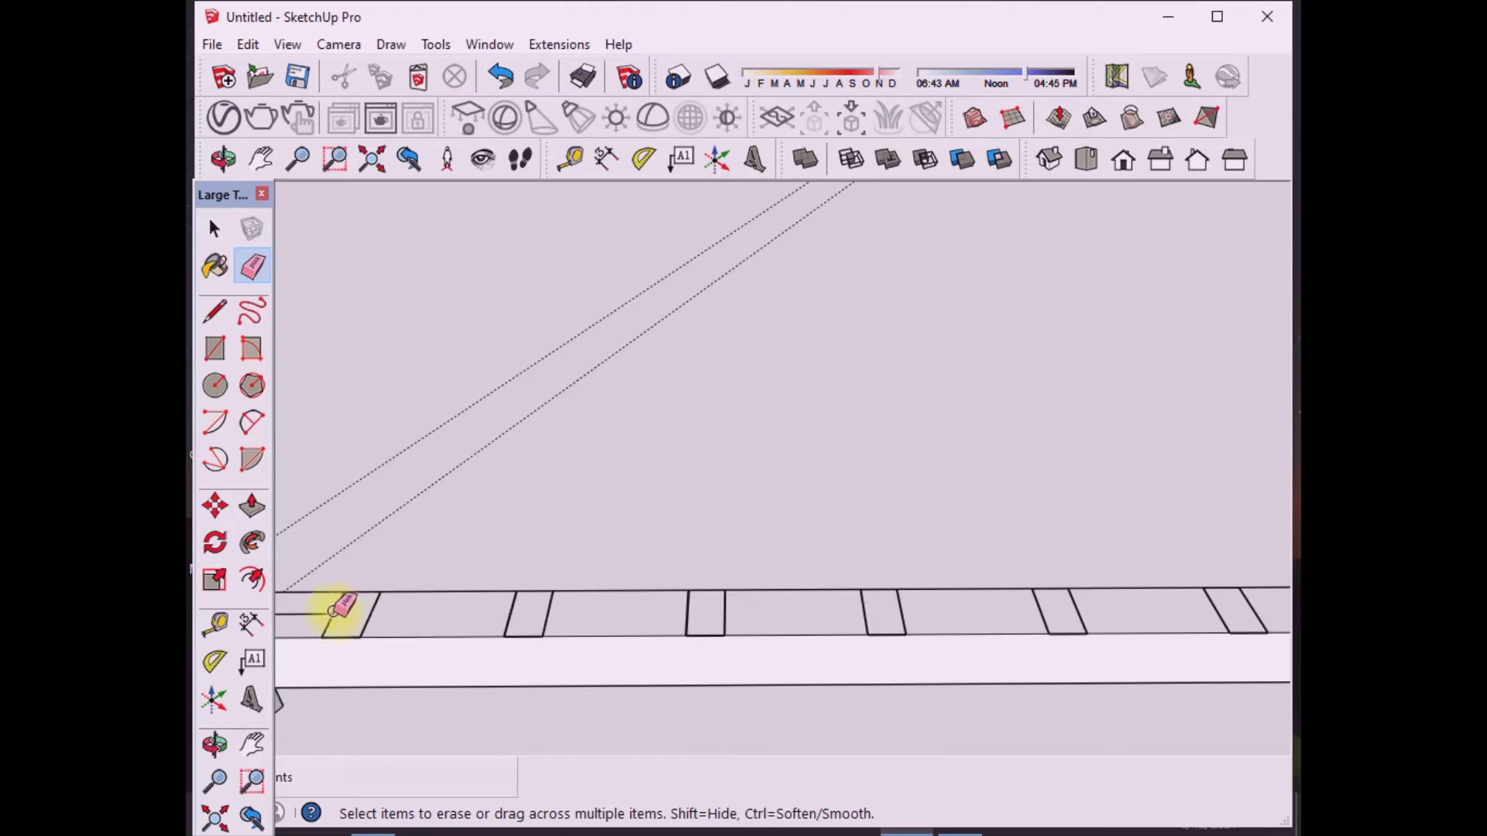
left_click(215, 228)
double_click(346, 615)
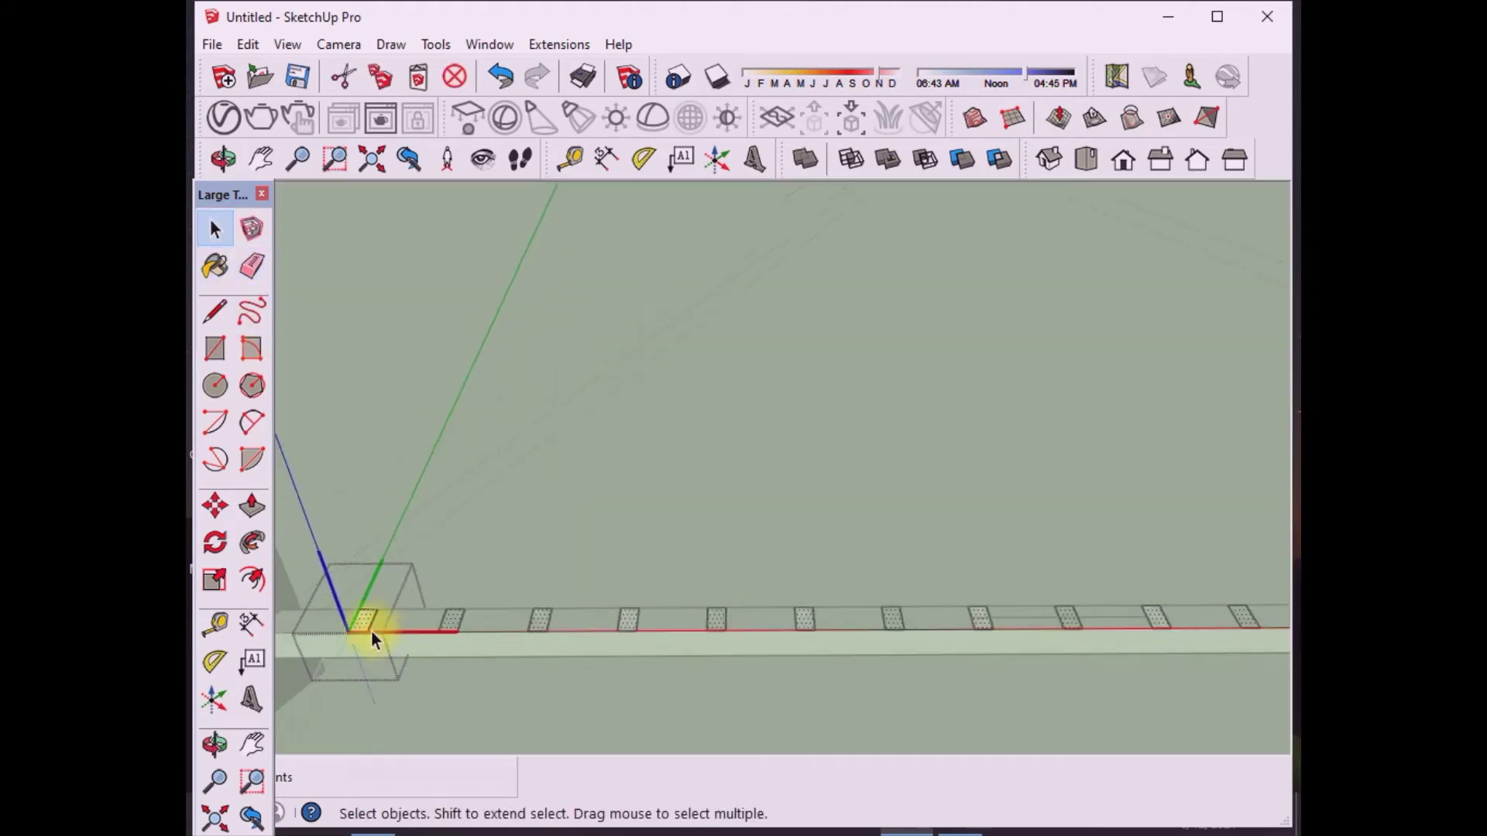
left_click(252, 506)
left_click(371, 623)
scroll(373, 624, "down", 3)
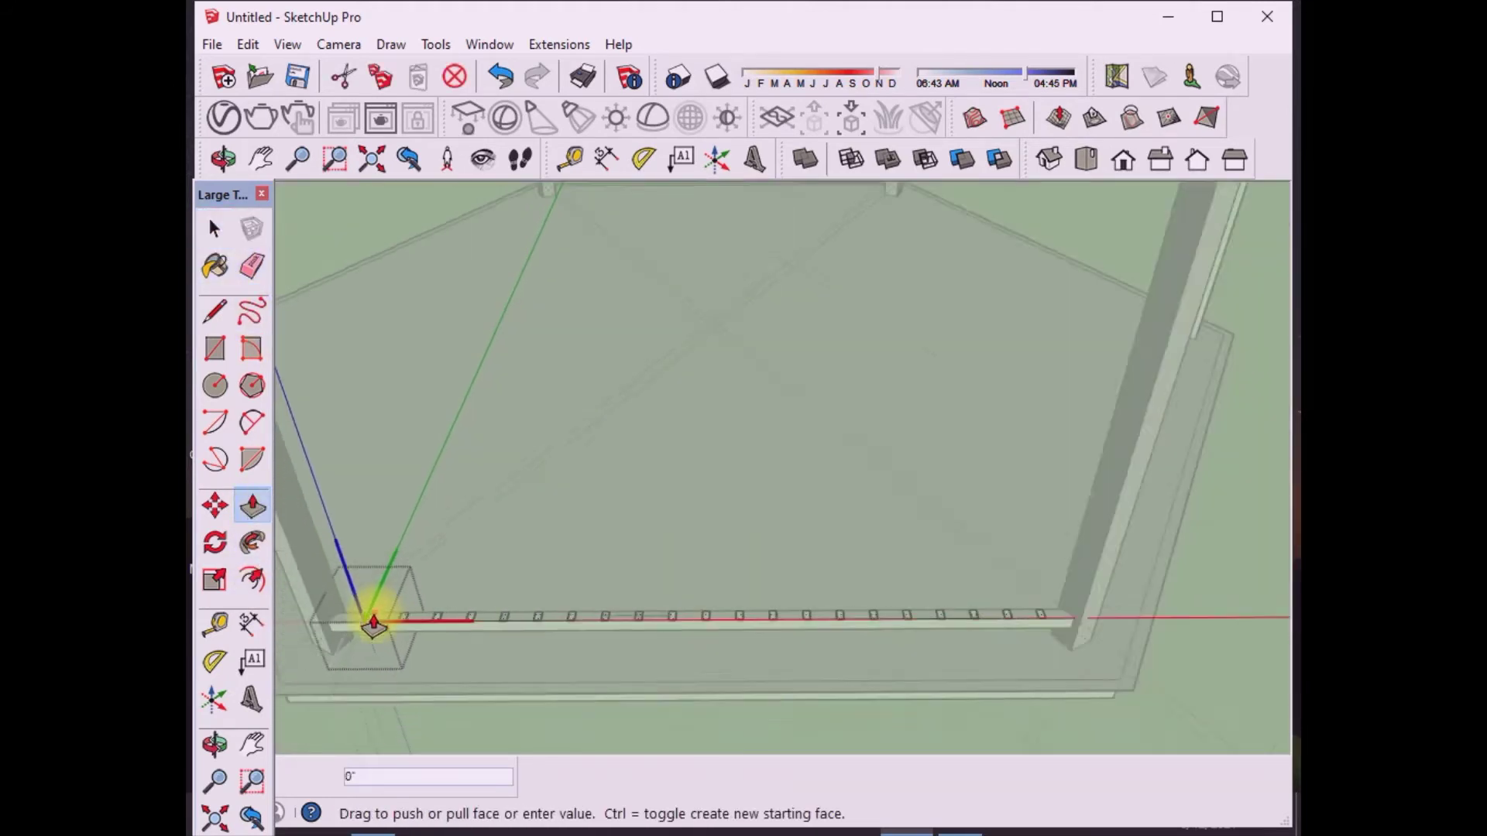
scroll(355, 402, "down", 2)
left_click(345, 392)
scroll(475, 465, "up", 2)
scroll(469, 453, "up", 1)
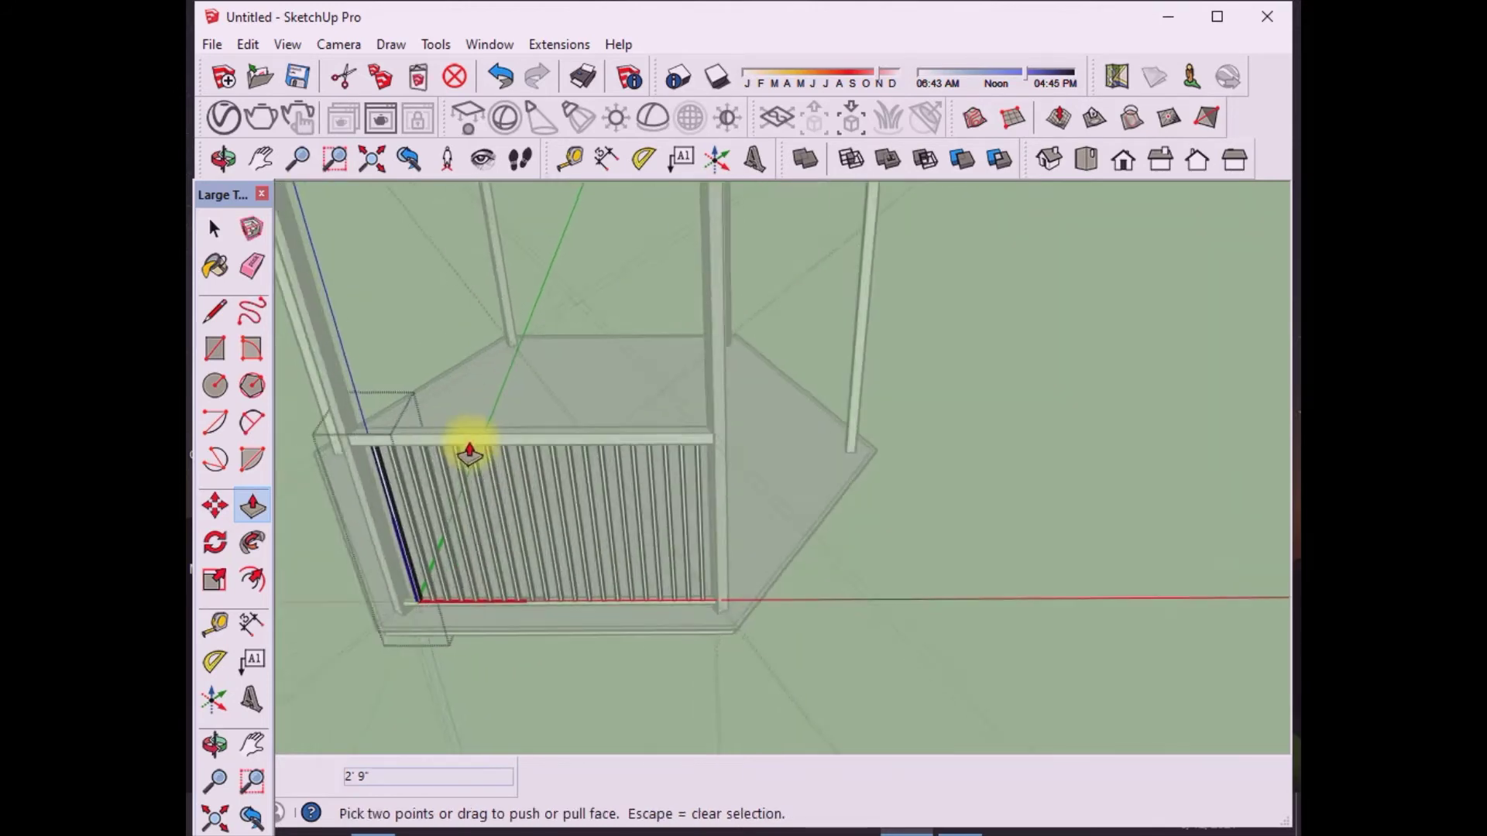
scroll(469, 453, "up", 1)
left_click(215, 228)
left_click(1035, 606)
mouse_move(1034, 607)
middle_mouse_down()
mouse_move(695, 575)
mouse_move(555, 524)
middle_mouse_up()
left_click(561, 578)
middle_click_drag(561, 579, 796, 527)
left_click(796, 526)
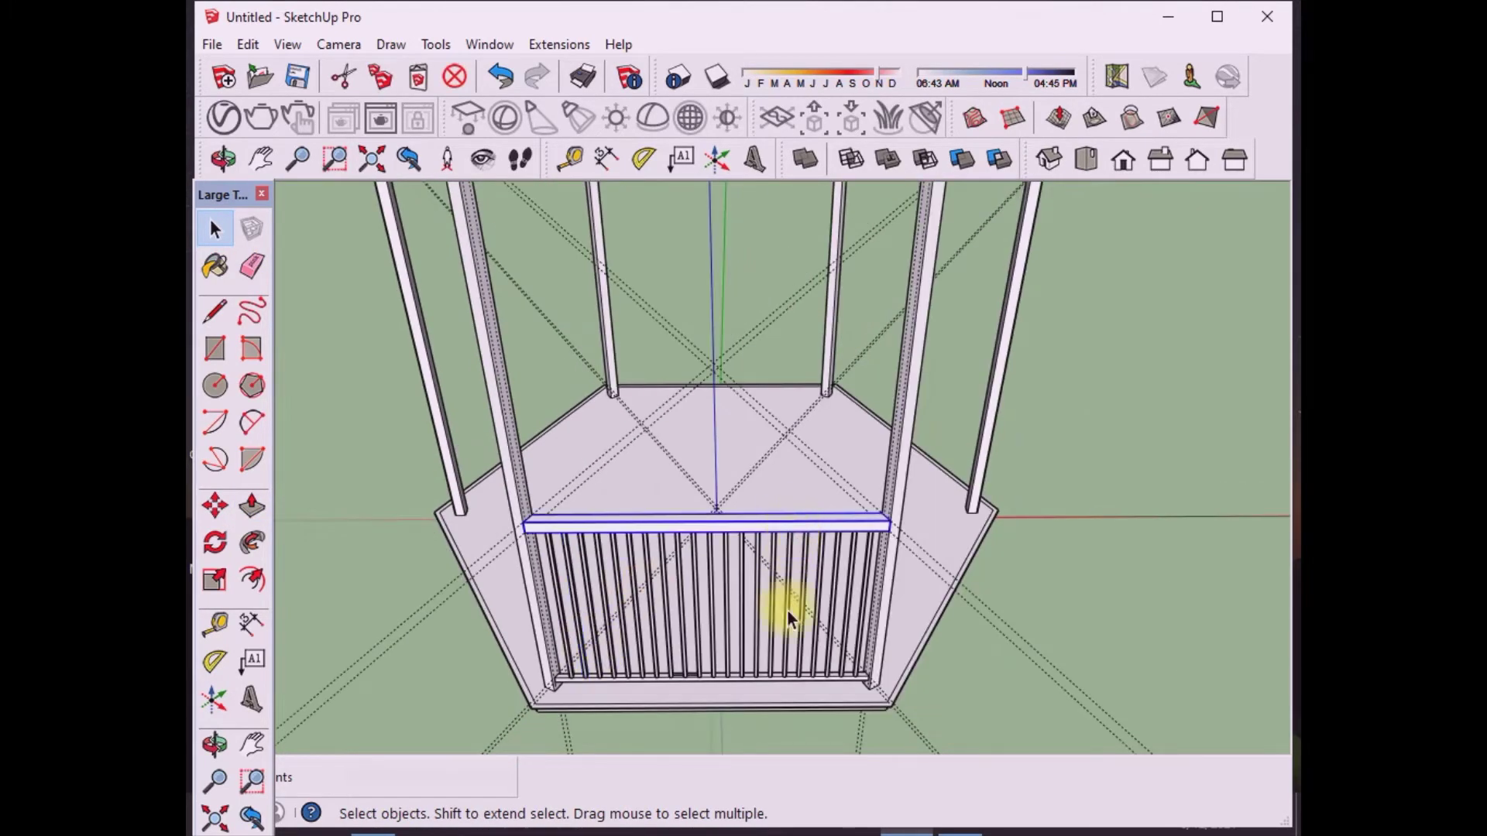
scroll(859, 676, "up", 3)
left_click(853, 685, "shift")
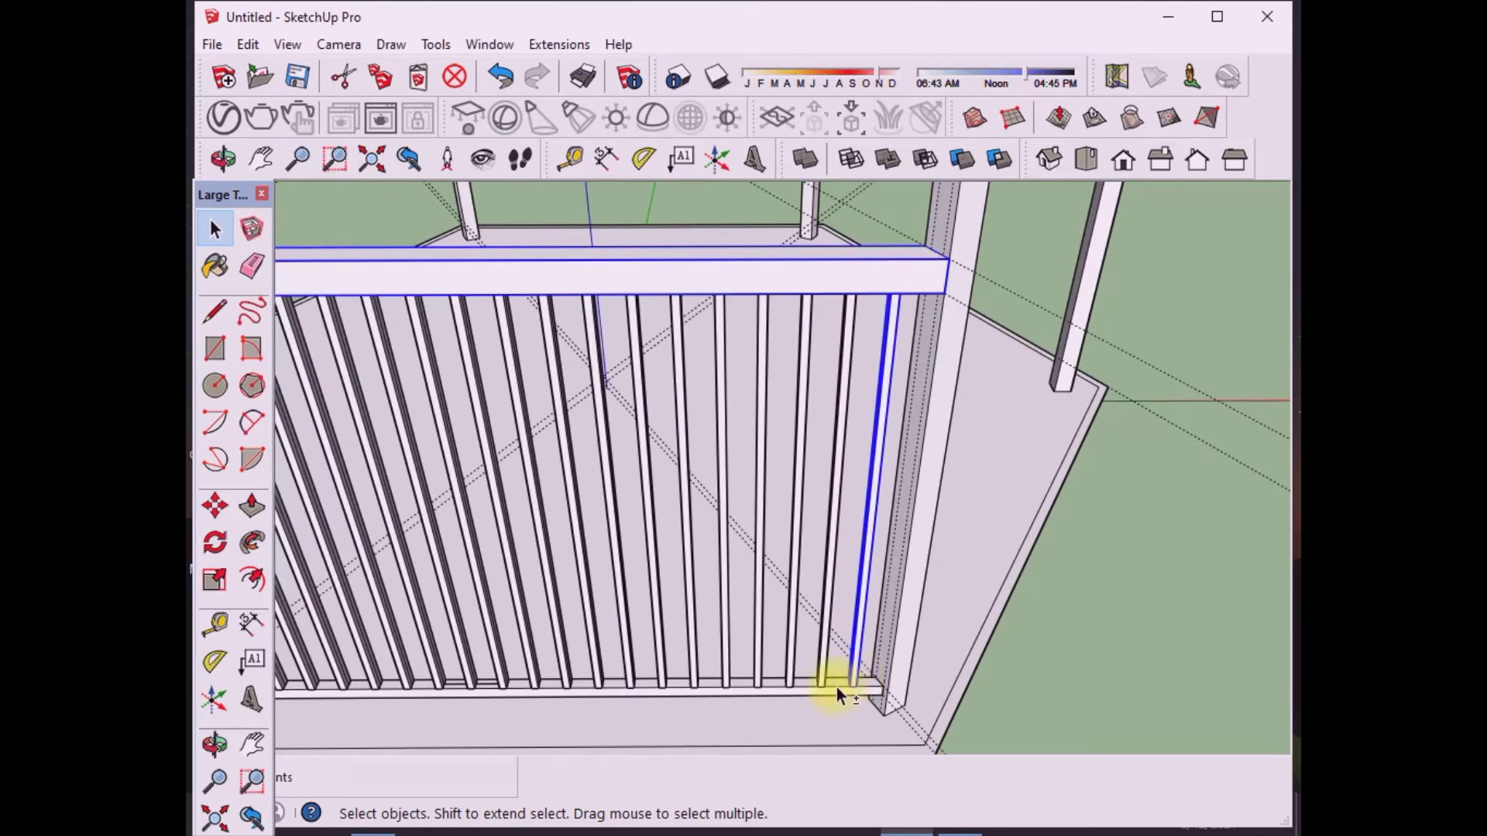
left_click(824, 631, "shift")
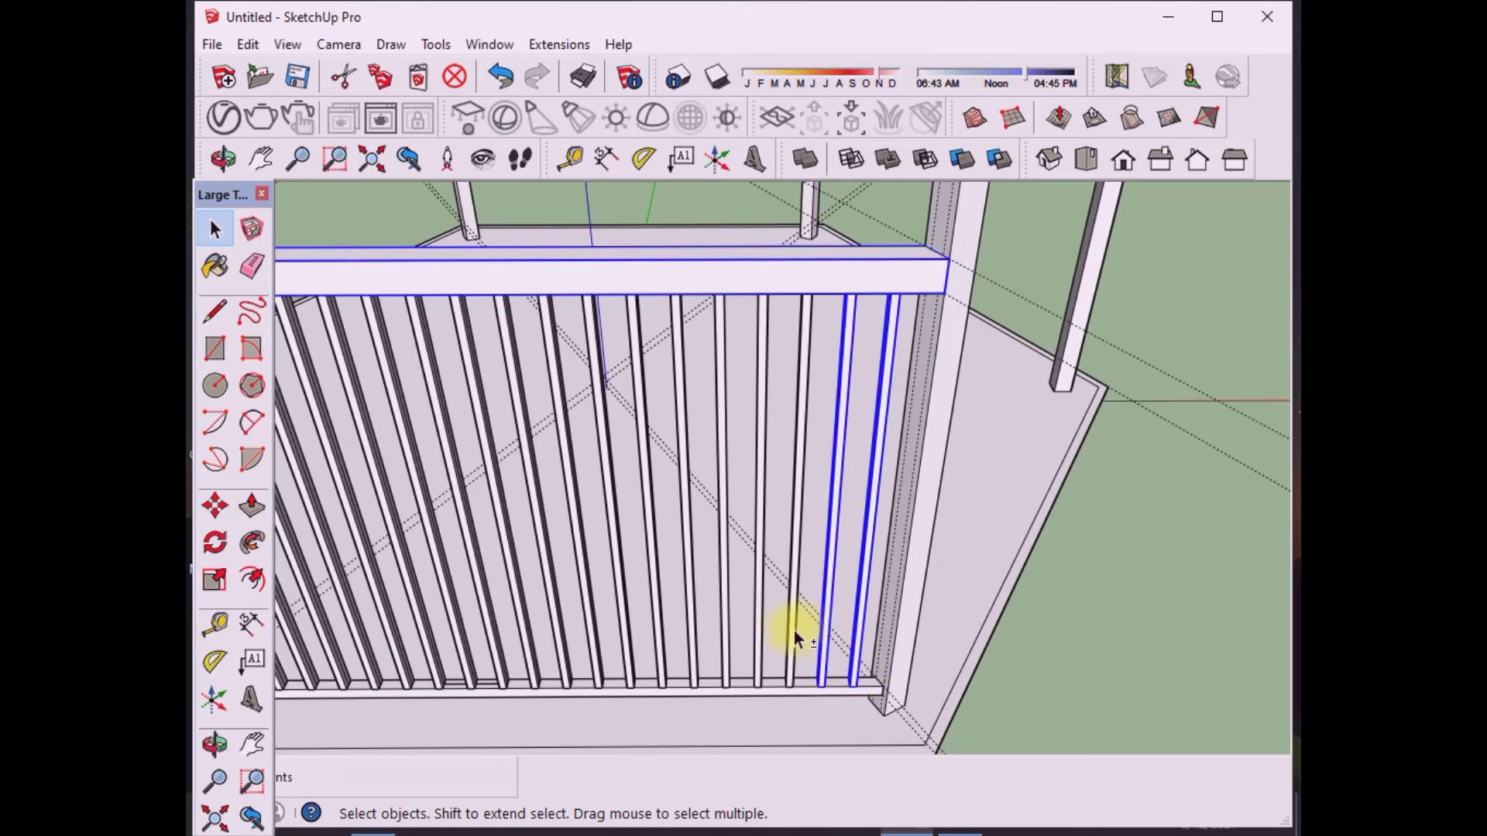
left_click(756, 621, "shift")
left_click(623, 621, "shift")
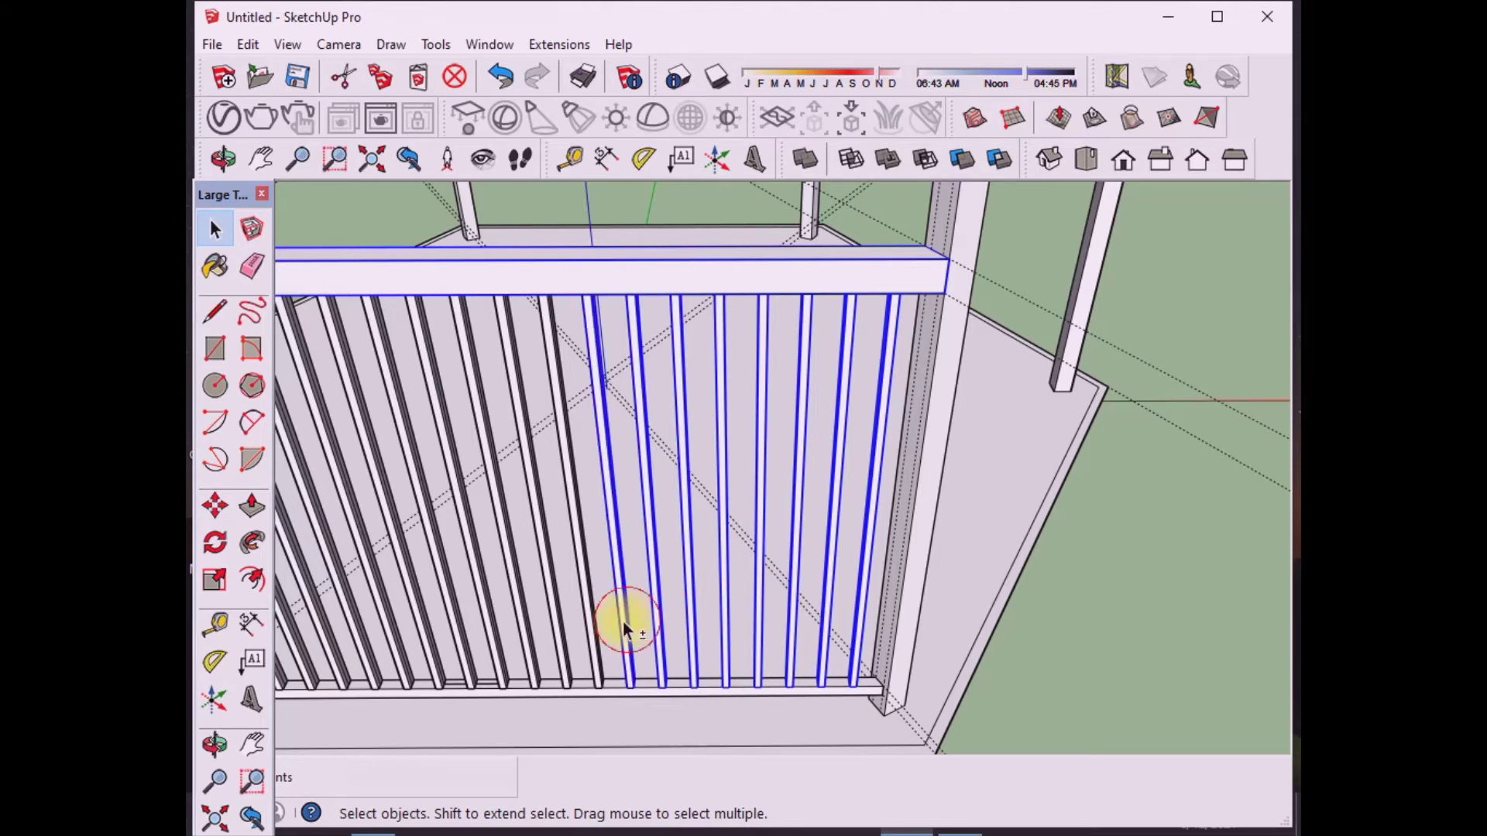
scroll(623, 621, "down", 5)
Step: Try a crossing selection of the railing parts, then clear it
left_click_drag(858, 705, 341, 480)
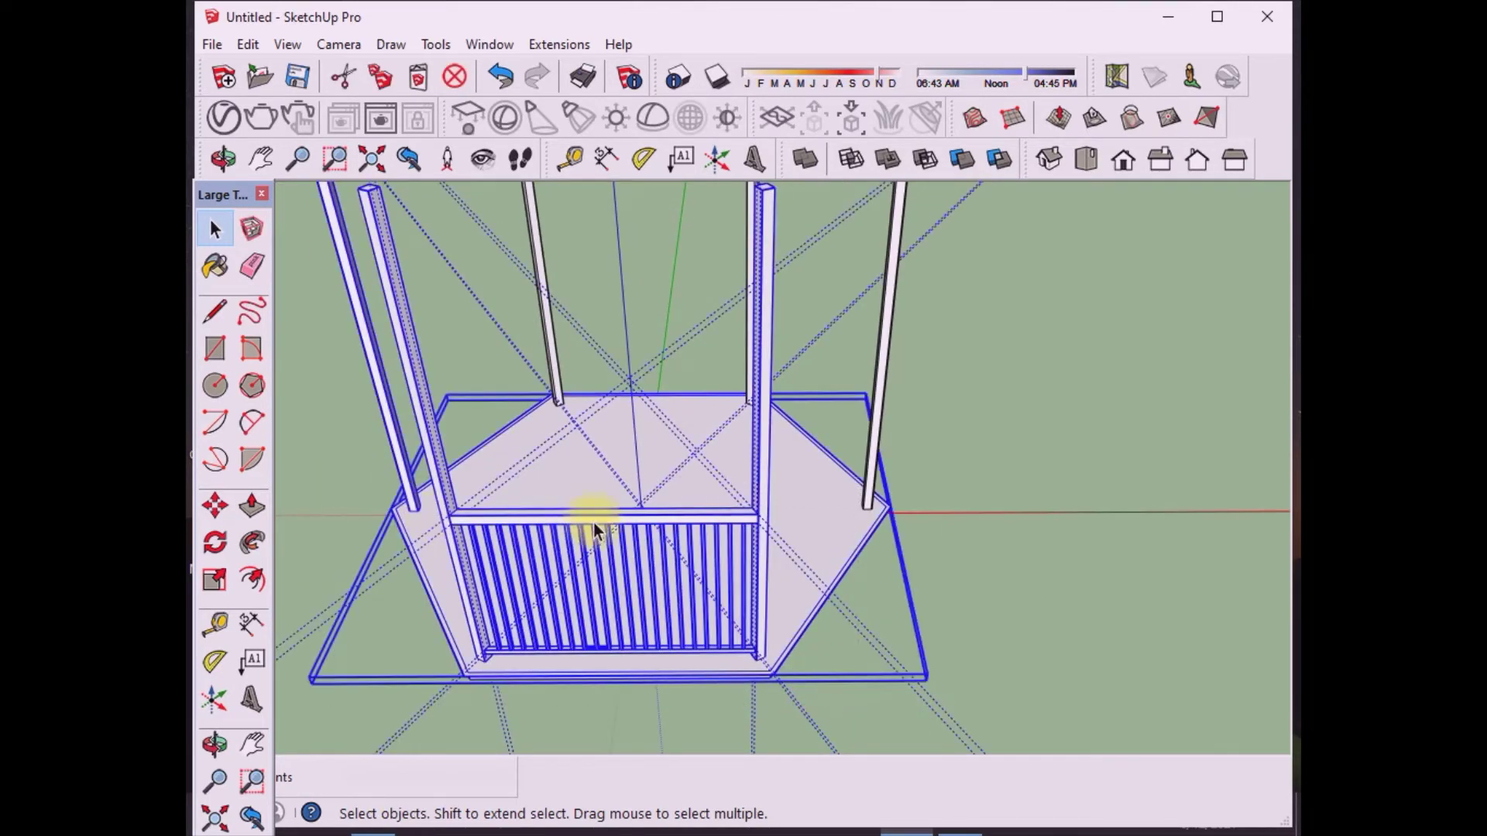
left_click(774, 719)
left_click(429, 502)
left_click(551, 539)
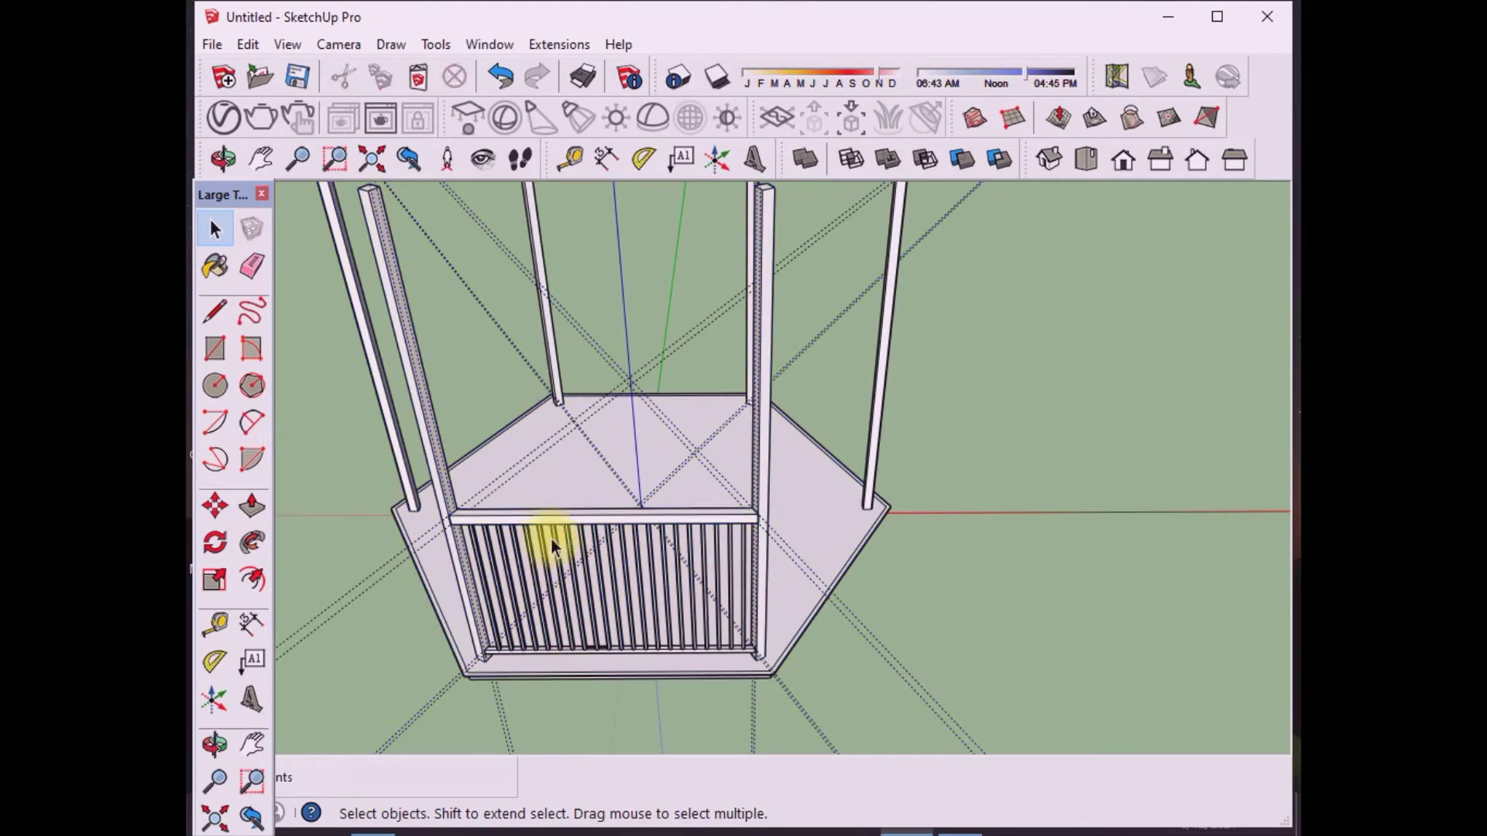
Step: Select the top rail and add every baluster up to the post
left_click(477, 557, "shift")
left_click(511, 558, "shift")
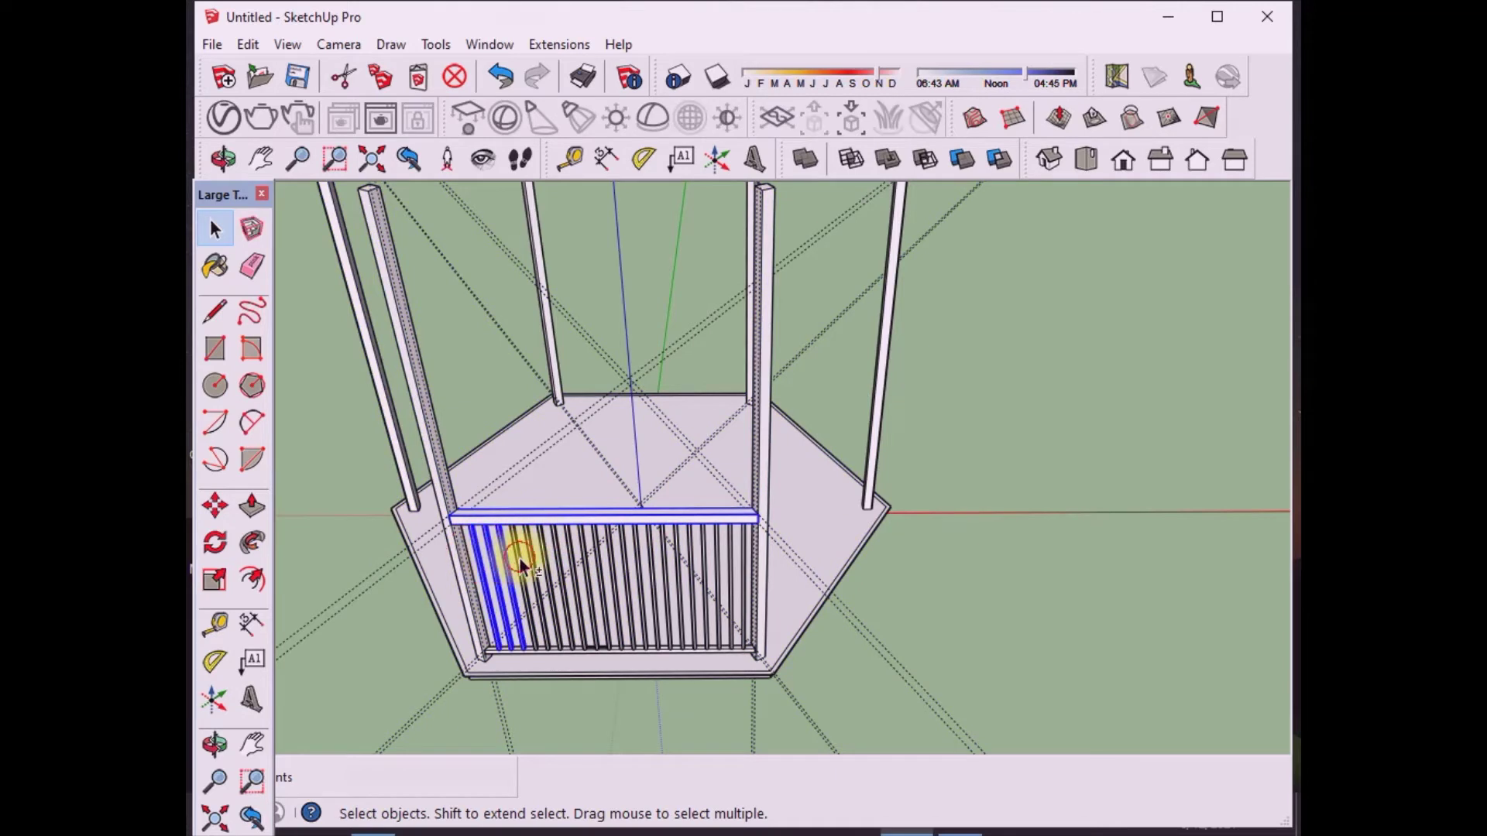
left_click(542, 562, "shift")
left_click(556, 564, "shift")
left_click(596, 573, "shift")
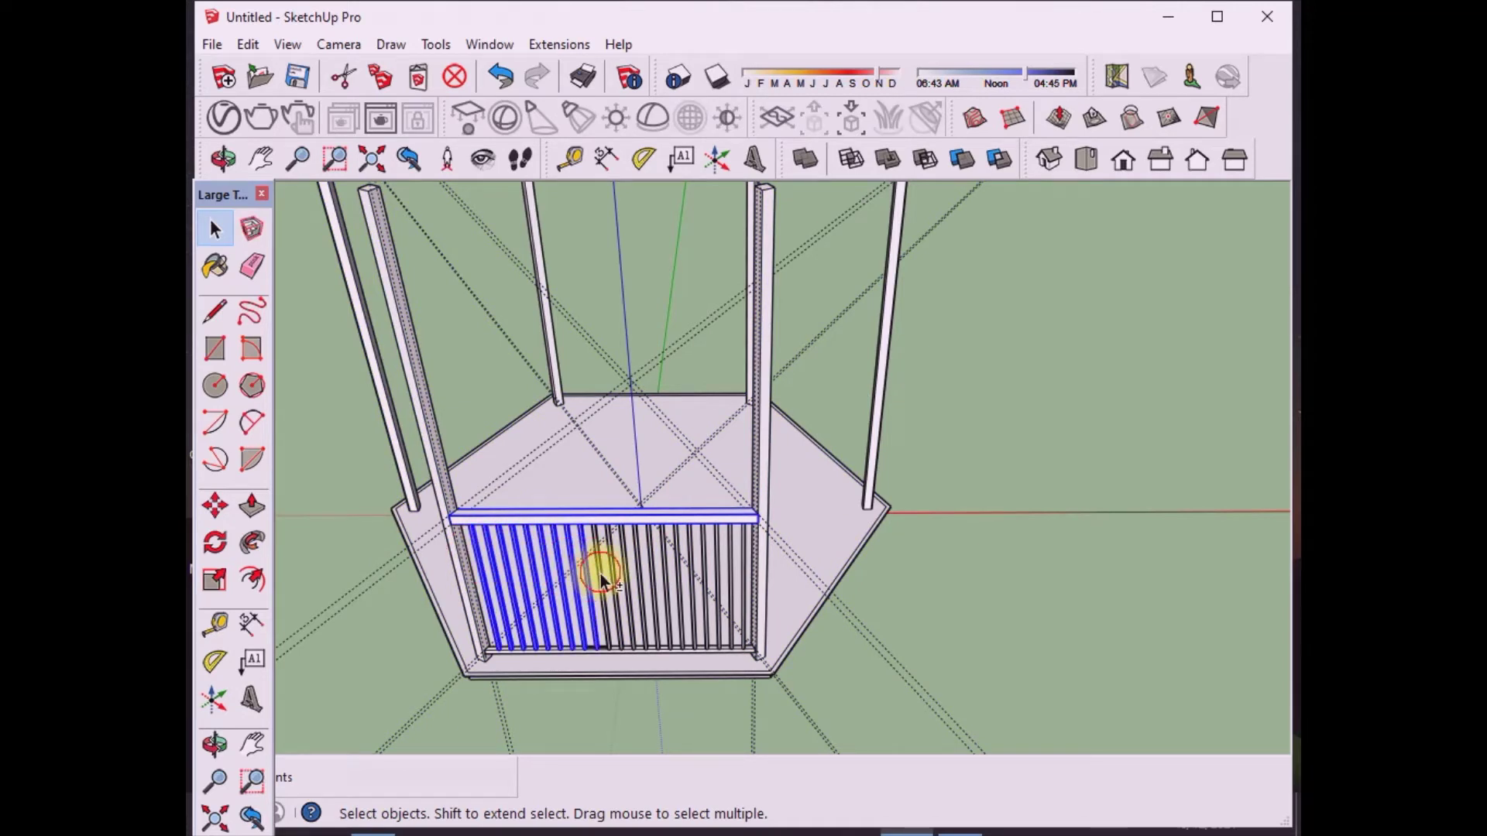
left_click(631, 578, "shift")
left_click(644, 580, "shift")
left_click(671, 587, "shift")
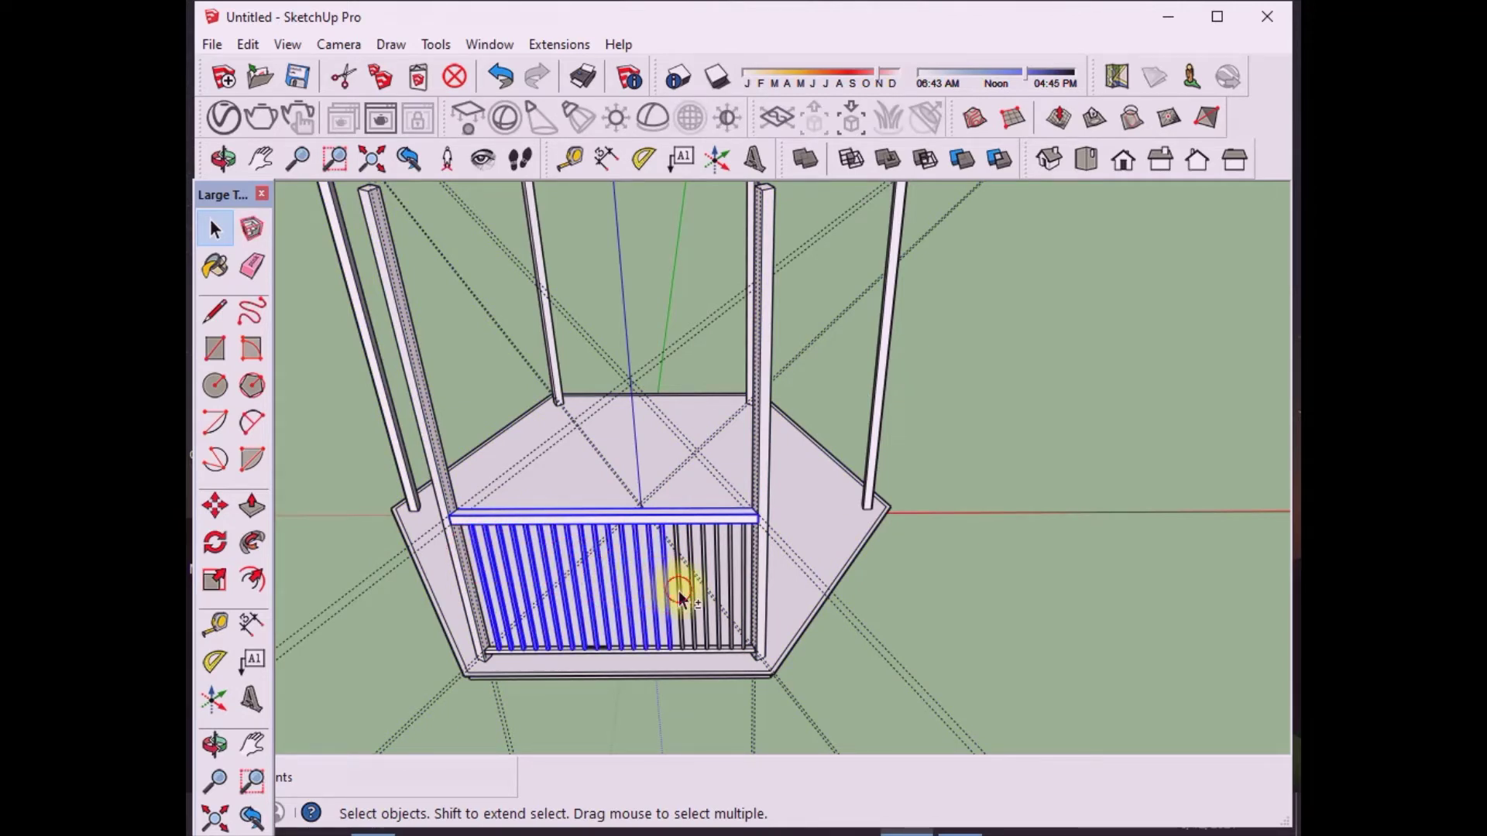
left_click(699, 599, "shift")
left_click(709, 608, "shift")
left_click(730, 615, "shift")
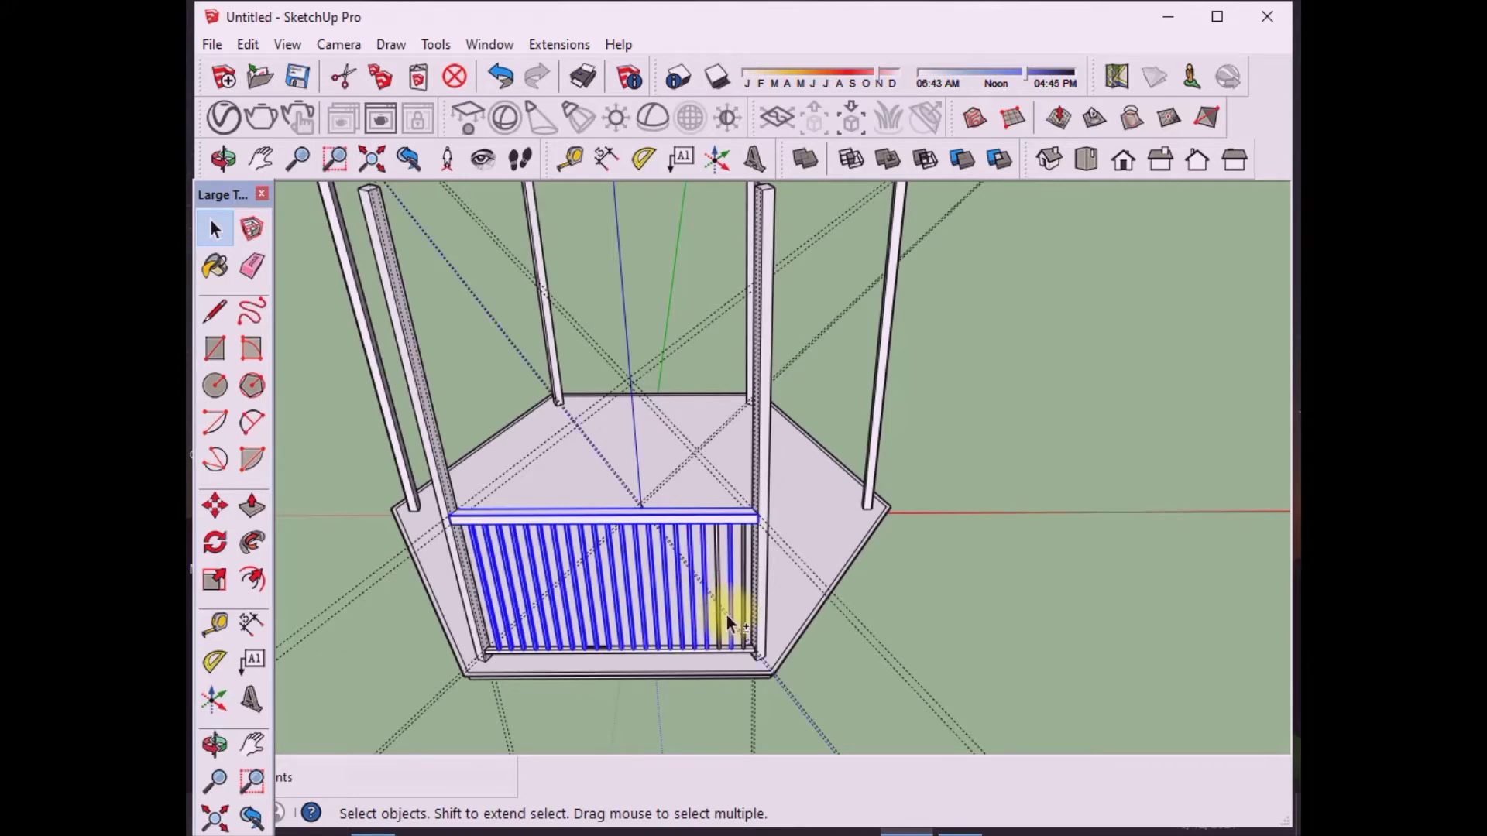
scroll(723, 624, "up", 5)
left_click(700, 595, "shift")
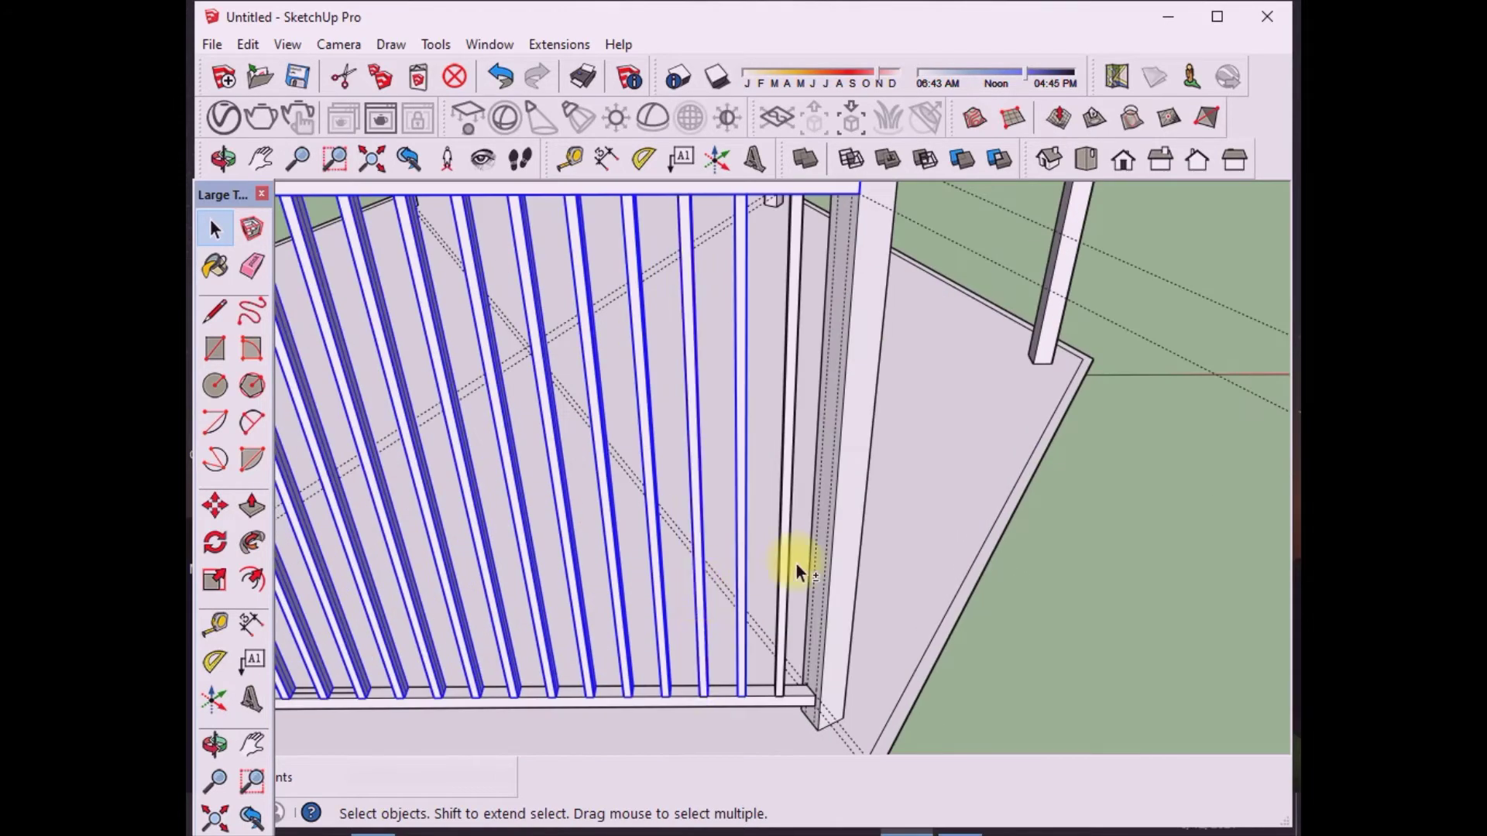
left_click(782, 623, "shift")
Step: Group the selected top rail and balusters together
right_click(736, 657)
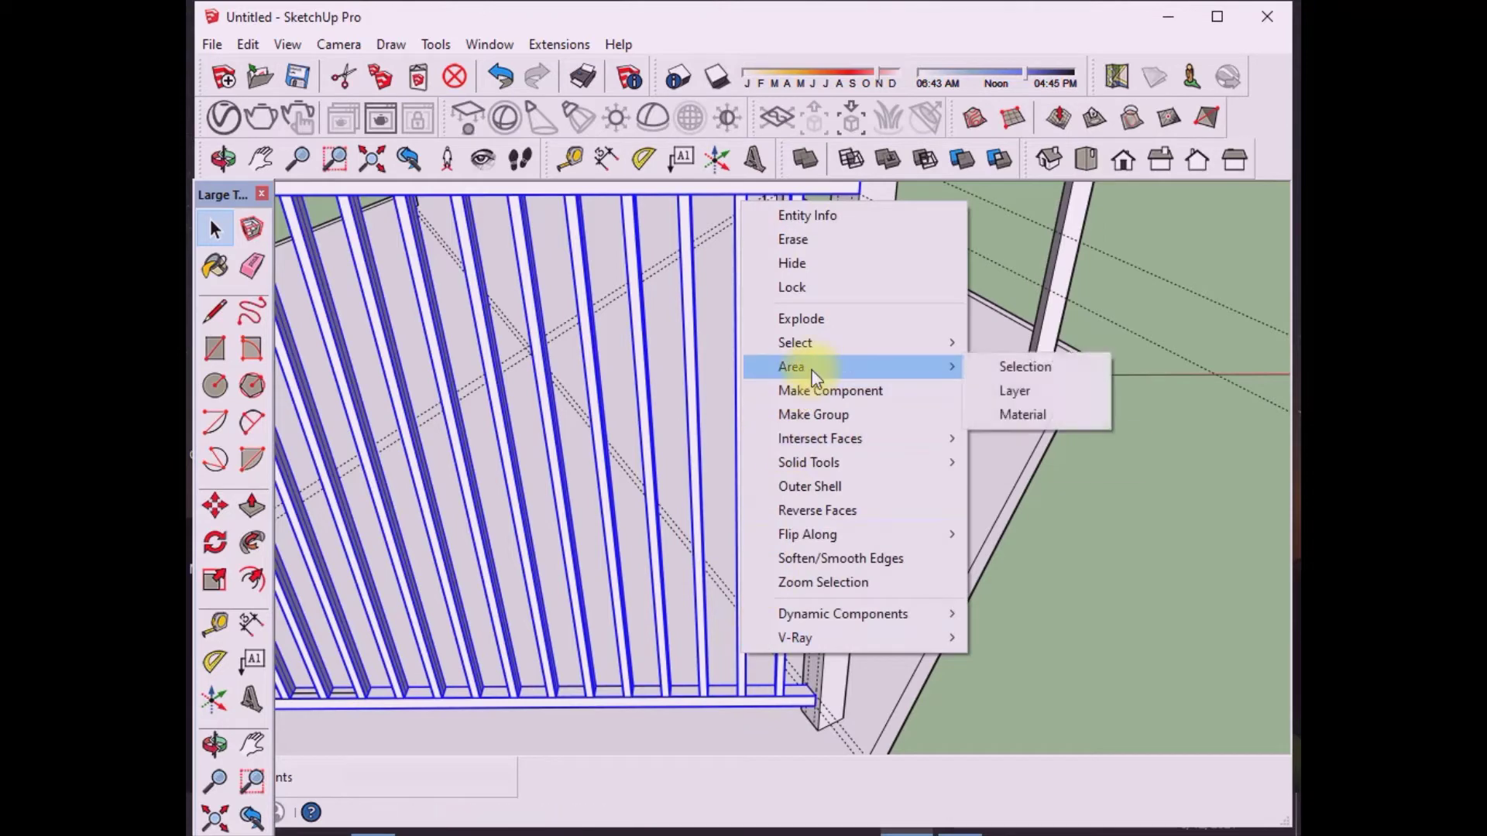
left_click(804, 416)
scroll(613, 500, "down", 6)
scroll(741, 499, "up", 3)
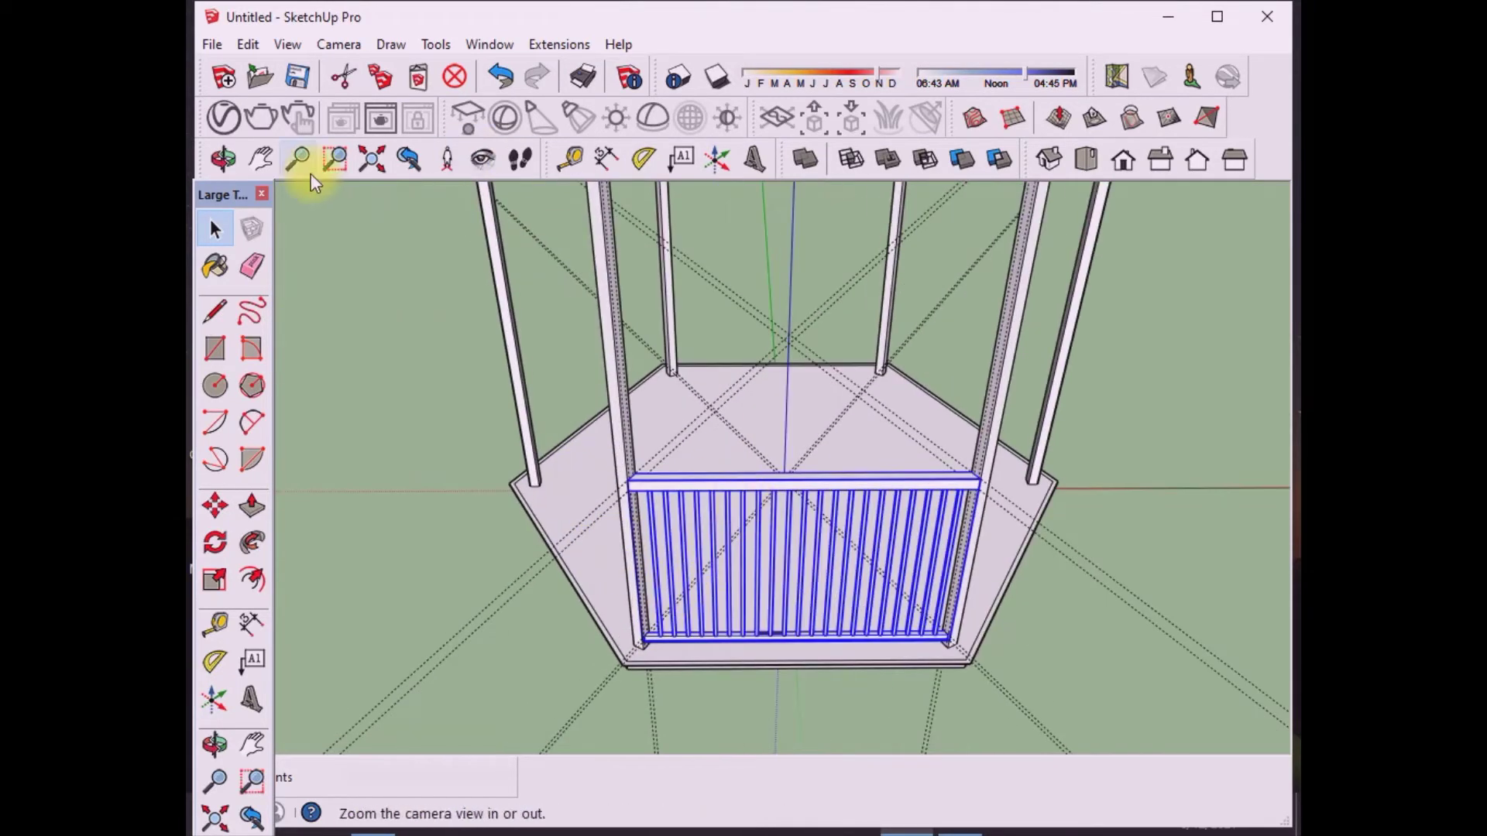
Step: Erase the four dotted guide lines around the railing
left_click(223, 159)
left_click_drag(831, 505, 899, 548)
left_click(252, 266)
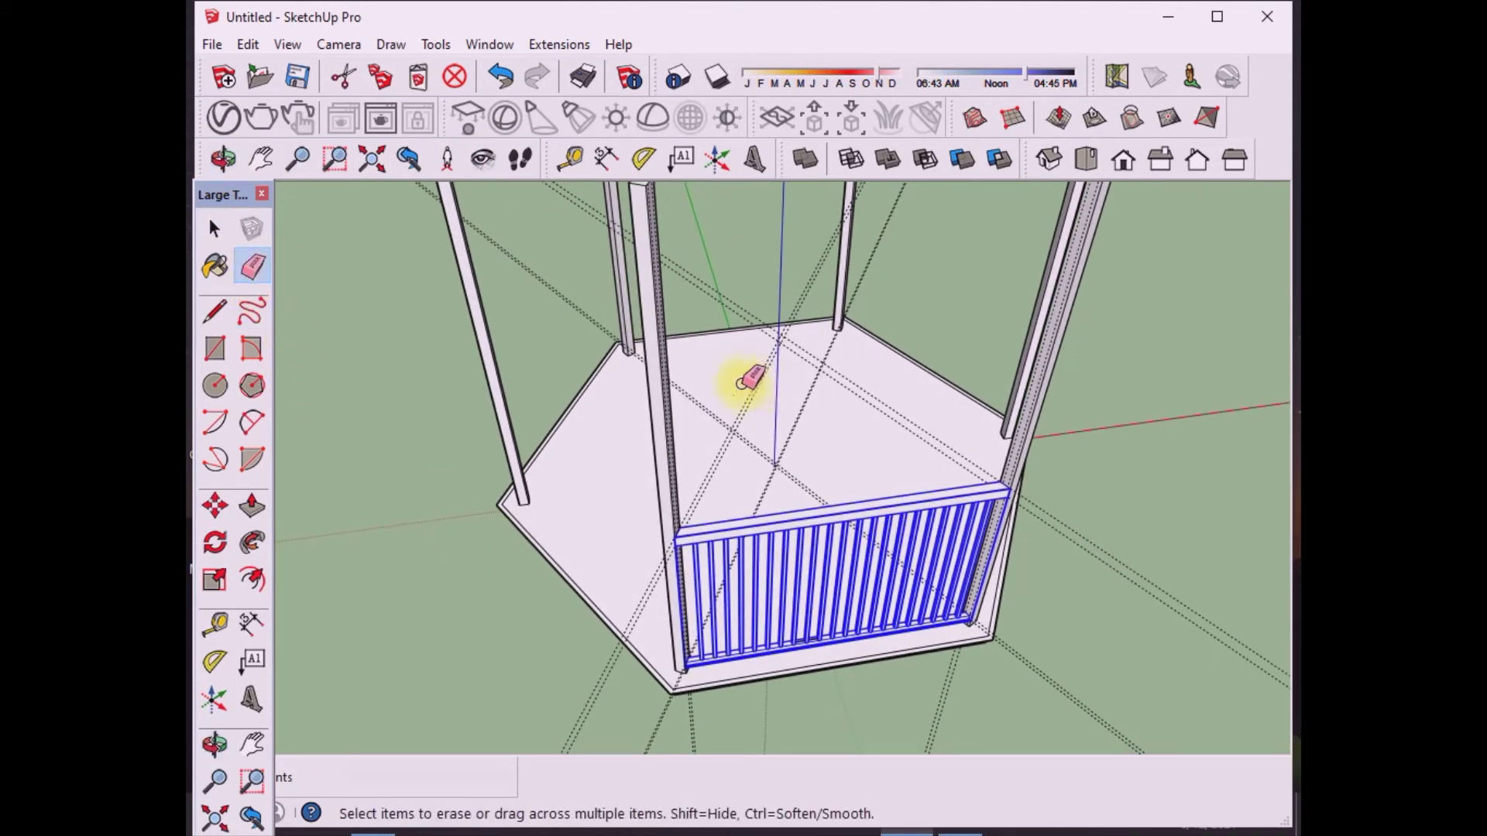
left_click(809, 370)
left_click(817, 383)
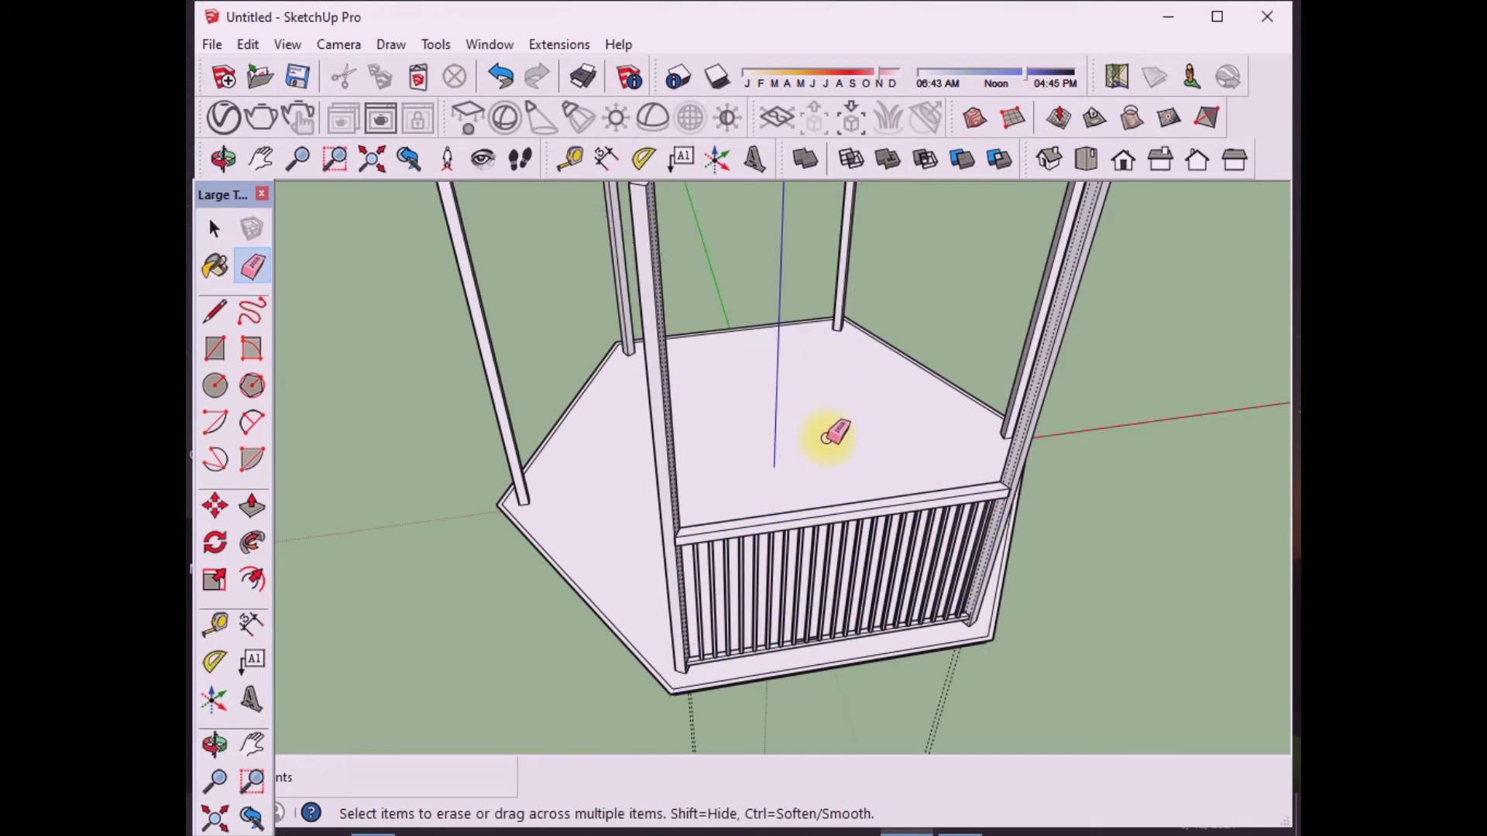
left_click(952, 701)
left_click(674, 720)
scroll(682, 674, "down", 2)
scroll(685, 672, "up", 3)
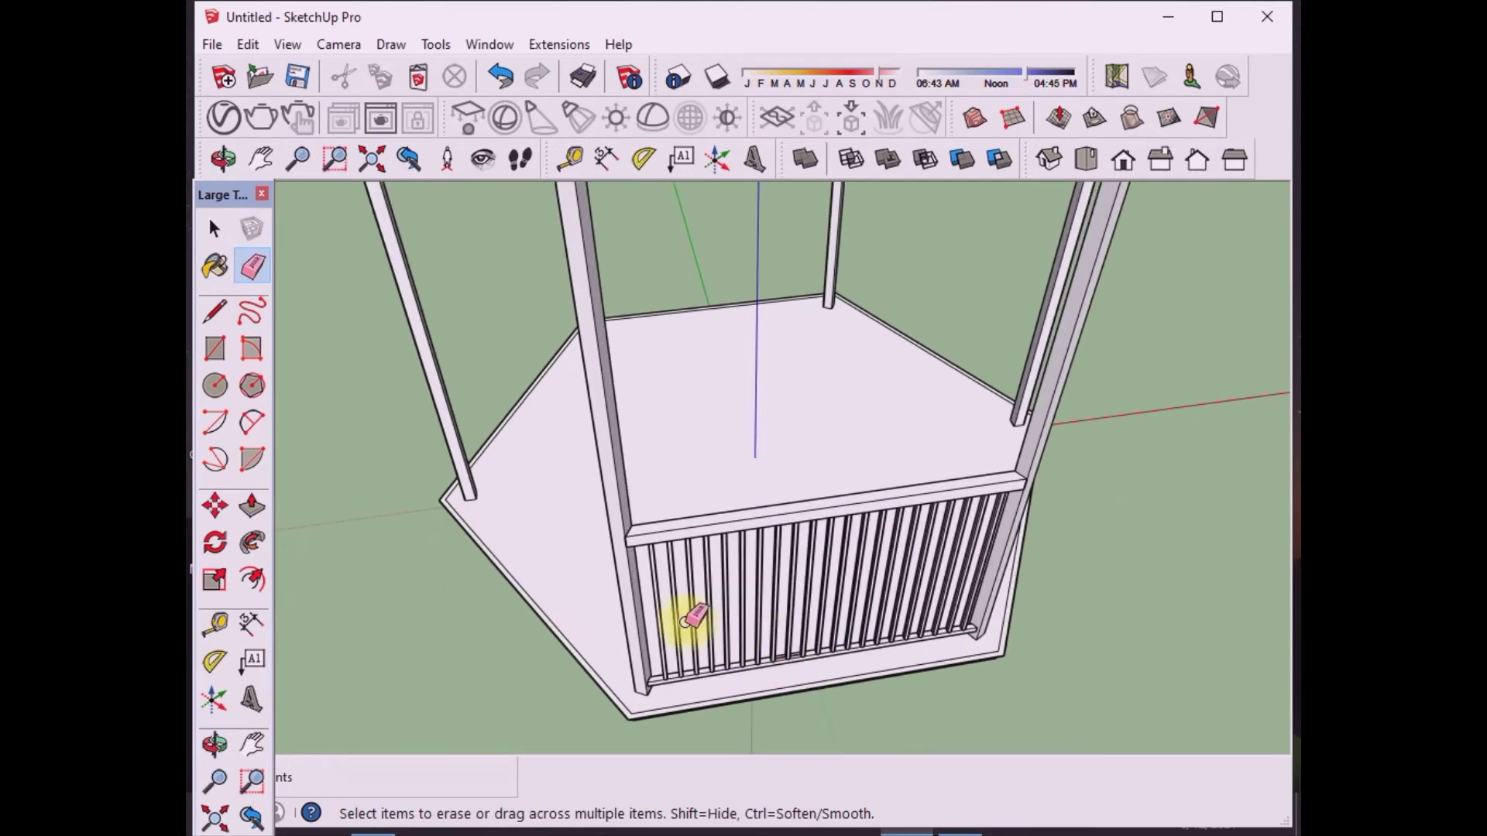
Step: Copy the railing 60° about the deck centre, arrayed x5 around all six sides
left_click(214, 542)
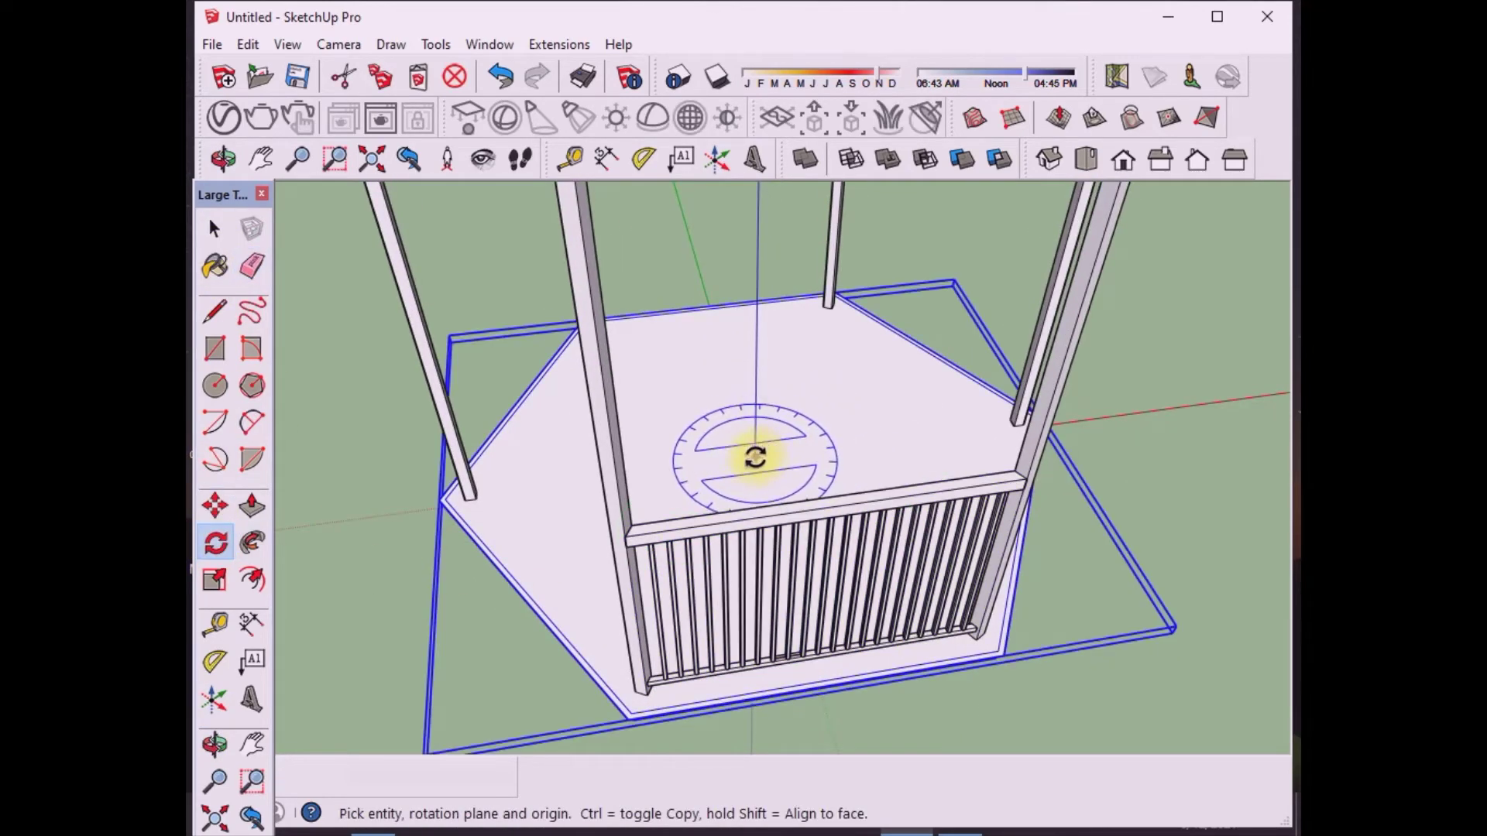
left_click(754, 457)
left_click(628, 544)
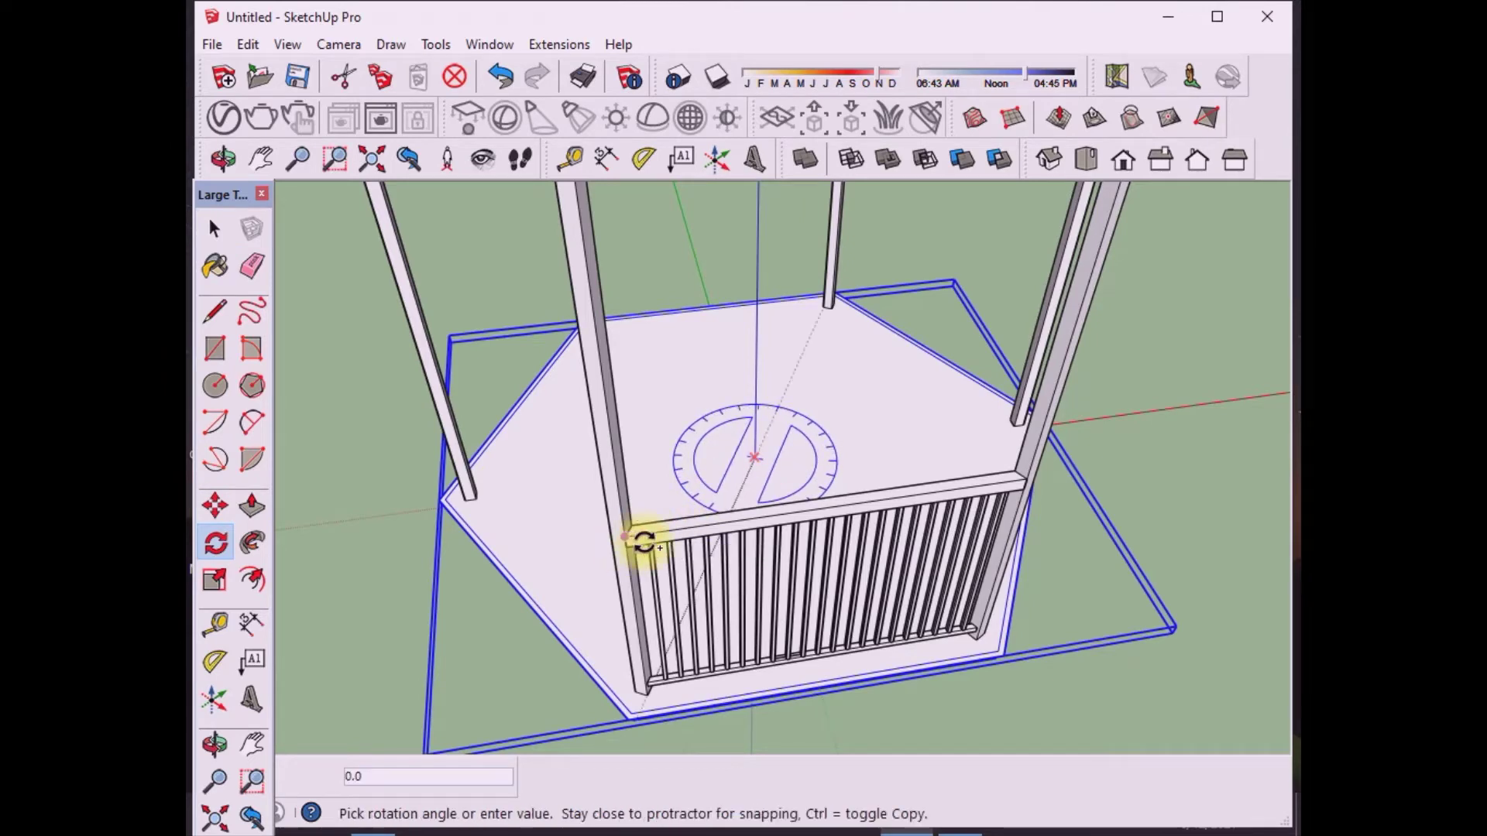
left_click(680, 533)
key("ctrl+z")
left_click(214, 228)
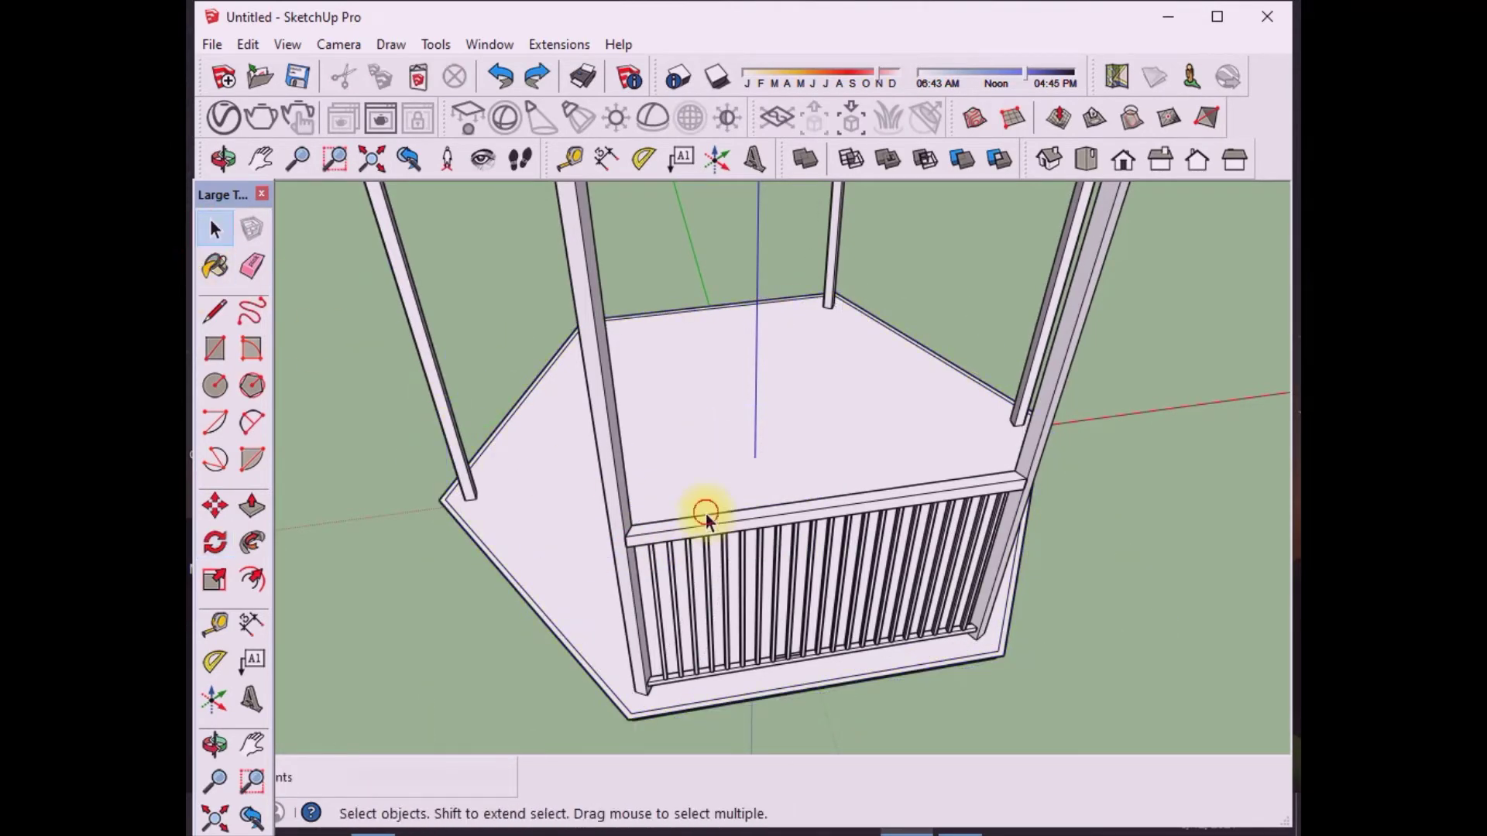
left_click(704, 514)
left_click(215, 541)
left_click(755, 457)
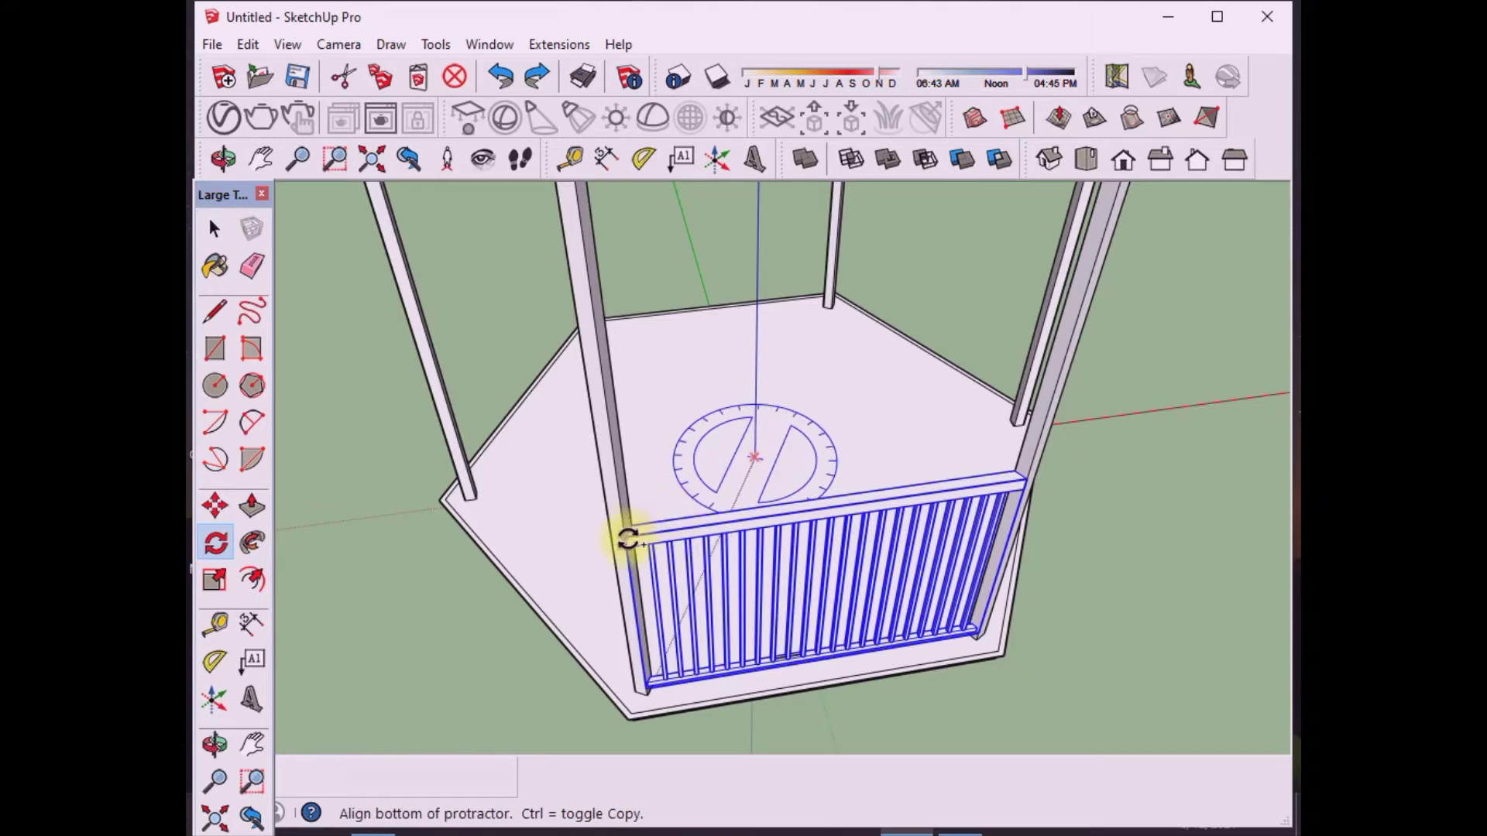
left_click(625, 535)
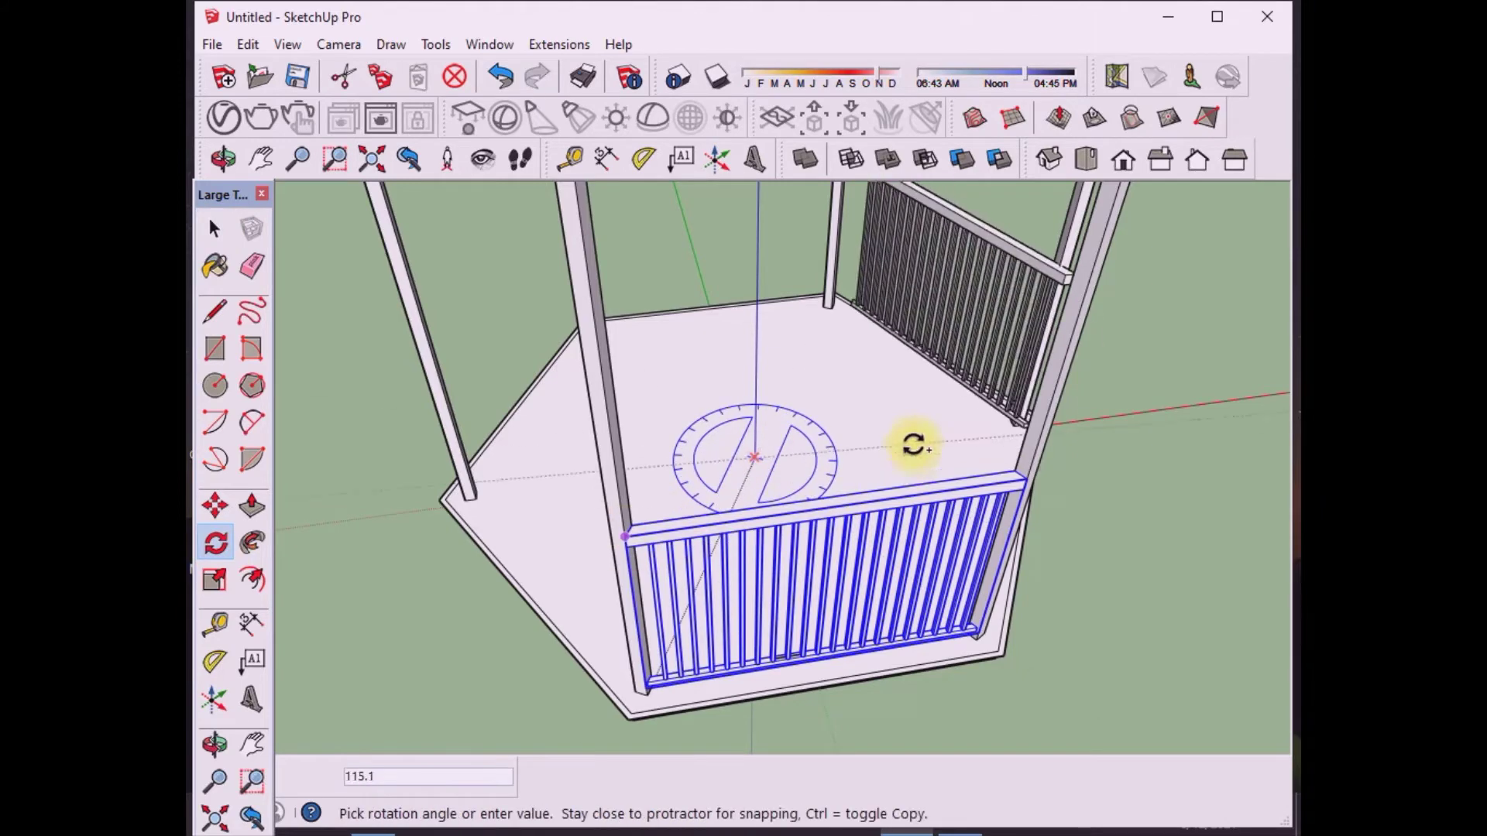
left_click(855, 534)
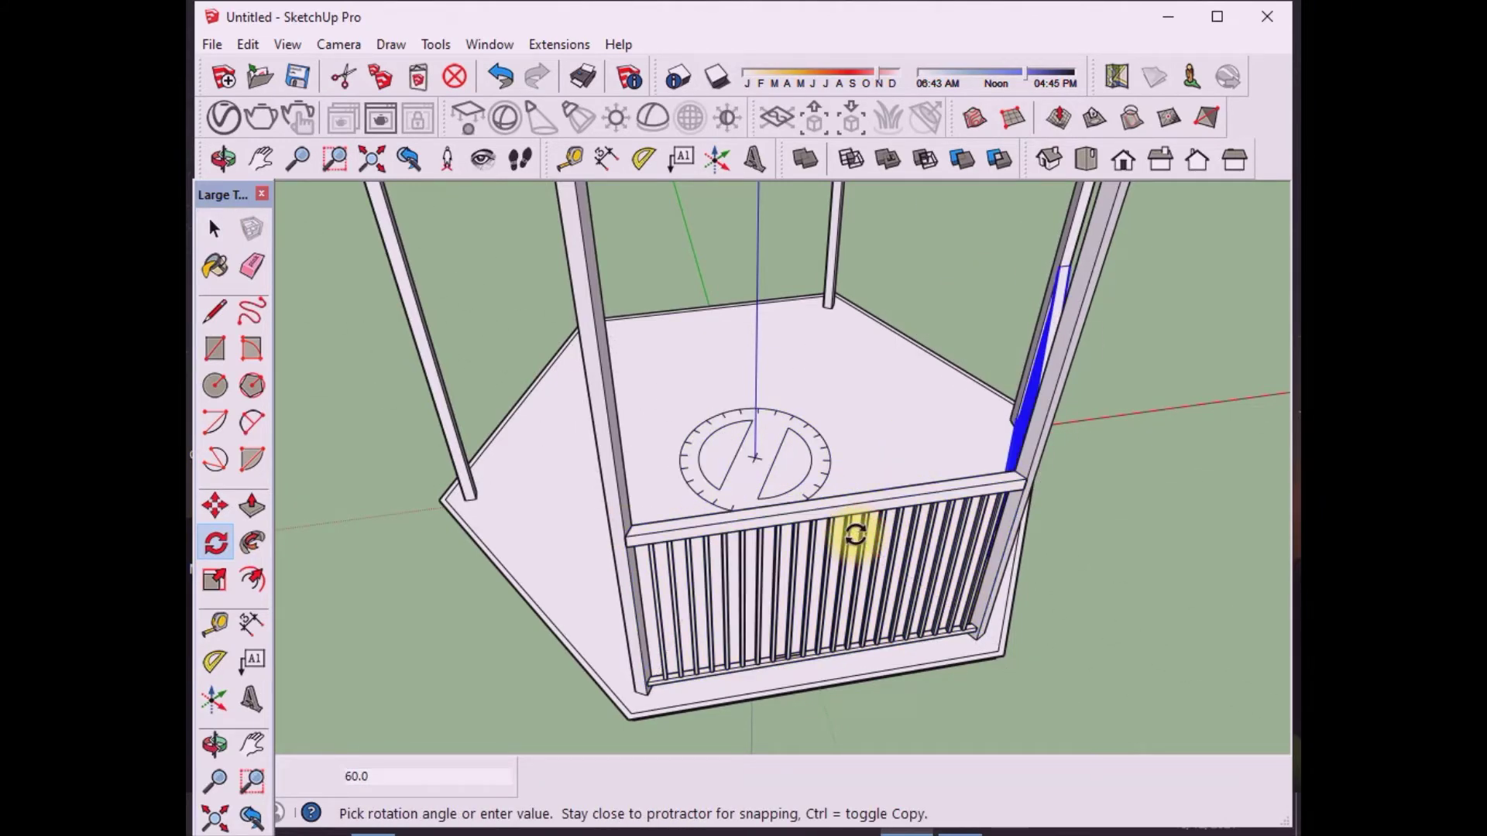
type("5x")
key("Return")
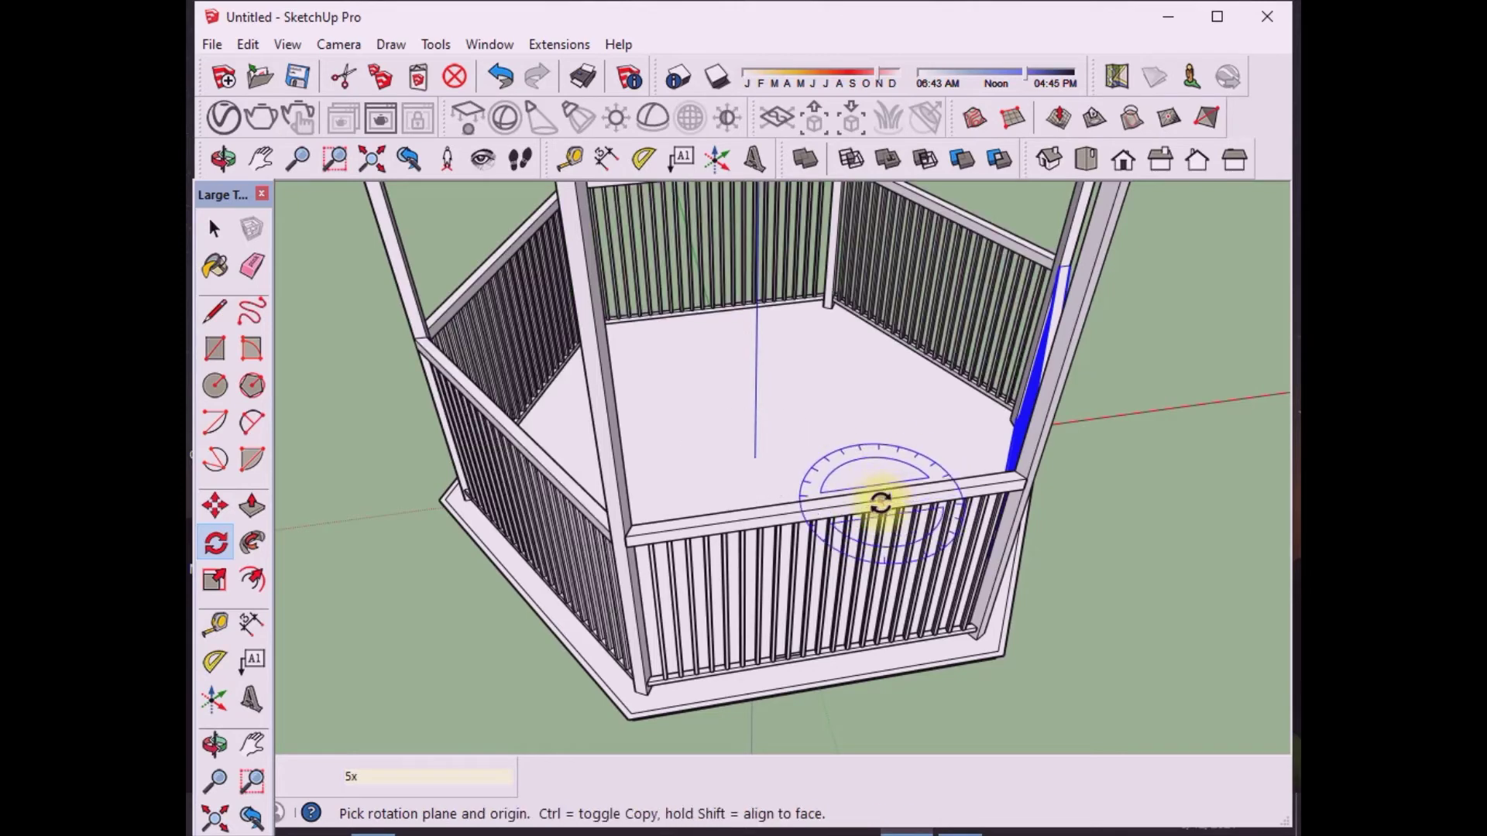
scroll(891, 542, "down", 2)
Step: Delete the front railing to leave an open entrance
left_click(215, 229)
left_click(691, 499)
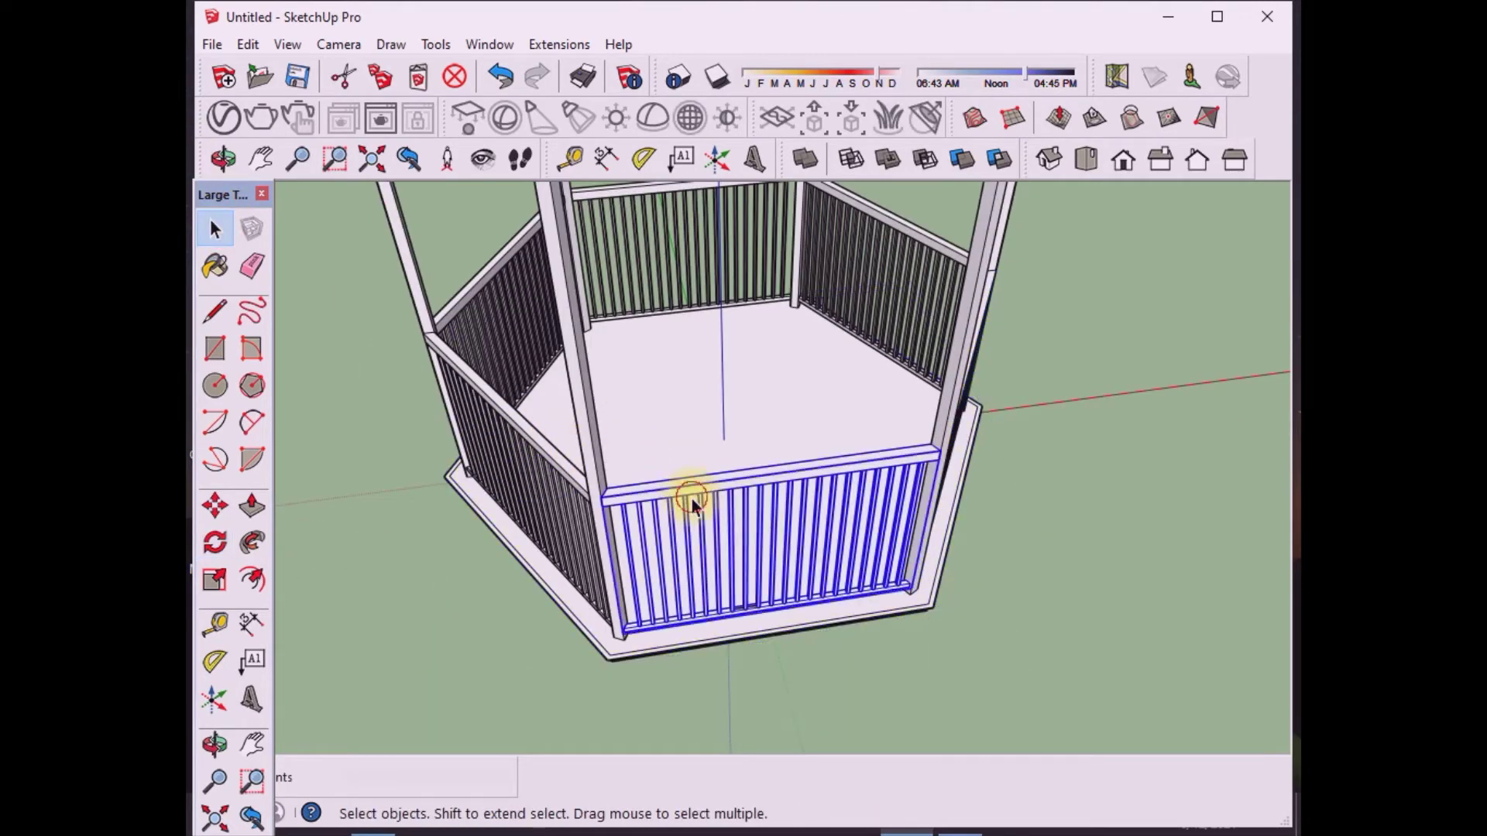
key("Delete")
scroll(818, 612, "up", 5)
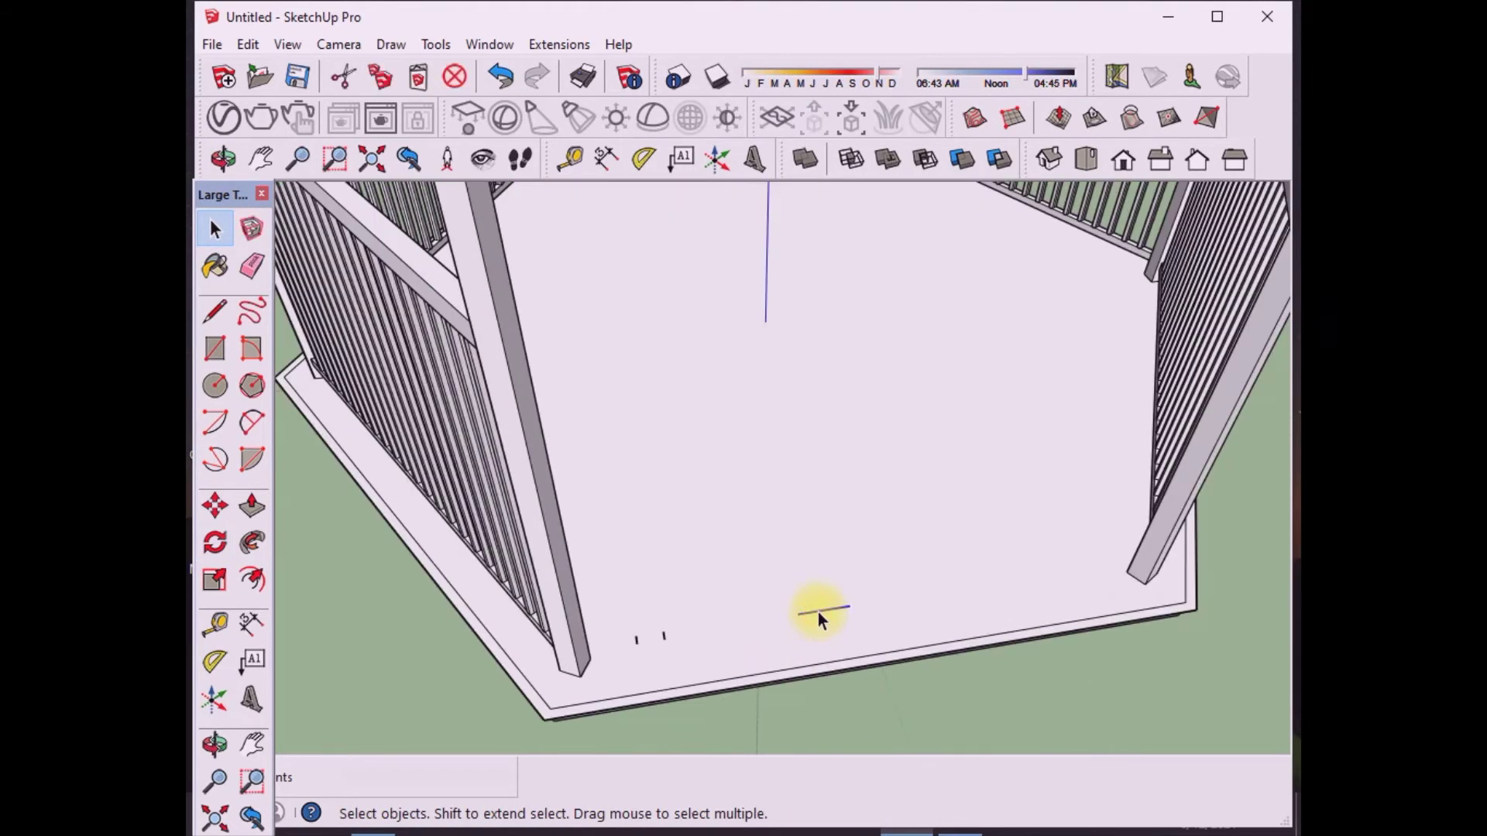
Step: Draw a six-sided polygon centred on the deck middle with a corner at a railing post
scroll(663, 638, "down", 3)
scroll(705, 566, "down", 2)
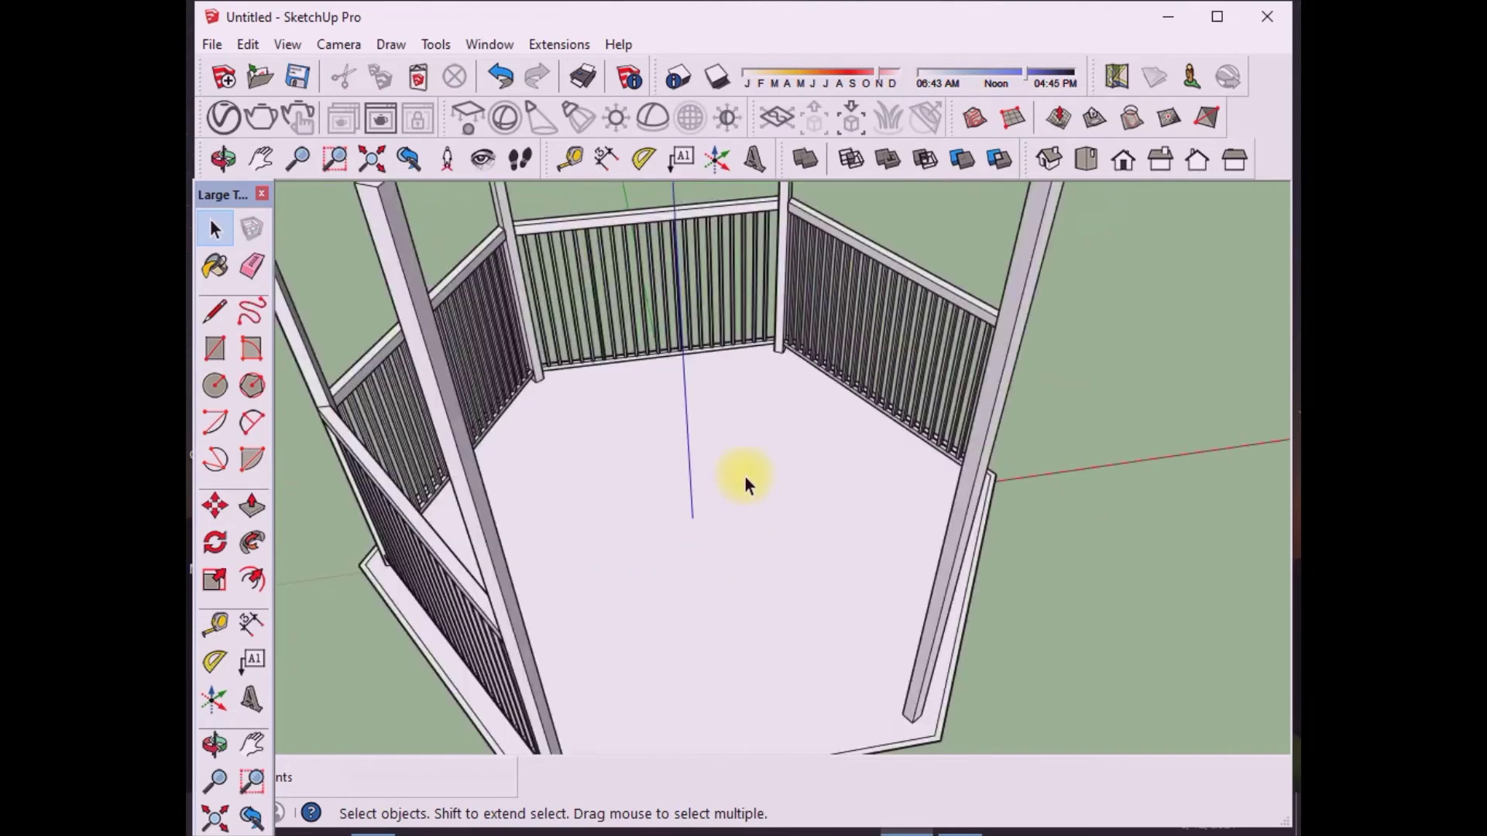
scroll(745, 477, "down", 3)
scroll(722, 351, "up", 1)
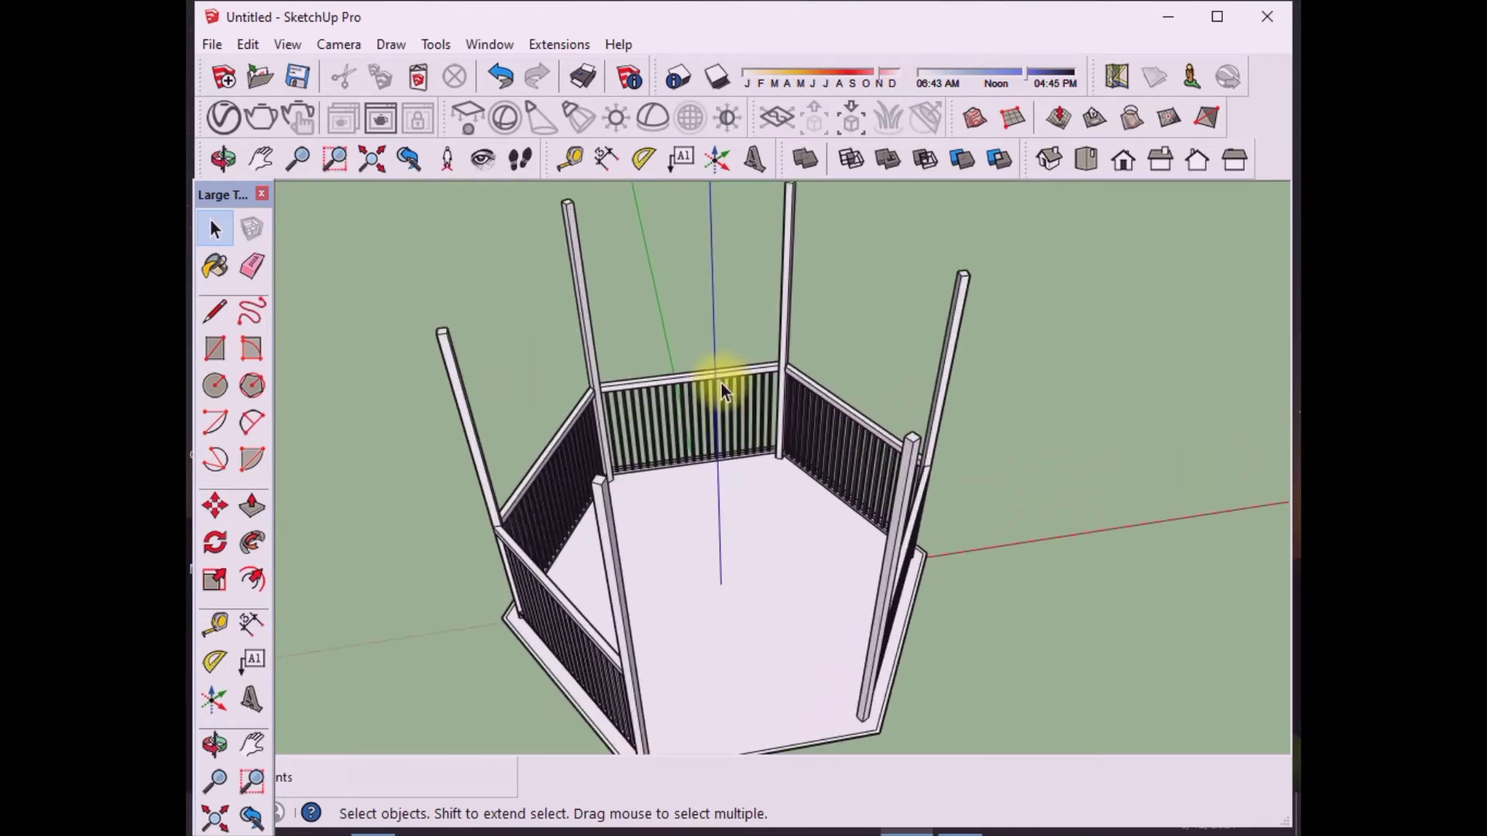
left_click(223, 159)
left_click_drag(615, 538, 589, 579)
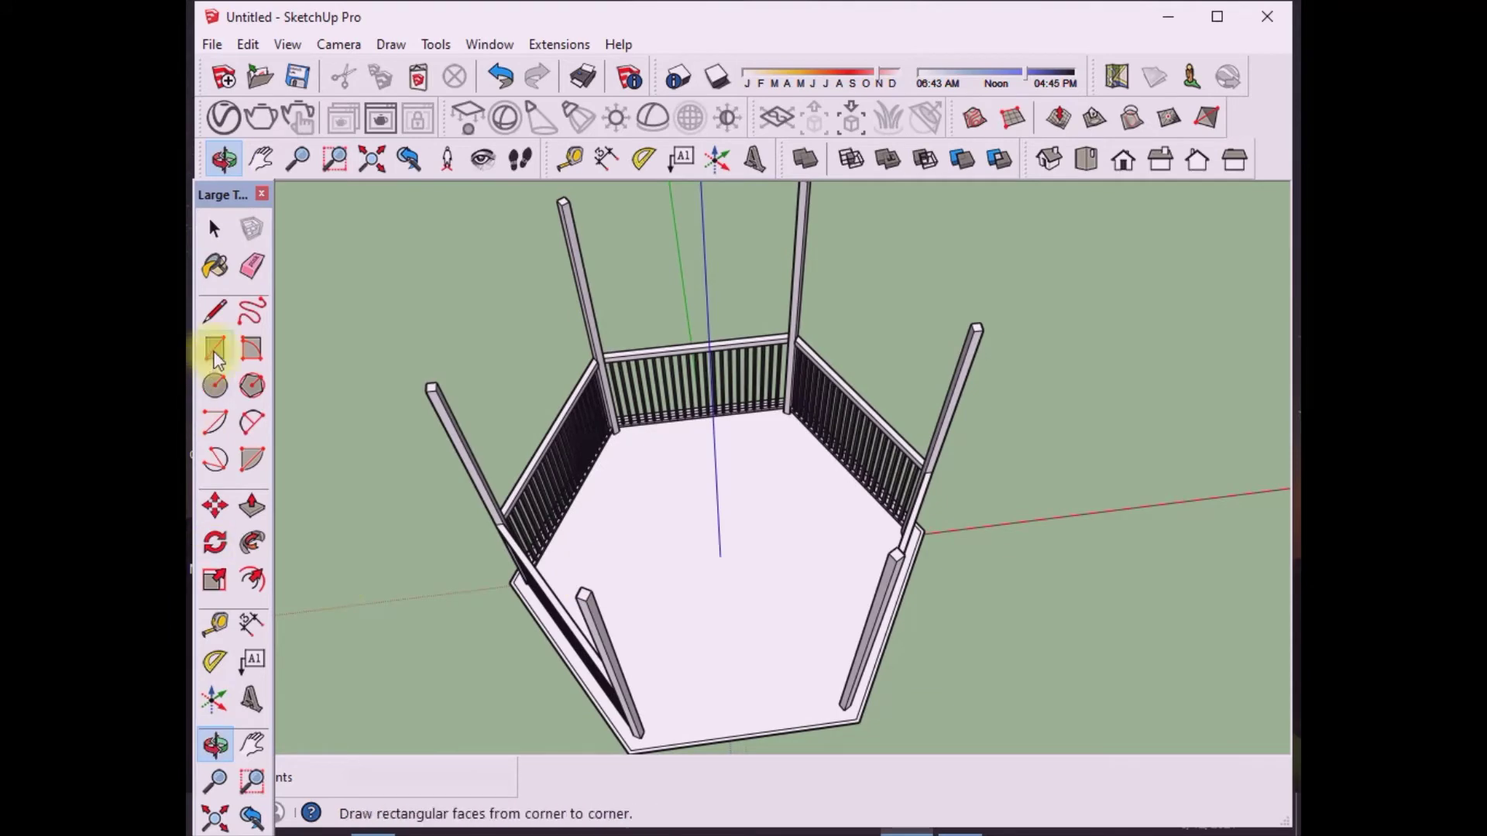
left_click(252, 385)
scroll(719, 550, "up", 5)
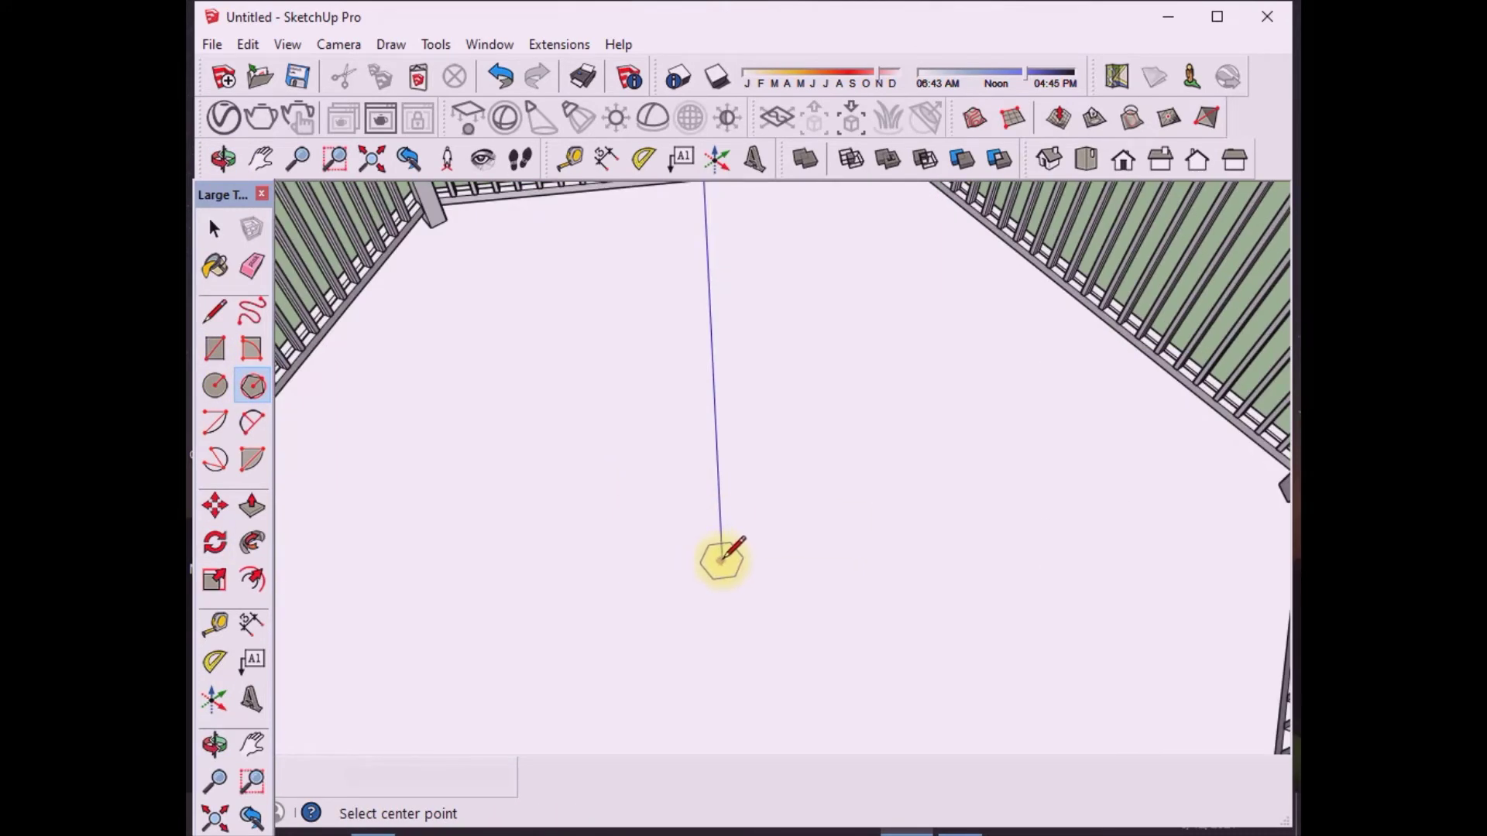
left_click(721, 559)
scroll(721, 559, "down", 5)
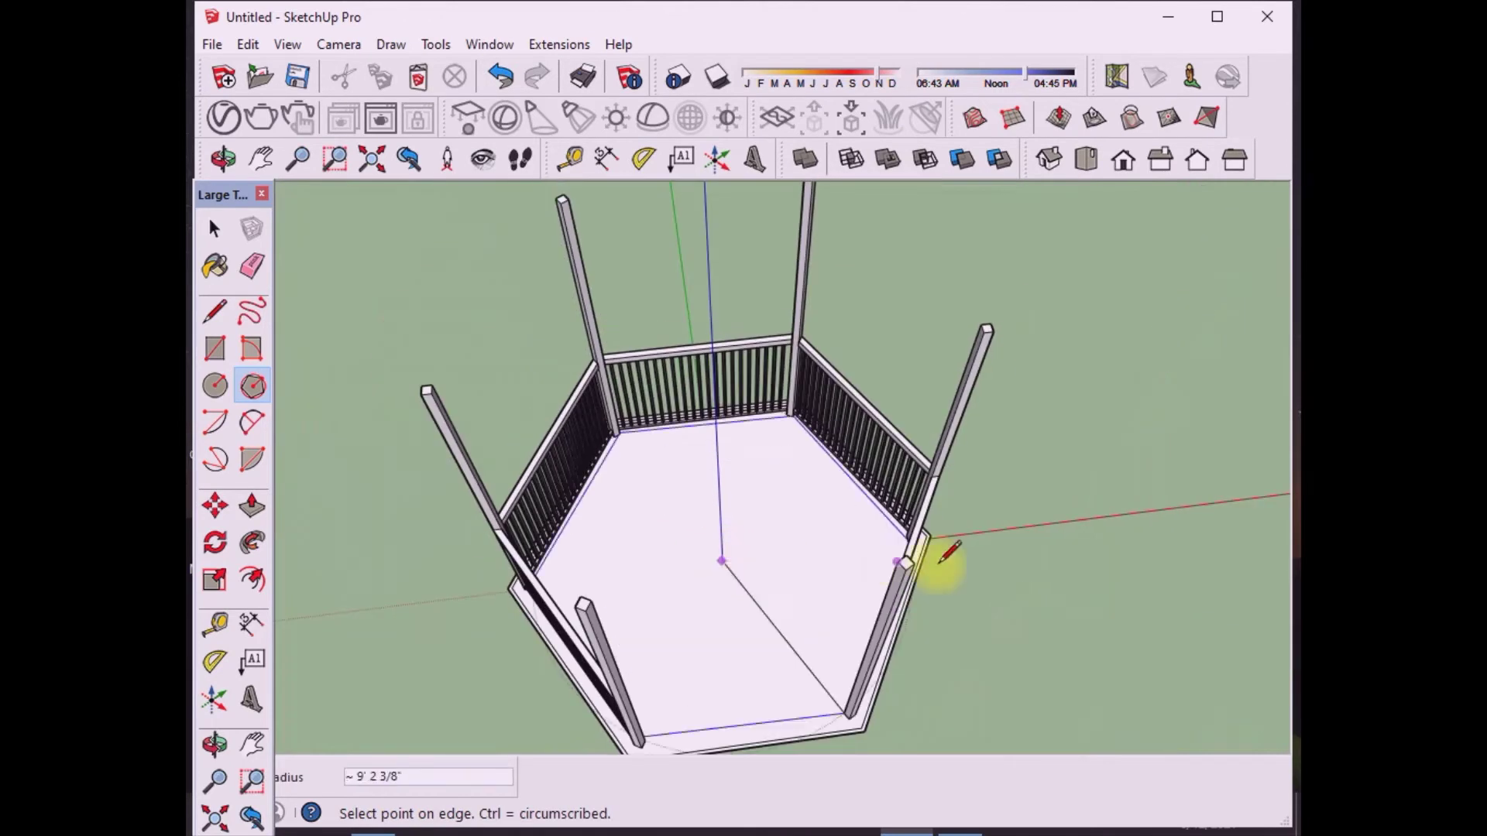
scroll(933, 535, "up", 4)
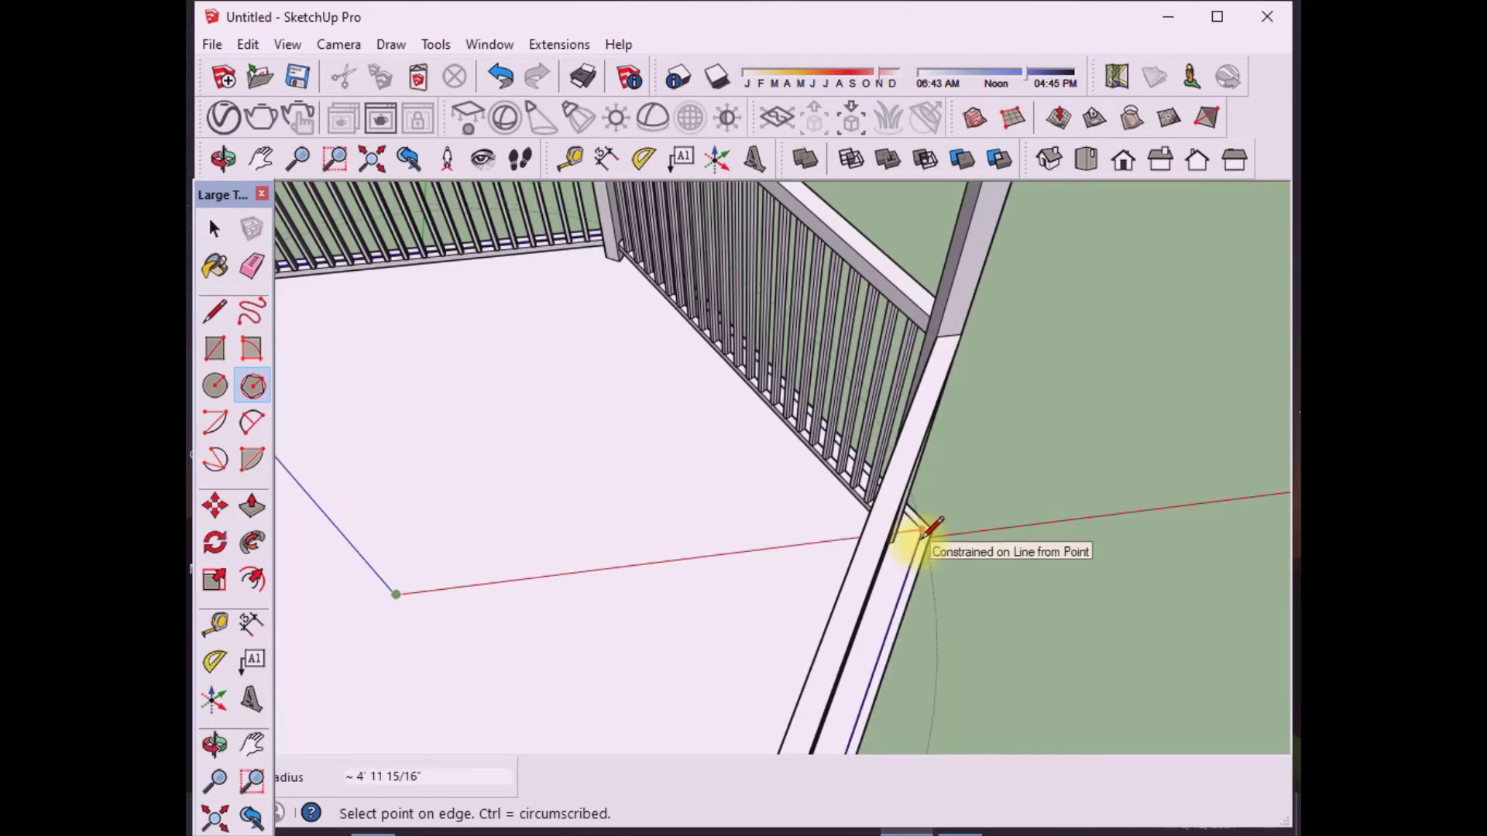
left_click(932, 529)
scroll(704, 558, "down", 5)
Step: Undo a misplaced hexagon copy, then start a Move copy of the deck floor face
scroll(703, 557, "up", 2)
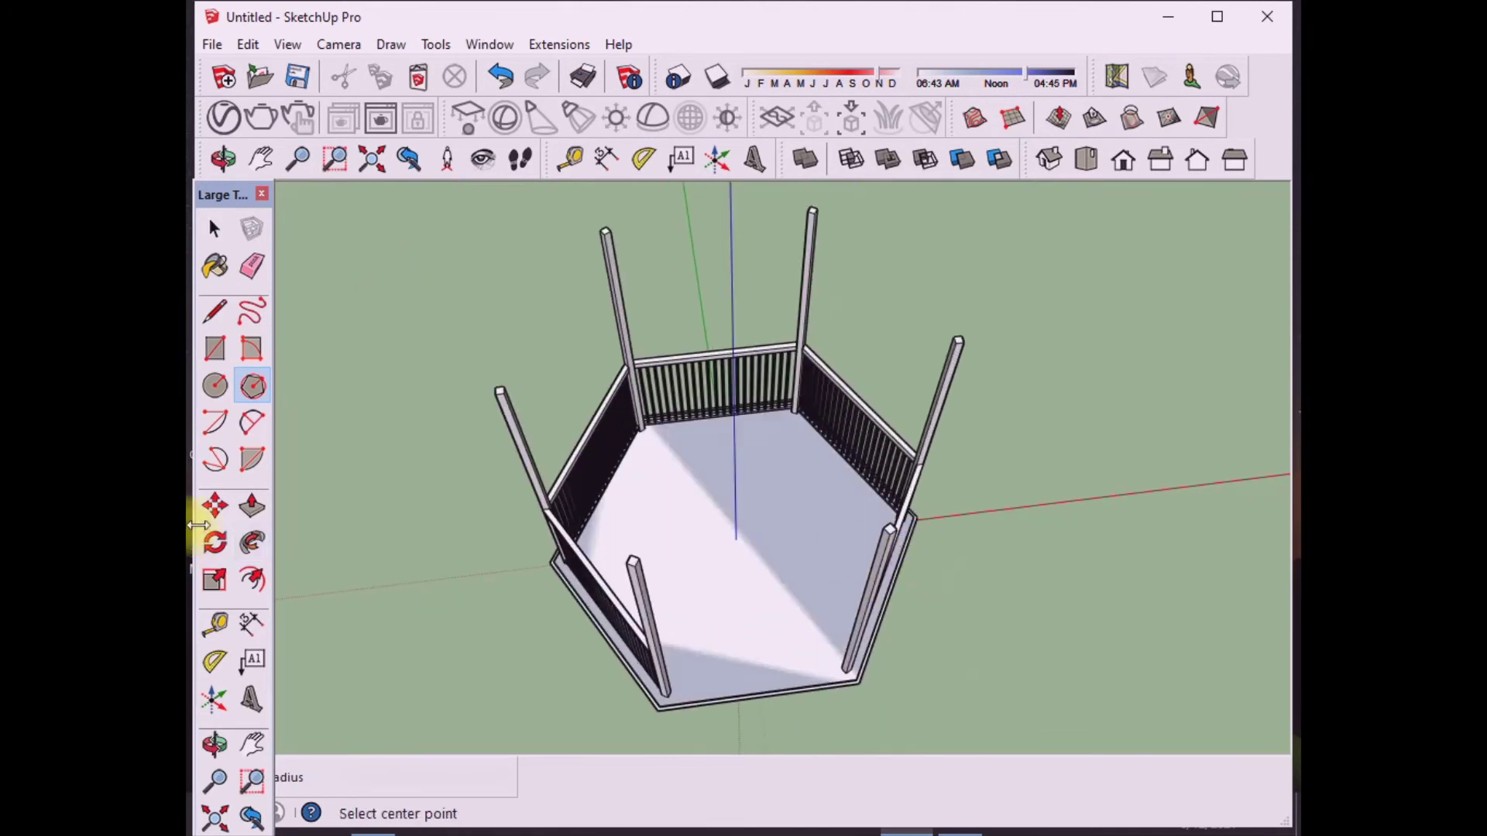
left_click(215, 506)
left_click(704, 624)
key("ctrl")
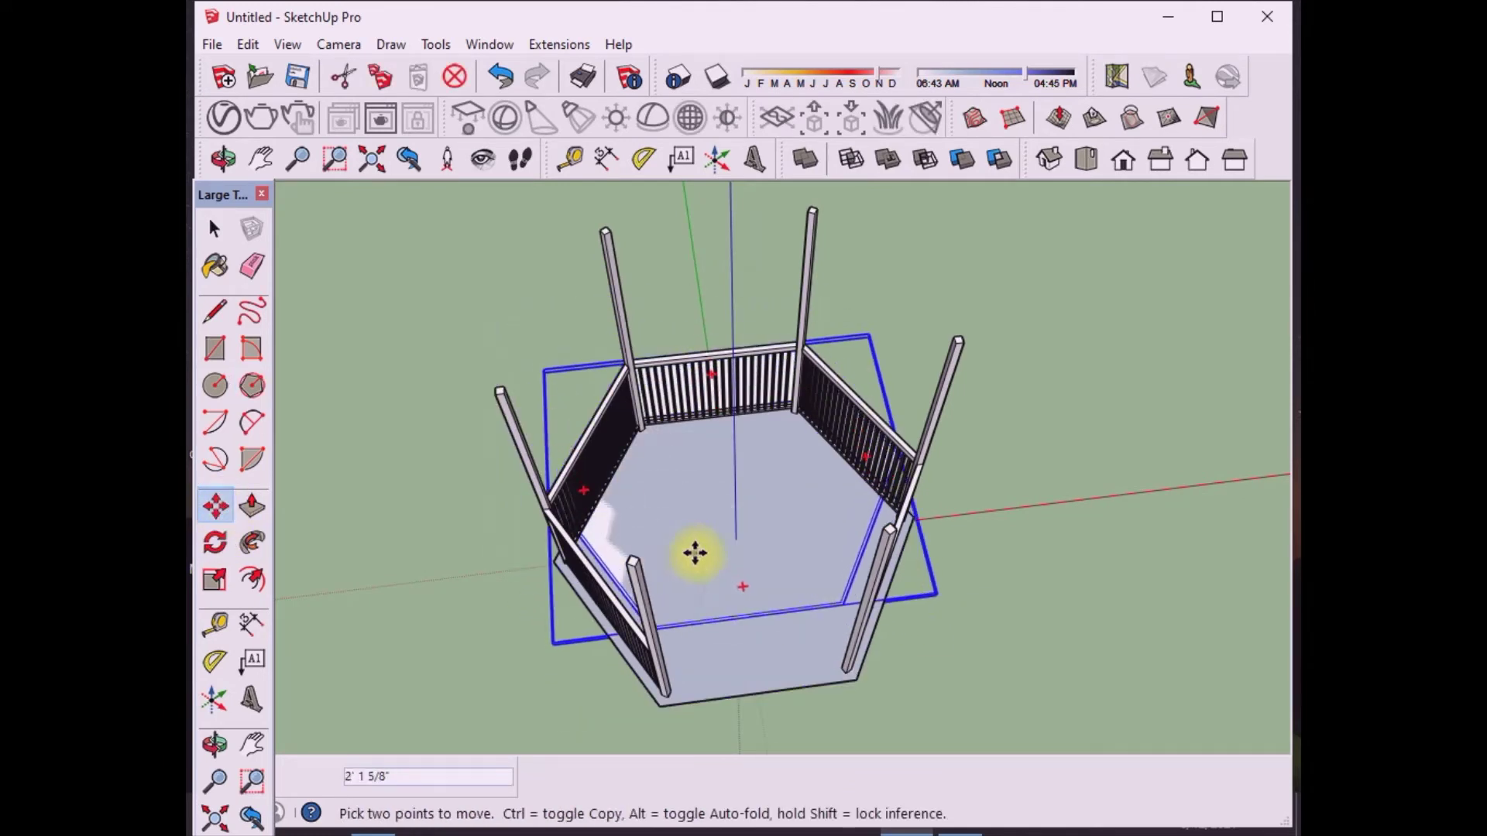
left_click(541, 347)
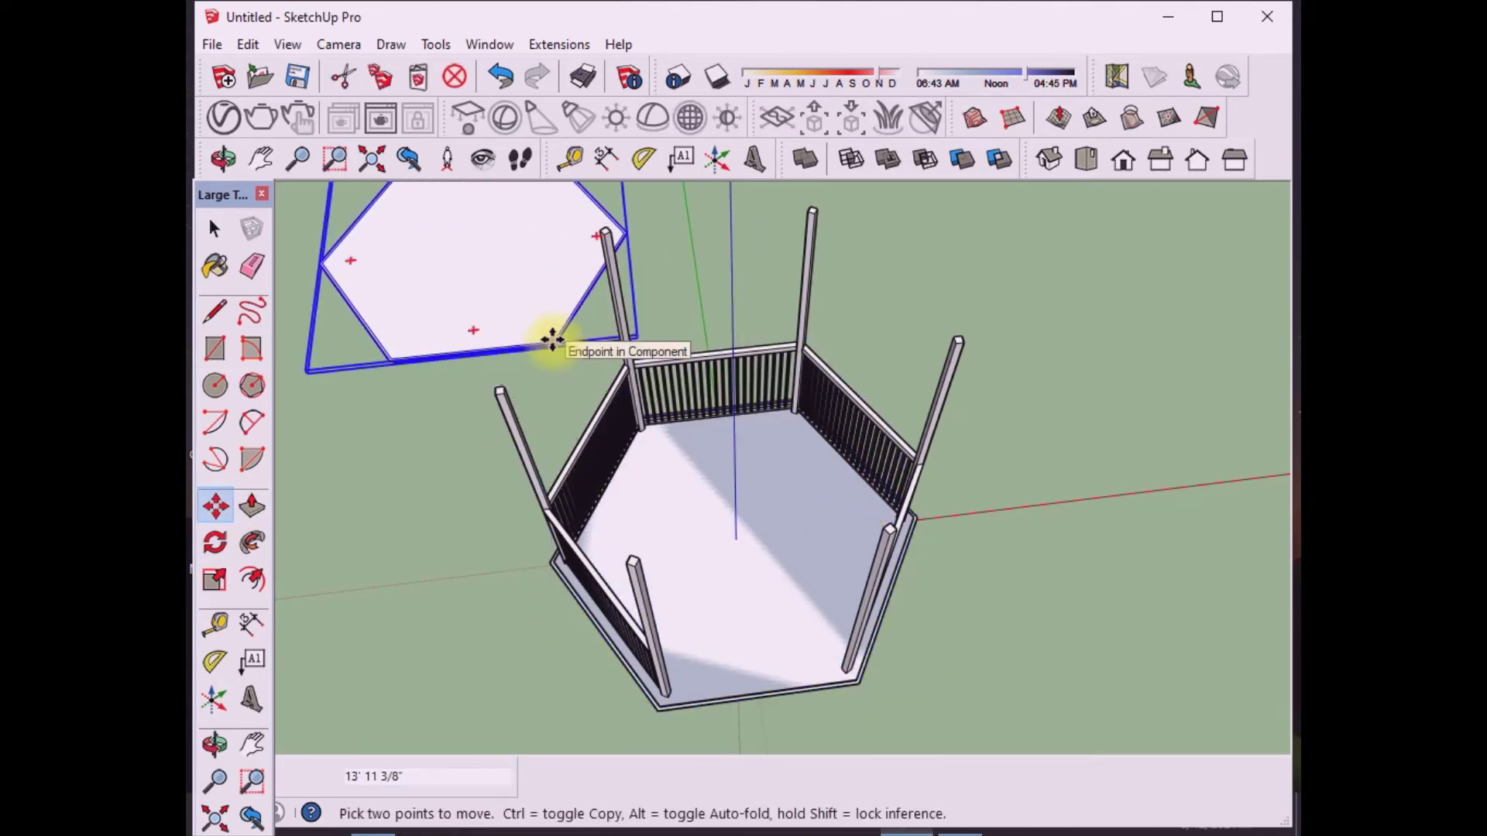
key("ctrl+z")
left_click(215, 228)
left_click(630, 459)
scroll(700, 674, "up", 3)
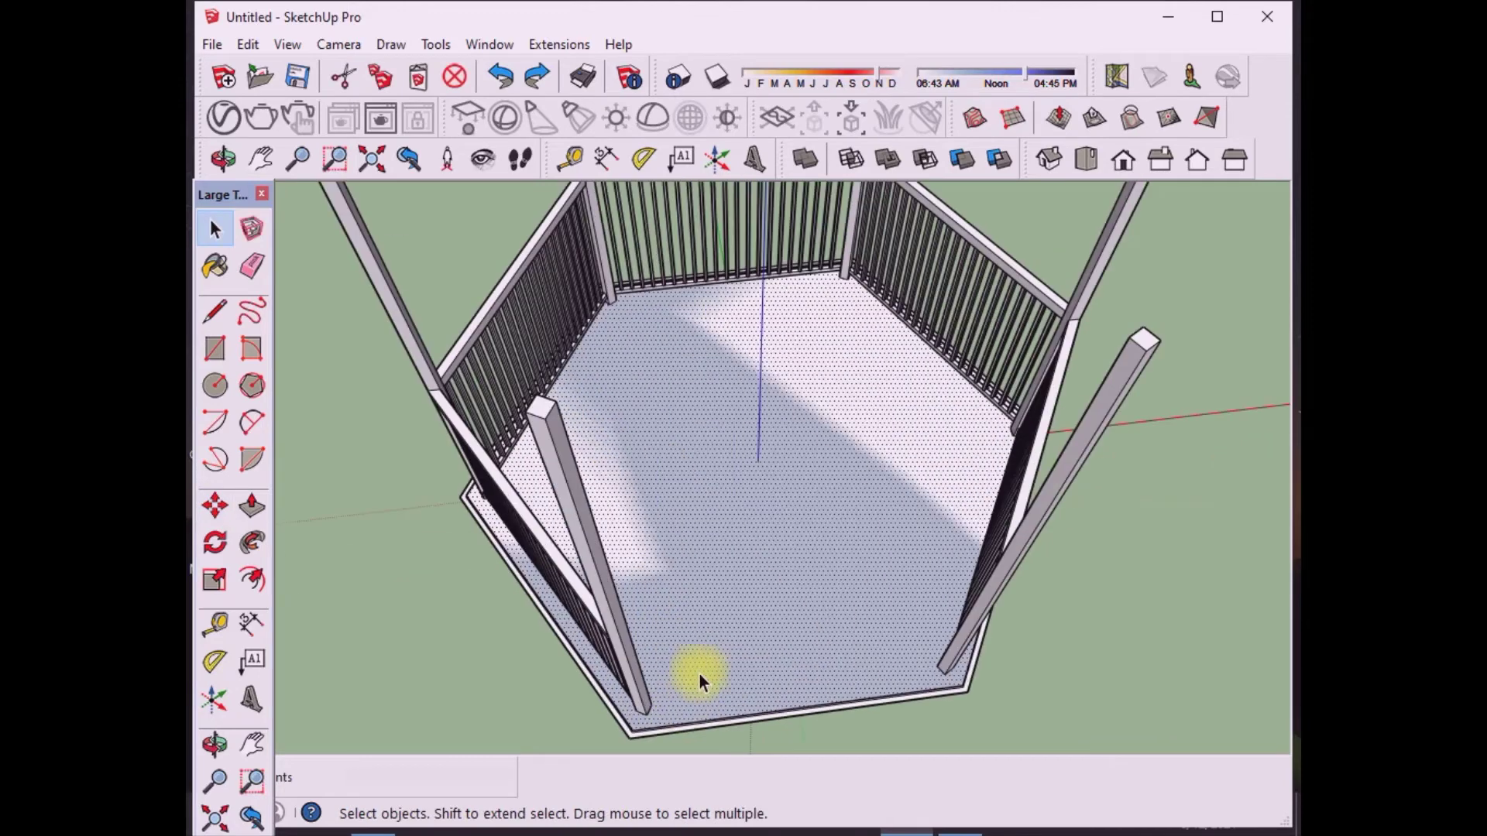
left_click(215, 505)
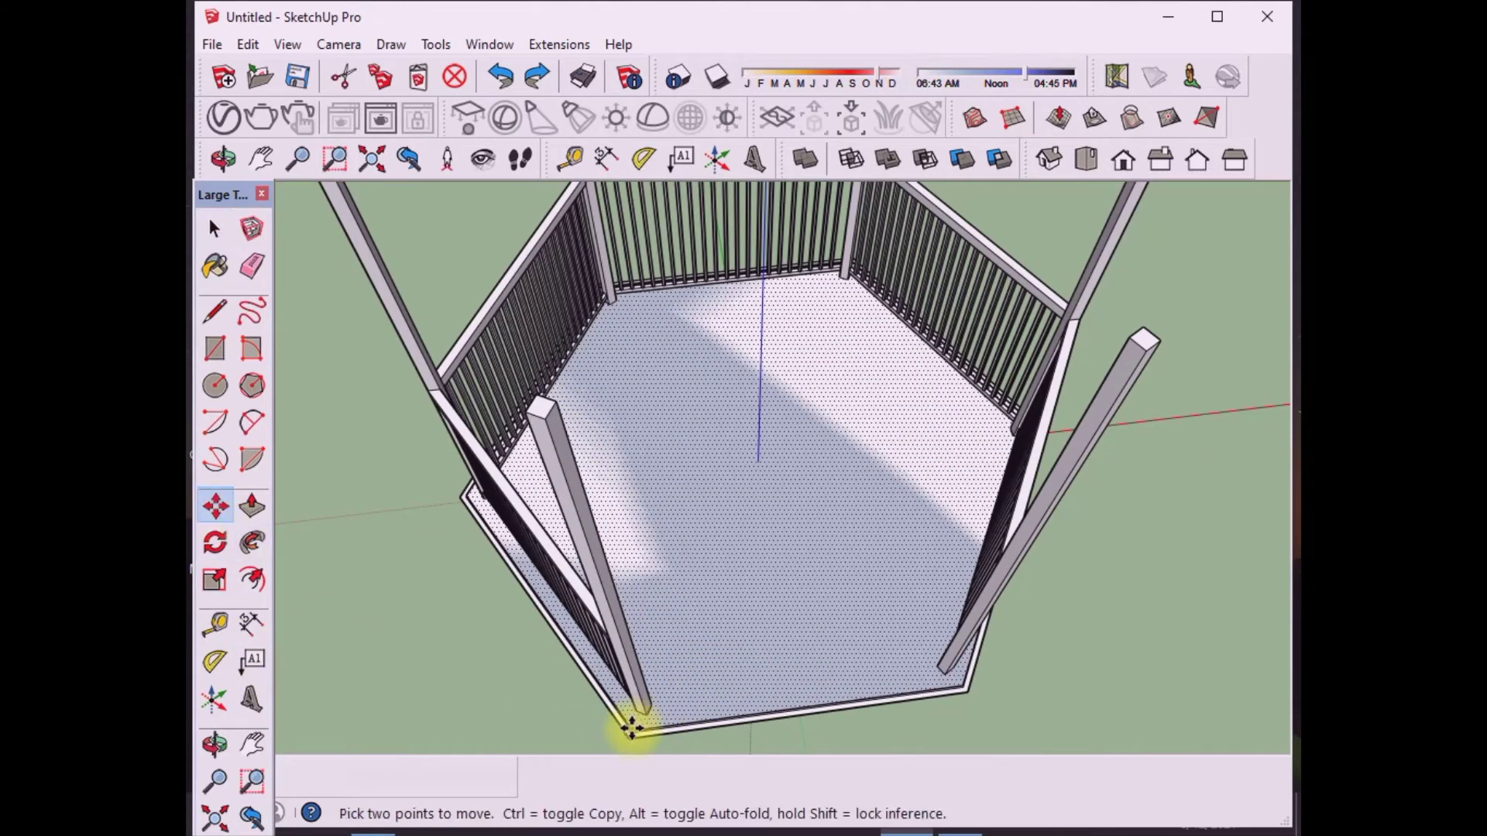
left_click(651, 711)
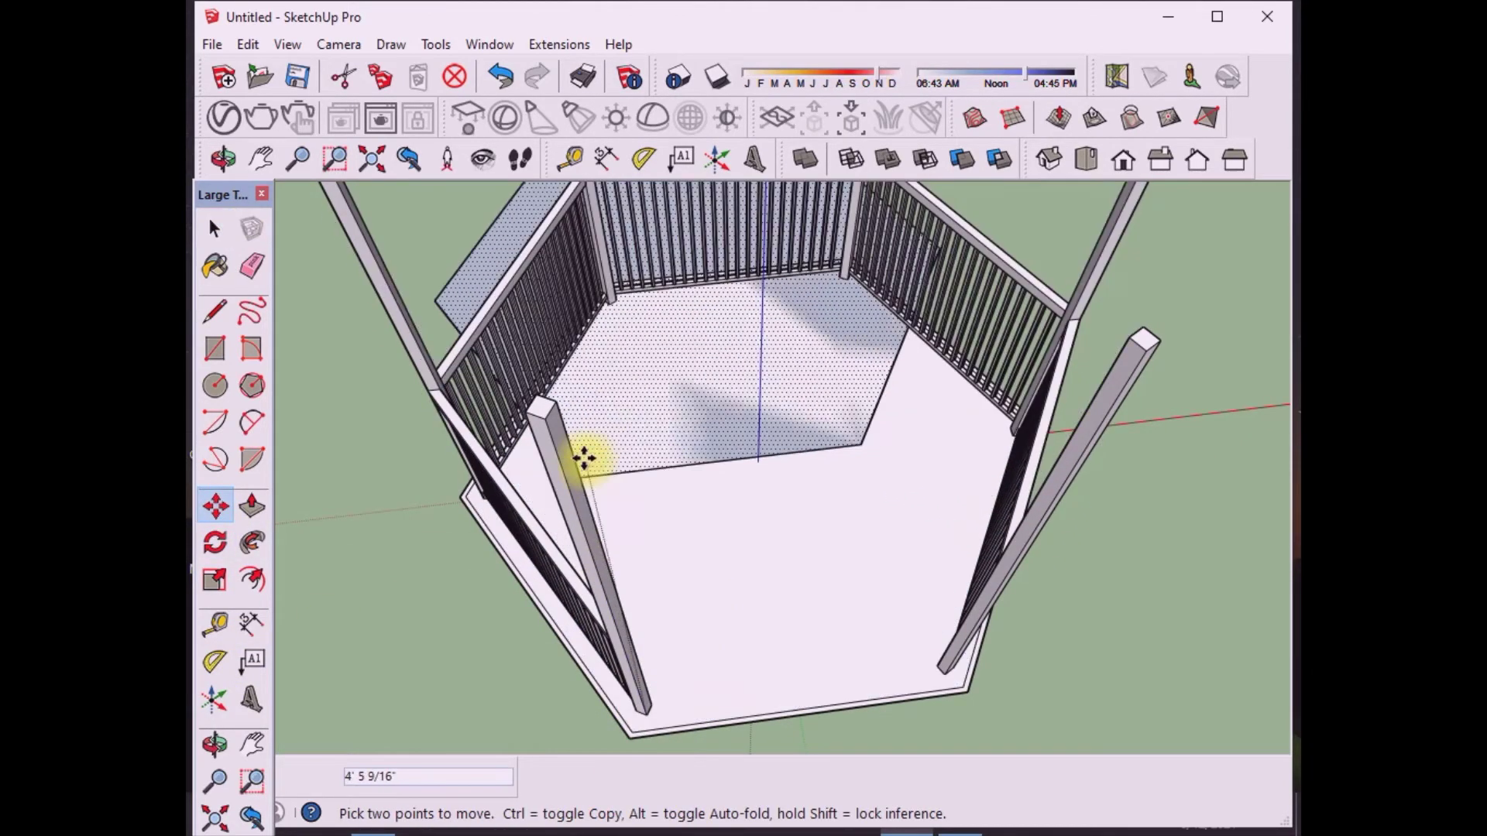
Step: Set the deck copy atop the posts and offset its edge outward into an overhang
scroll(542, 421, "down", 5)
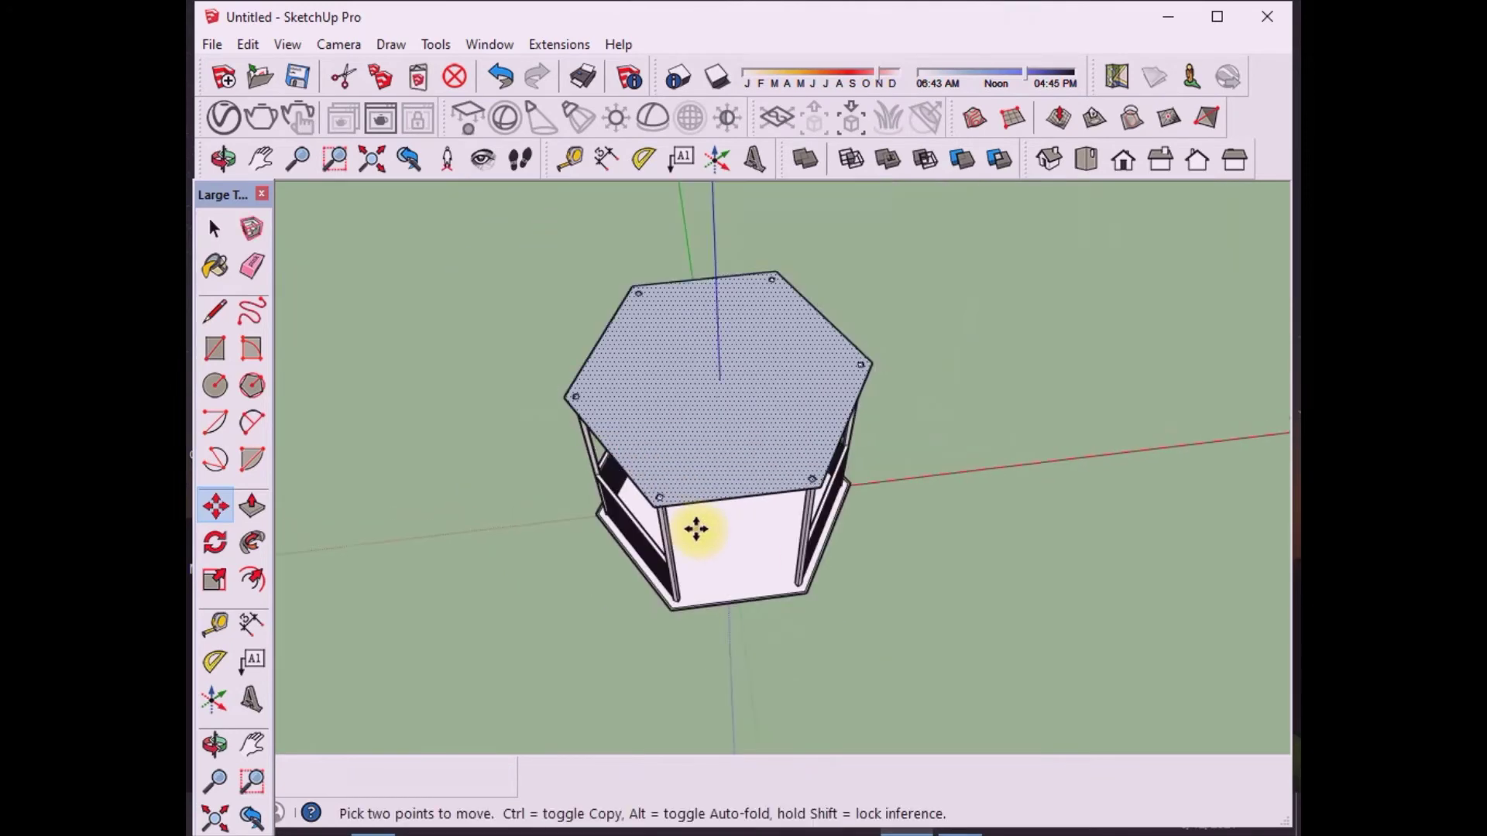
left_click(643, 487)
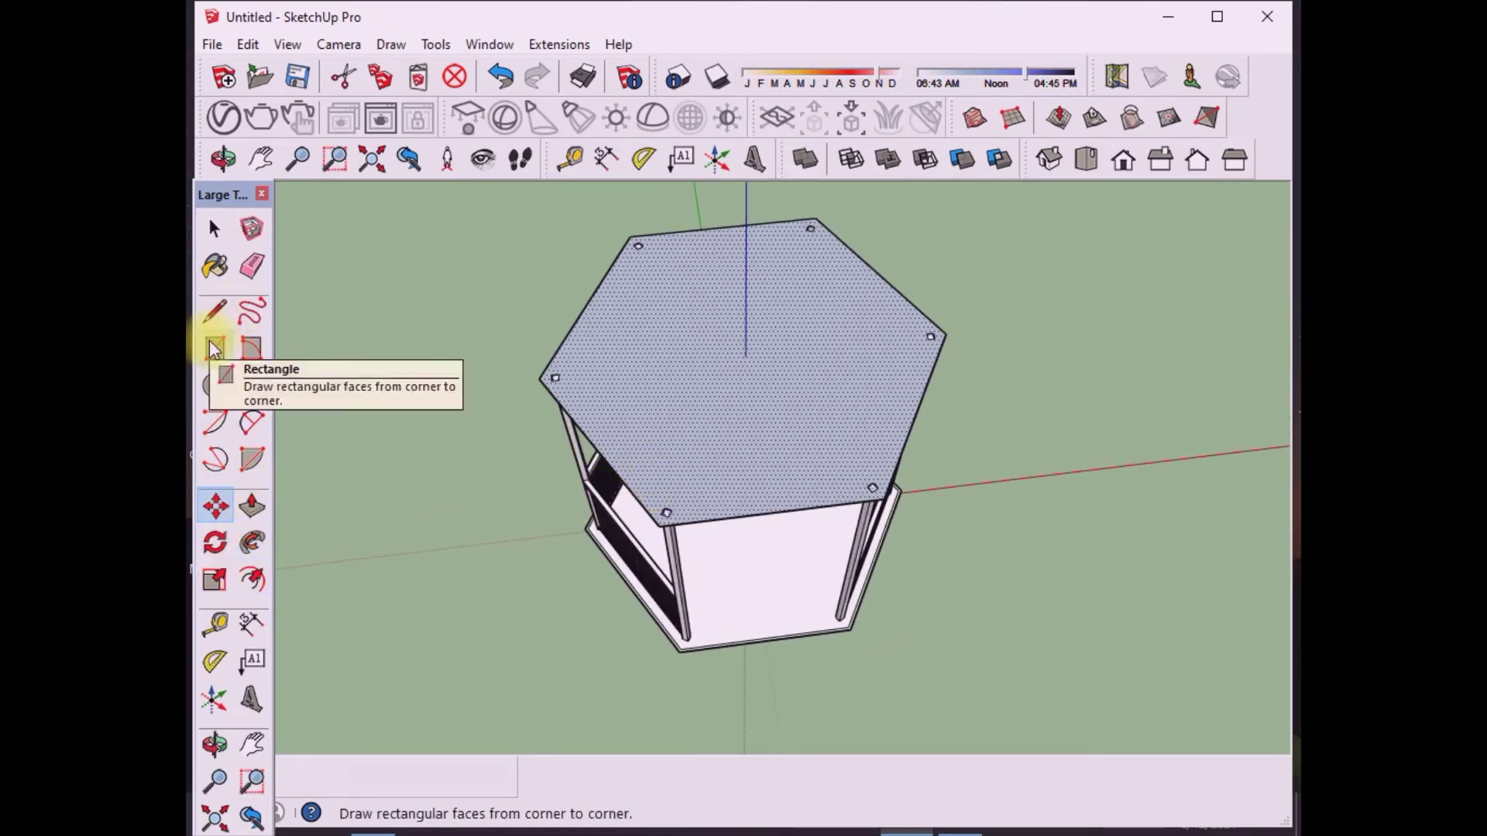
left_click(252, 579)
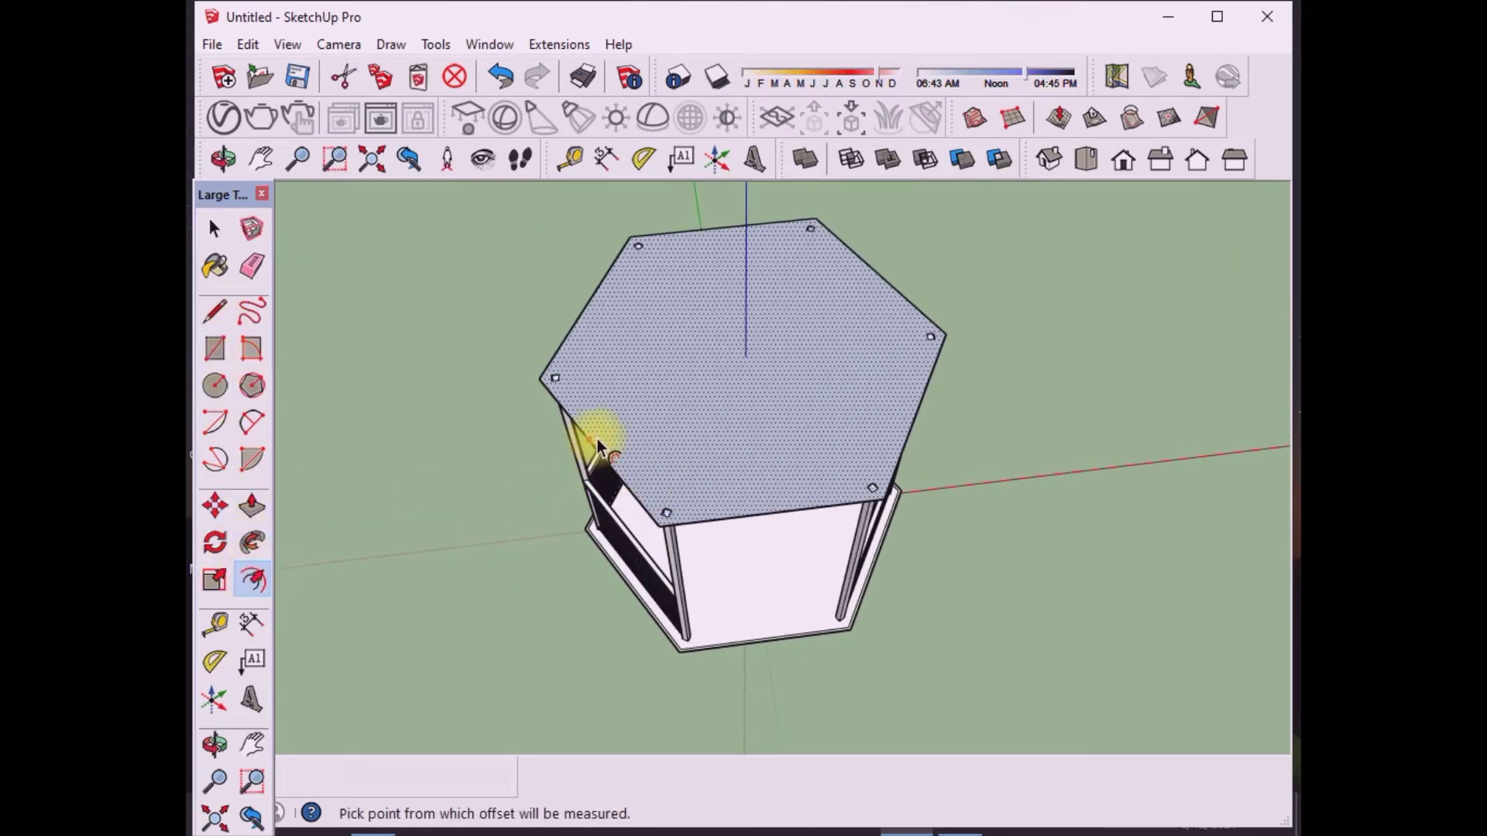
left_click(593, 439)
type("3")
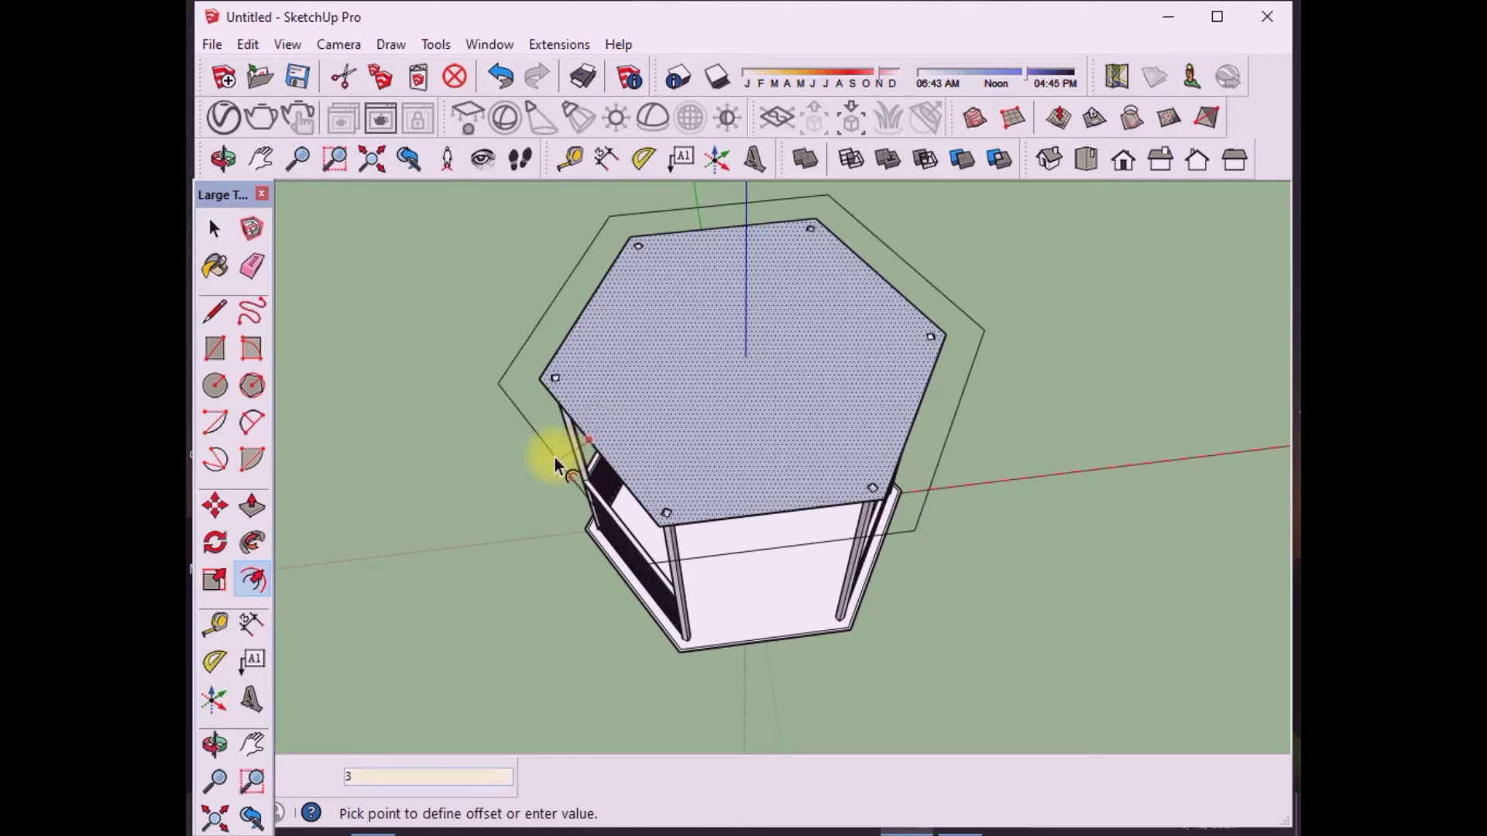
key("Return")
key("ctrl+z")
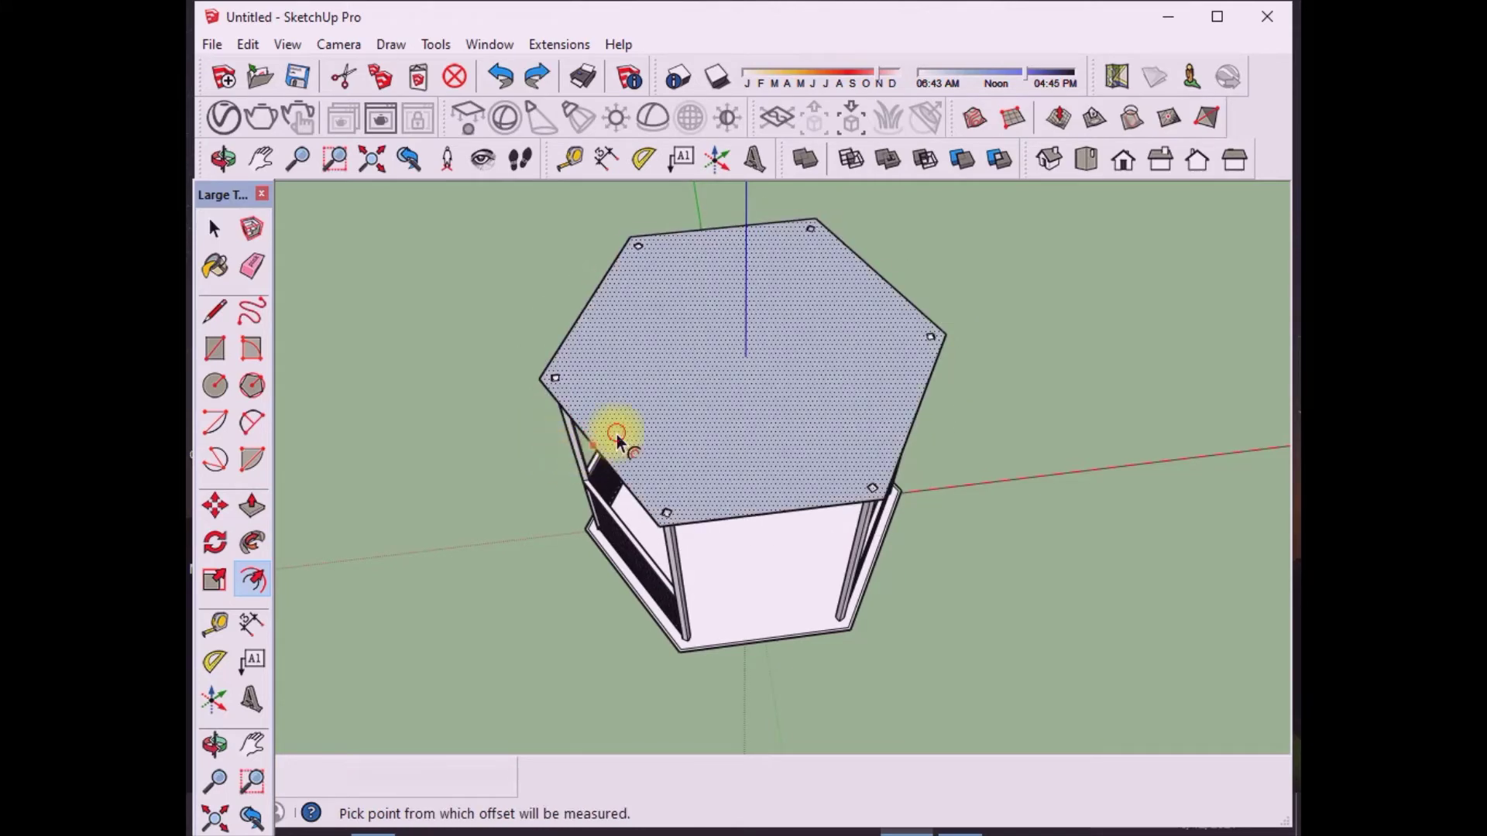
left_click(592, 446)
left_click(564, 477)
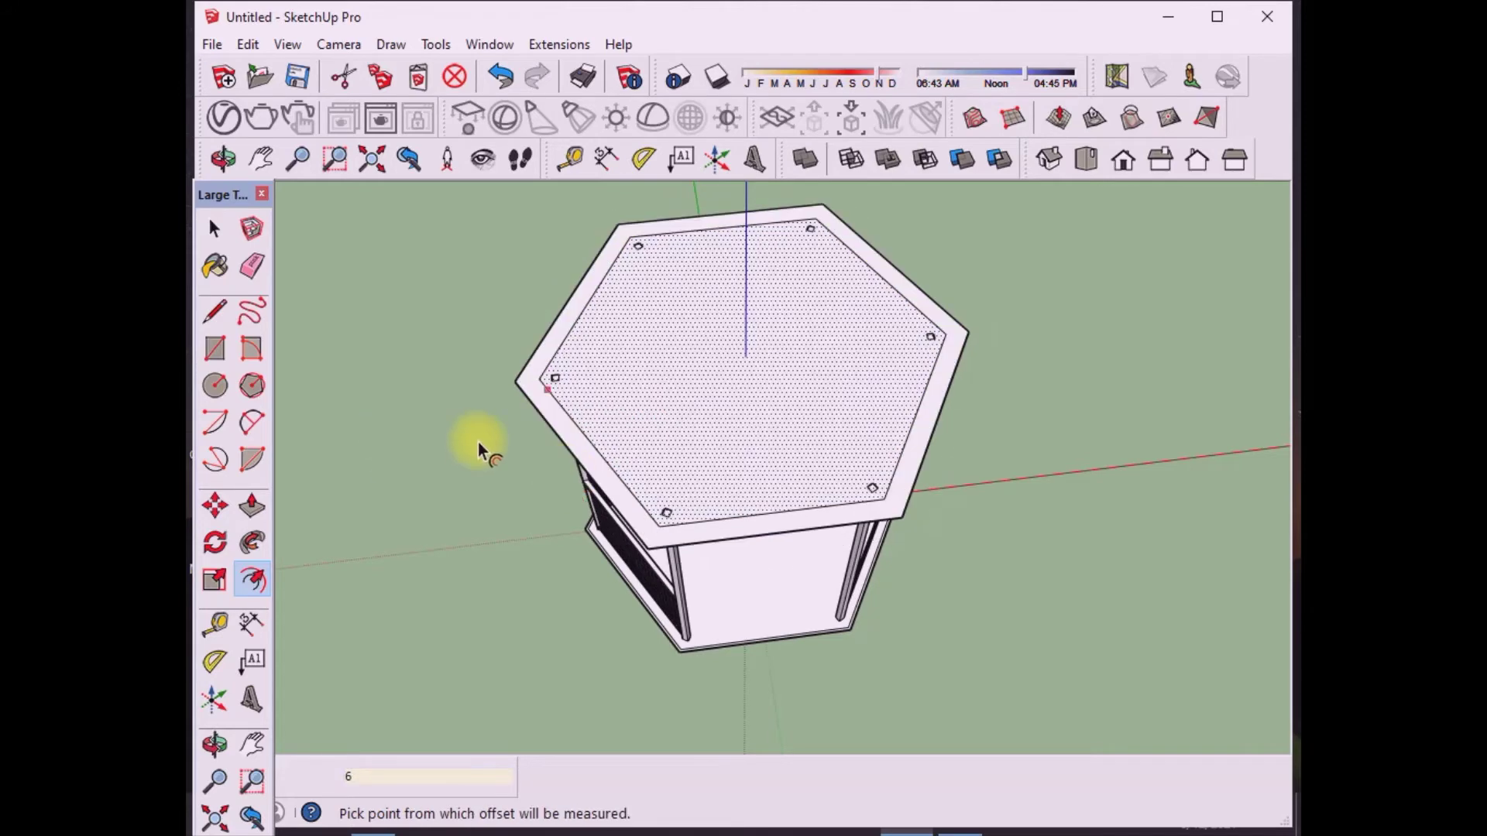
scroll(557, 411, "up", 3)
scroll(436, 347, "down", 1)
Step: Delete the inner hexagon outline, leaving the enlarged roof slab face selected
left_click(215, 228)
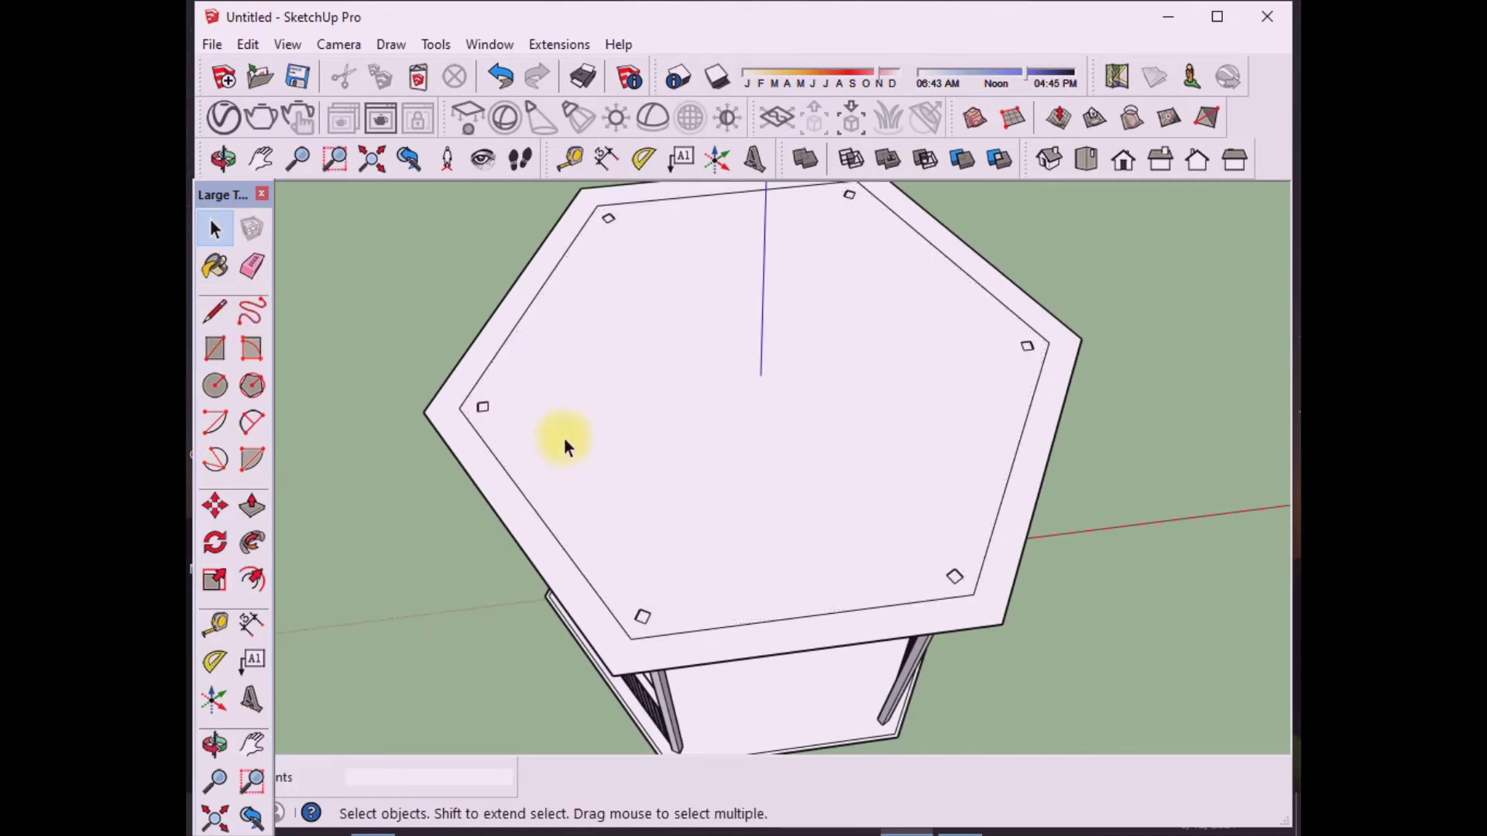
left_click(535, 515)
key("Delete")
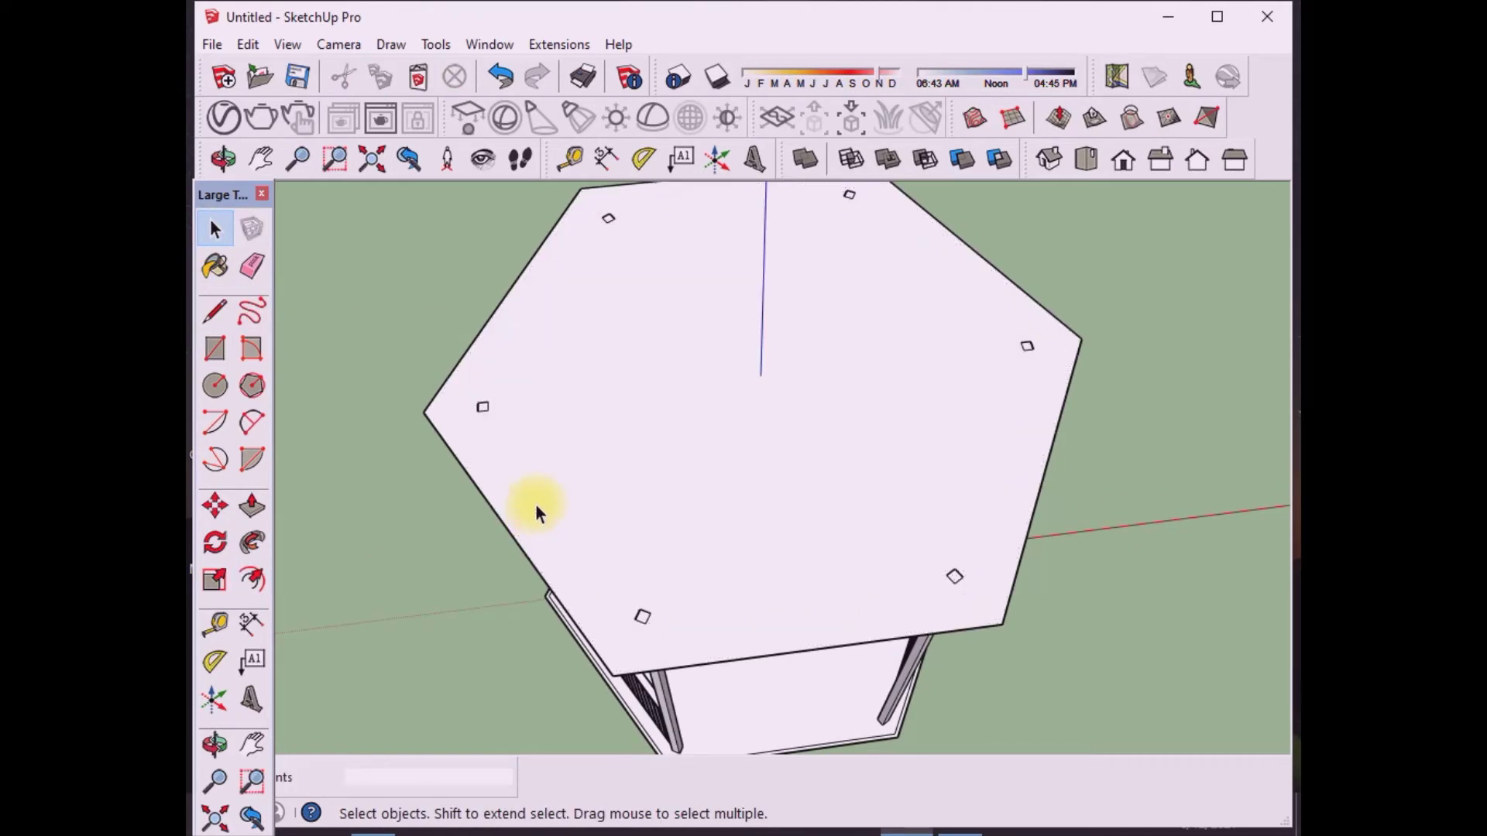
scroll(536, 504, "down", 3)
left_click(647, 498)
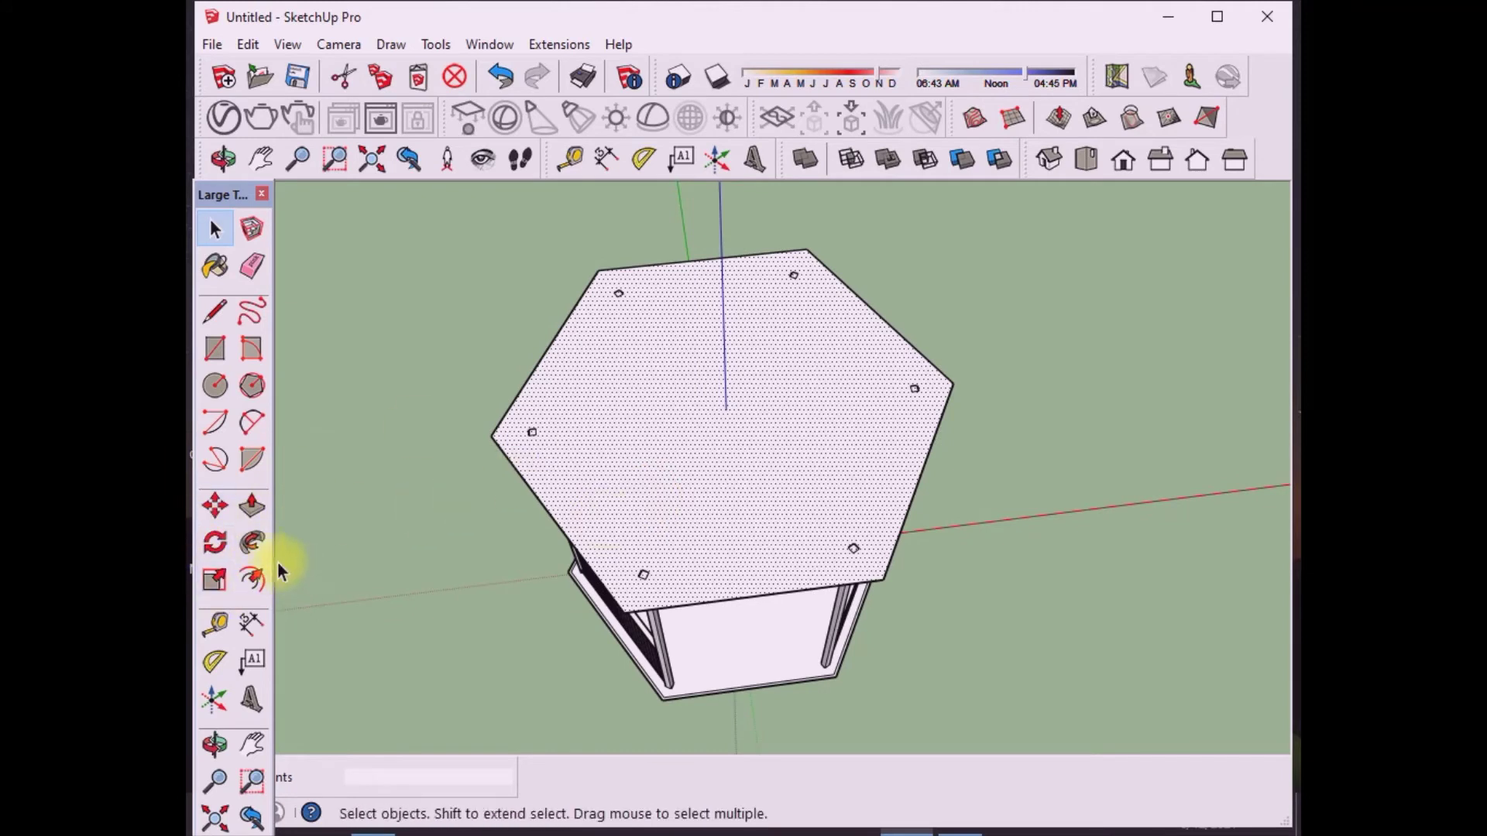
left_click(252, 579)
Step: Offset the roof slab inward to mark a small central hexagon
left_click(493, 438)
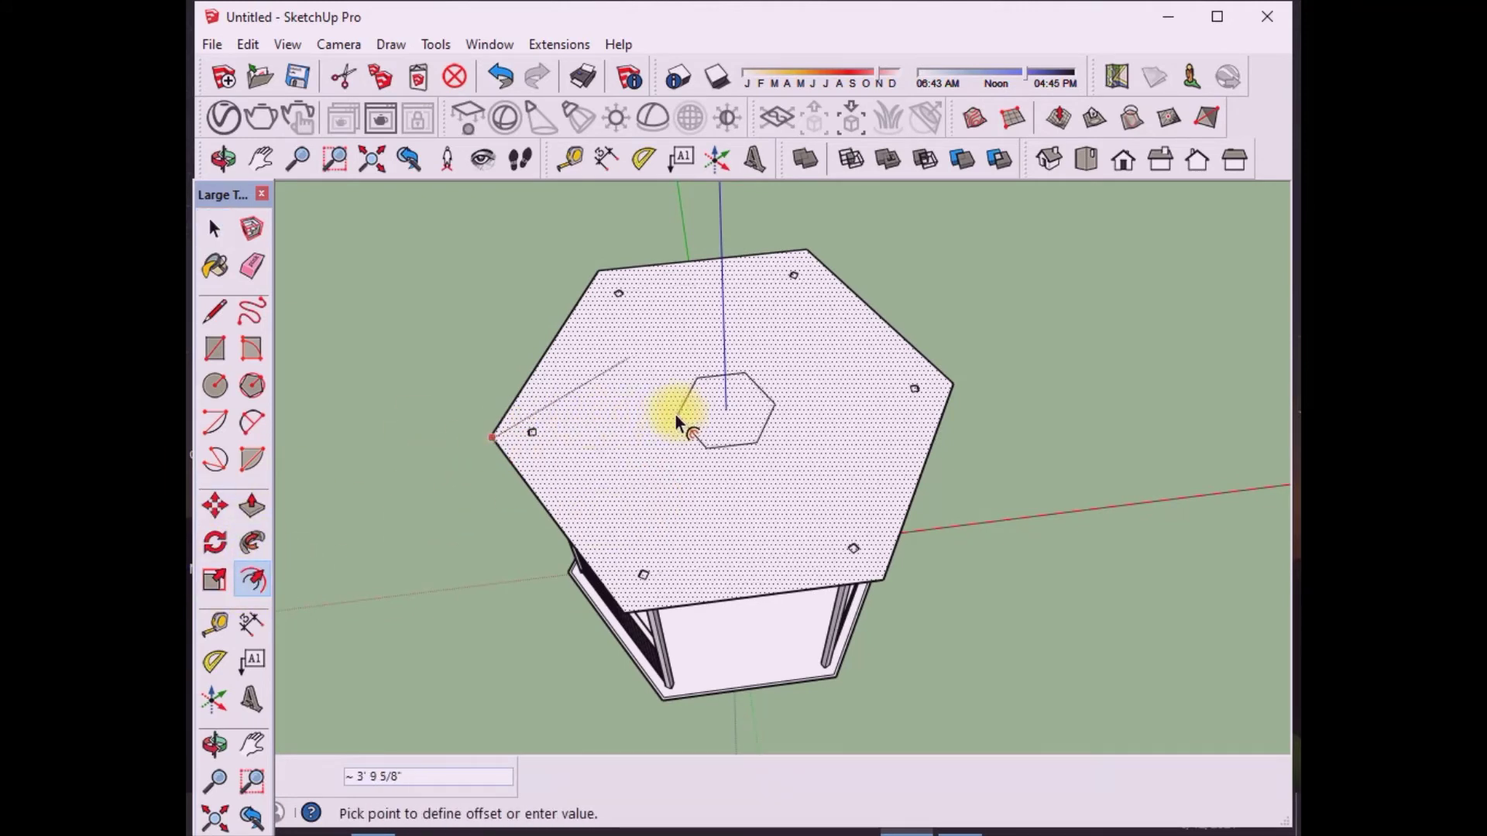
left_click(675, 415)
scroll(662, 436, "up", 3)
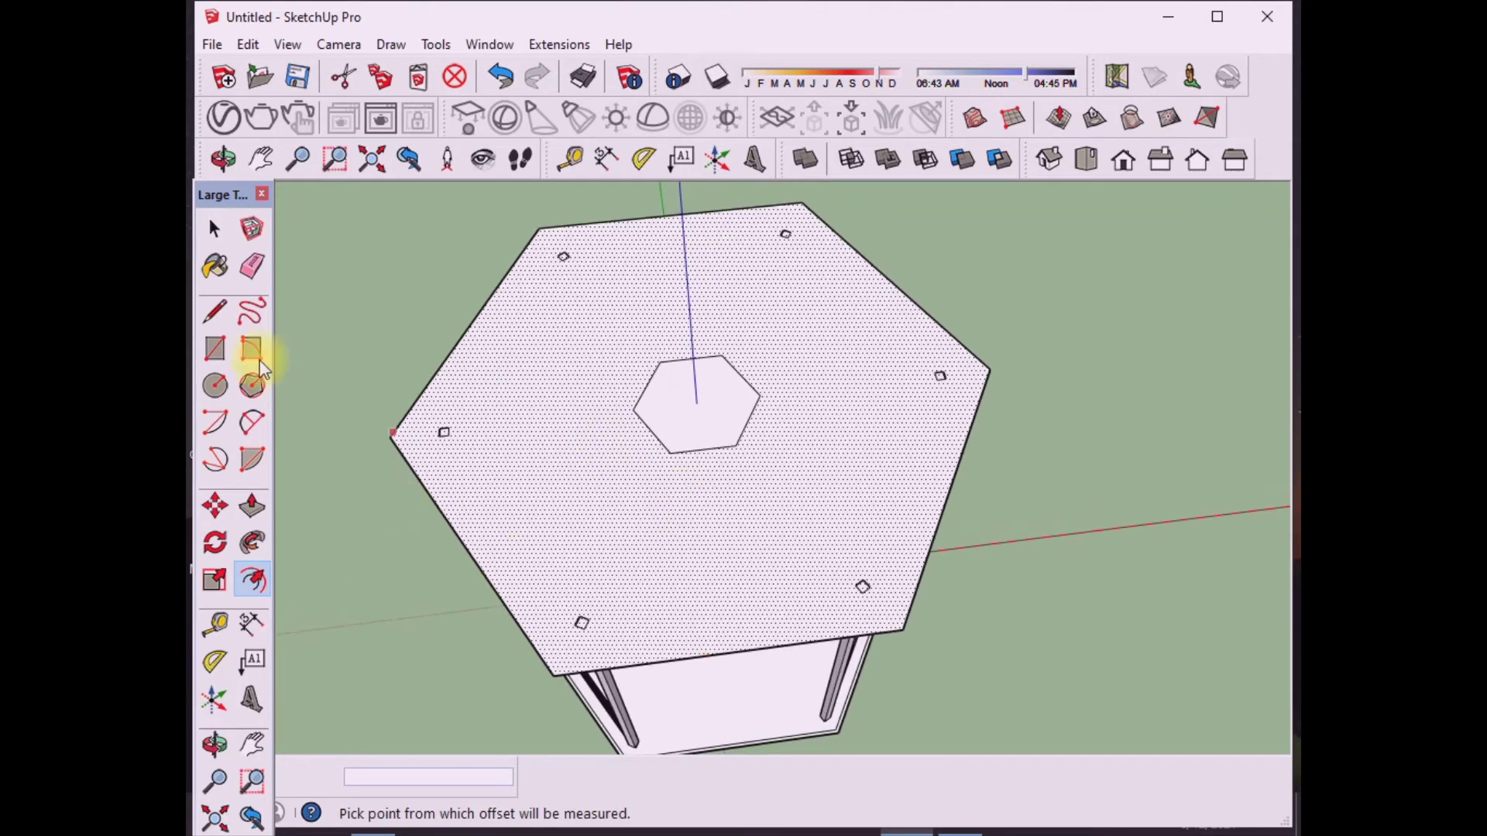
Step: Push/Pull the slab's outer ring up 1 inch for thickness
key("space")
left_click(250, 505)
left_click(530, 521)
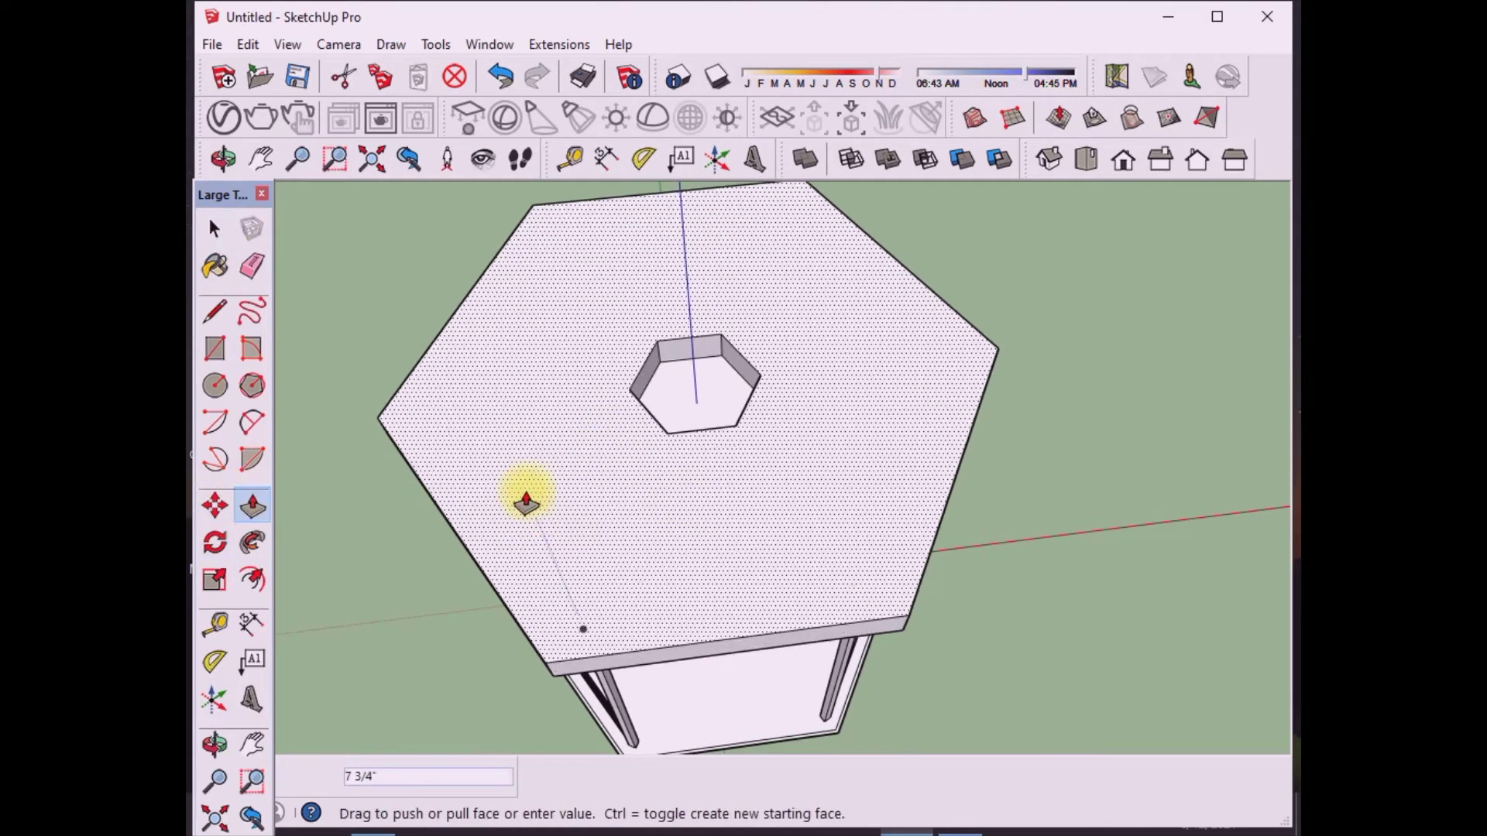
type("1")
key("Return")
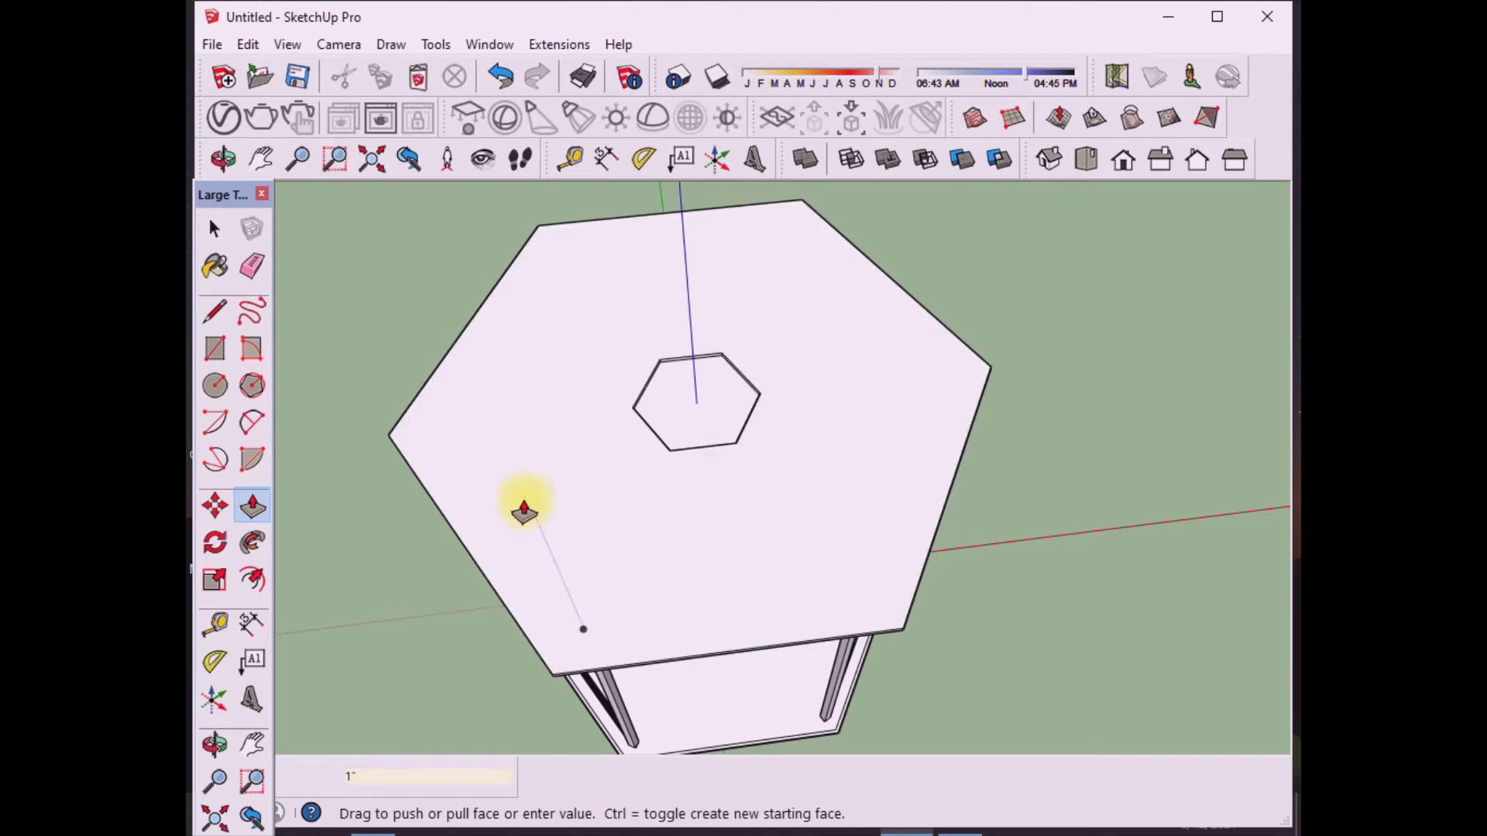
Step: Pull the central hexagon up 6 inches into a prism
left_click(745, 405)
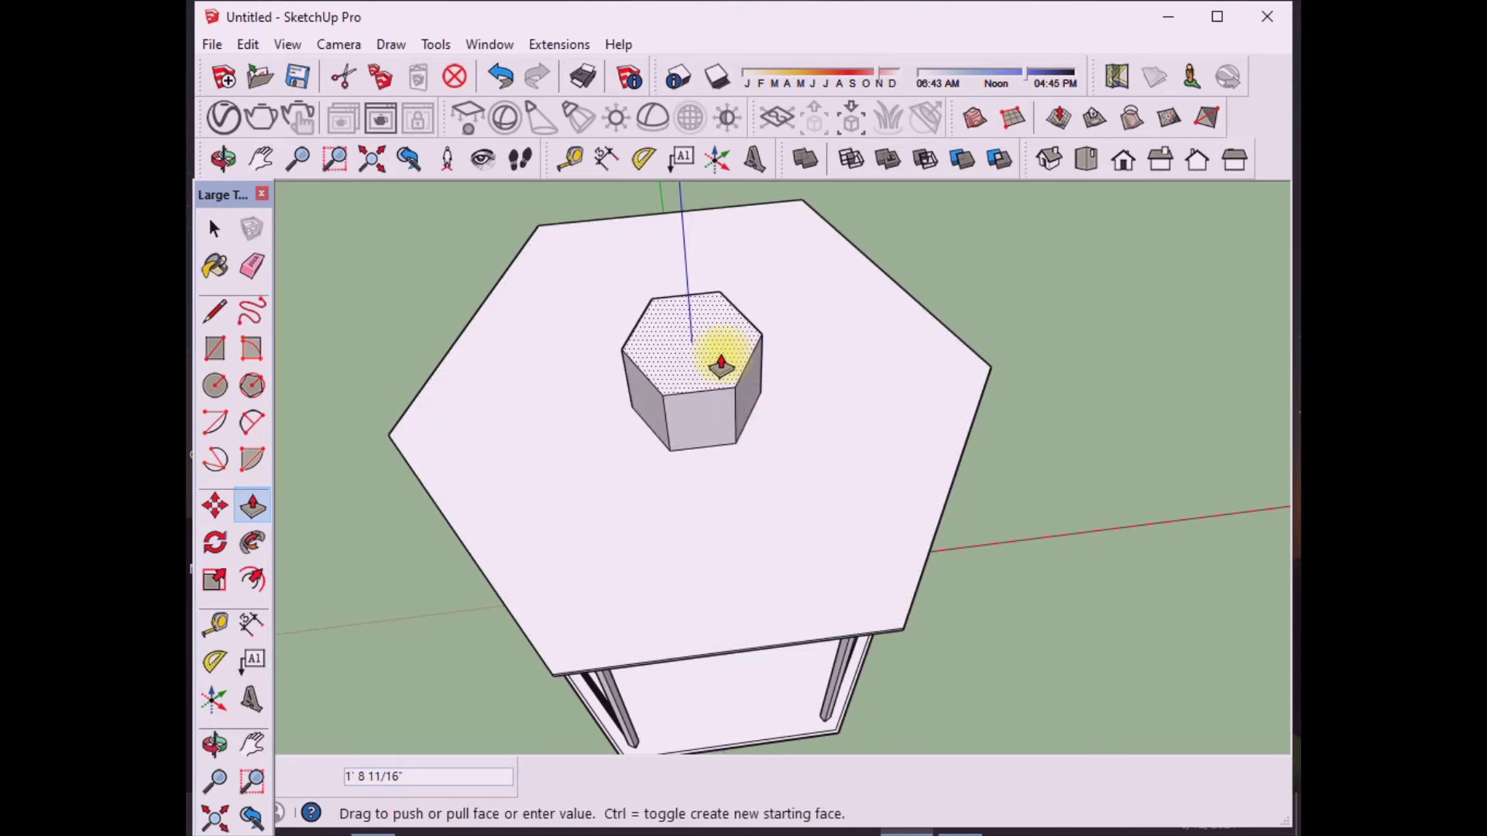
key("Return")
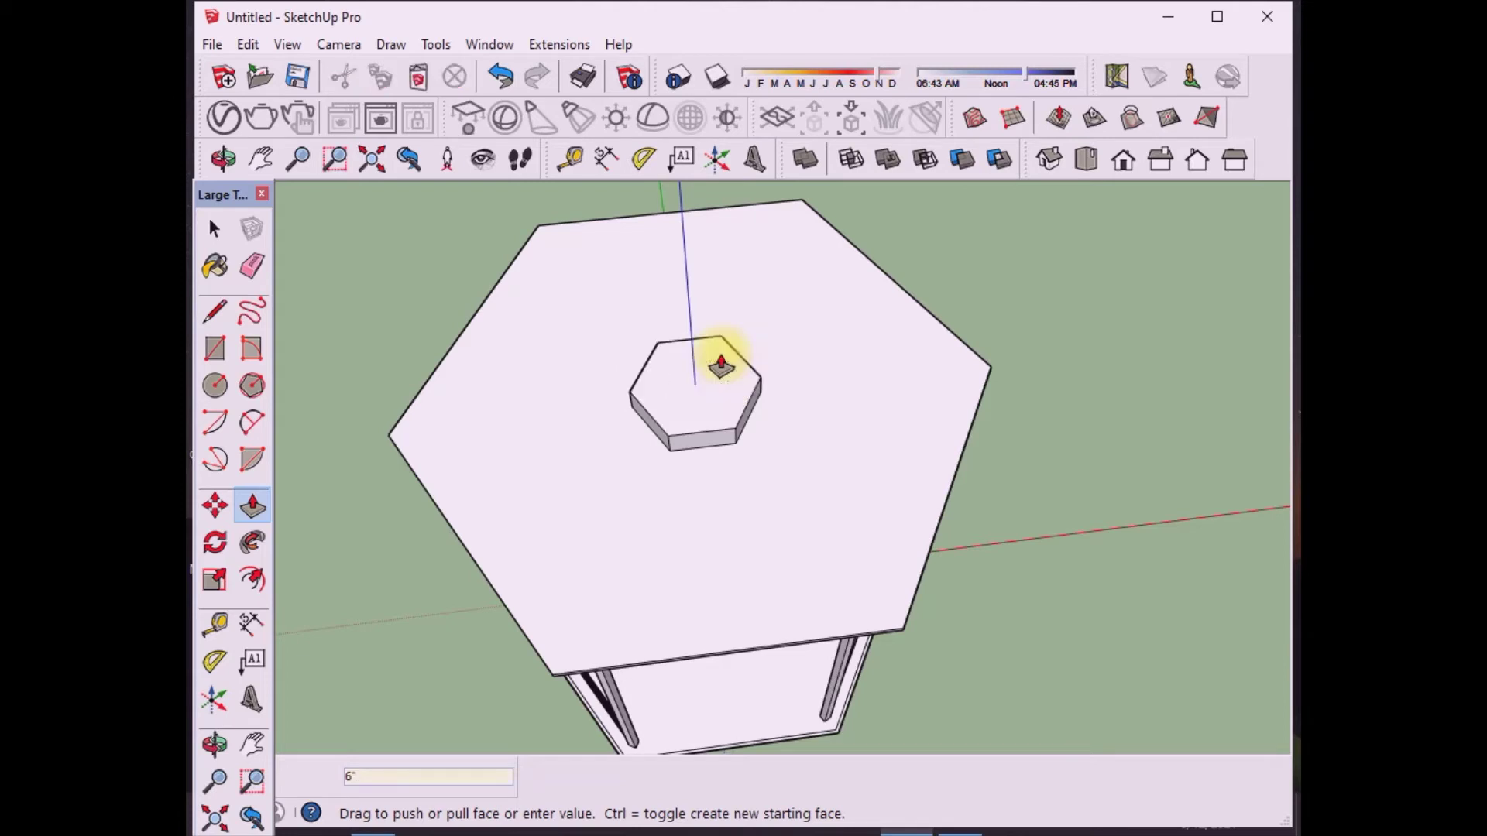
left_click(700, 405)
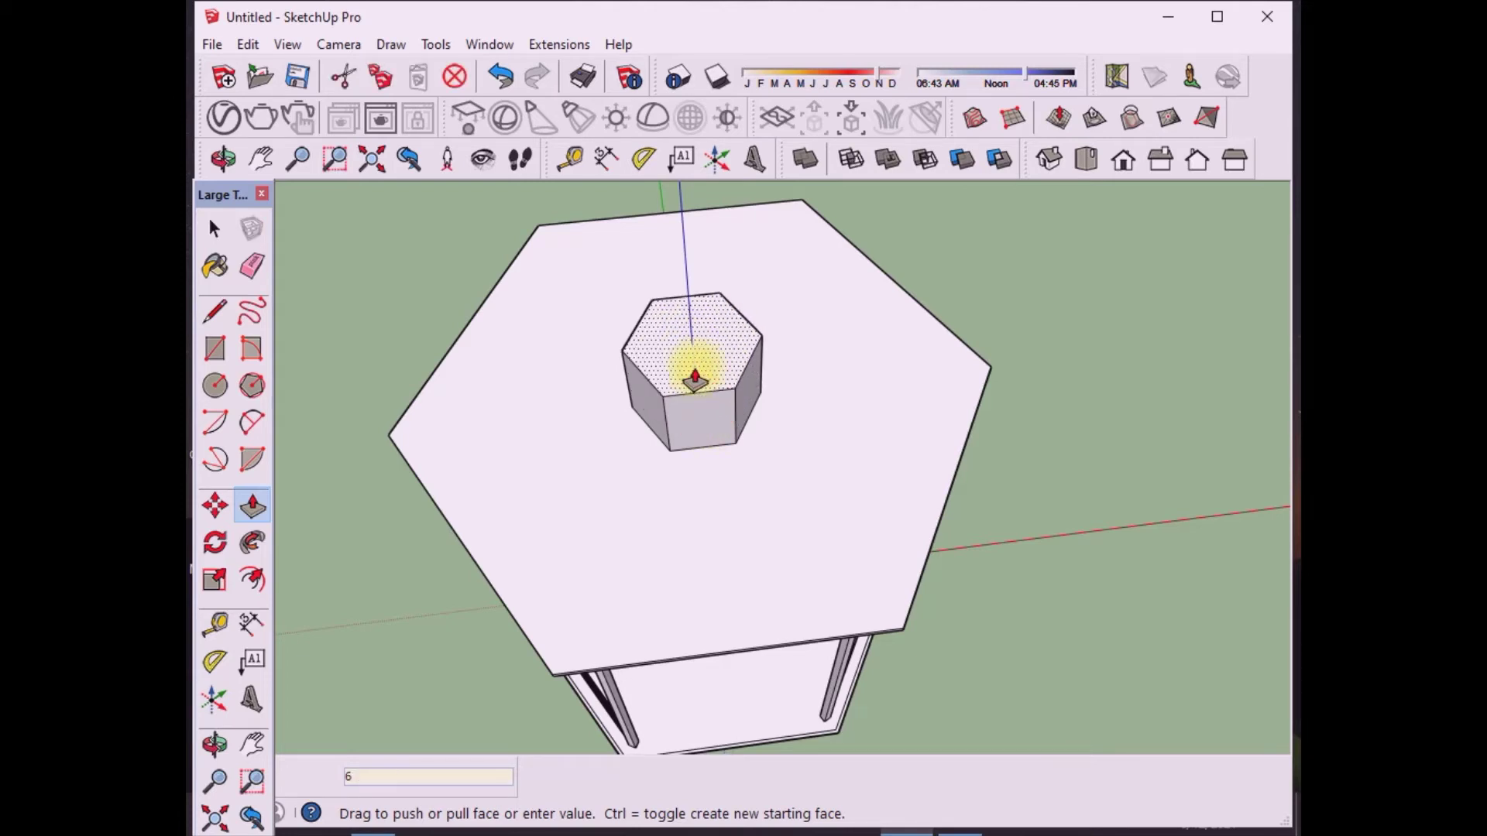
key("Return")
scroll(689, 395, "up", 3)
scroll(612, 414, "down", 4)
left_click(226, 159)
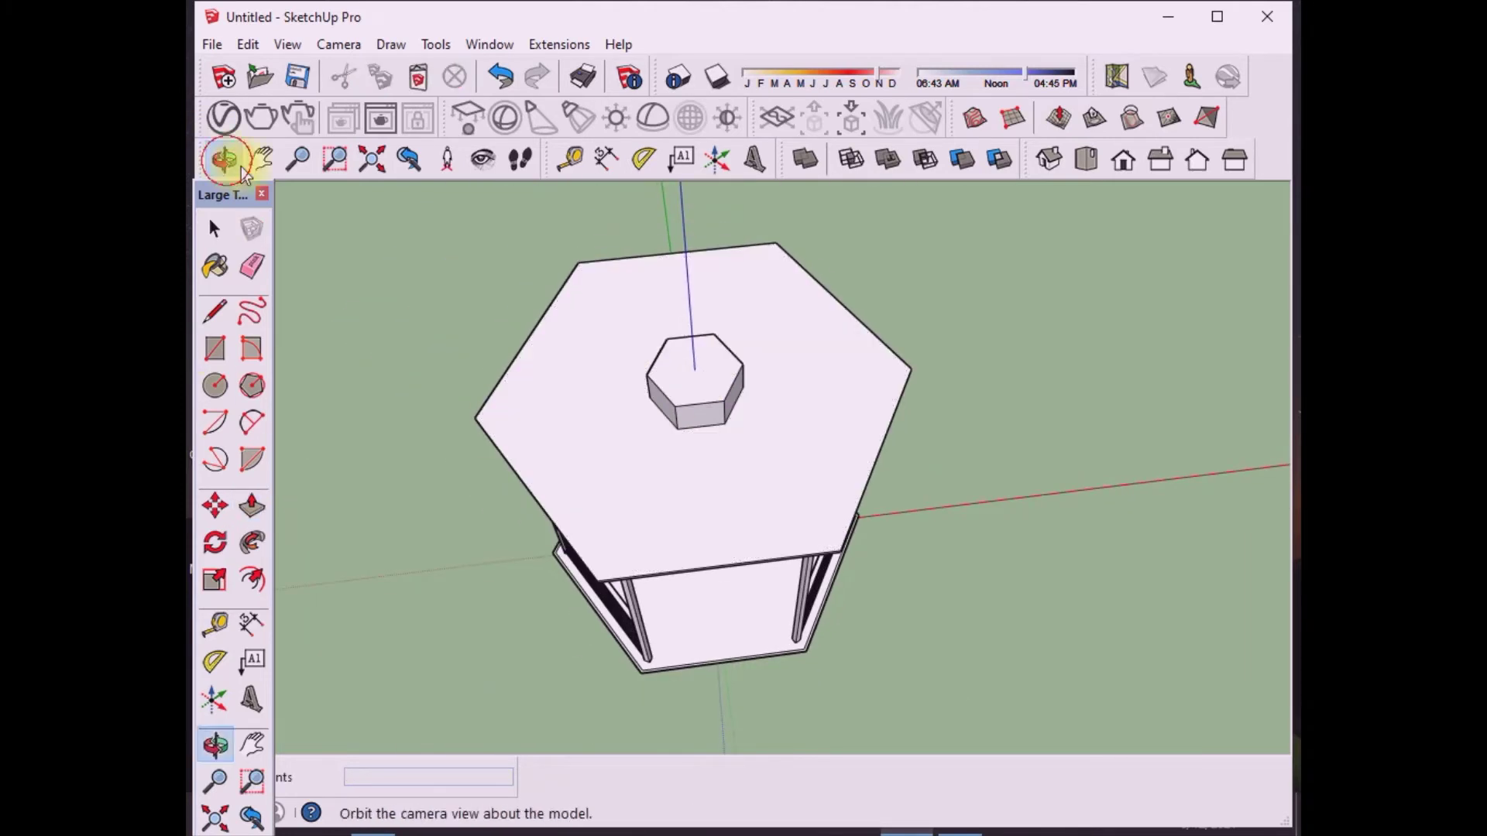
mouse_move(651, 318)
left_mouse_down()
mouse_move(653, 243)
mouse_move(681, 318)
left_mouse_up()
scroll(681, 318, "up", 3)
left_click(214, 312)
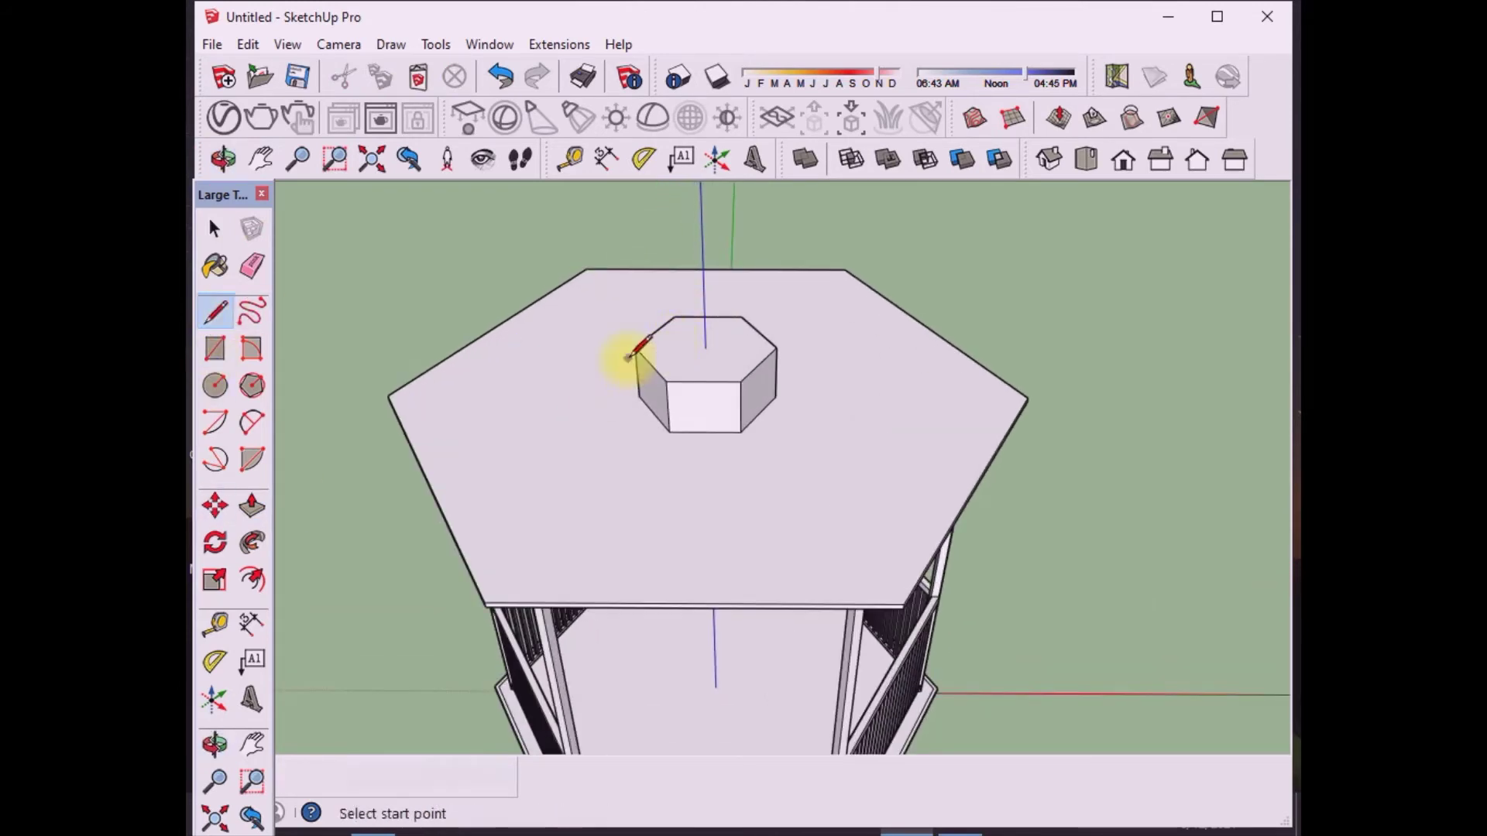
left_click(487, 601)
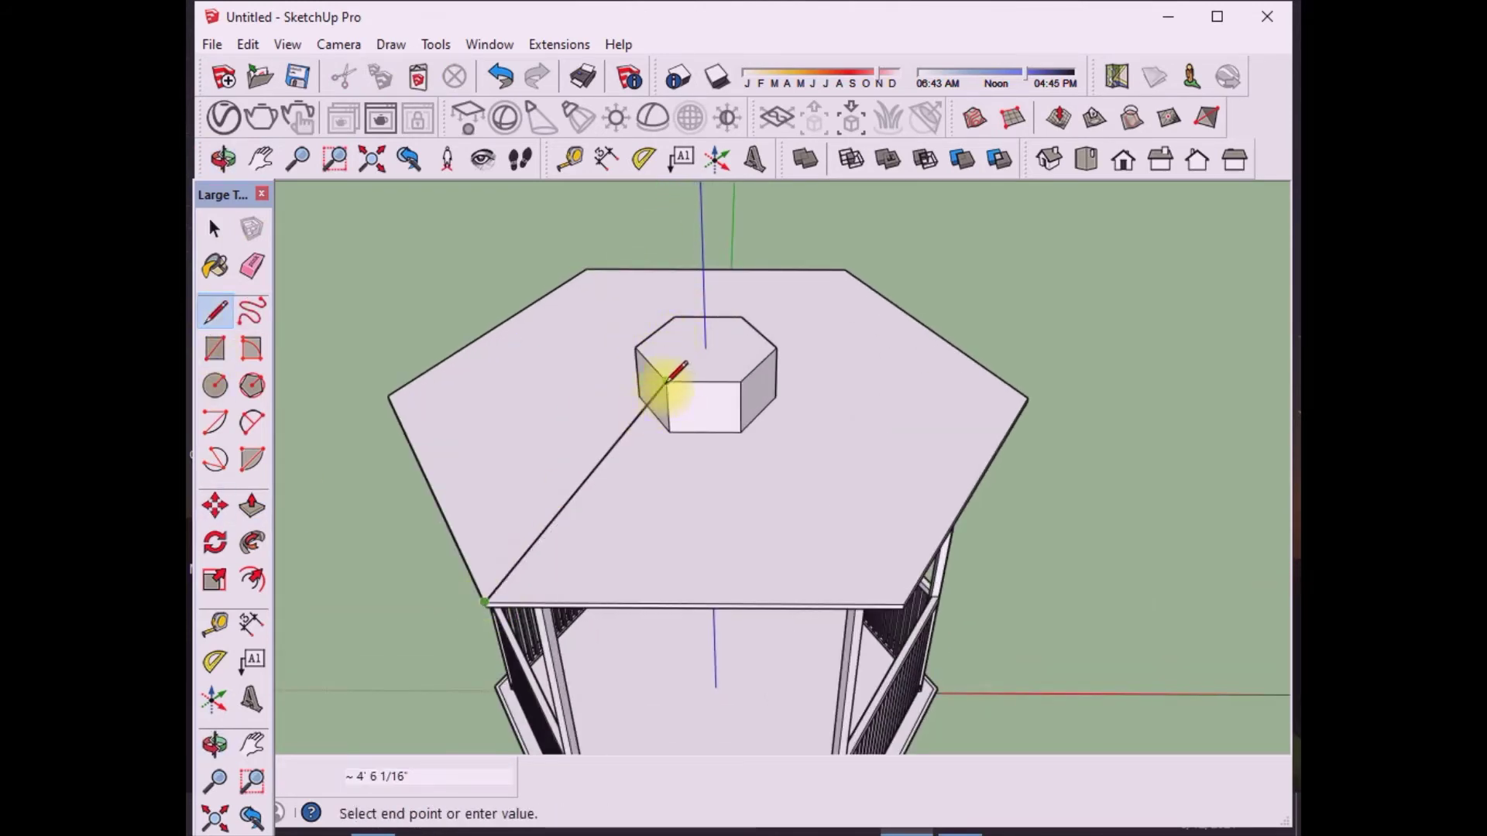
left_click(903, 604)
left_click(740, 383)
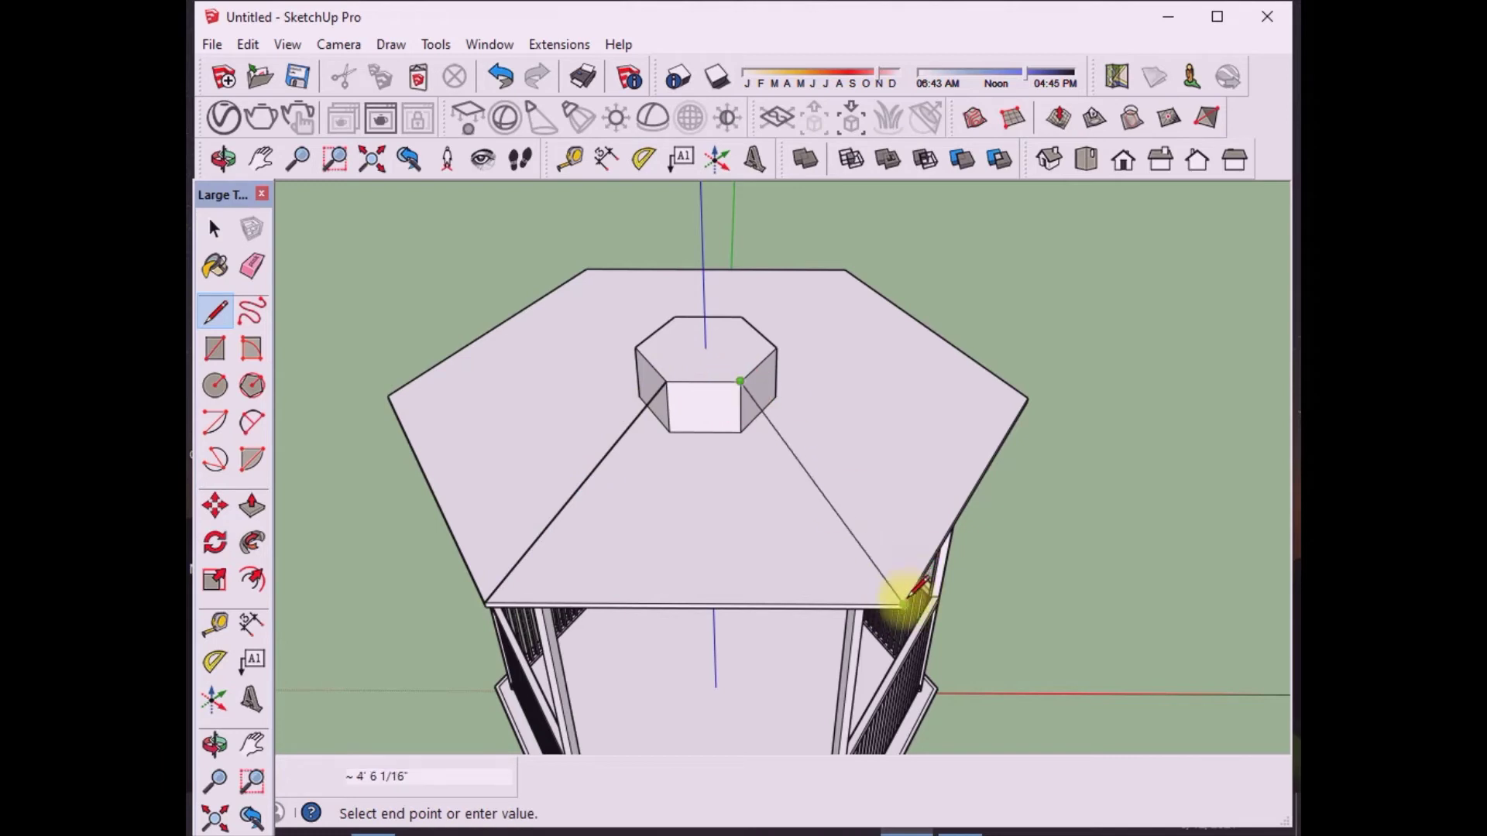
left_click(904, 605)
left_click(215, 229)
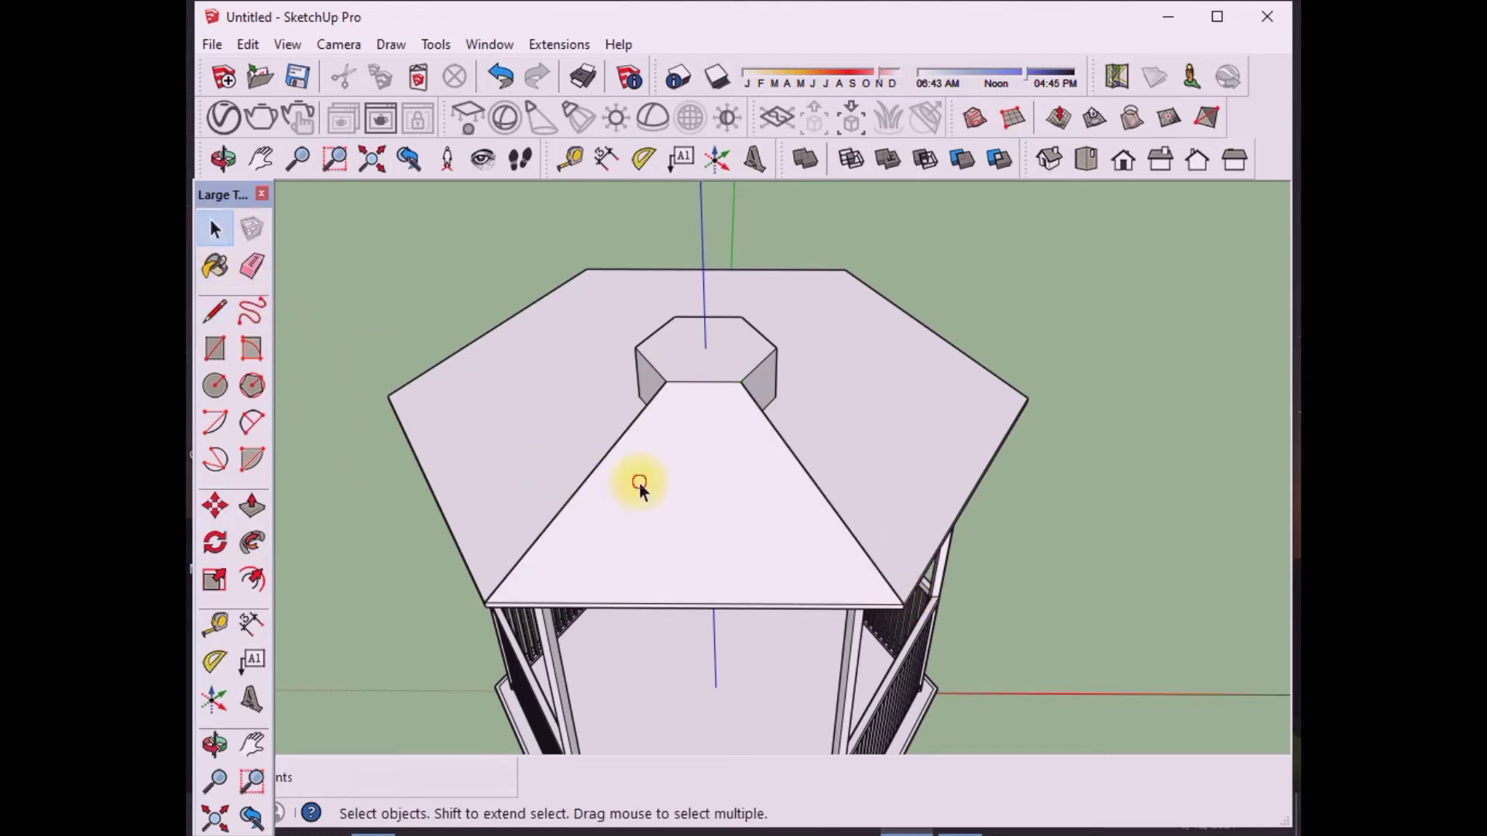
left_click(638, 482)
left_click(215, 542)
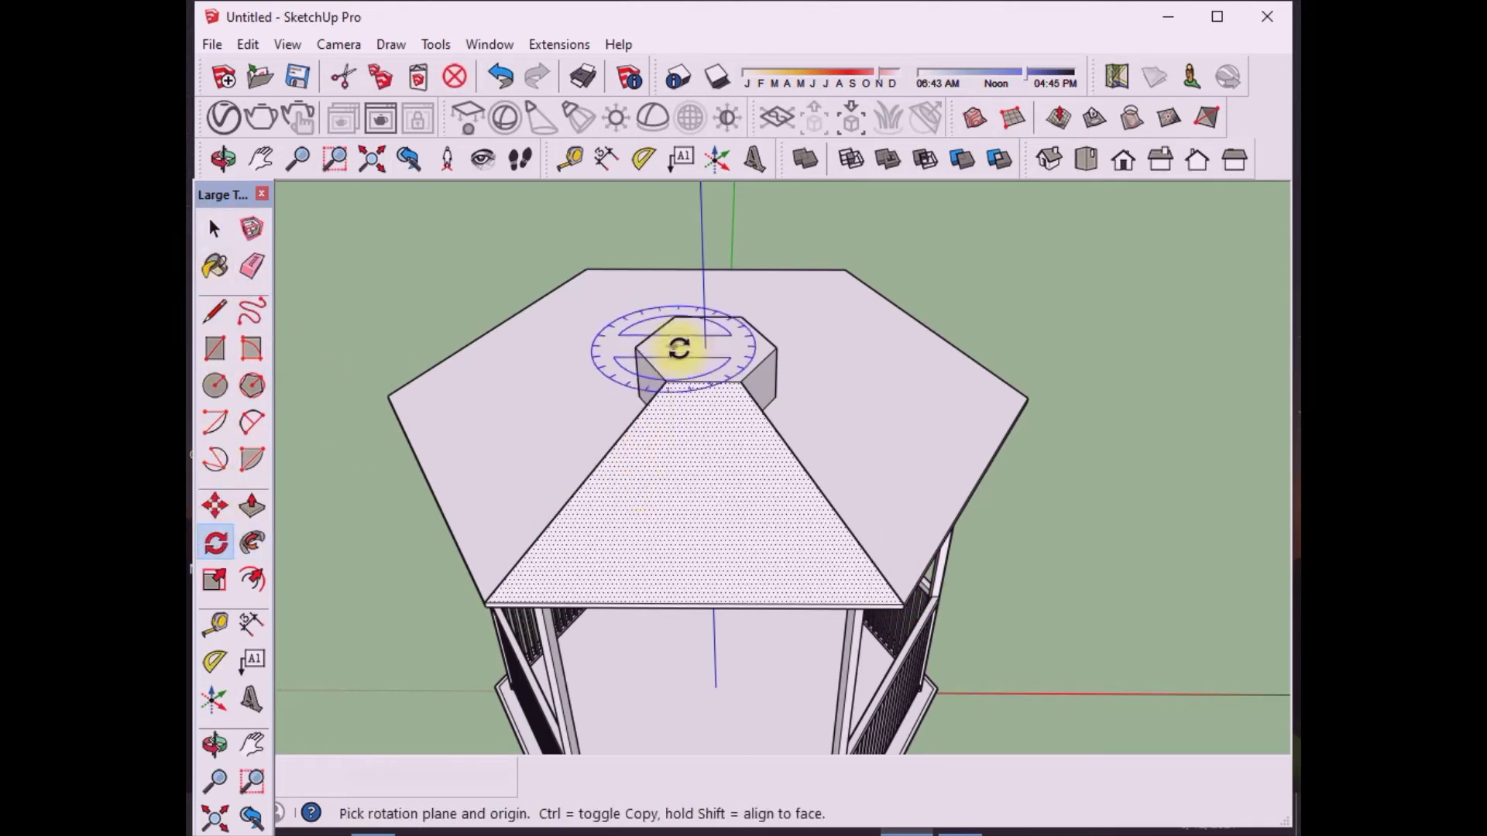
left_click(705, 349)
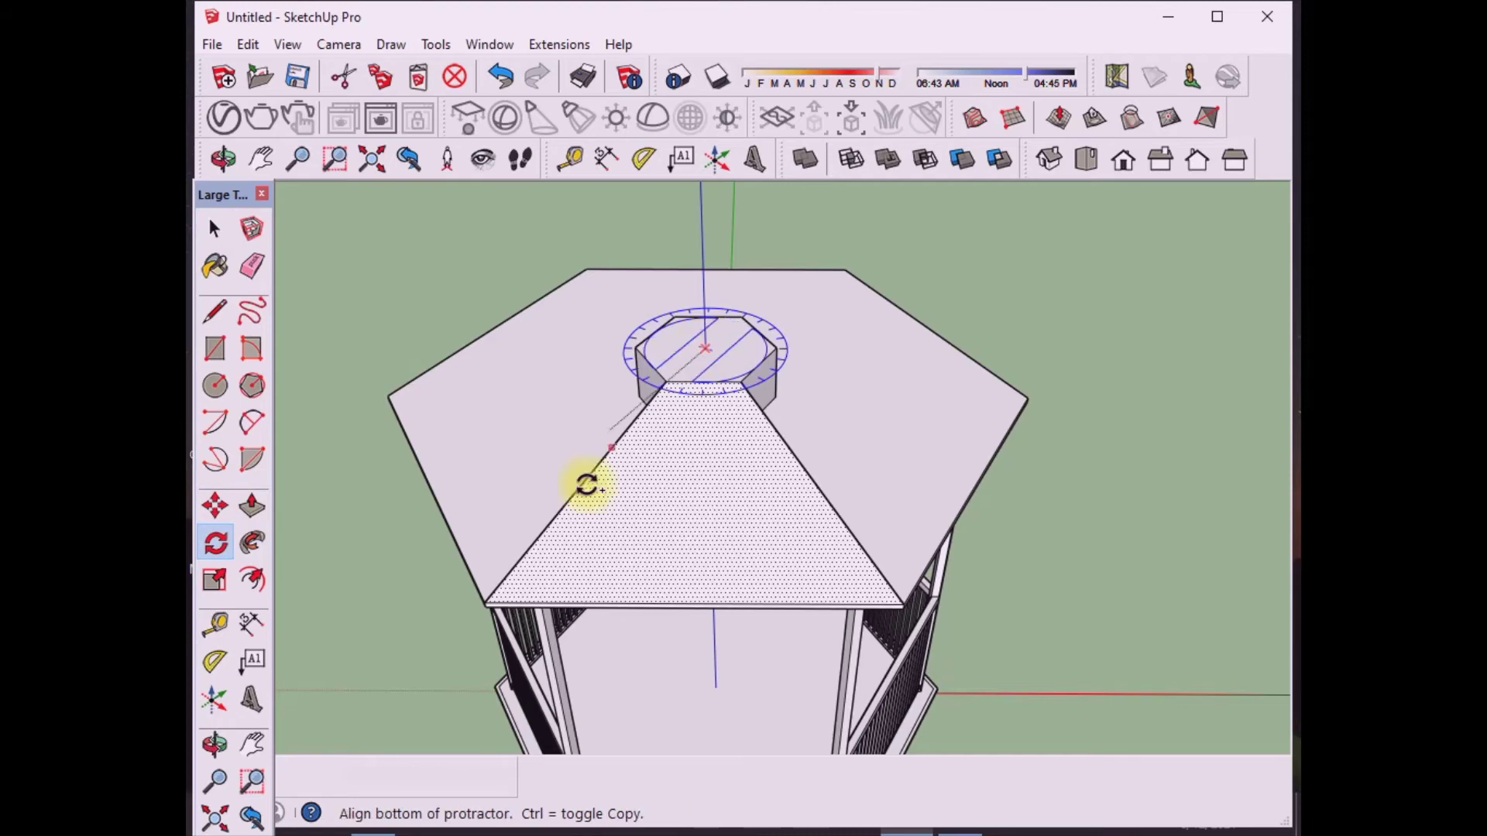
left_click(490, 602)
left_click(581, 571)
key("ctrl+z")
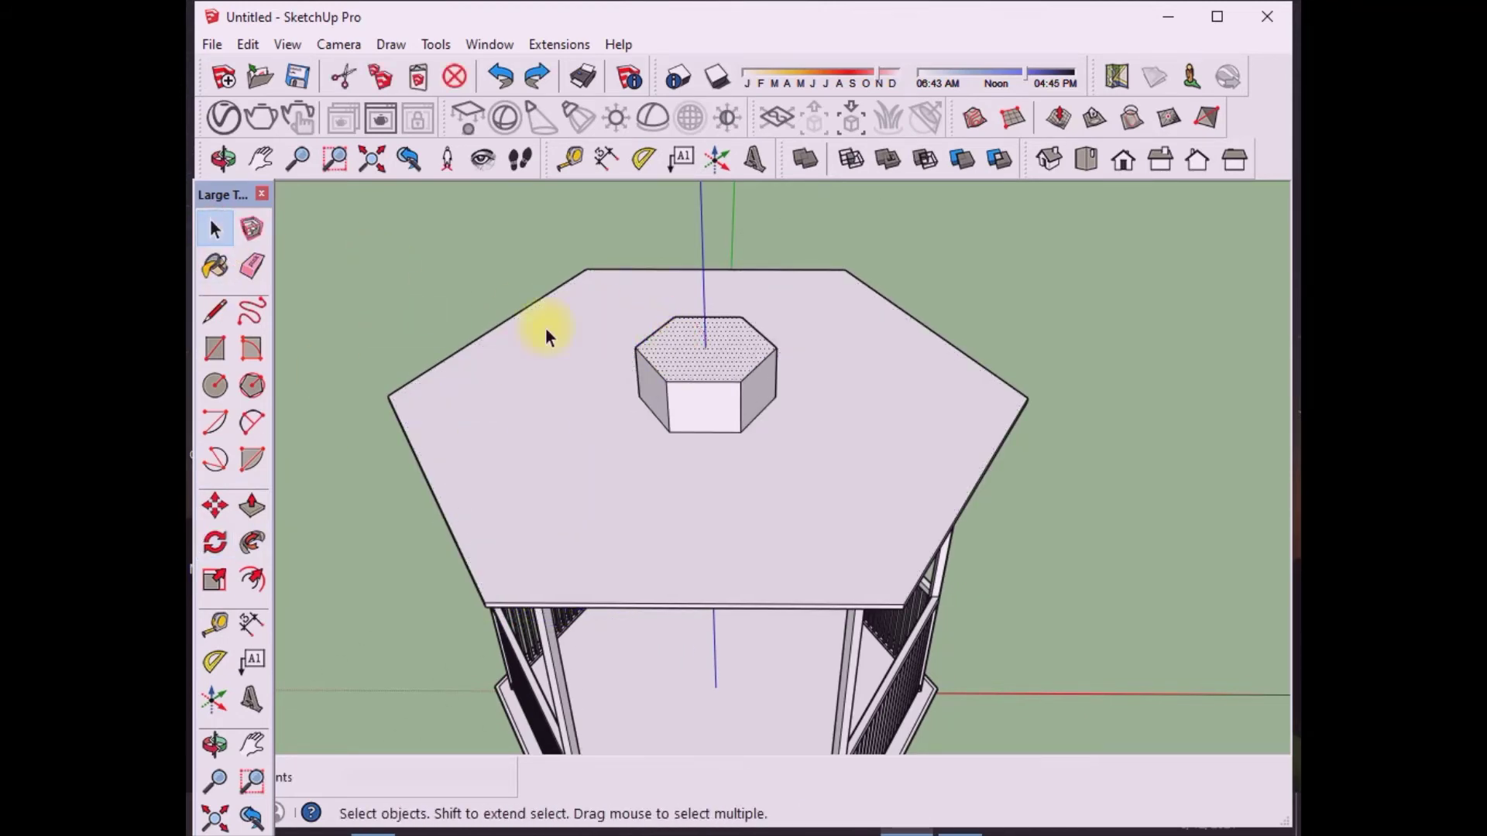
Step: Make the roof slab and central prism into one component
left_click_drag(355, 230, 1097, 654)
right_click(804, 489)
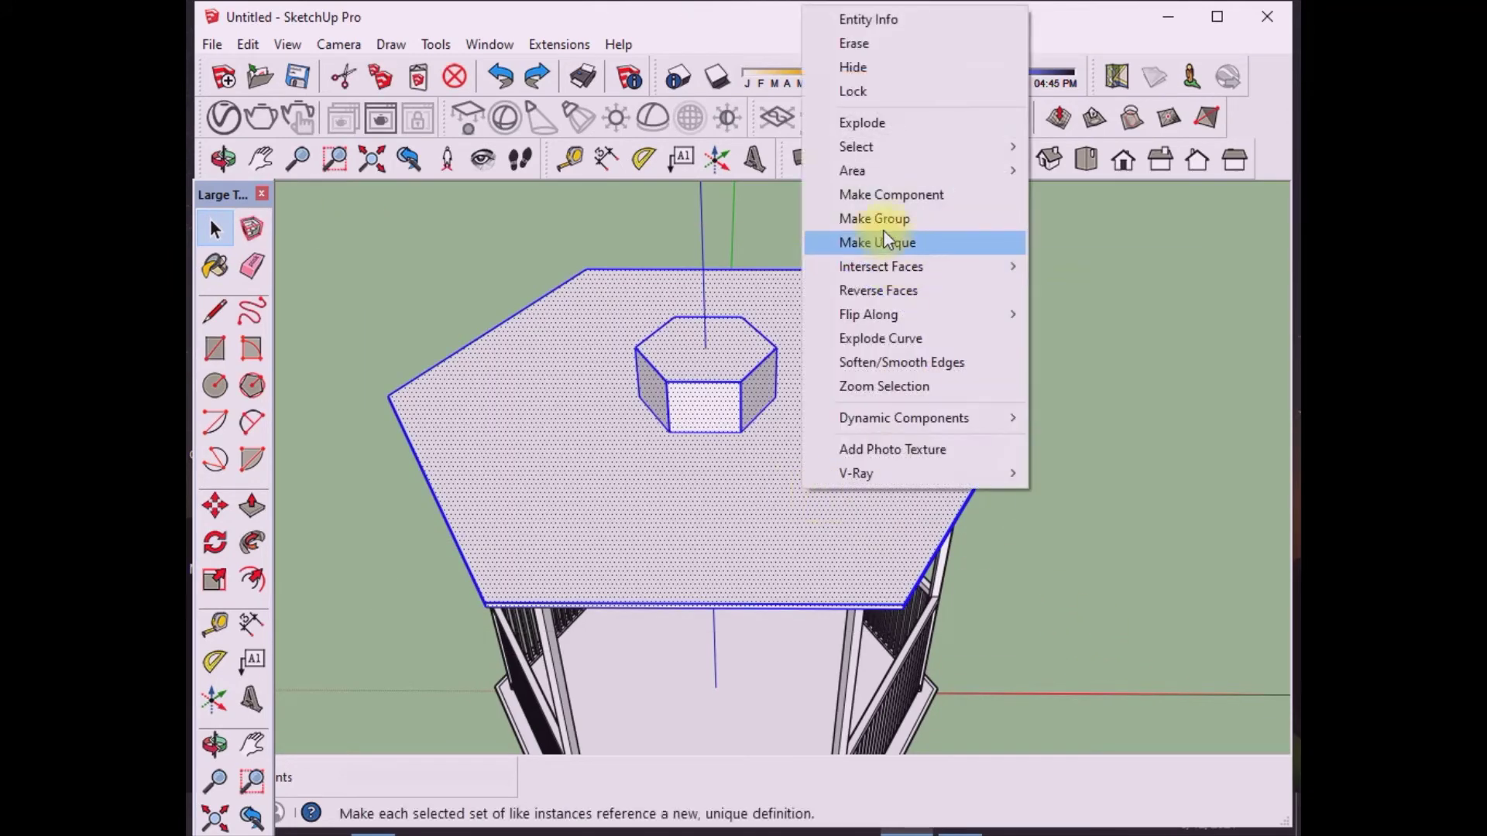
left_click(899, 197)
left_click(750, 564)
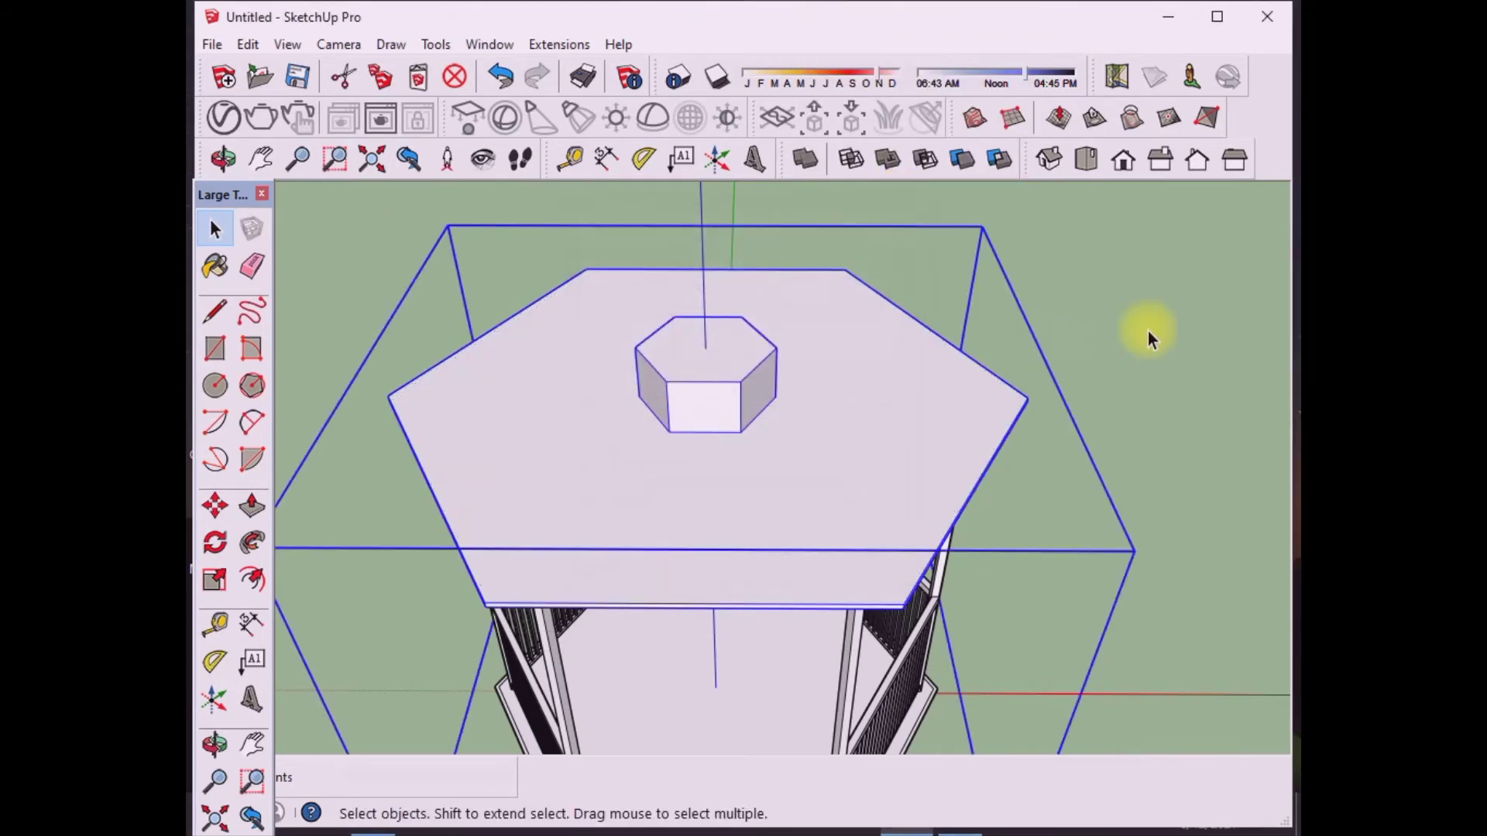
Step: Draw lines from the prism corners to the slab's front corners, forming a trapezoid
left_click(218, 312)
left_click(665, 382)
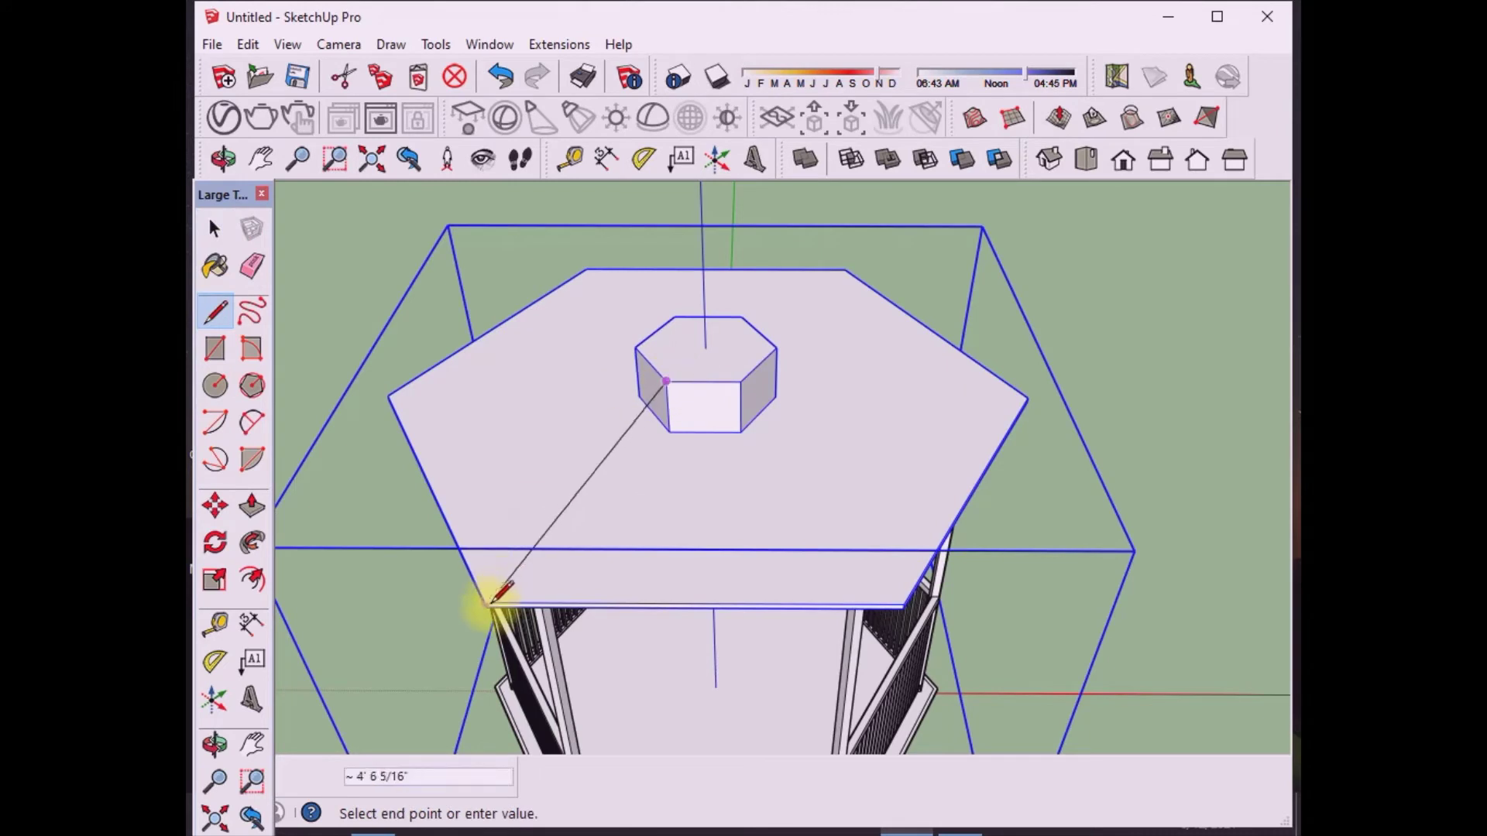
left_click(485, 604)
left_click(904, 604)
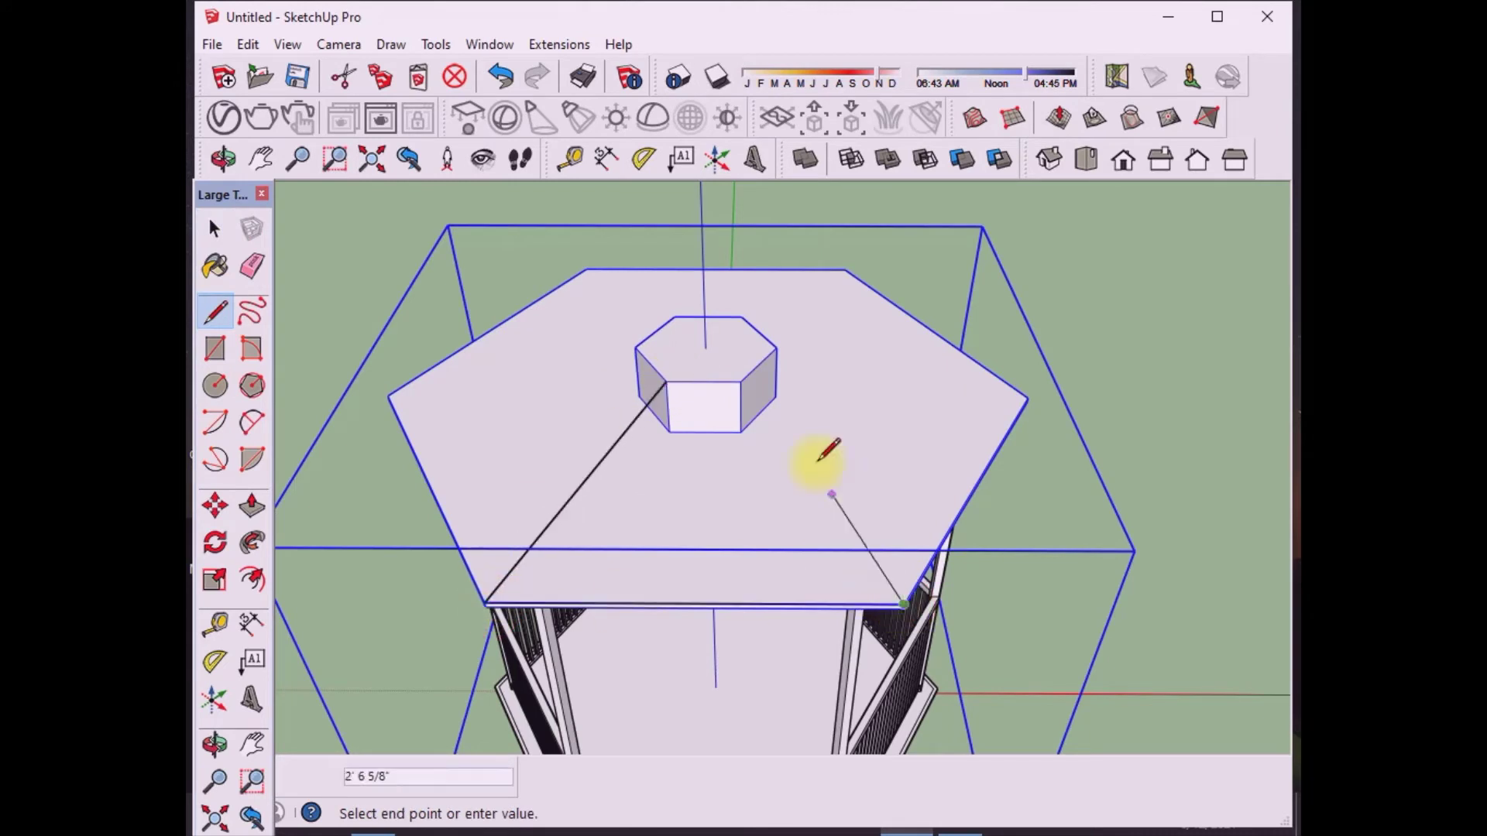
left_click(691, 390)
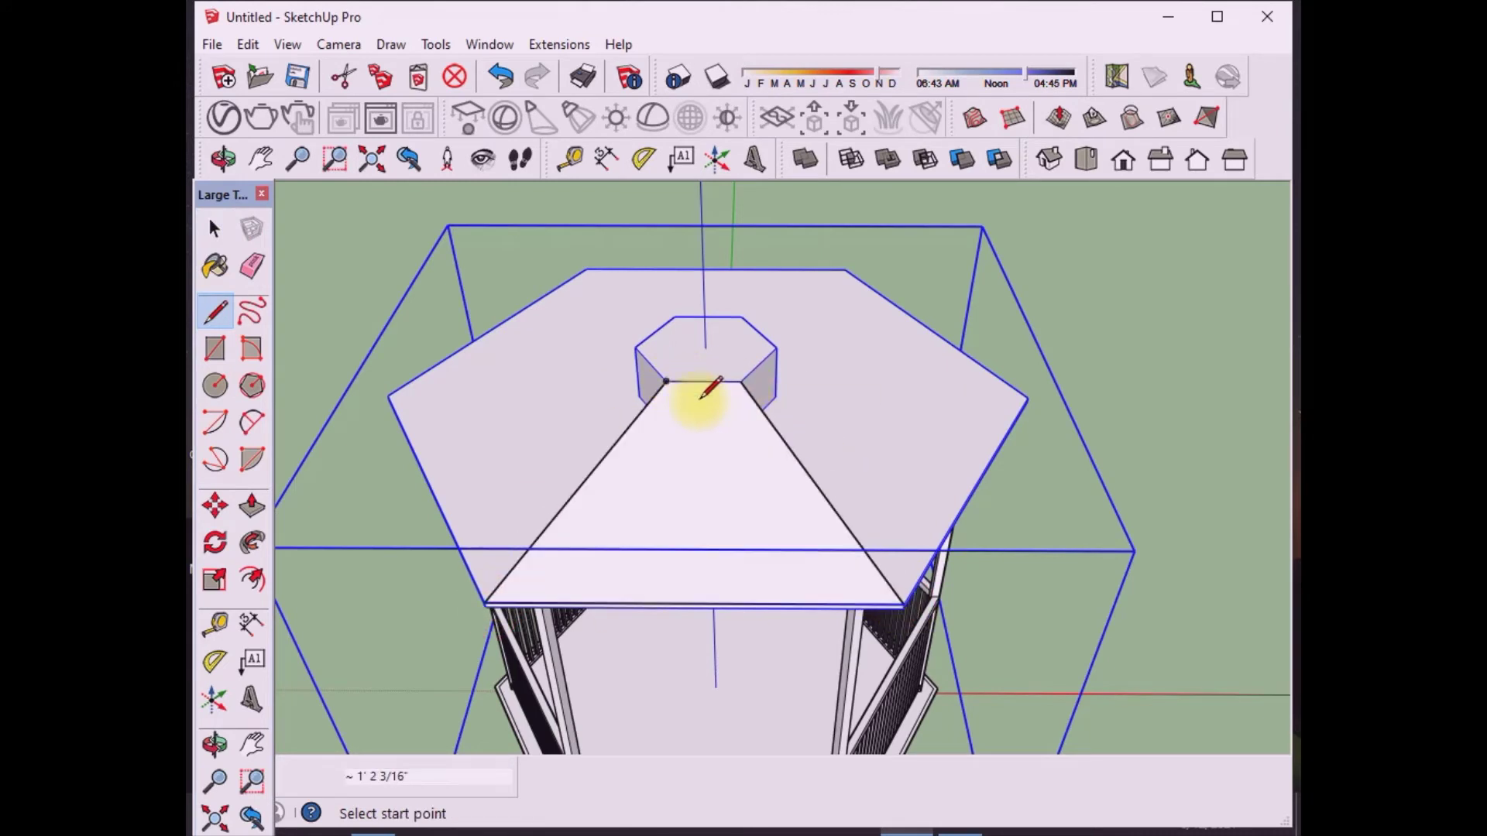
Step: Make the trapezoid face and its edges into a panel component
left_click(215, 542)
left_click(705, 348)
left_click(493, 601)
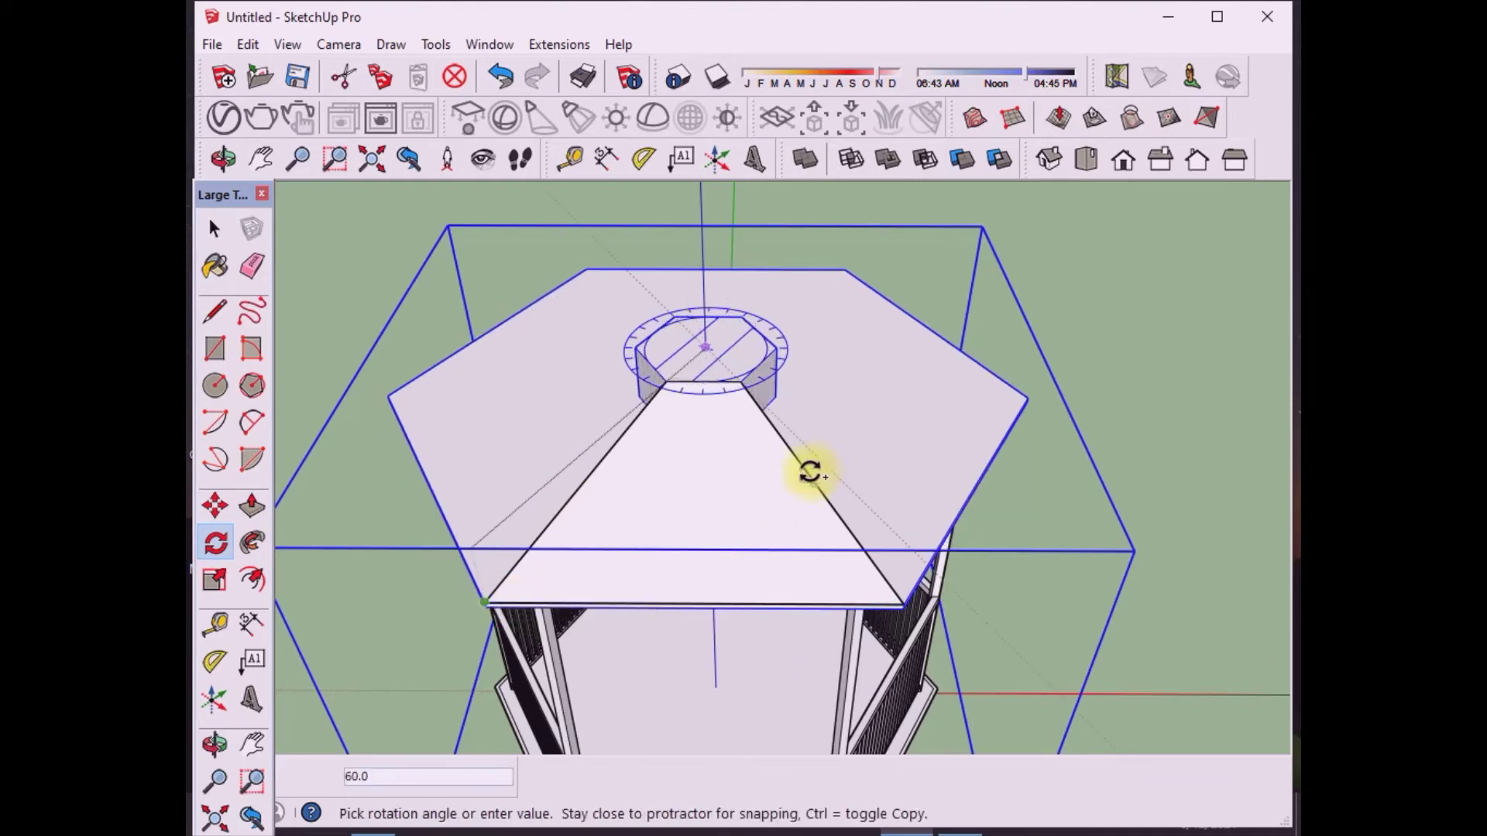
key("ctrl+z")
left_click(213, 230)
double_click(637, 460)
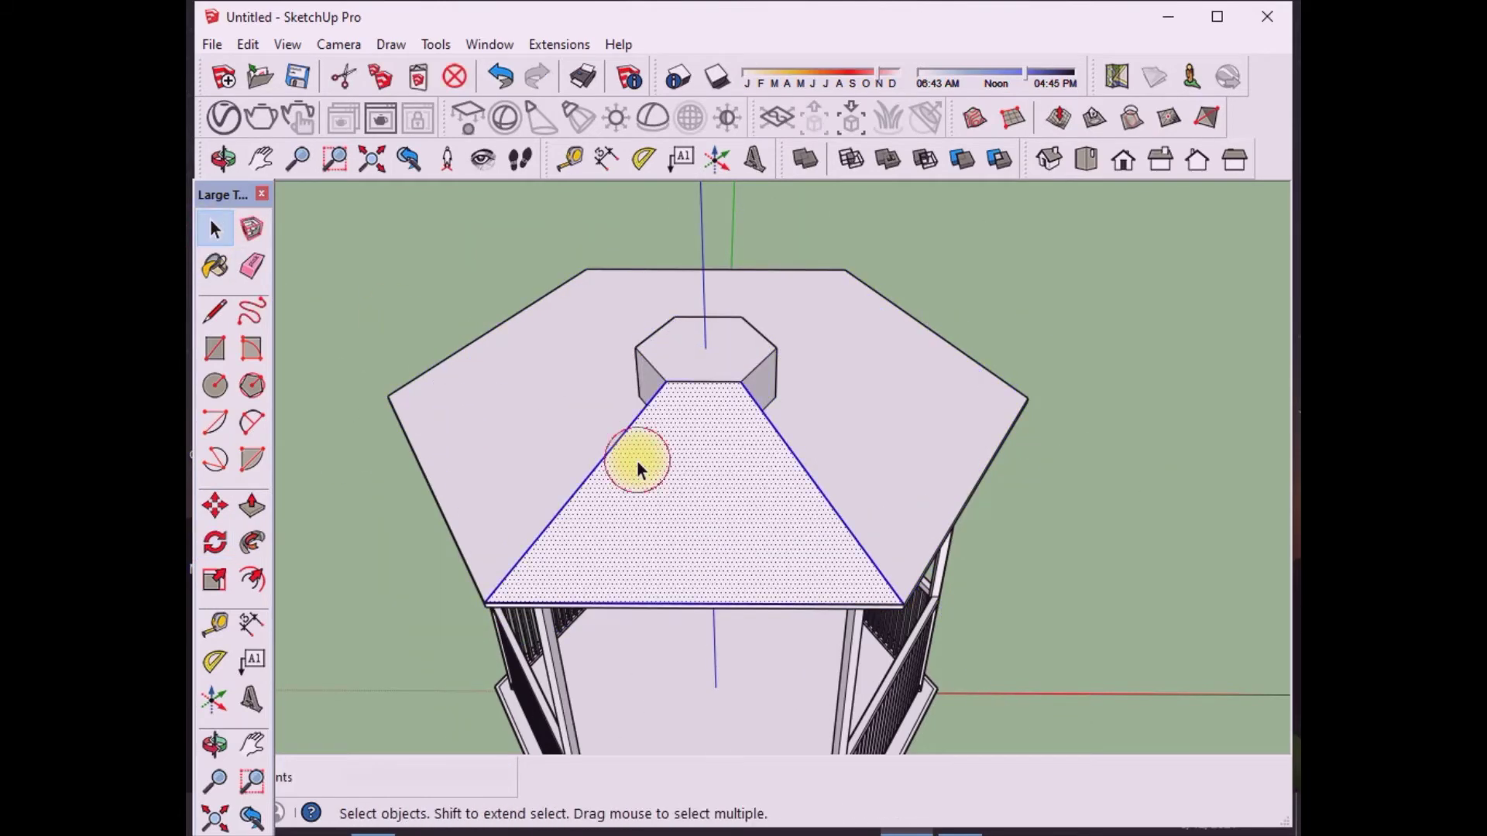
right_click(722, 467)
left_click(745, 276)
left_click(798, 558)
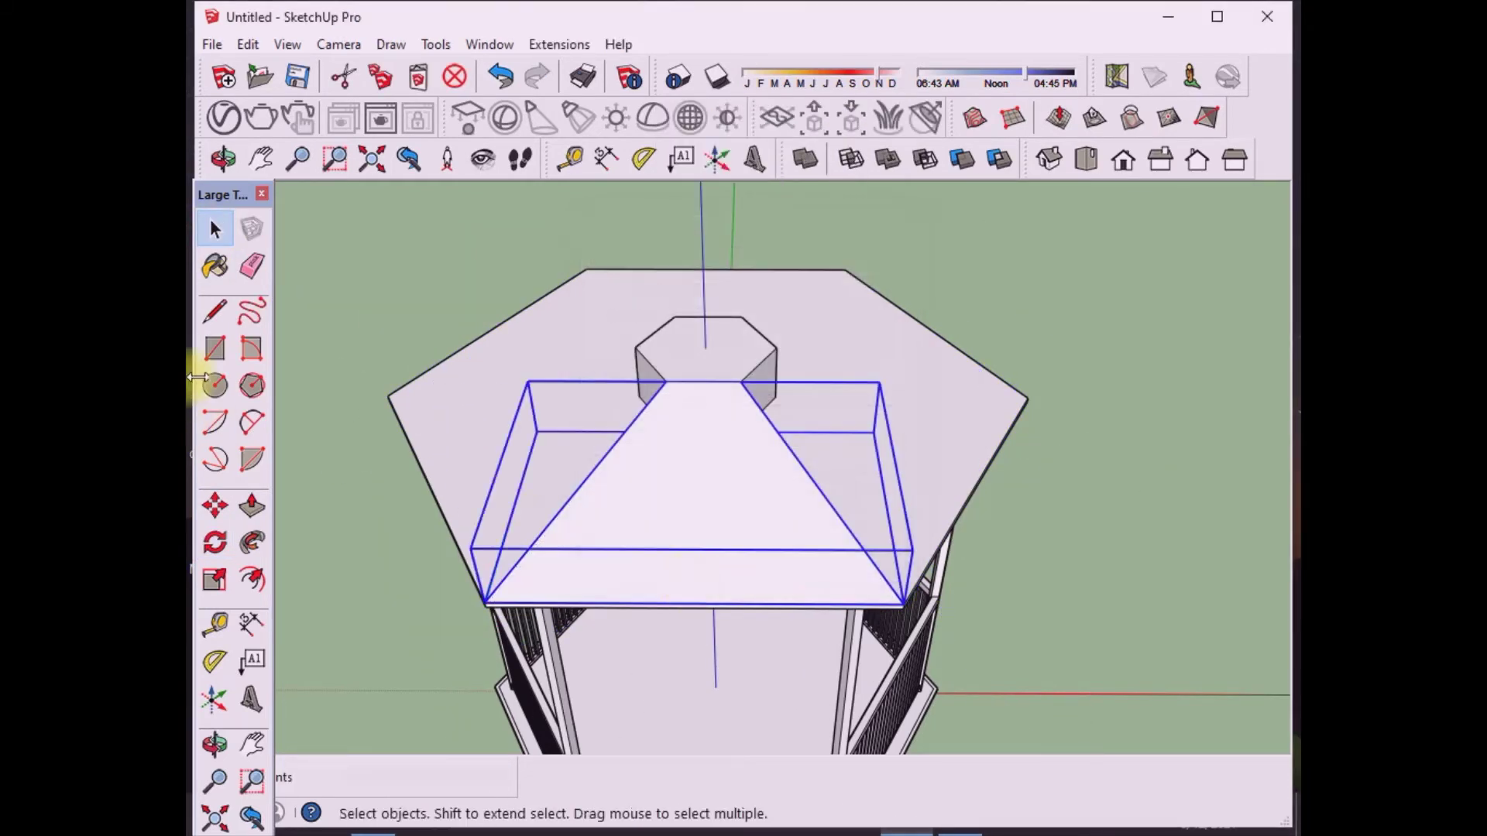
Step: Rotate-copy the panel 60° about the hexagon centre into a full six-sided roof
left_click(215, 542)
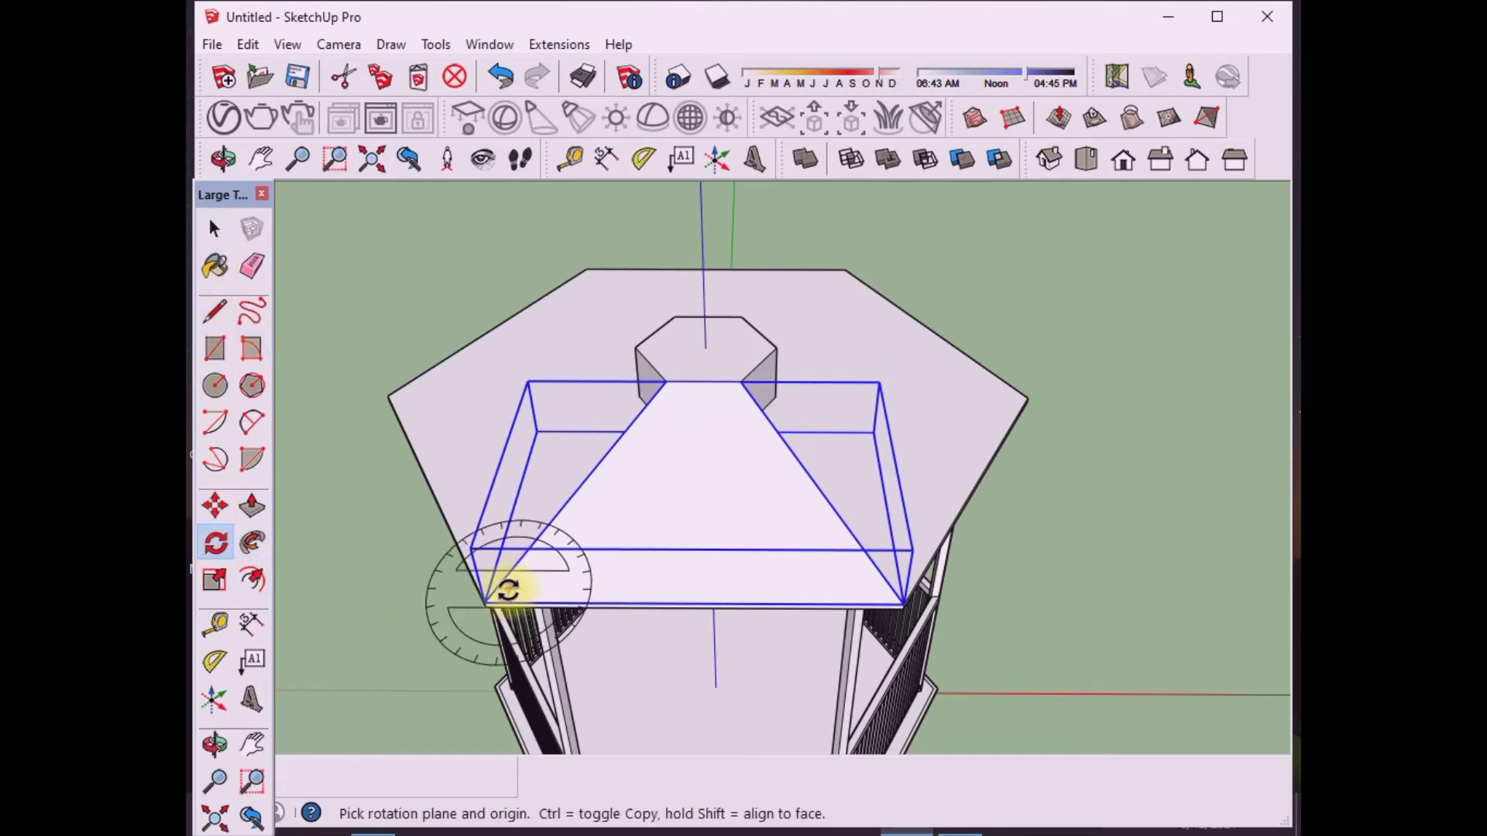
left_click_drag(705, 349, 497, 608)
left_click(490, 606)
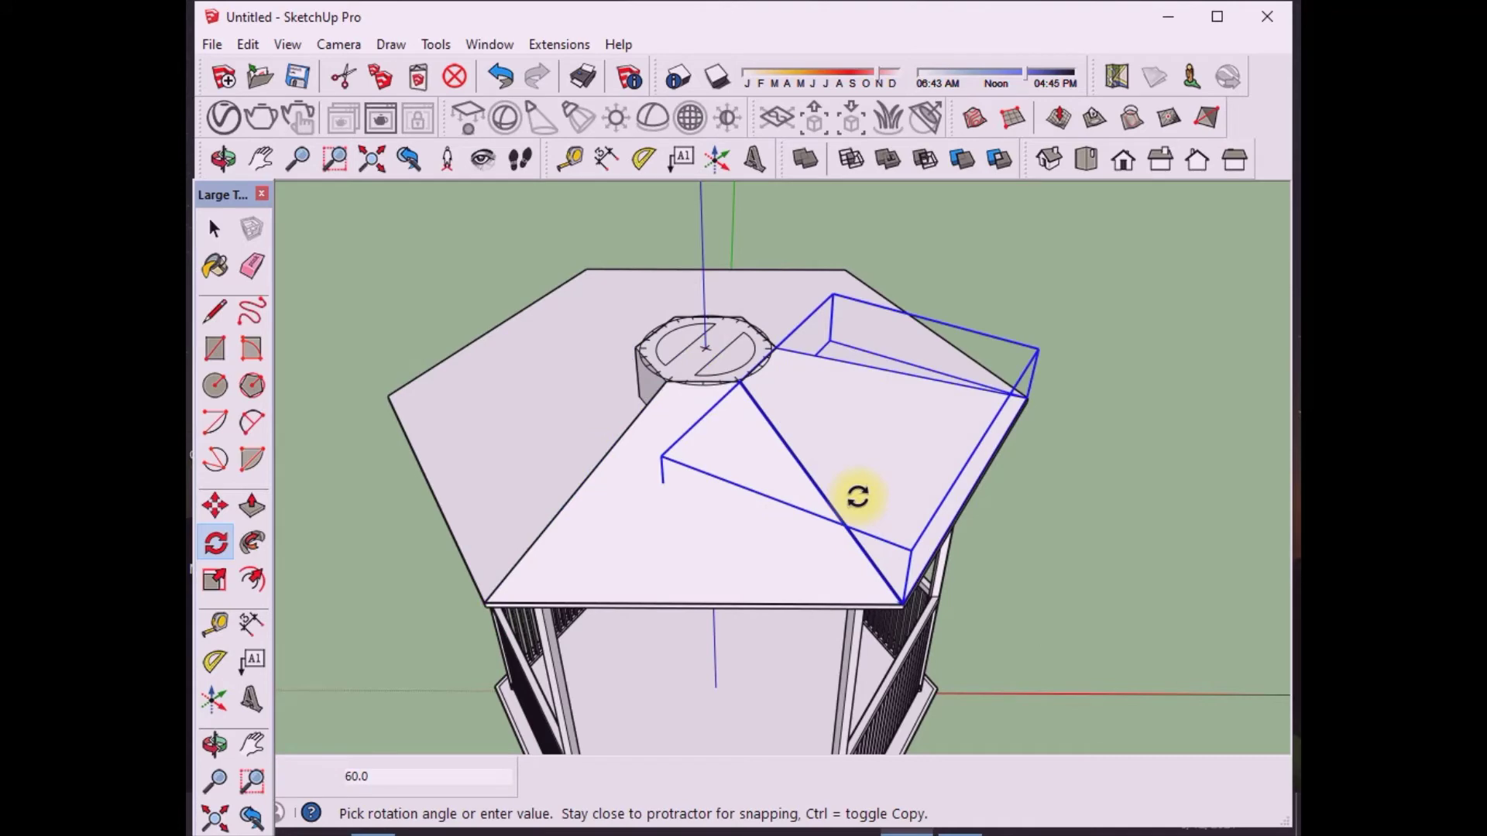
key("Return")
scroll(790, 477, "up", 1)
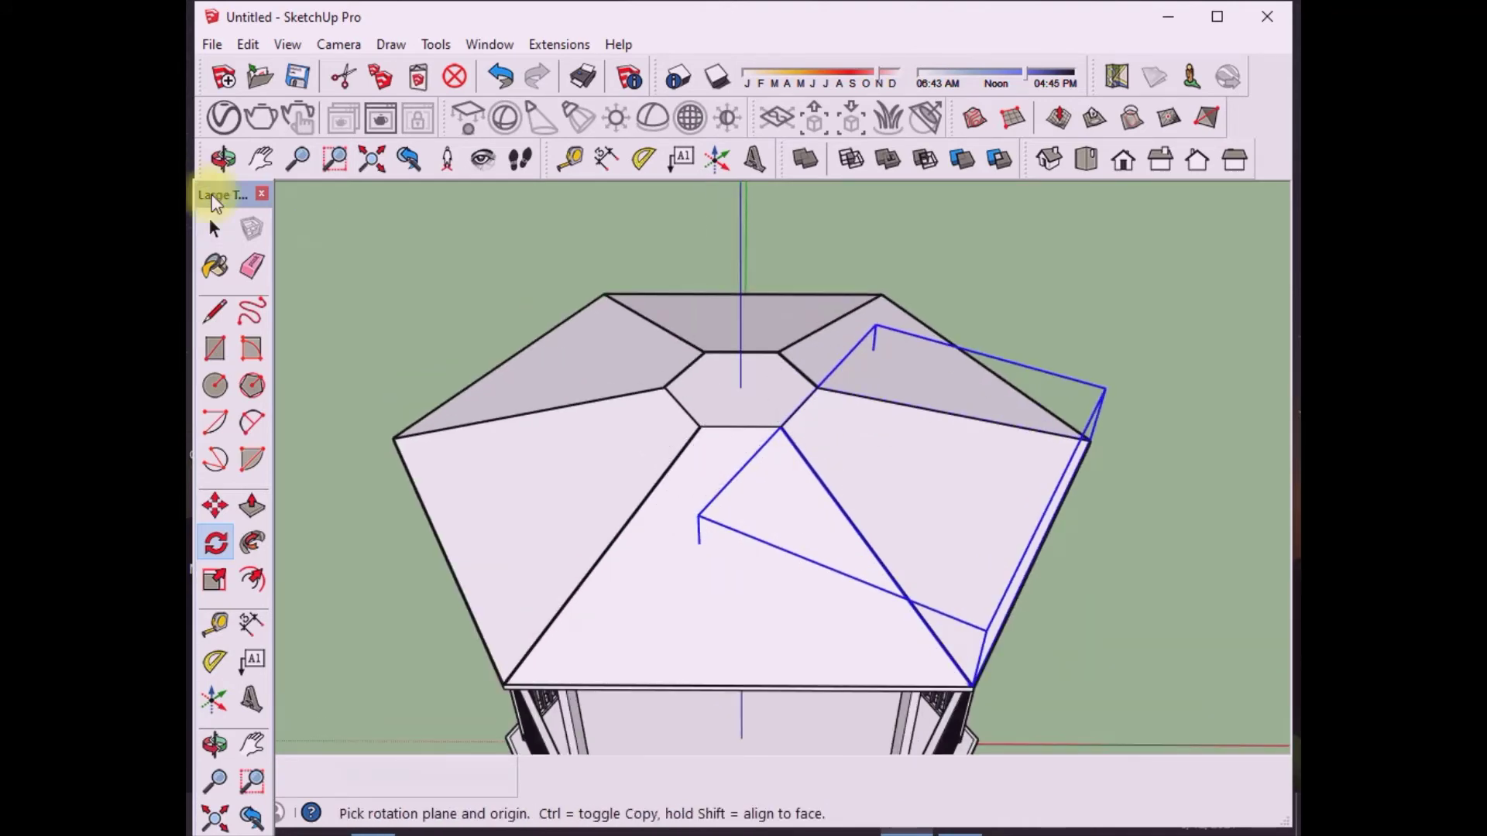
Step: Enter the roof component and select the small central hexagon face
left_click(215, 229)
scroll(705, 356, "up", 2)
scroll(775, 396, "up", 2)
scroll(834, 397, "up", 2)
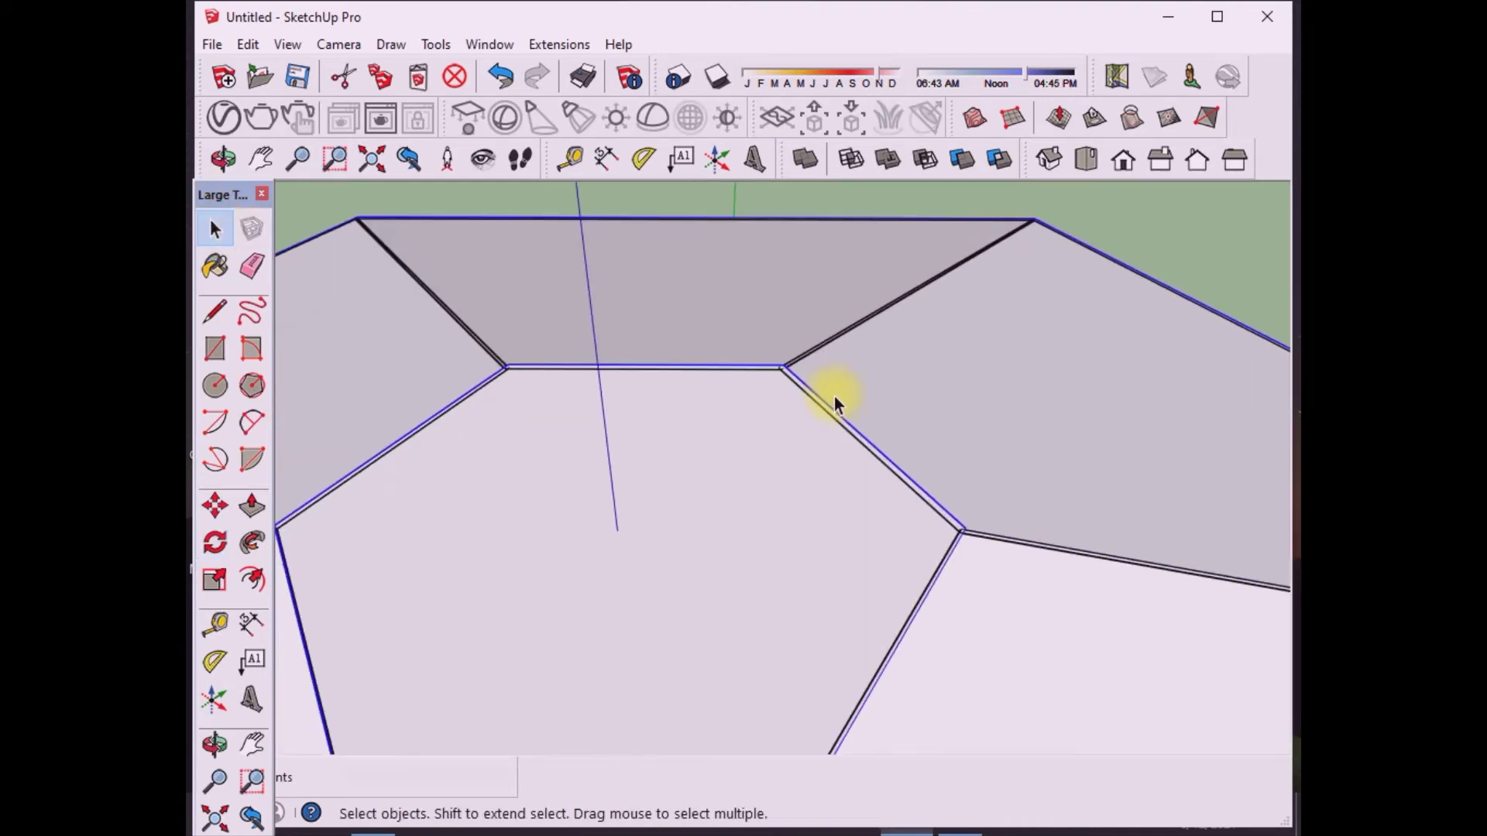
scroll(837, 399, "up", 2)
scroll(836, 396, "down", 4)
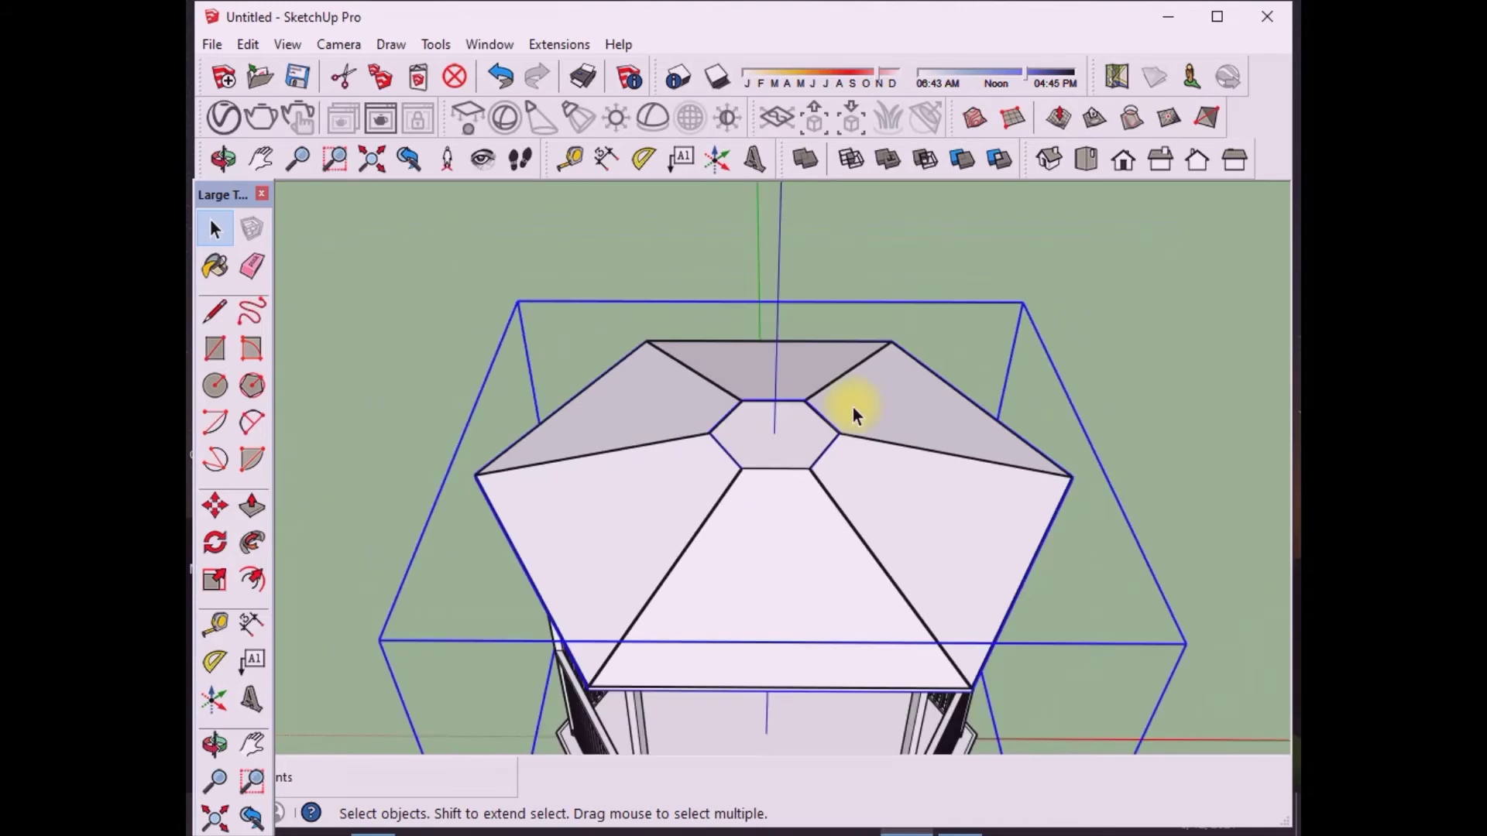
double_click(784, 439)
left_click(784, 439)
scroll(765, 448, "up", 2)
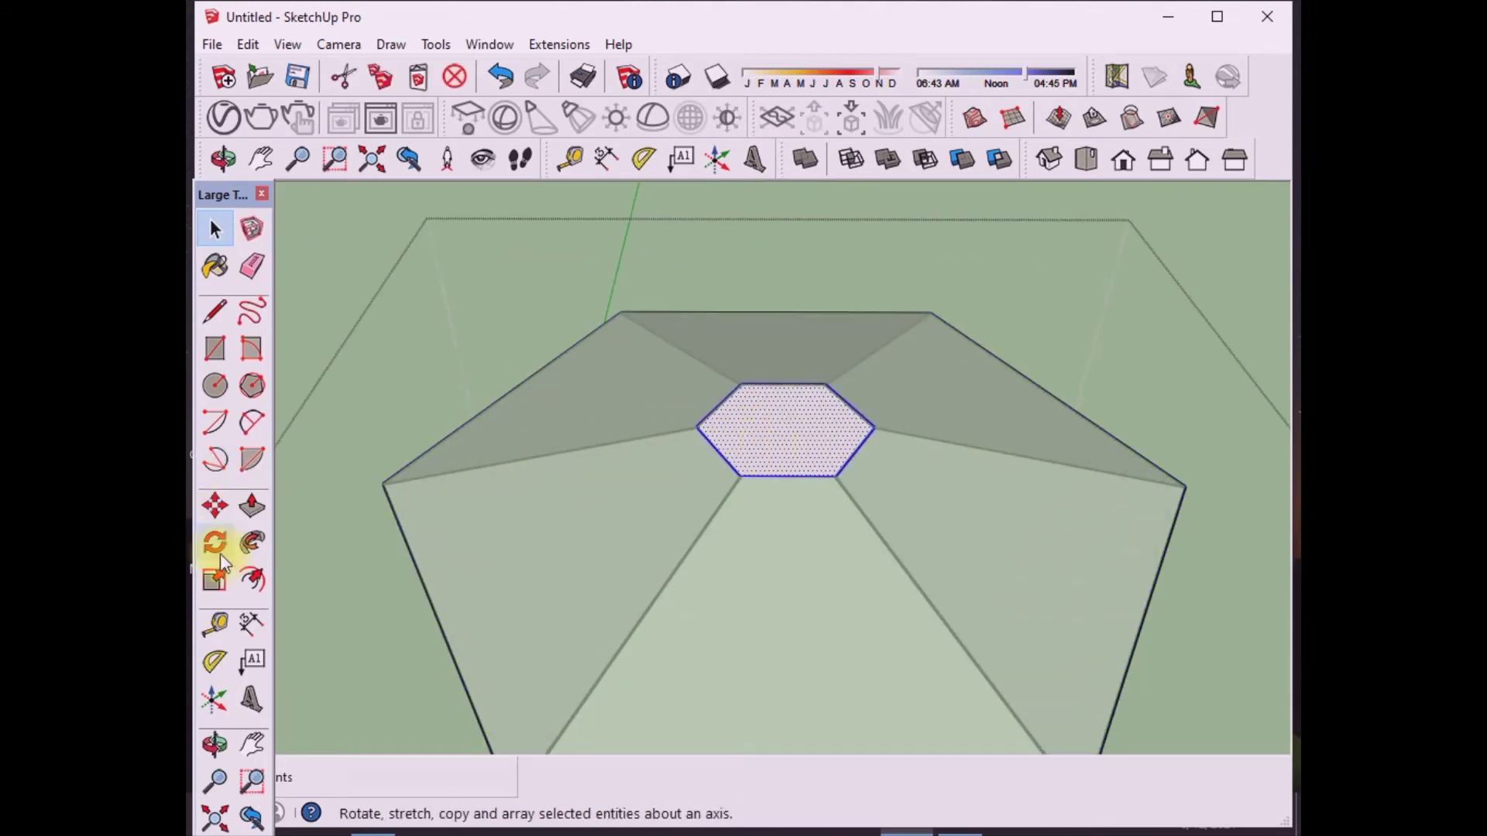
Step: Push/Pull the central hexagon up 6 inches
left_click(253, 577)
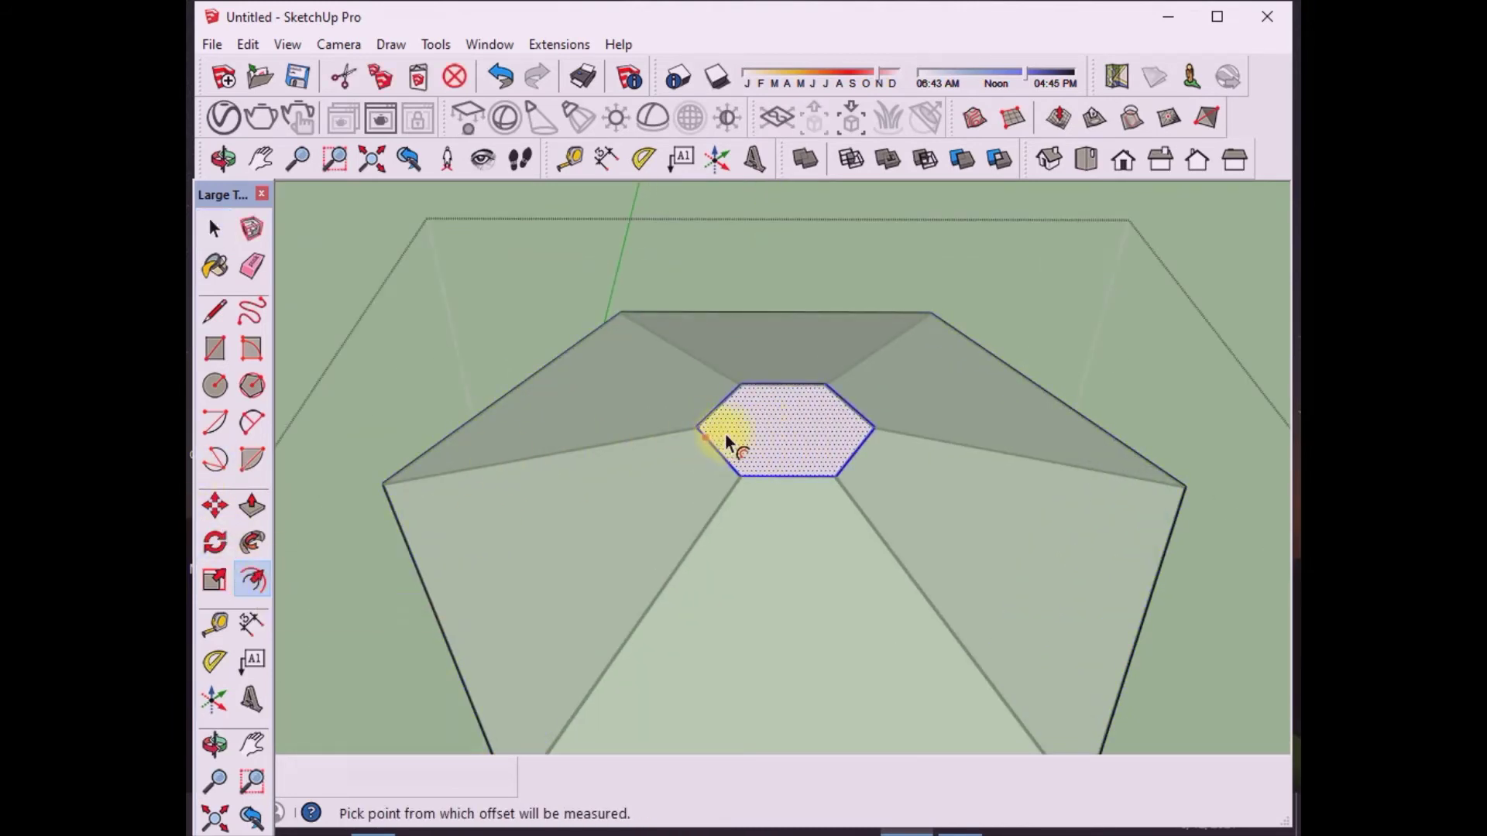
key("p")
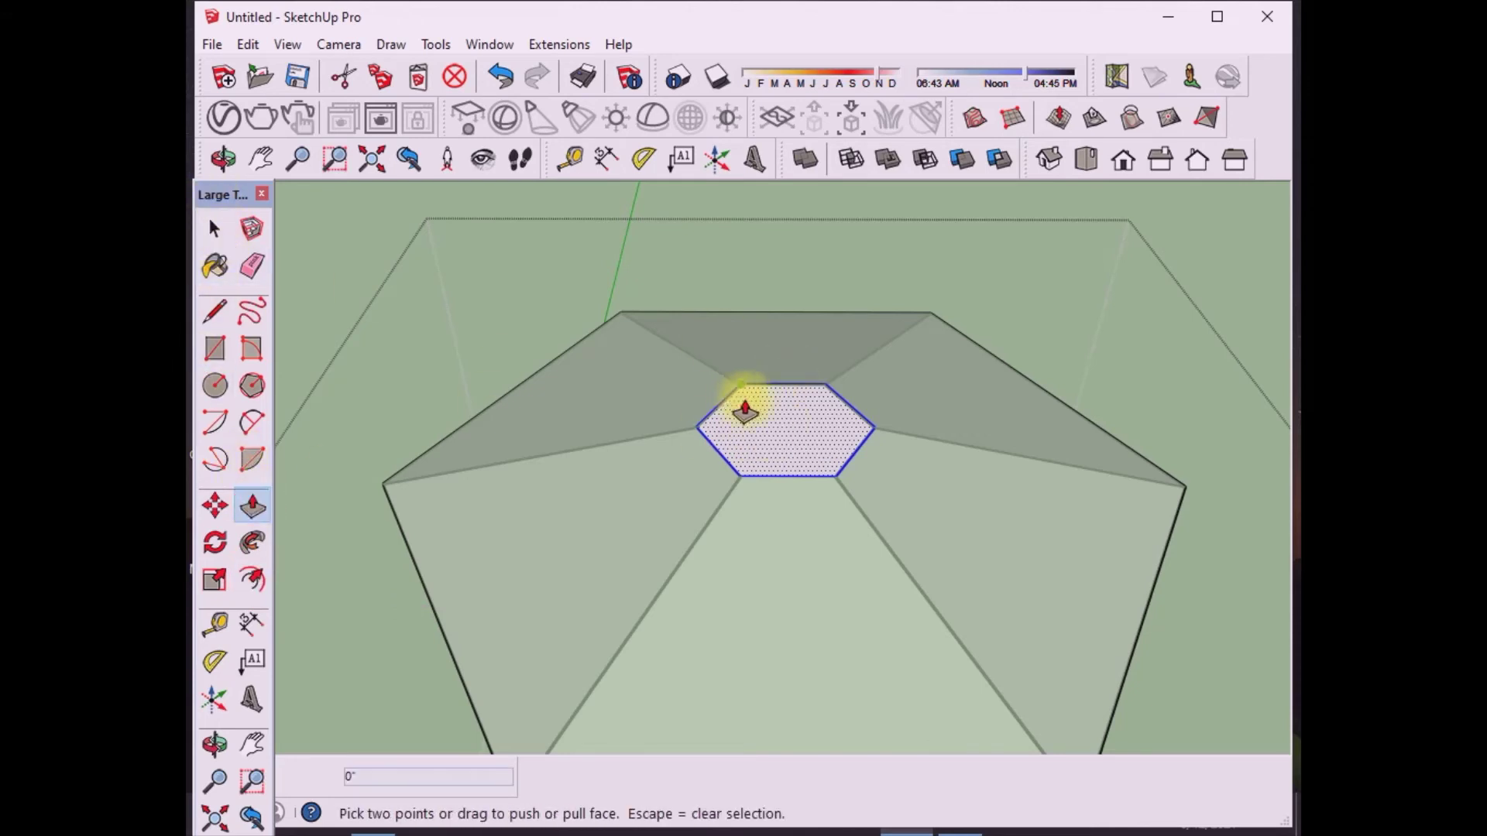
left_click_drag(743, 401, 752, 370)
type("6")
key("Return")
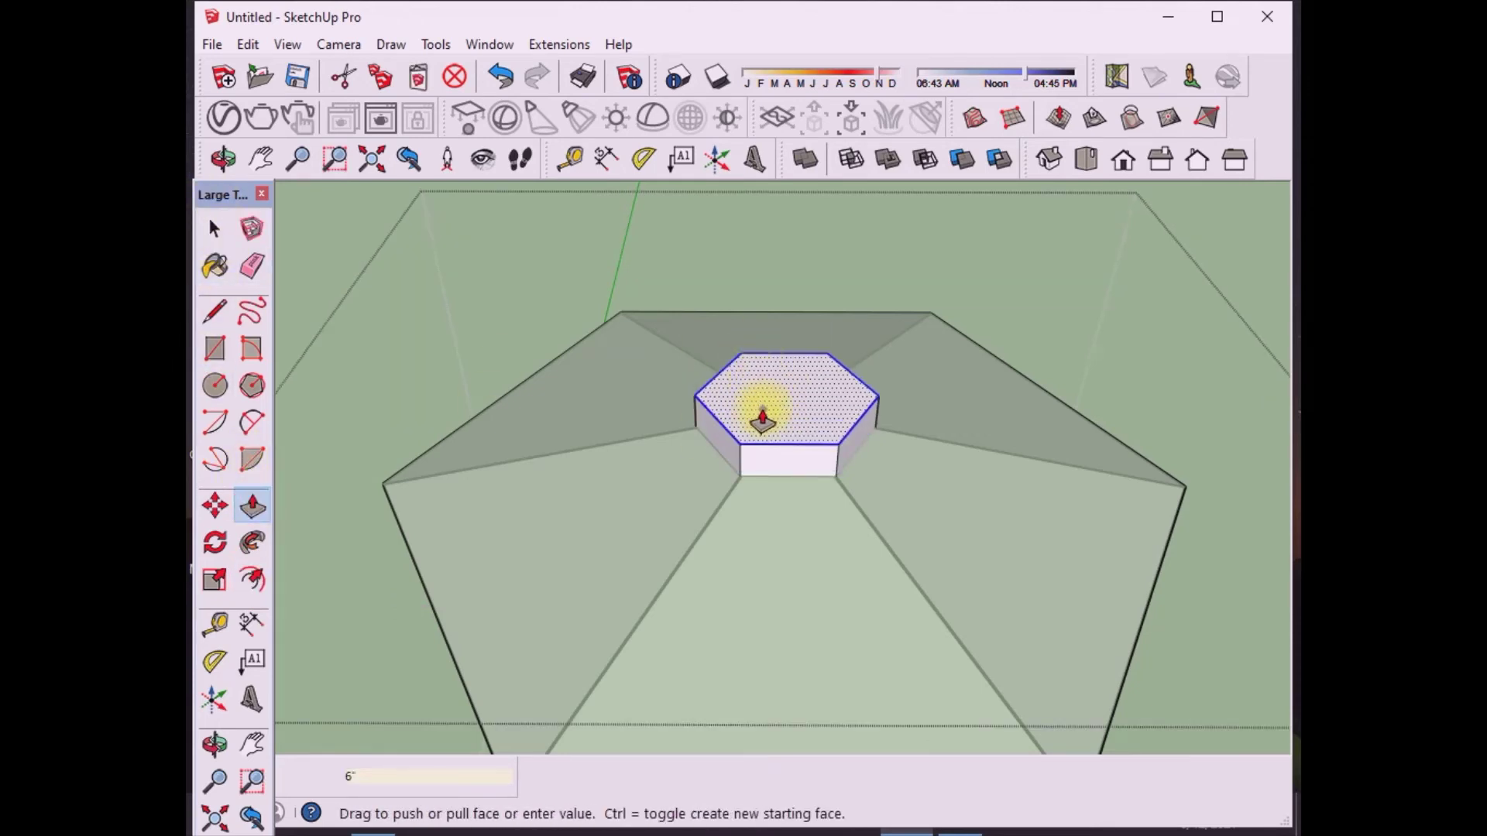
left_click_drag(763, 420, 762, 391)
scroll(762, 387, "down", 1)
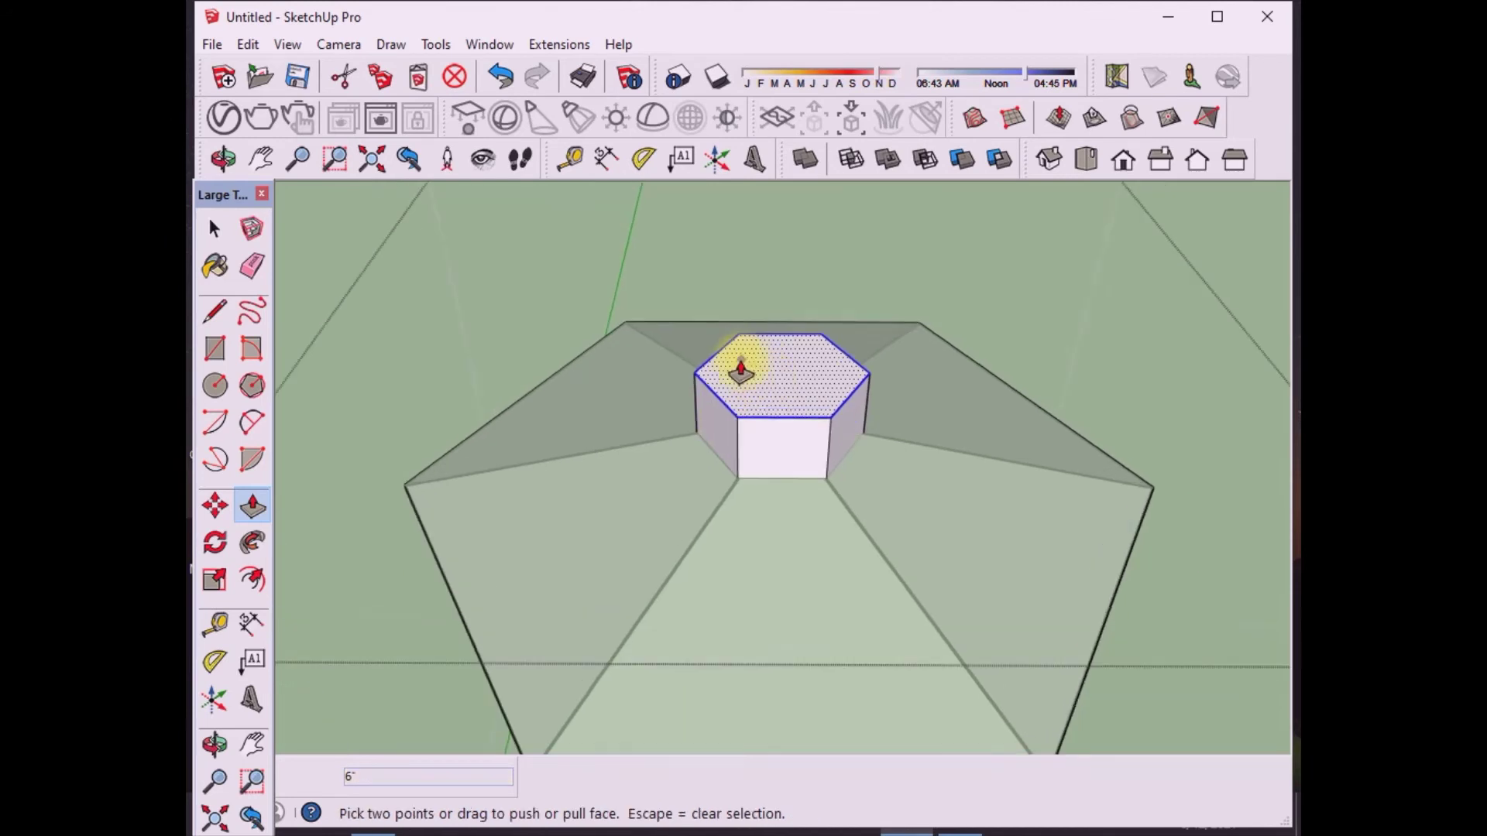
Step: Offset the raised hexagon's top outward 6 inches into a ledge, then exit the component
left_click(252, 579)
left_click(729, 401)
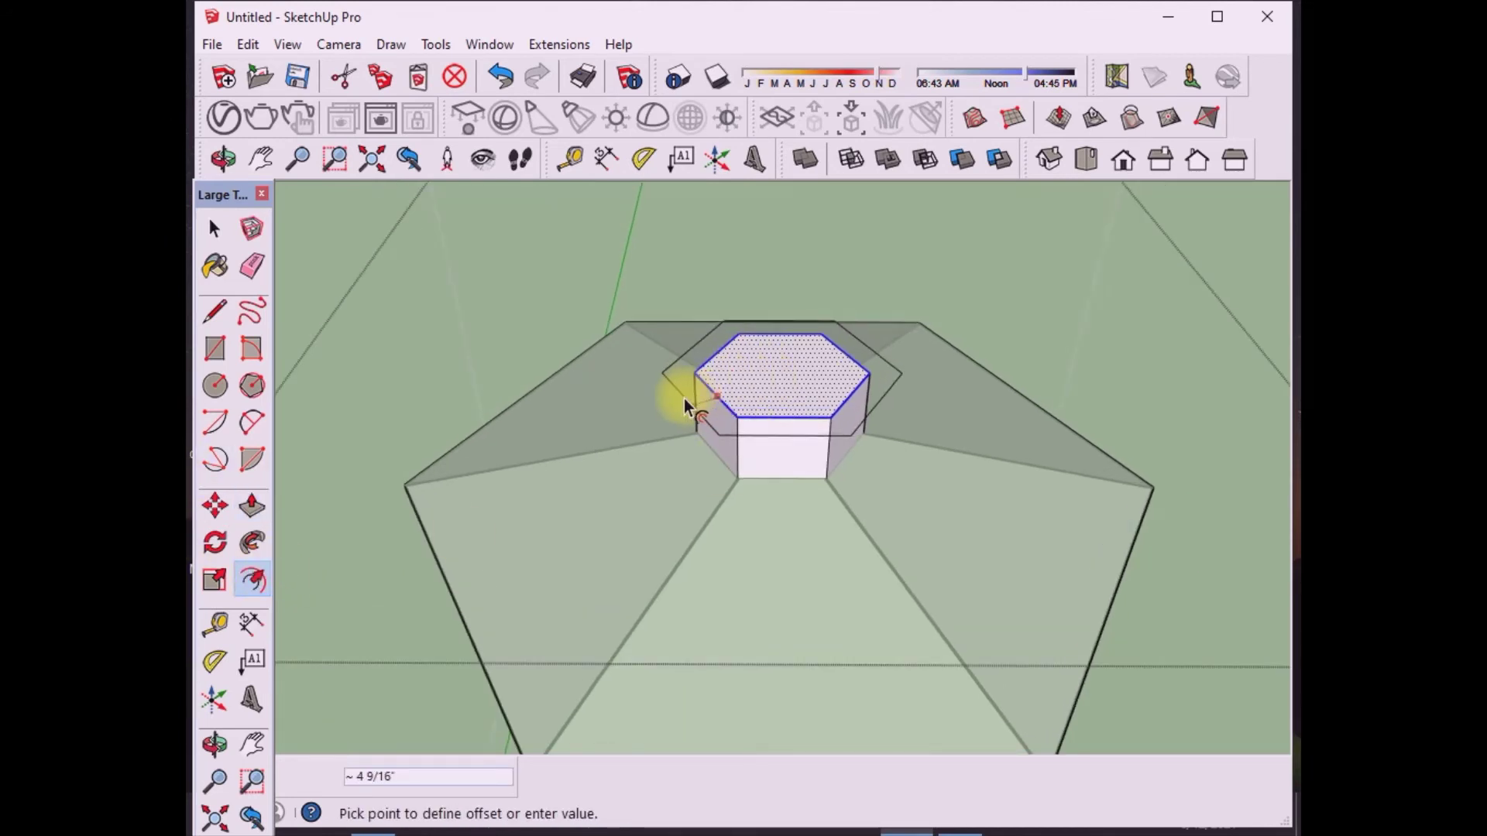
type("6")
key("Return")
scroll(773, 309, "up", 2)
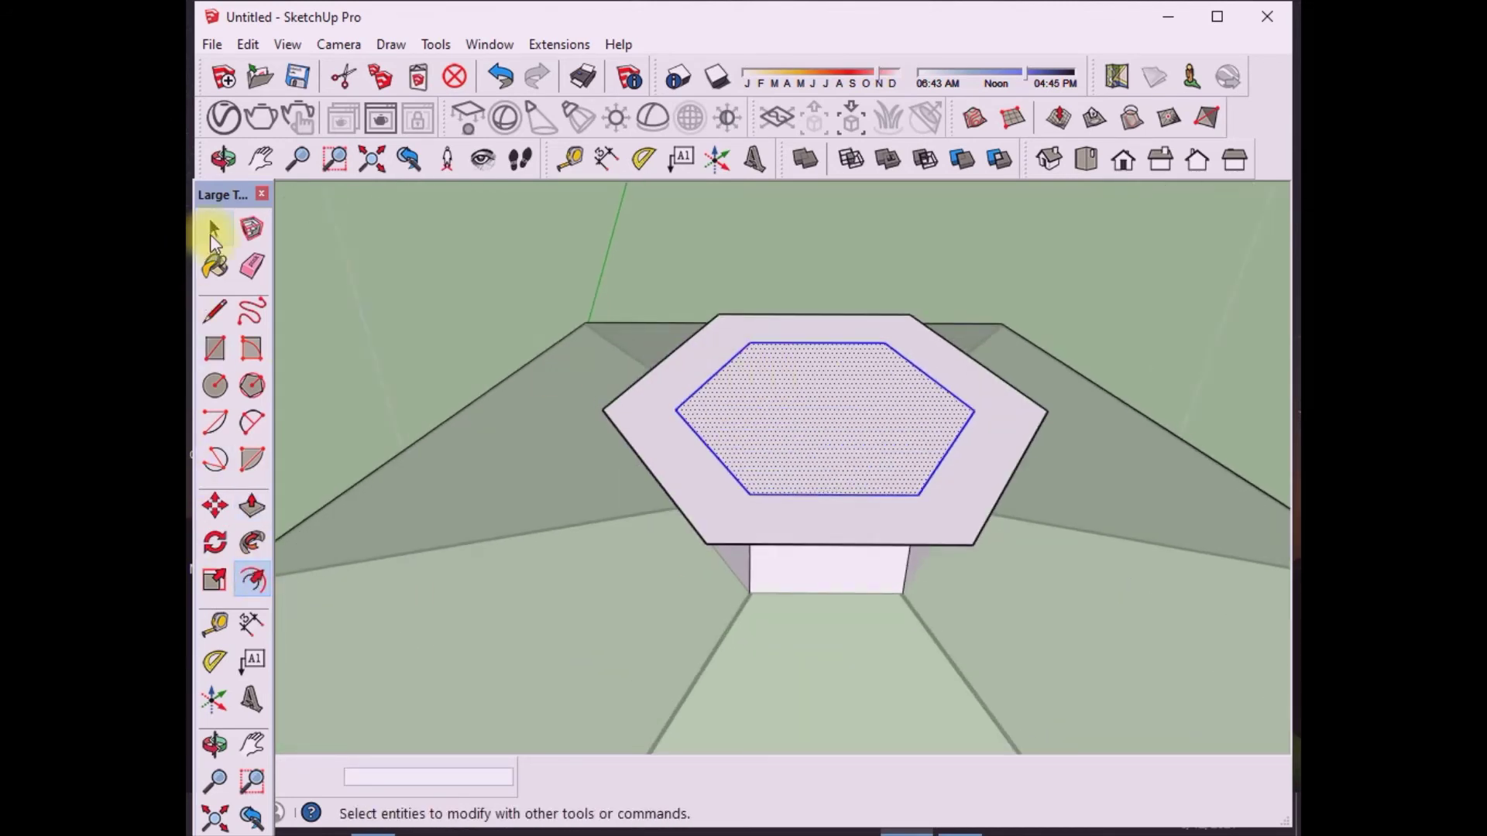
left_click(689, 399)
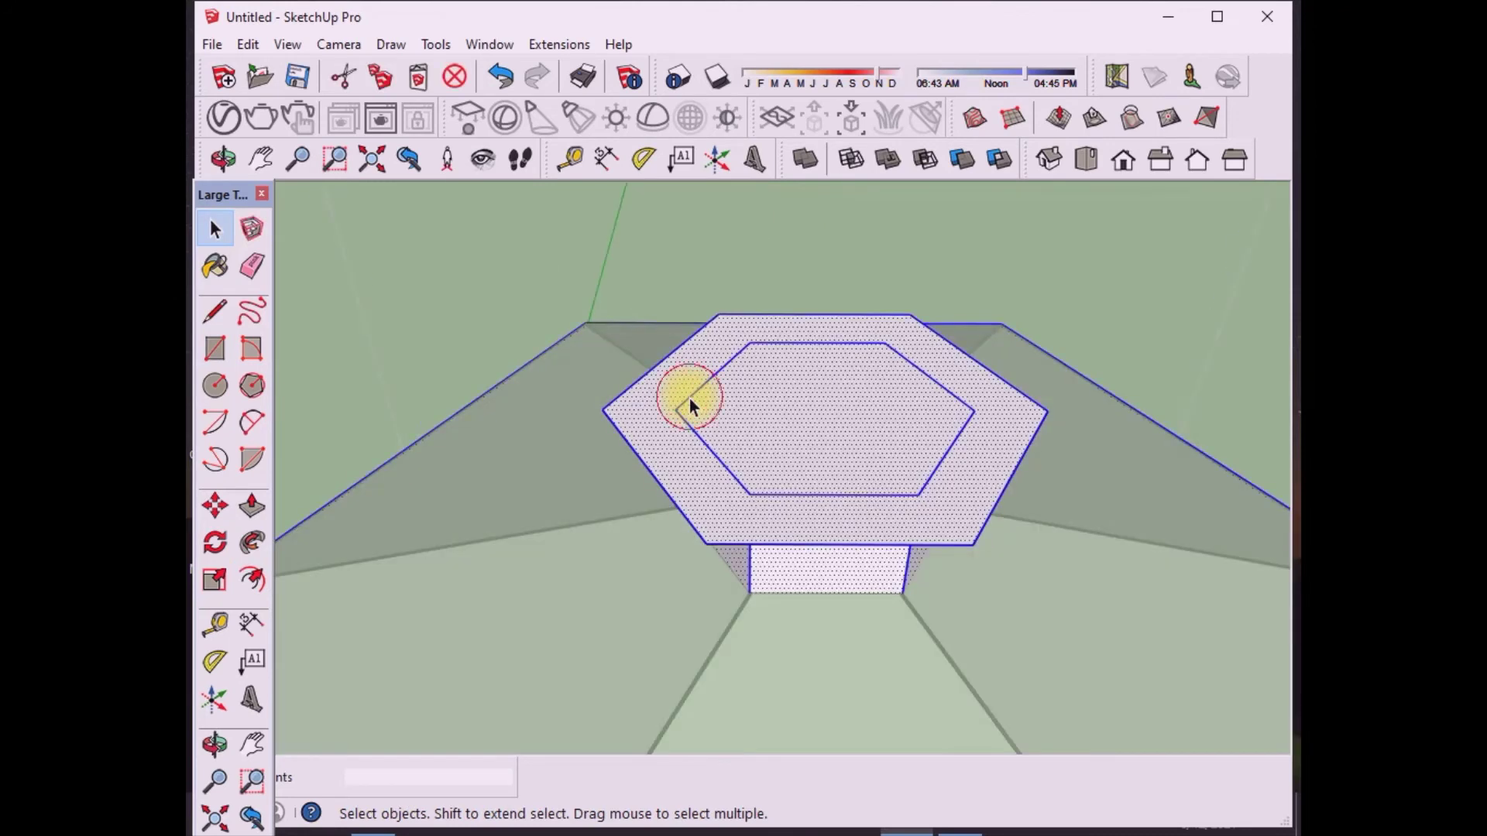
left_click(625, 285)
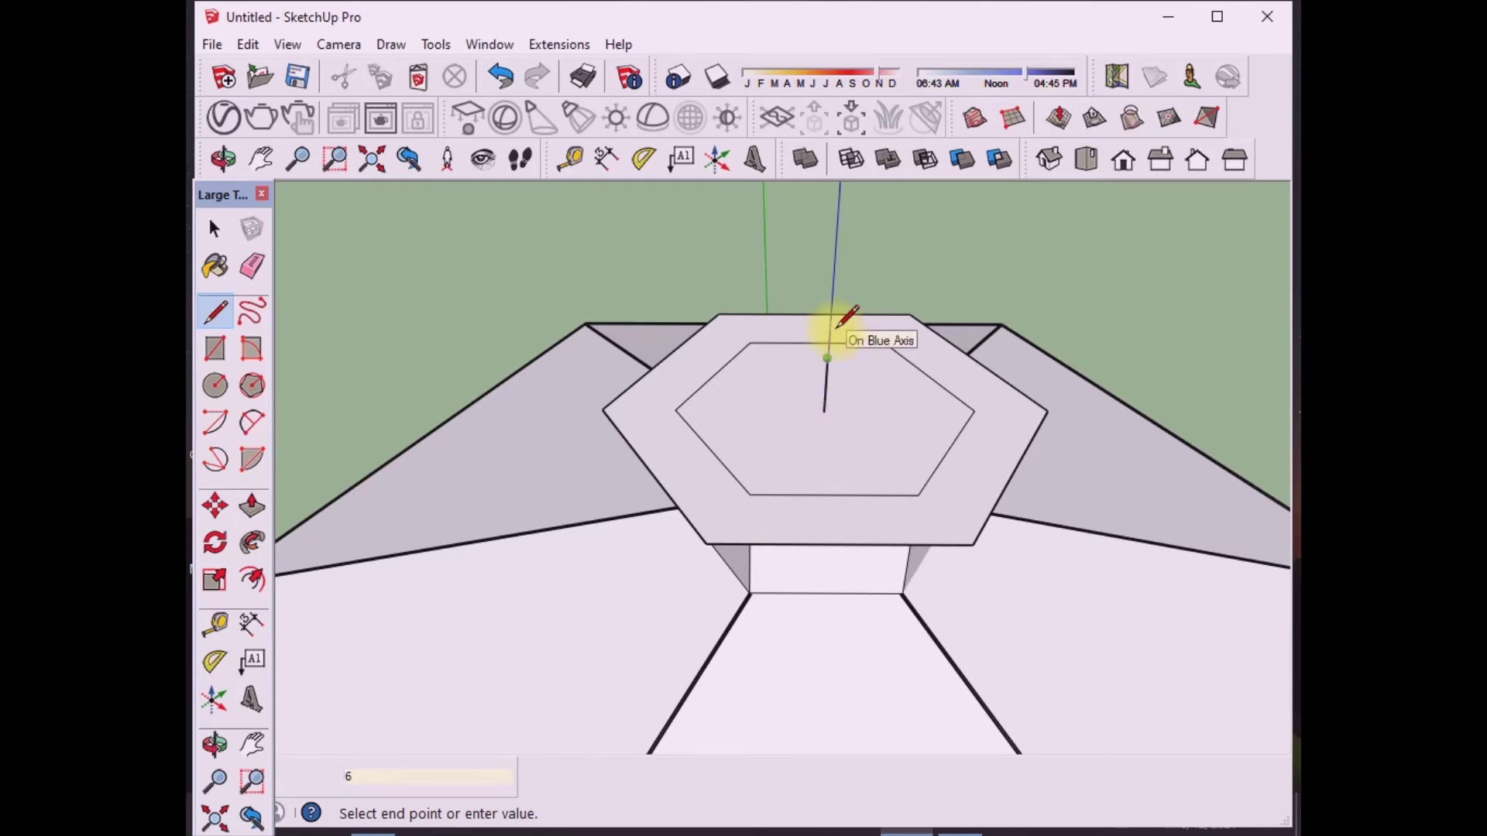
Step: Close a triangle from the peak to the front edge and make it a component
left_click(828, 357)
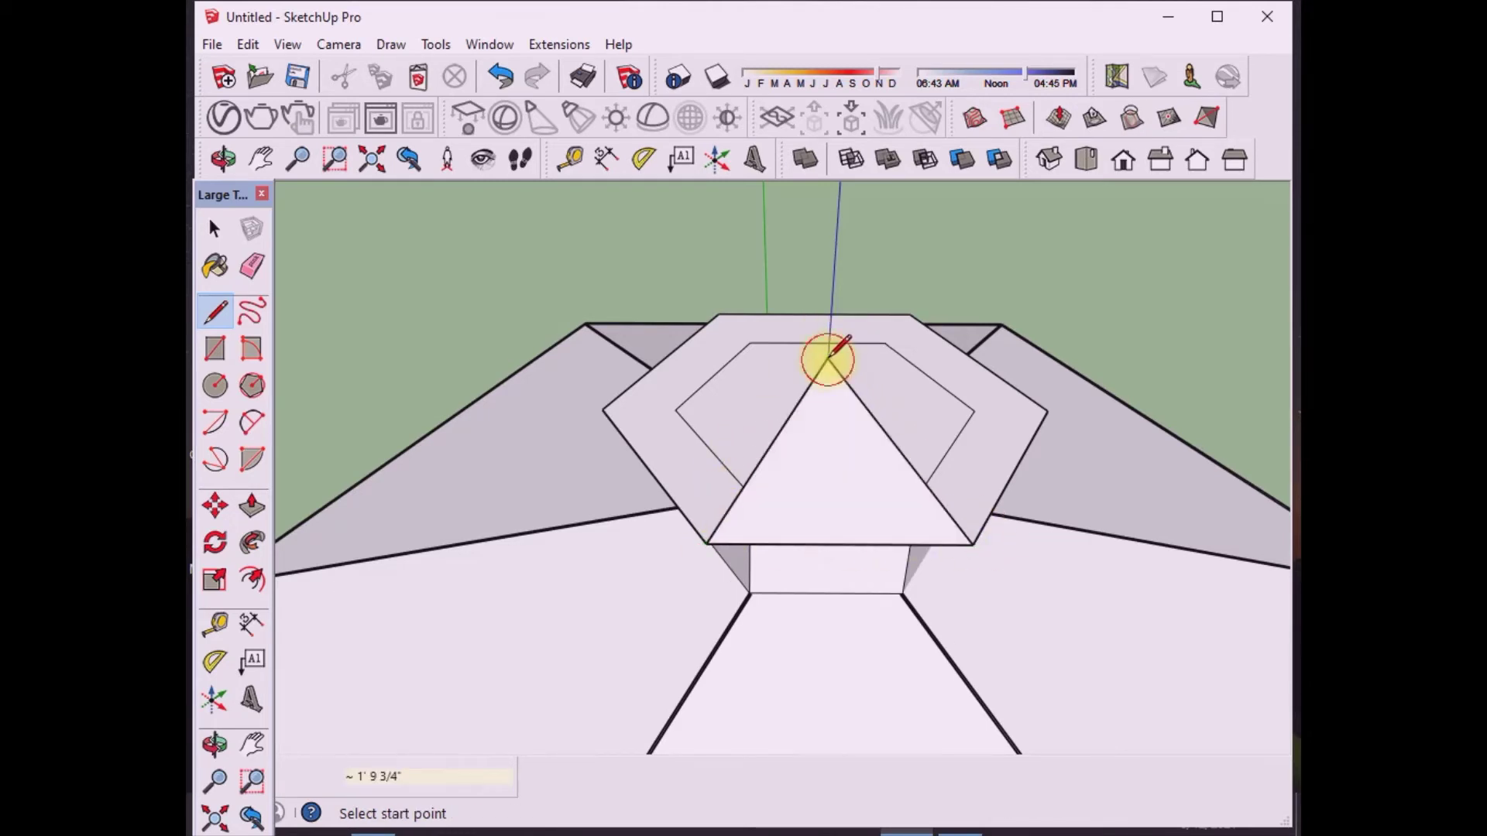
key("space")
left_click(830, 465)
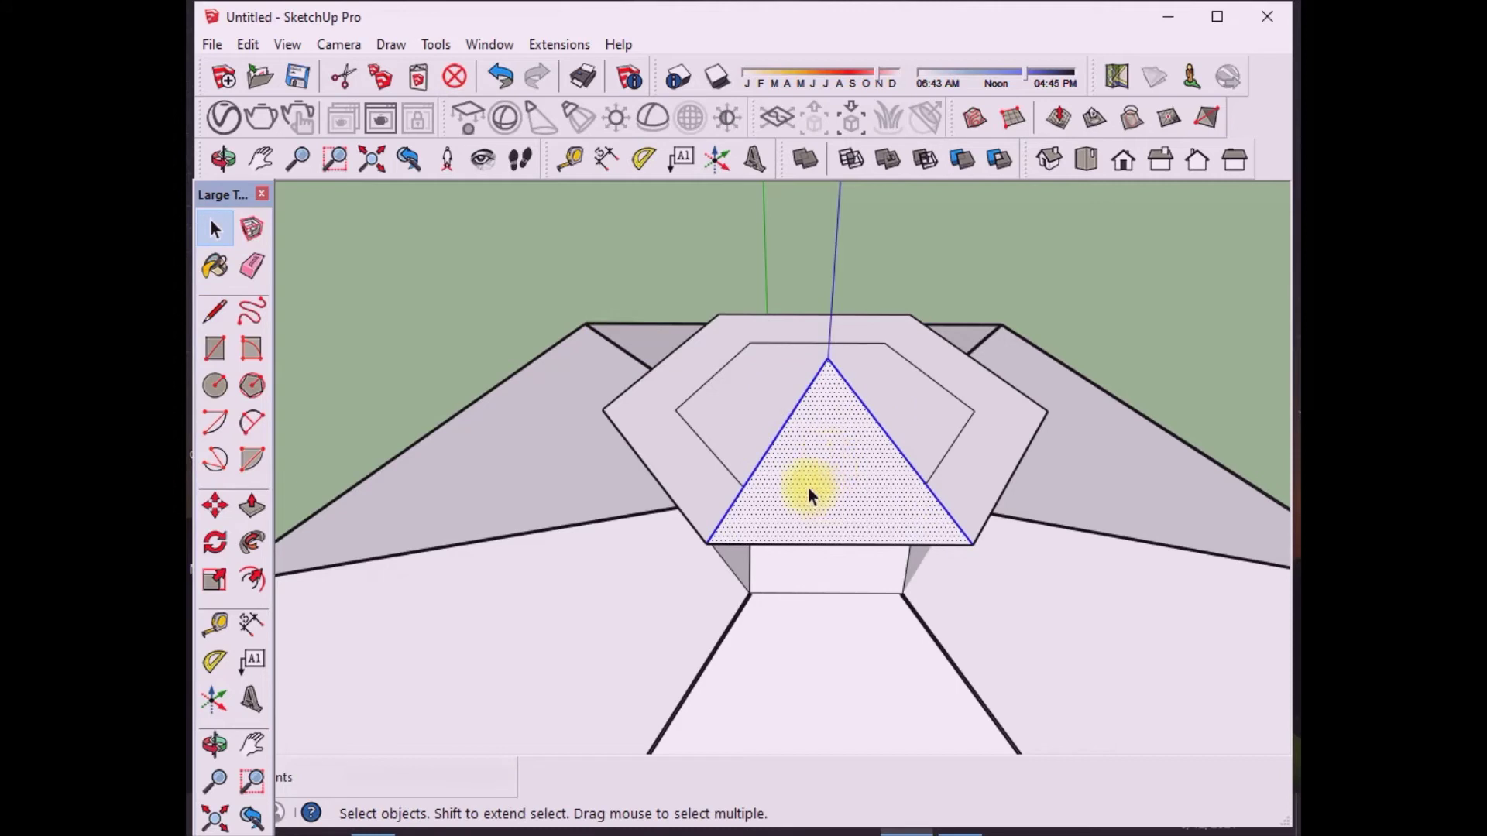
right_click(807, 482)
left_click(863, 289)
left_click(748, 558)
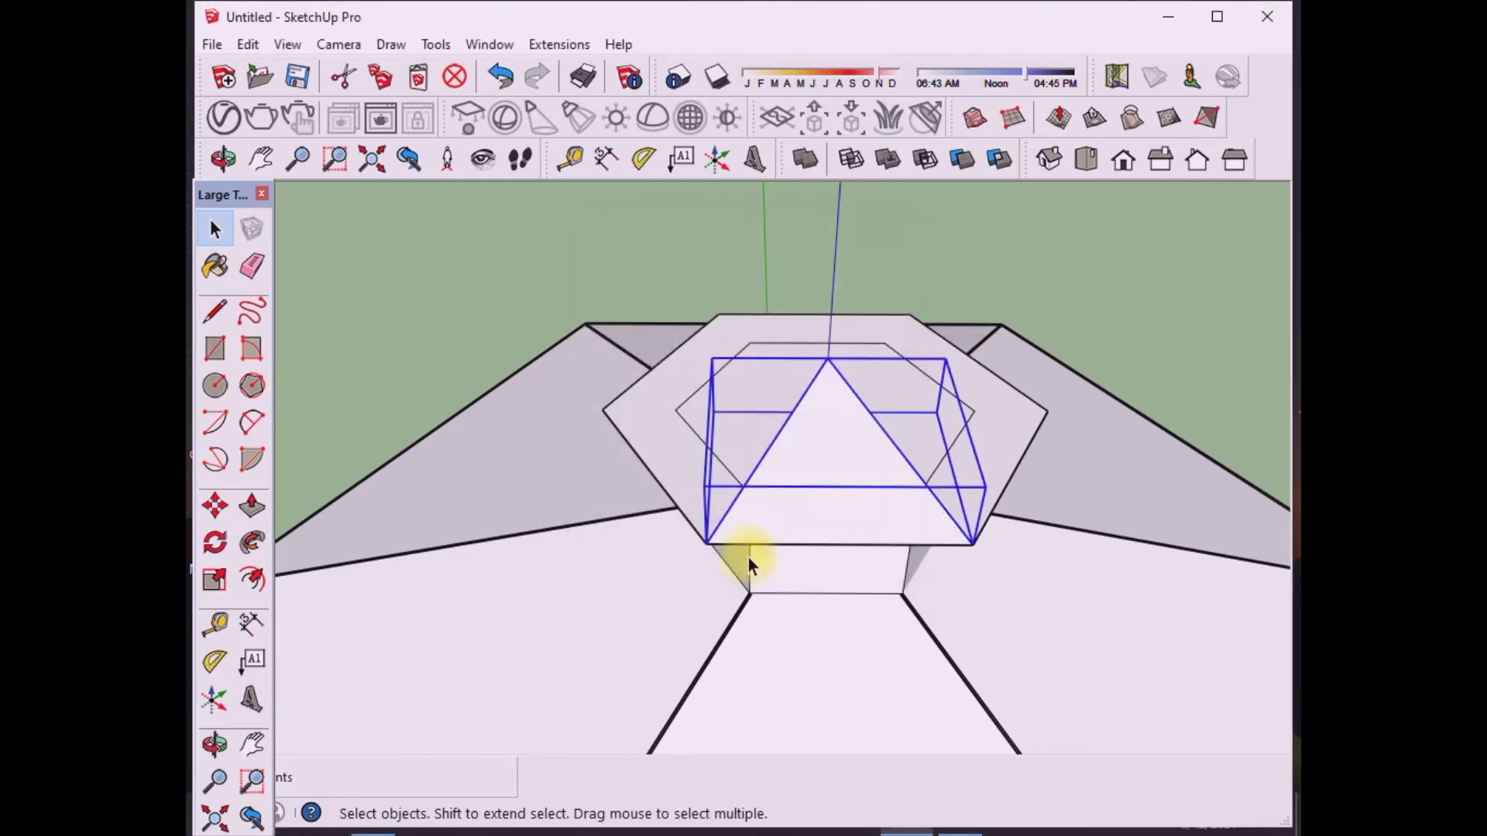
Step: Rotate-copy the triangle component 60° around the peak, redoing a misplaced first attempt
left_click(216, 541)
left_click(827, 359)
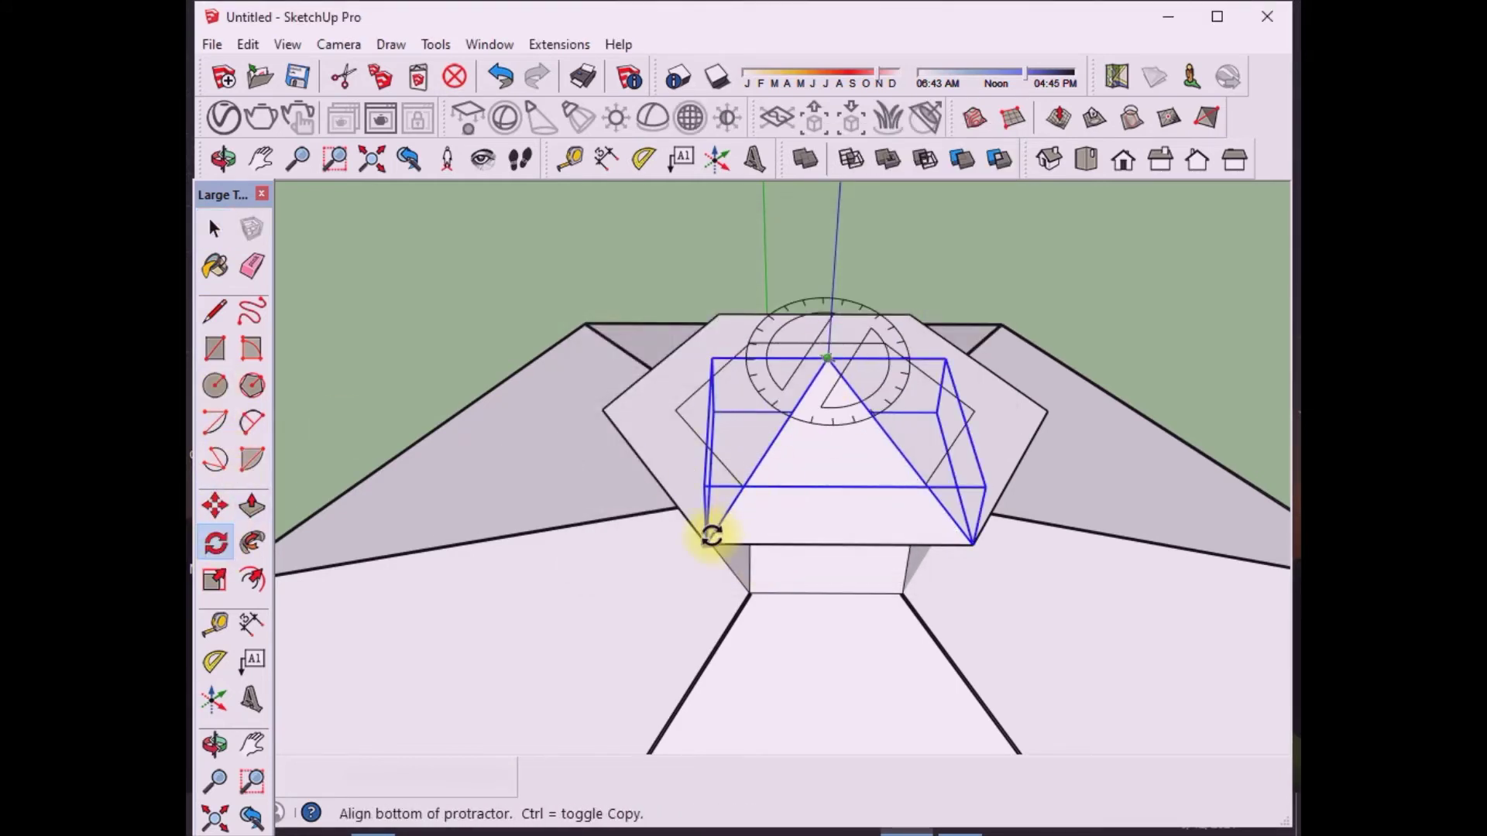
left_click(708, 541)
left_click(884, 499)
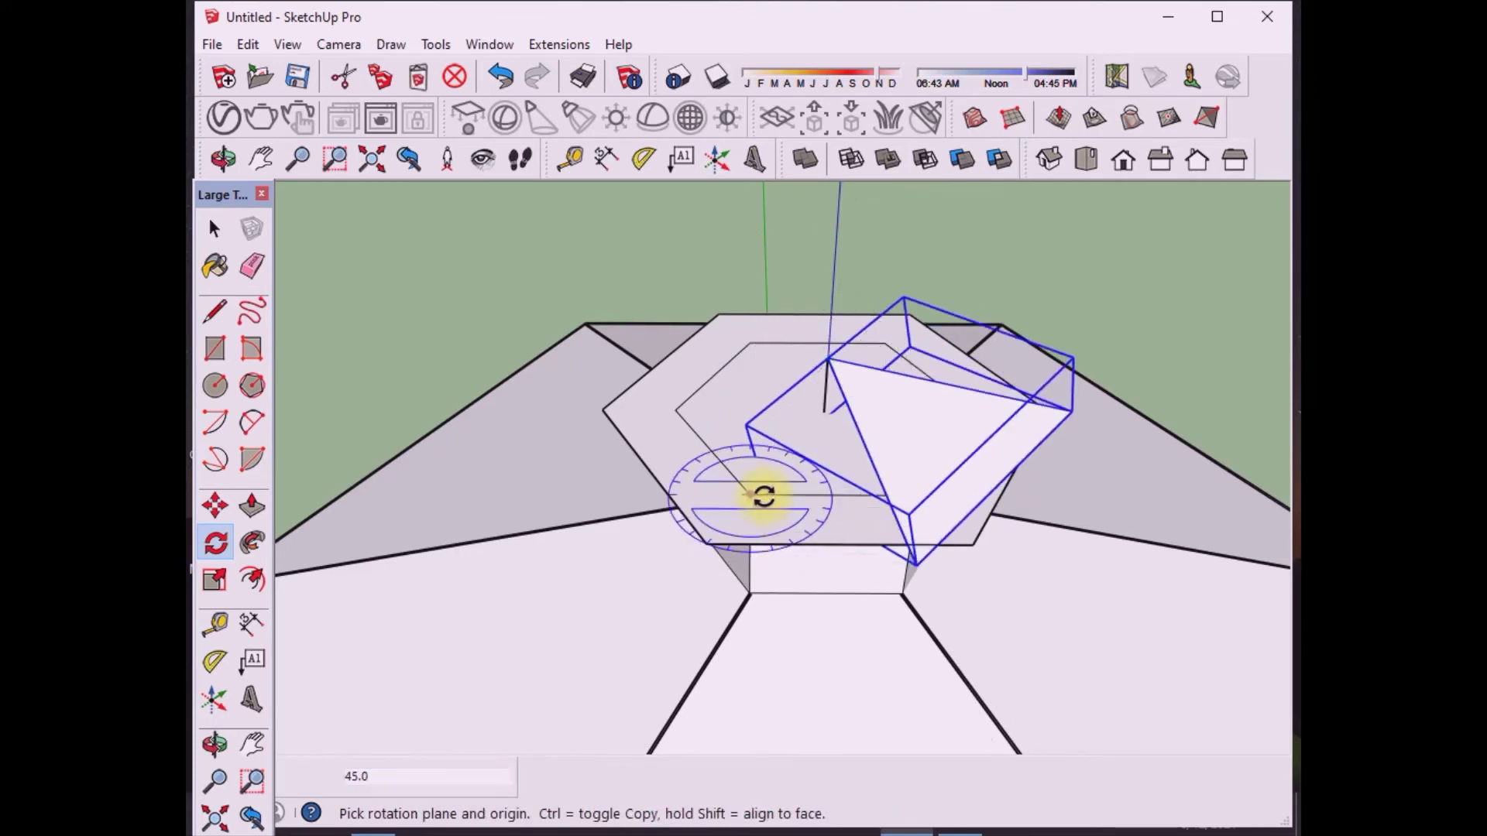
key("ctrl+z")
left_click(214, 229)
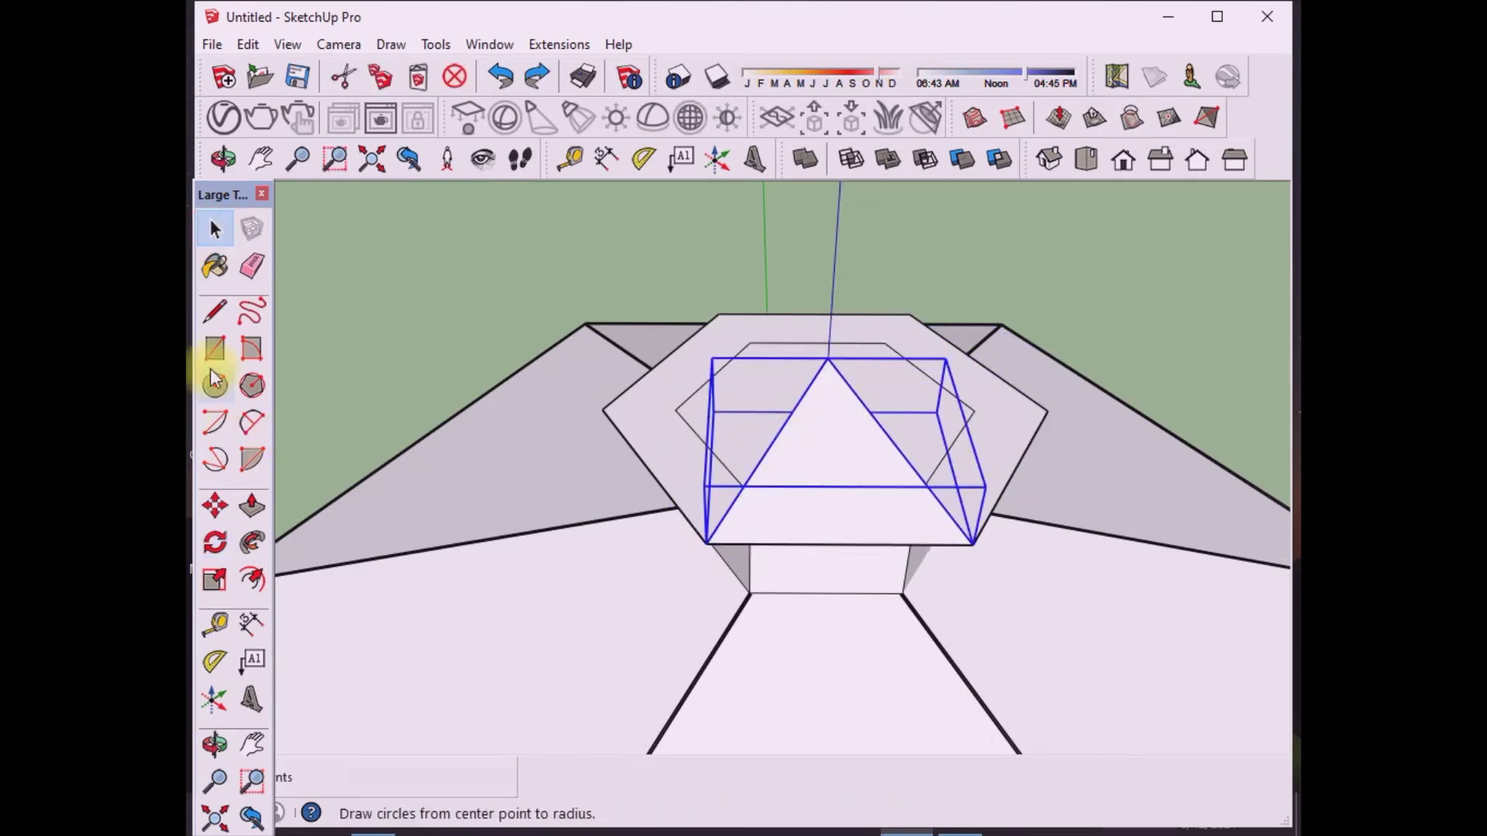
left_click(215, 541)
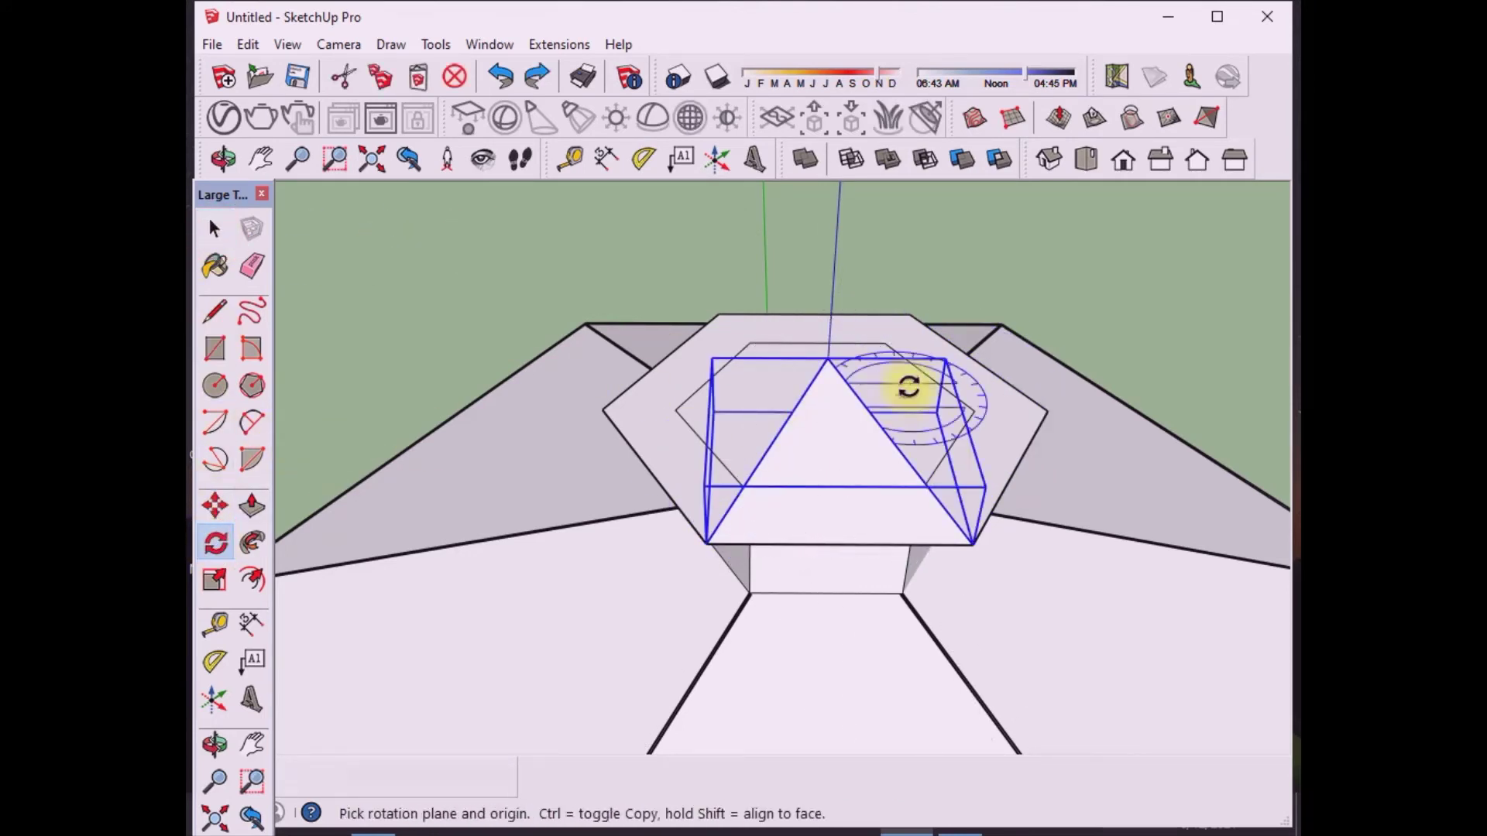
left_click(828, 359)
left_click(707, 540)
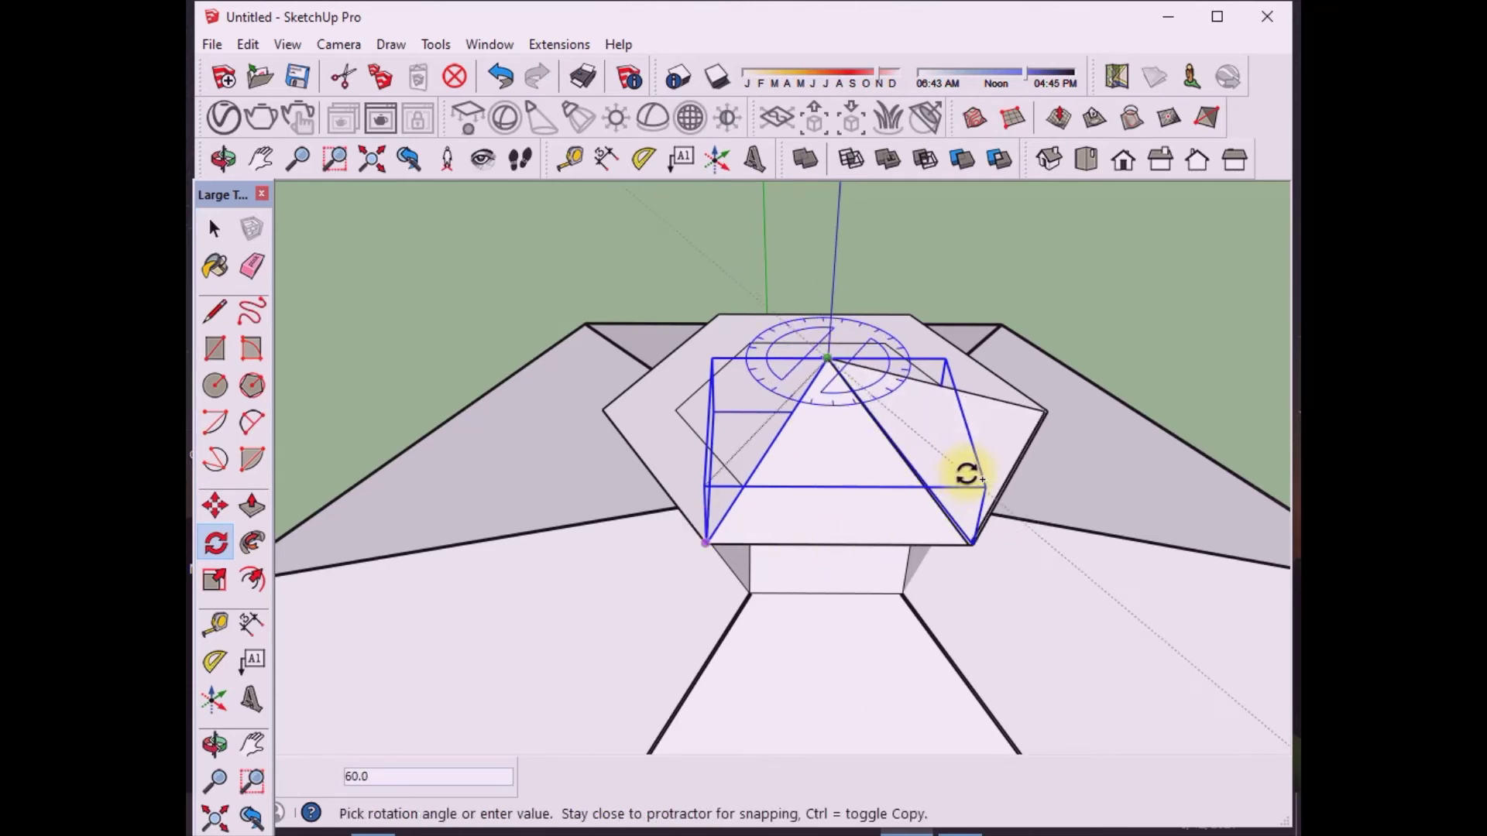
left_click(968, 474)
Step: Orbit out over the gazebo to look down on the new pointed cap
scroll(784, 493, "up", 3)
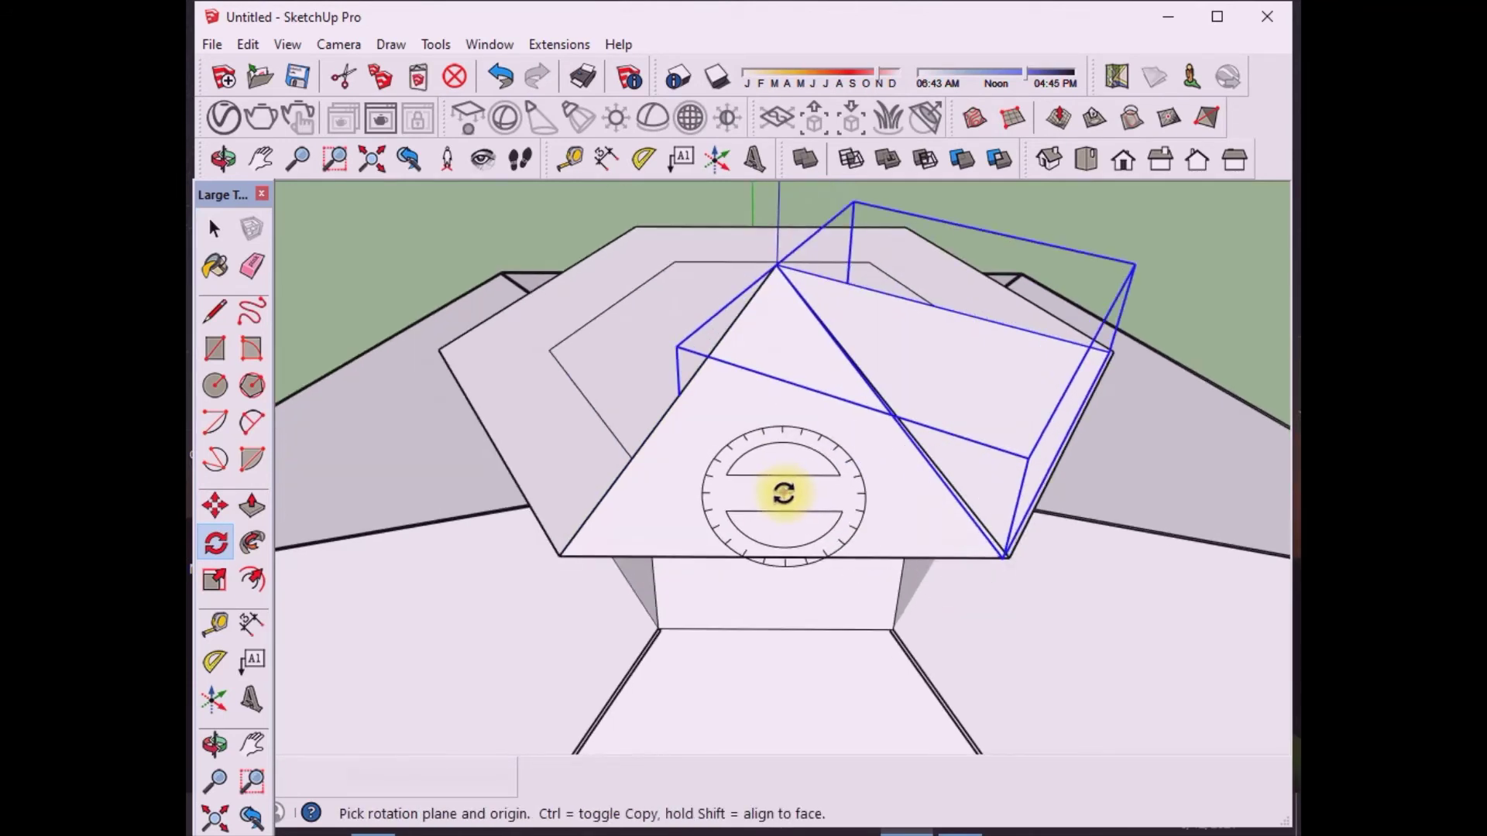
scroll(781, 493, "down", 5)
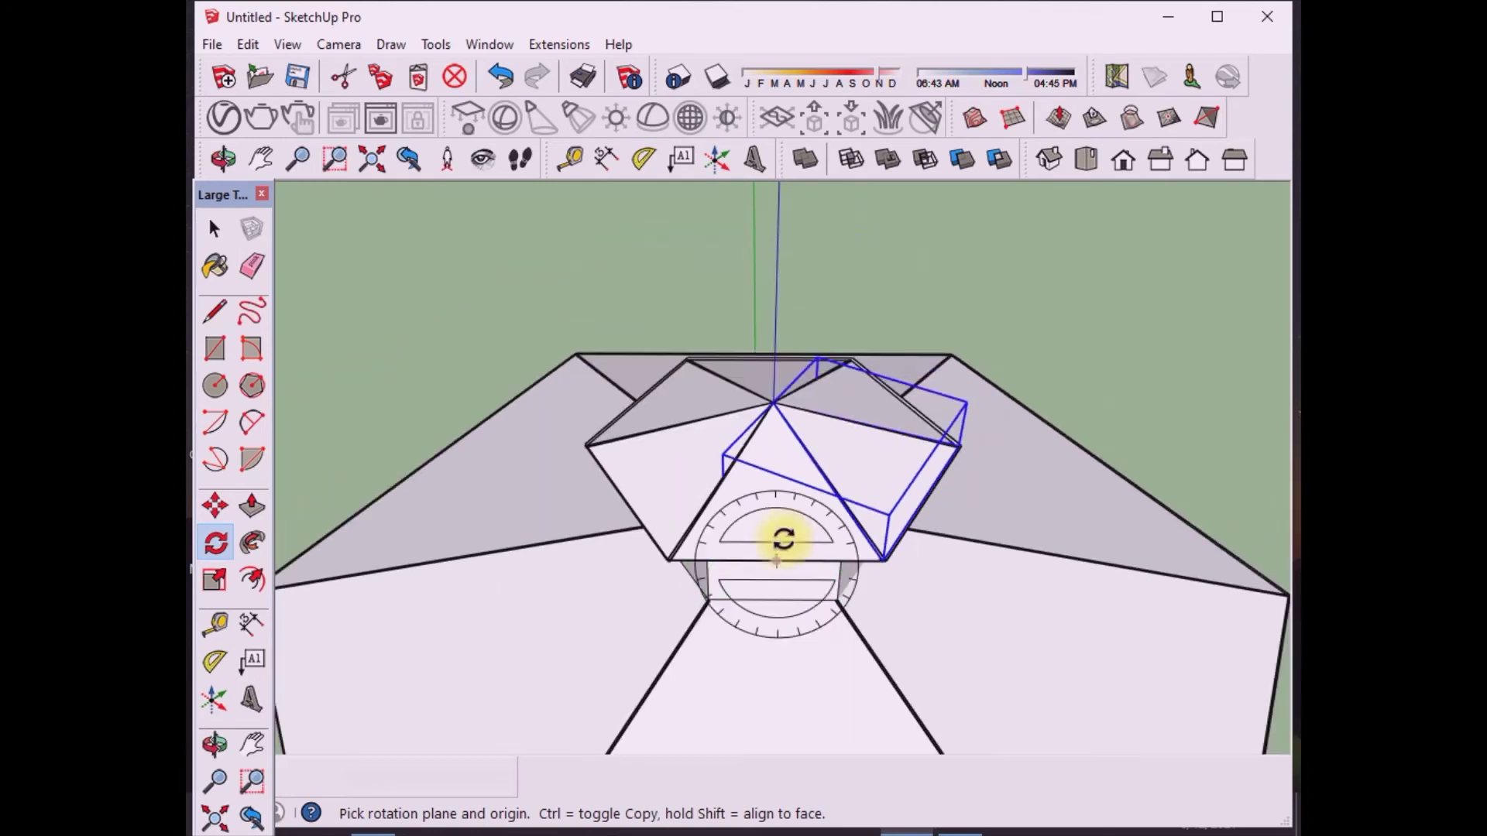
left_click(215, 230)
left_click(401, 292)
scroll(539, 394, "down", 5)
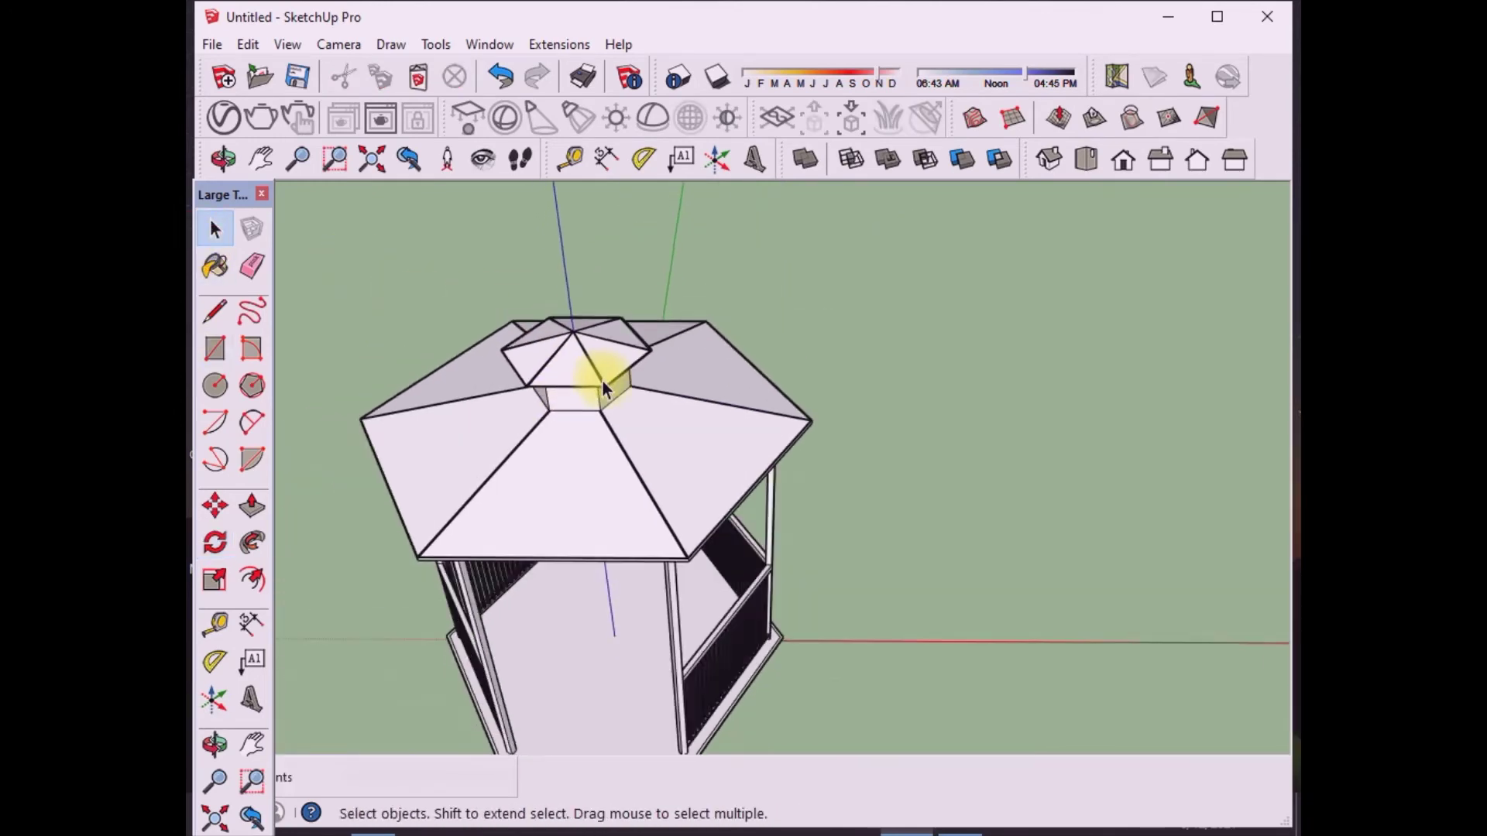
middle_click_drag(603, 381, 560, 513)
scroll(561, 512, "up", 2)
left_click(223, 159)
left_click_drag(630, 422, 531, 315)
Step: Paint the cupola cap with Roofing_Tile_Spanish from the Roofing collection
left_click(216, 229)
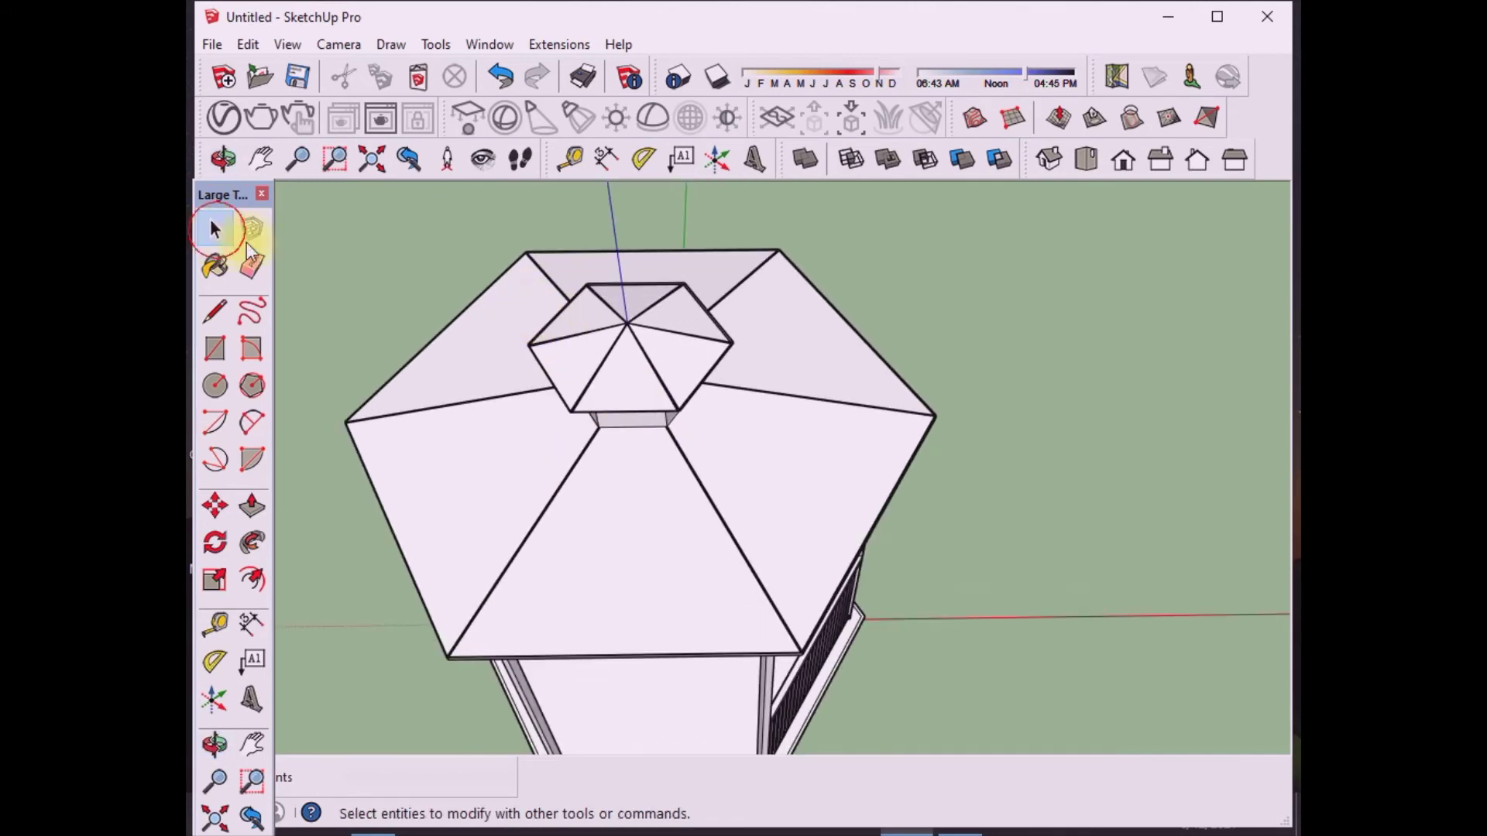
double_click(633, 375)
left_click(216, 265)
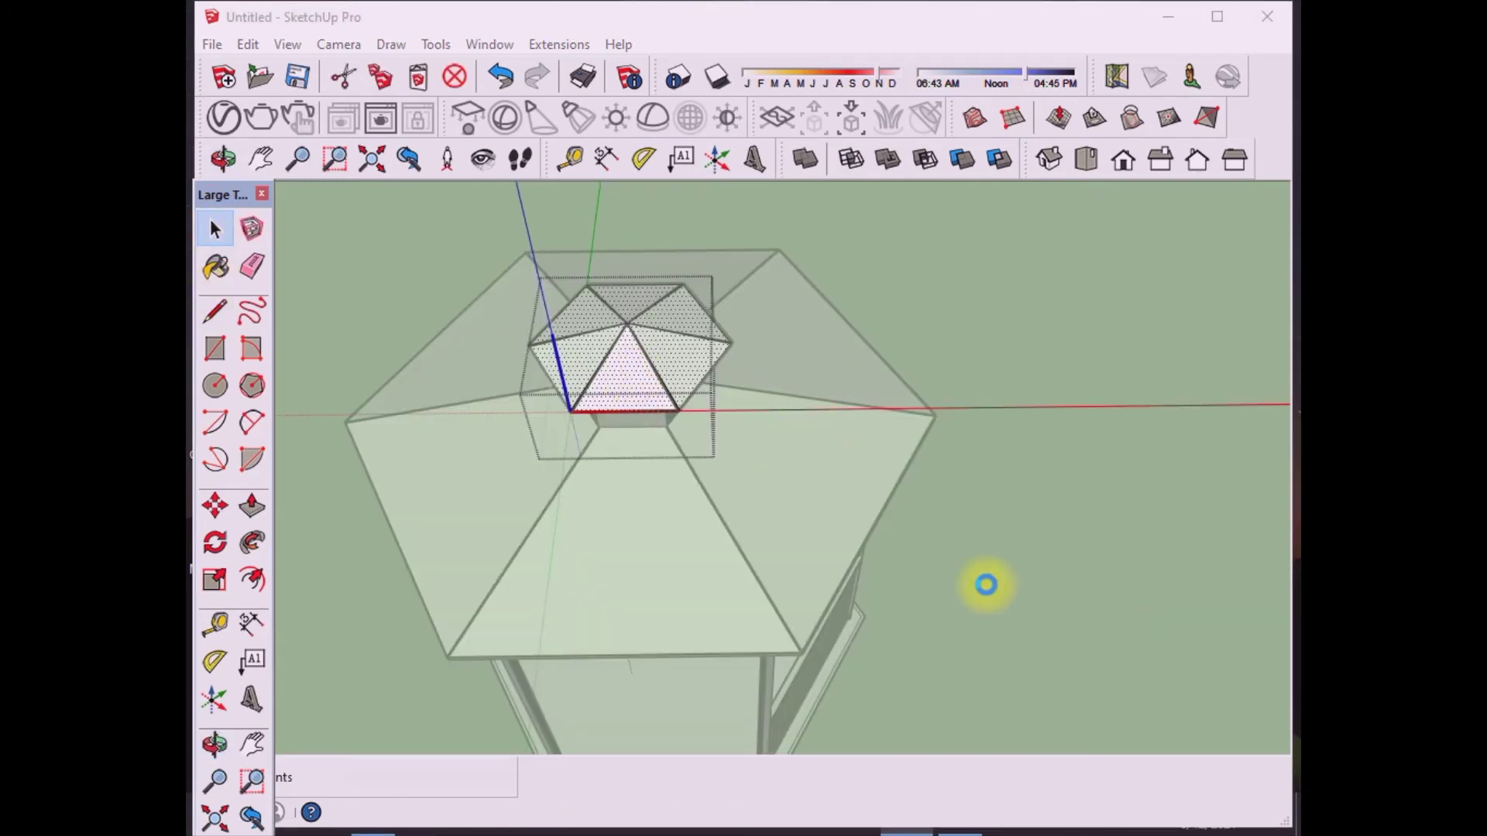
key("b")
left_click(524, 216)
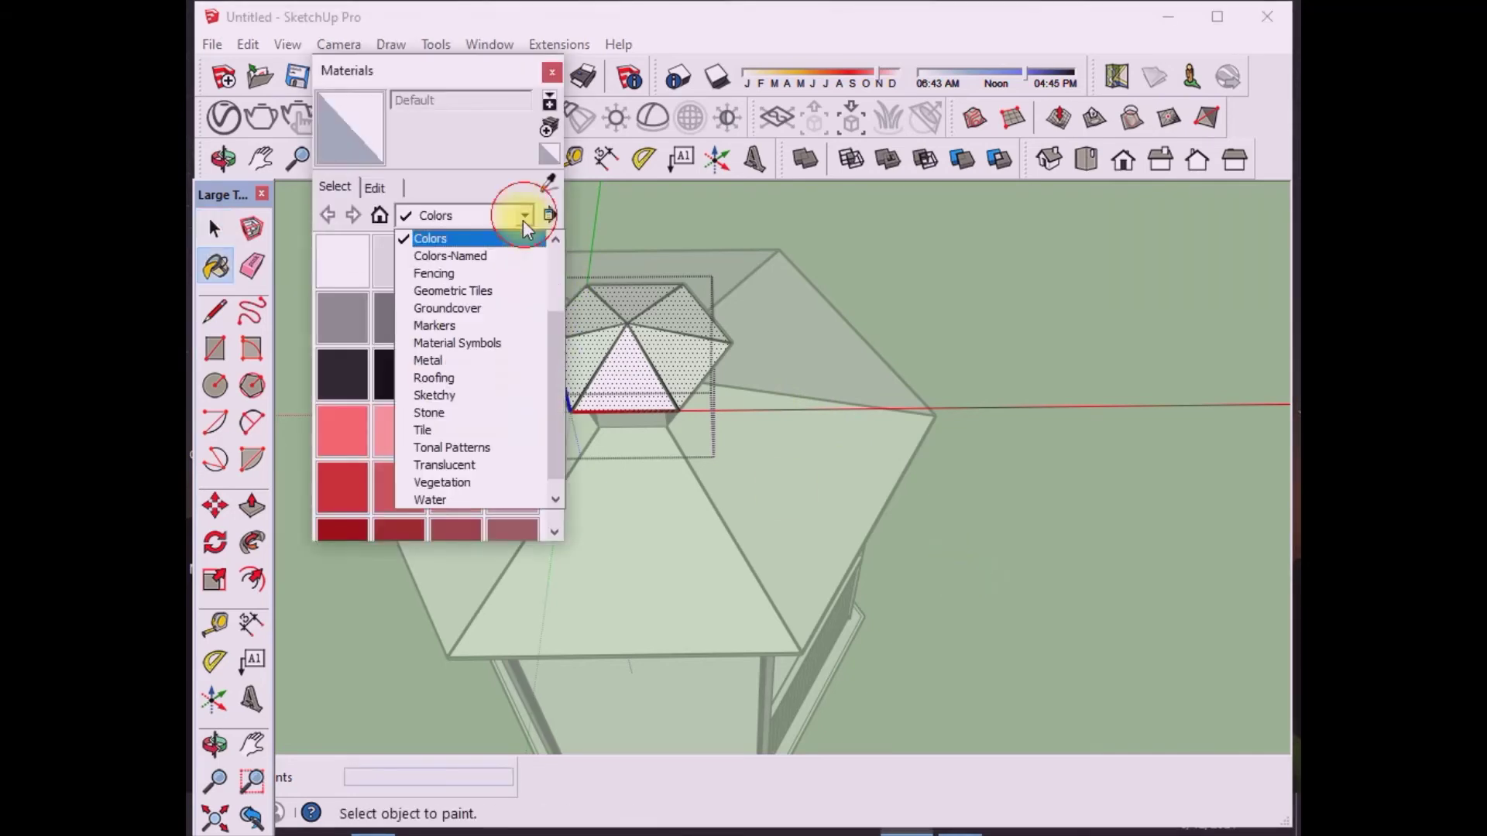
left_click(483, 378)
left_click(394, 382)
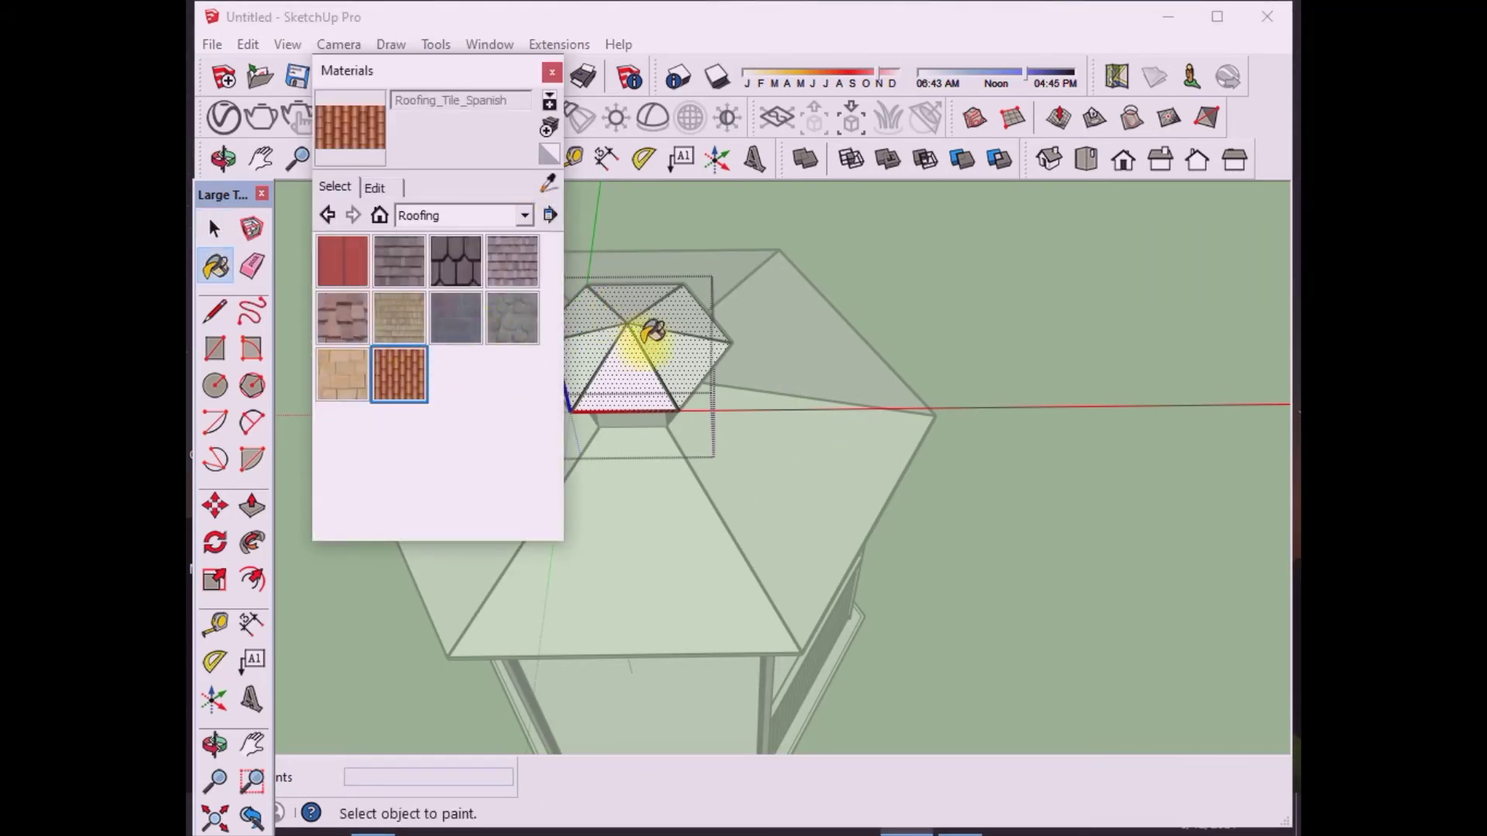
left_click(635, 340)
Step: Shrink the Spanish tile texture width to 1" and close Materials
left_click(375, 187)
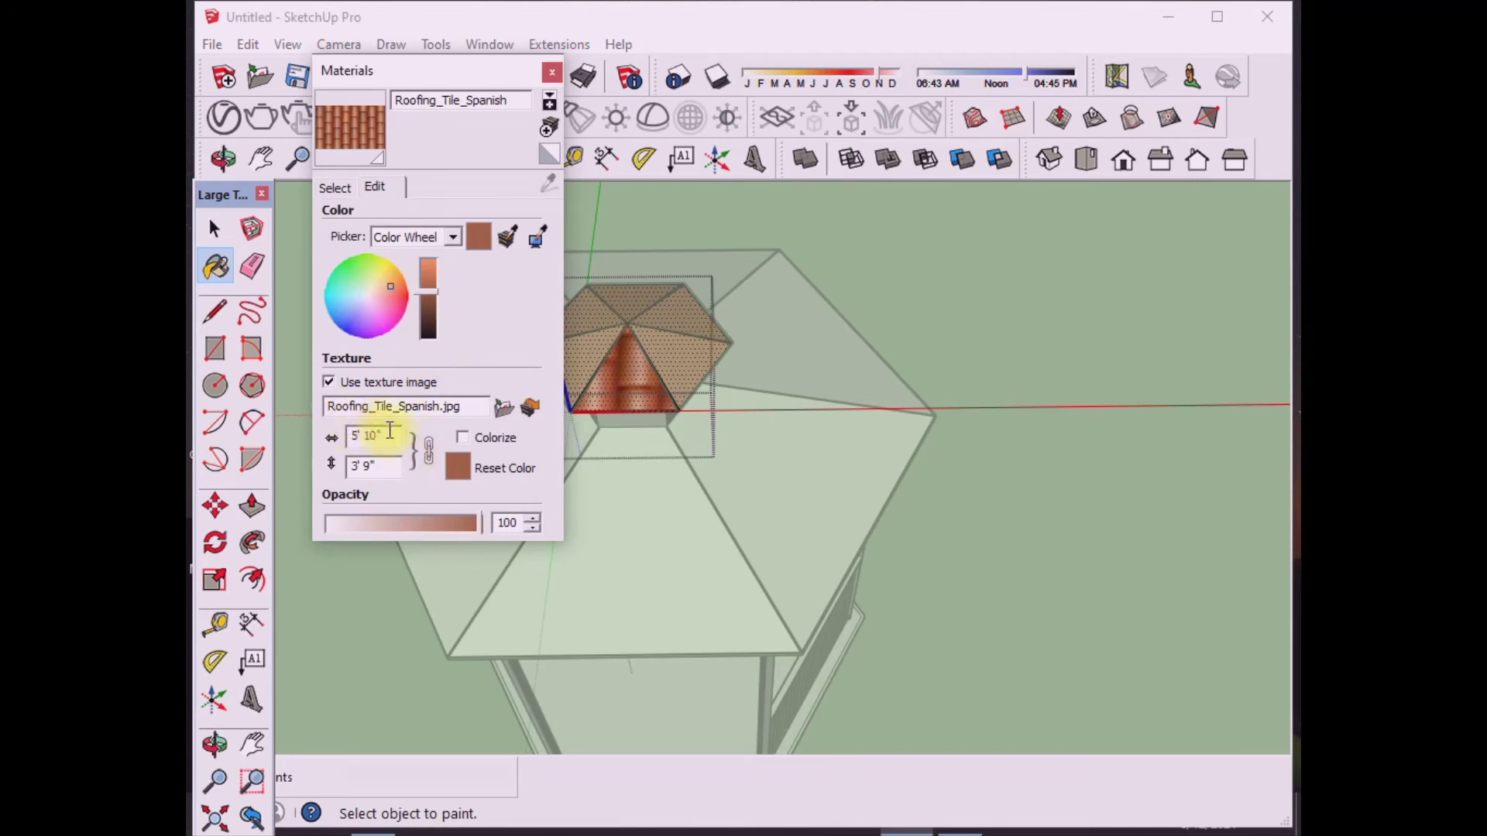
type("1")
type("1")
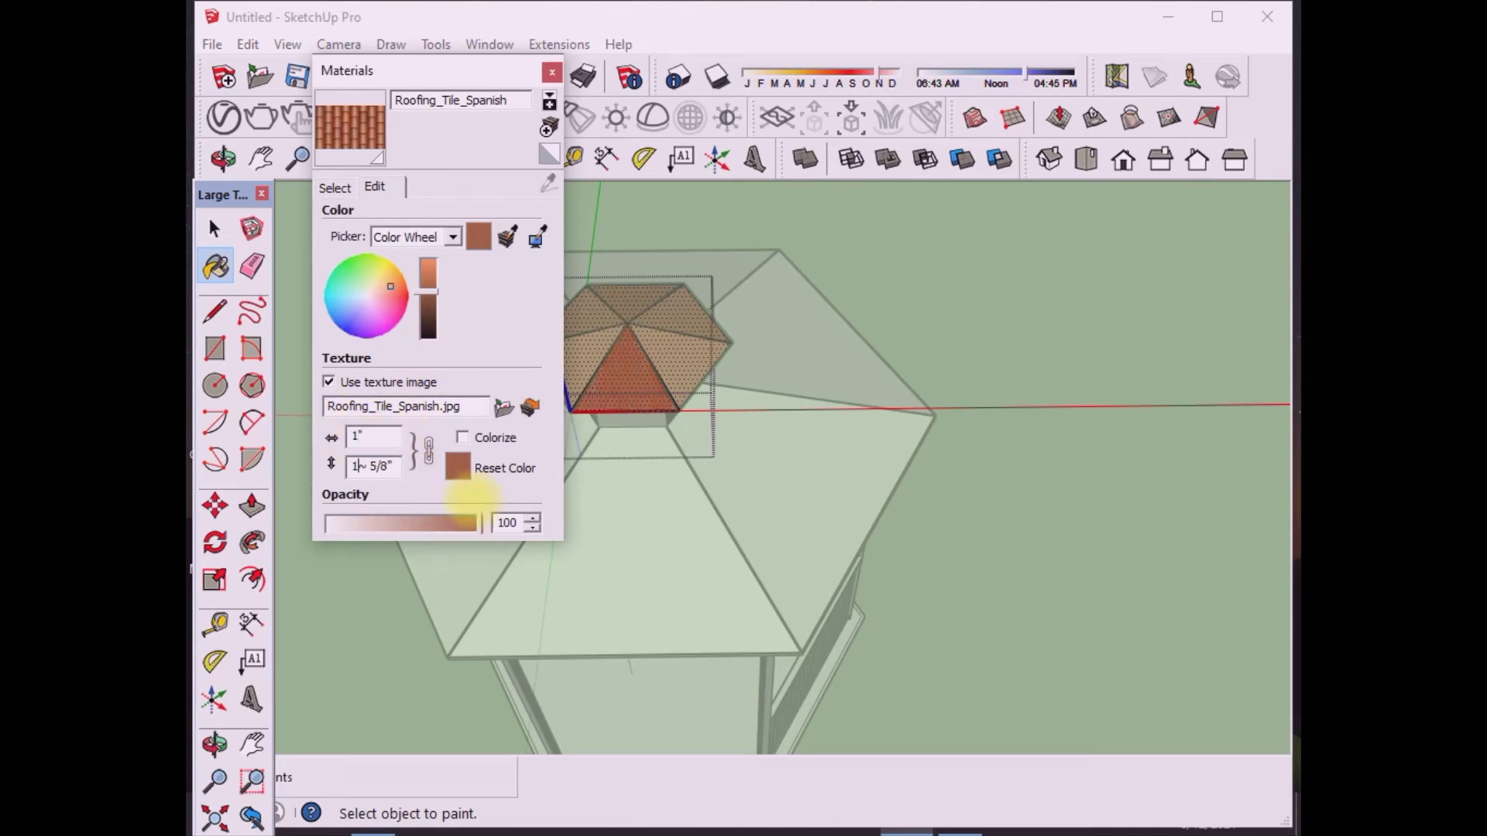
key("Return")
left_click(499, 358)
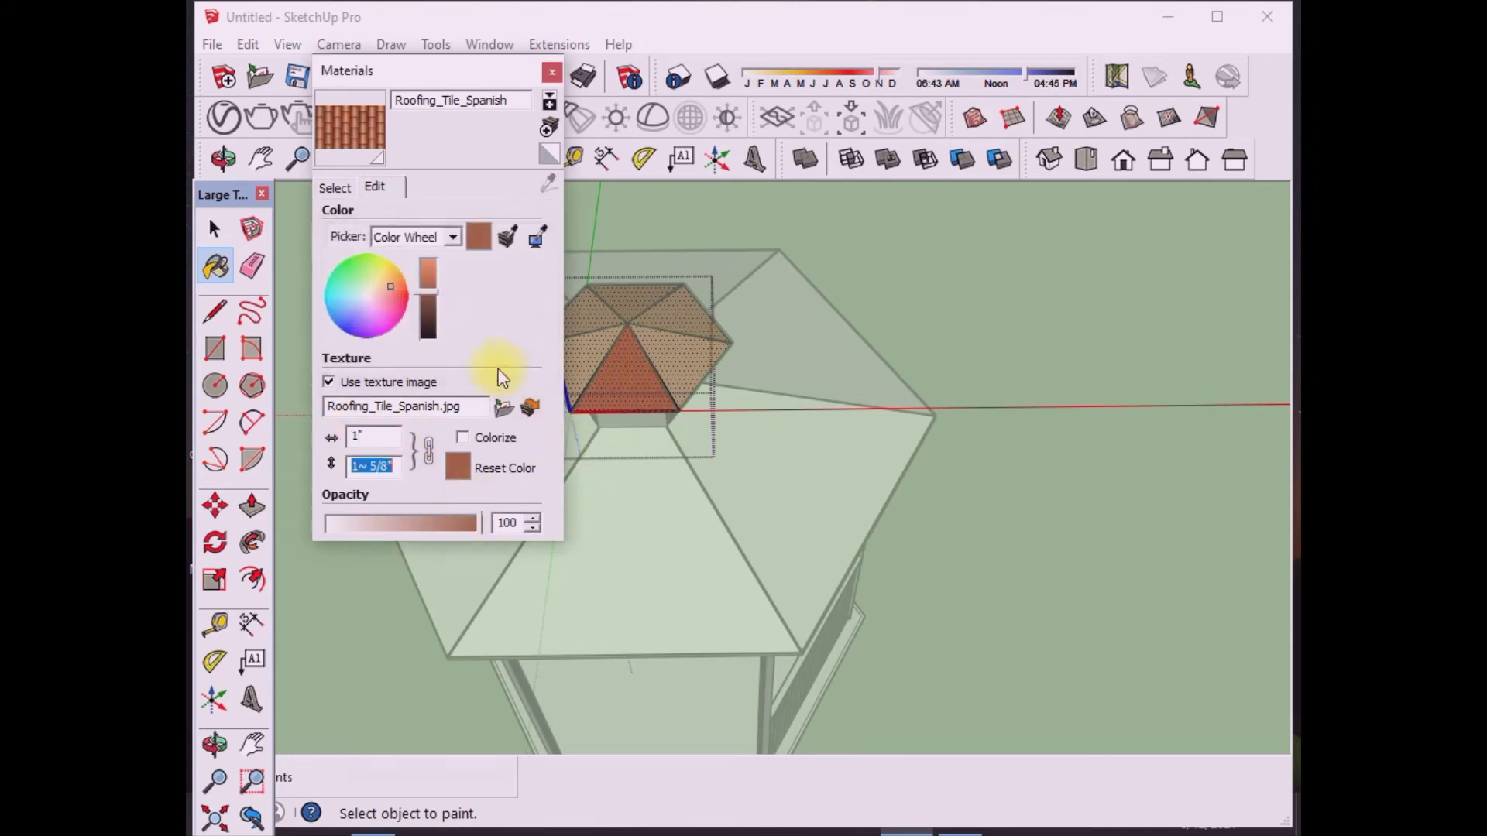
left_click(550, 77)
scroll(649, 447, "up", 4)
Step: Paint the main hip roof with the Spanish roofing tile
triple_click(762, 676)
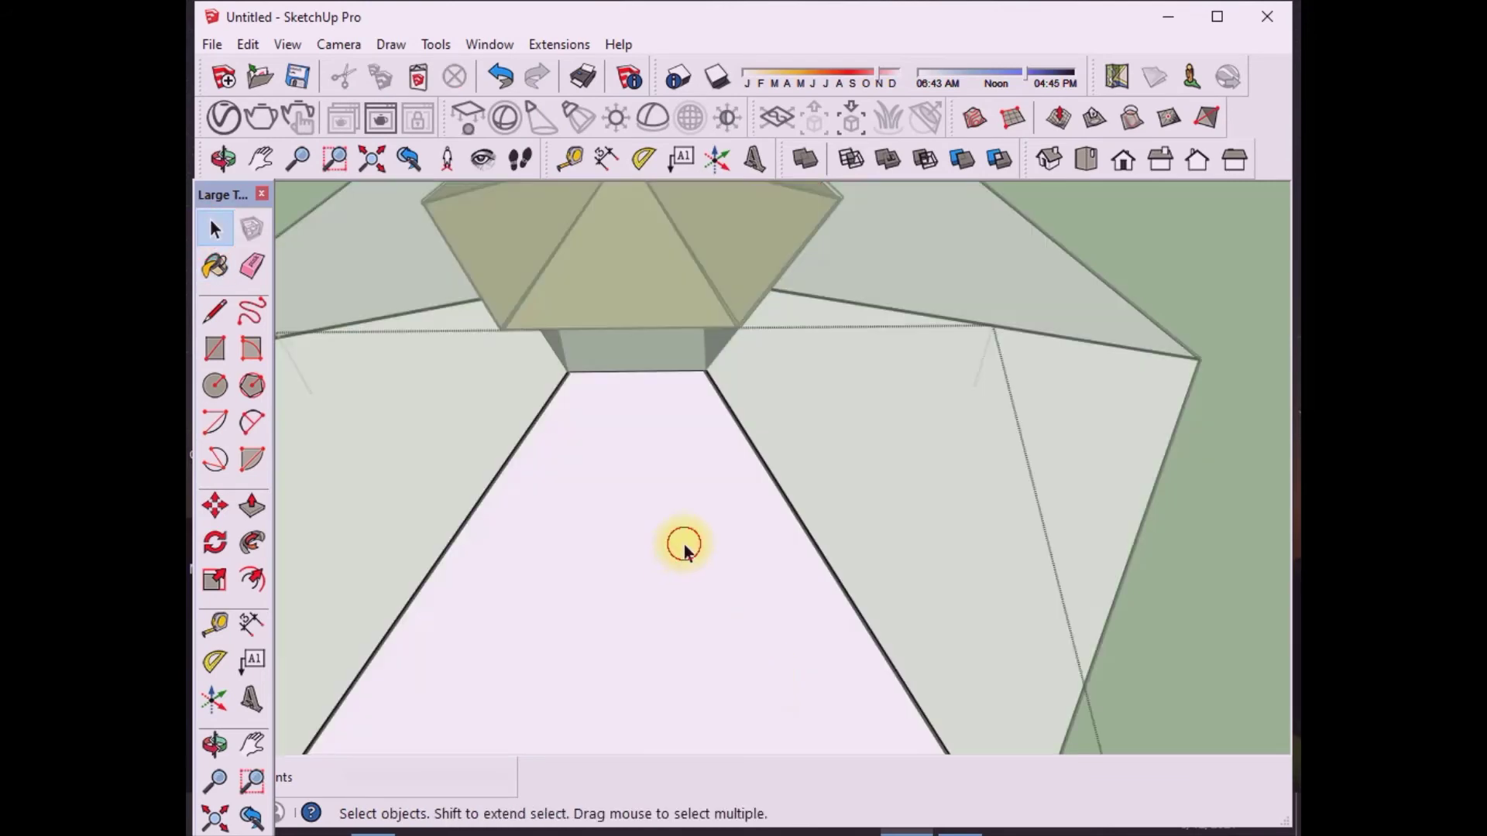
left_click(215, 266)
left_click(690, 650)
scroll(676, 557, "down", 3)
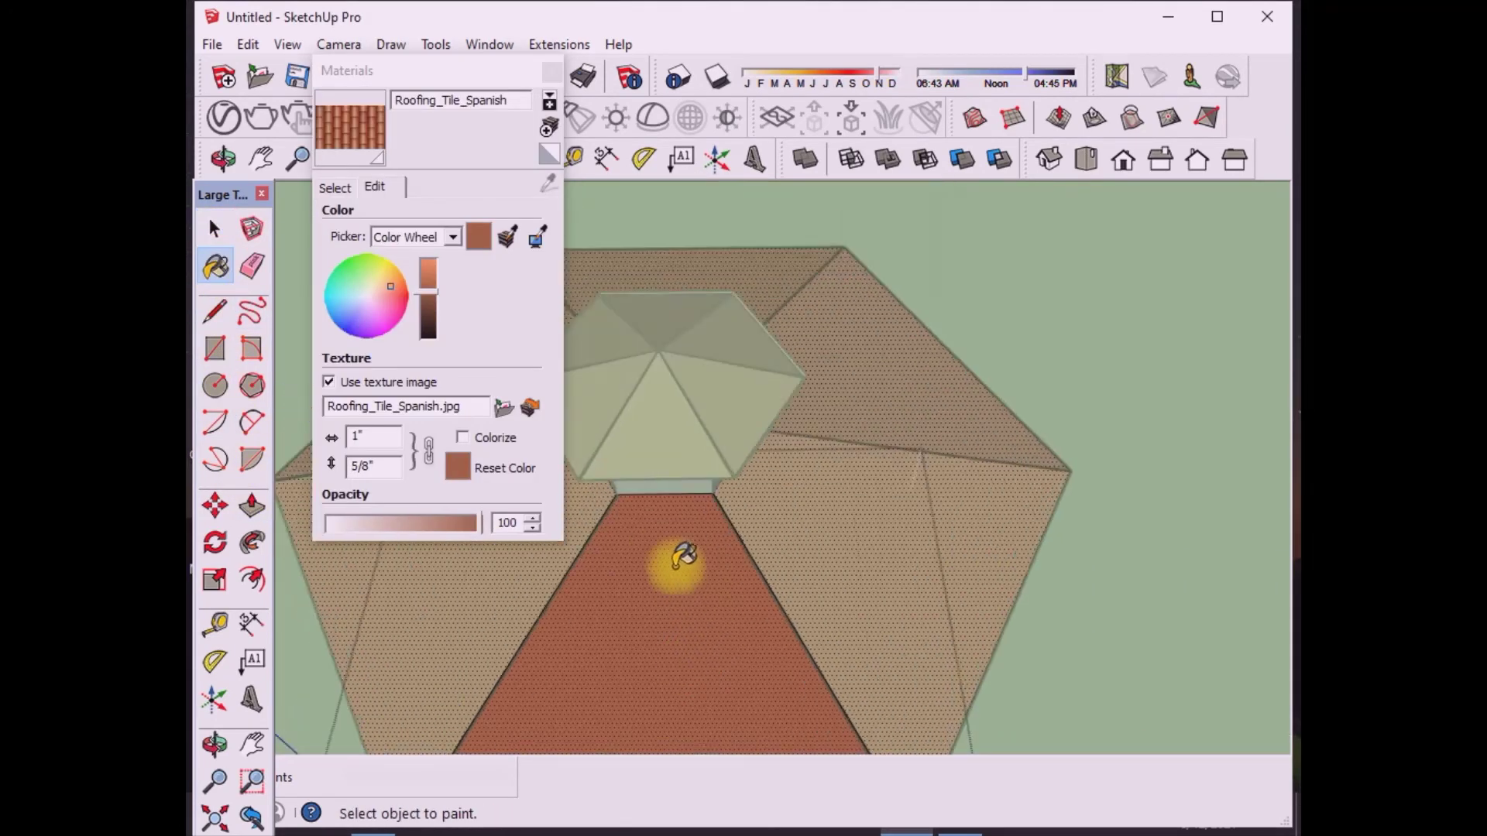
left_click(552, 81)
left_click(209, 230)
left_click(1023, 299)
Step: Orbit over the tiled hip roof to bring the cupola's base walls into view
middle_click_drag(1023, 299, 671, 486)
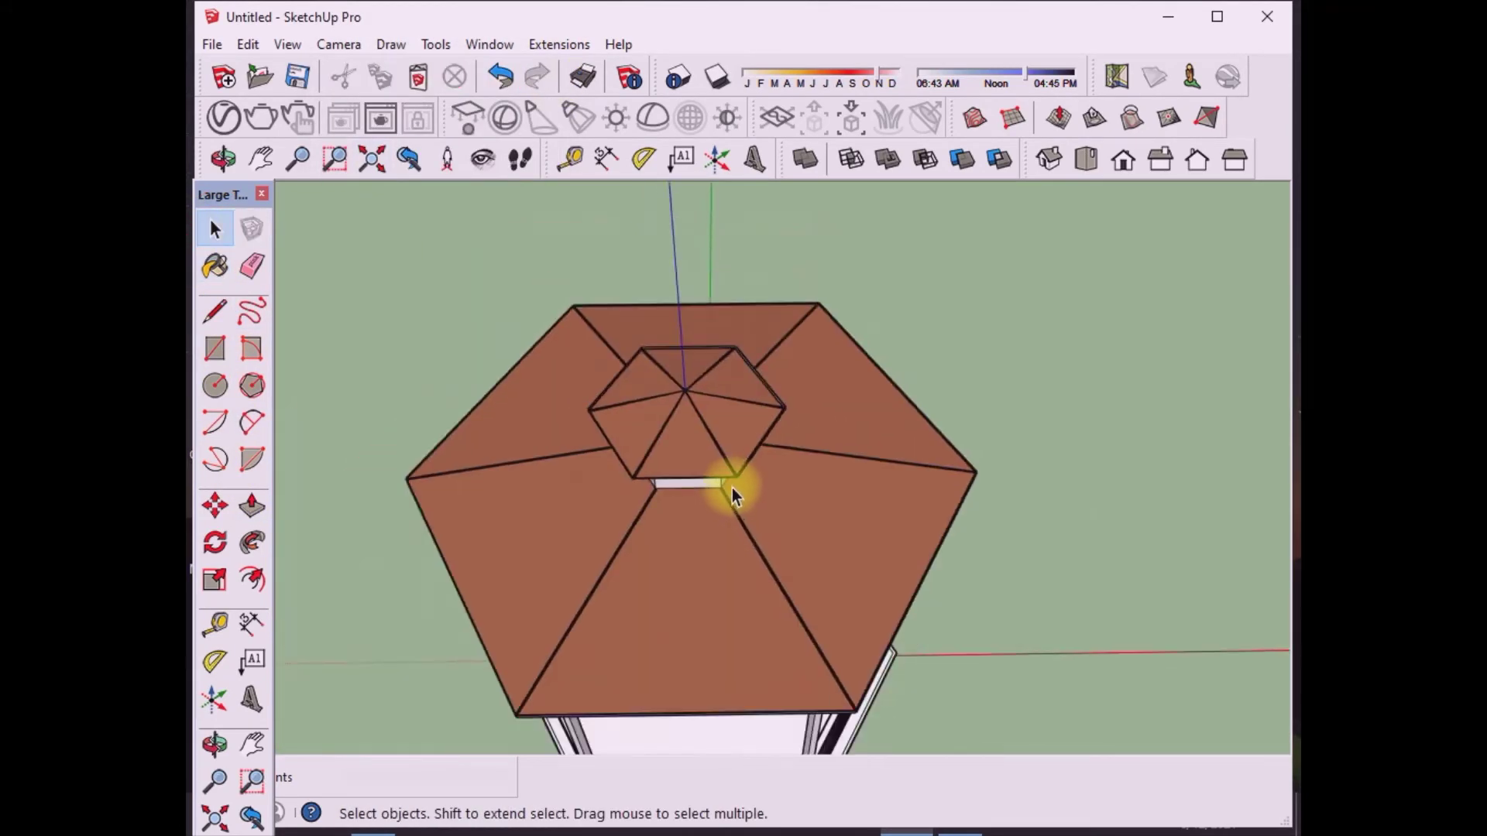
left_click(223, 159)
mouse_move(542, 357)
left_mouse_down()
mouse_move(688, 432)
mouse_move(701, 485)
left_mouse_up()
scroll(746, 535, "up", 5)
scroll(745, 535, "down", 5)
mouse_move(737, 325)
left_mouse_down()
mouse_move(641, 432)
mouse_move(681, 481)
left_mouse_up()
scroll(719, 528, "up", 5)
scroll(943, 444, "down", 5)
scroll(916, 435, "up", 5)
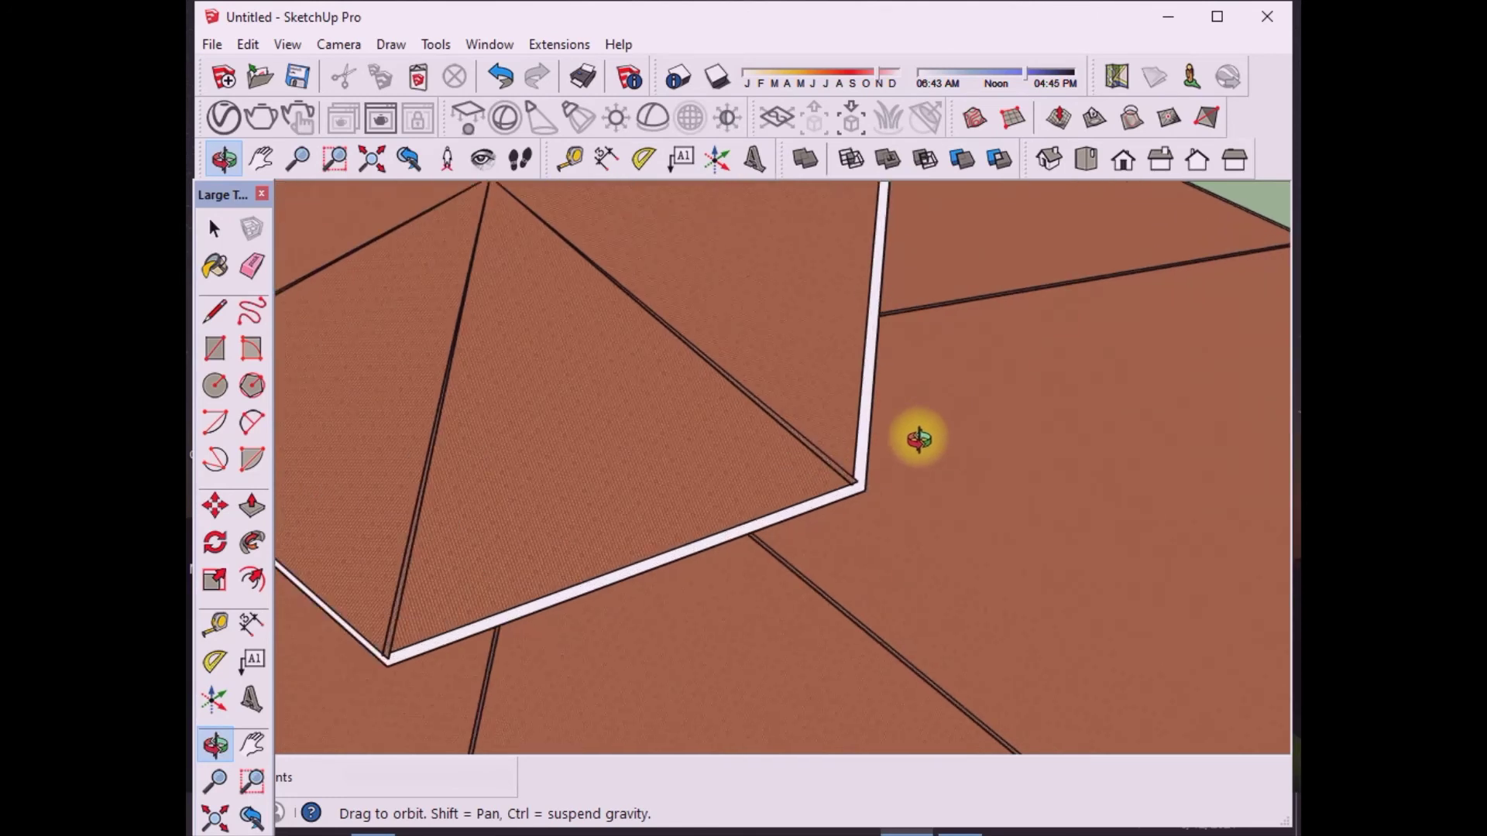
key("space")
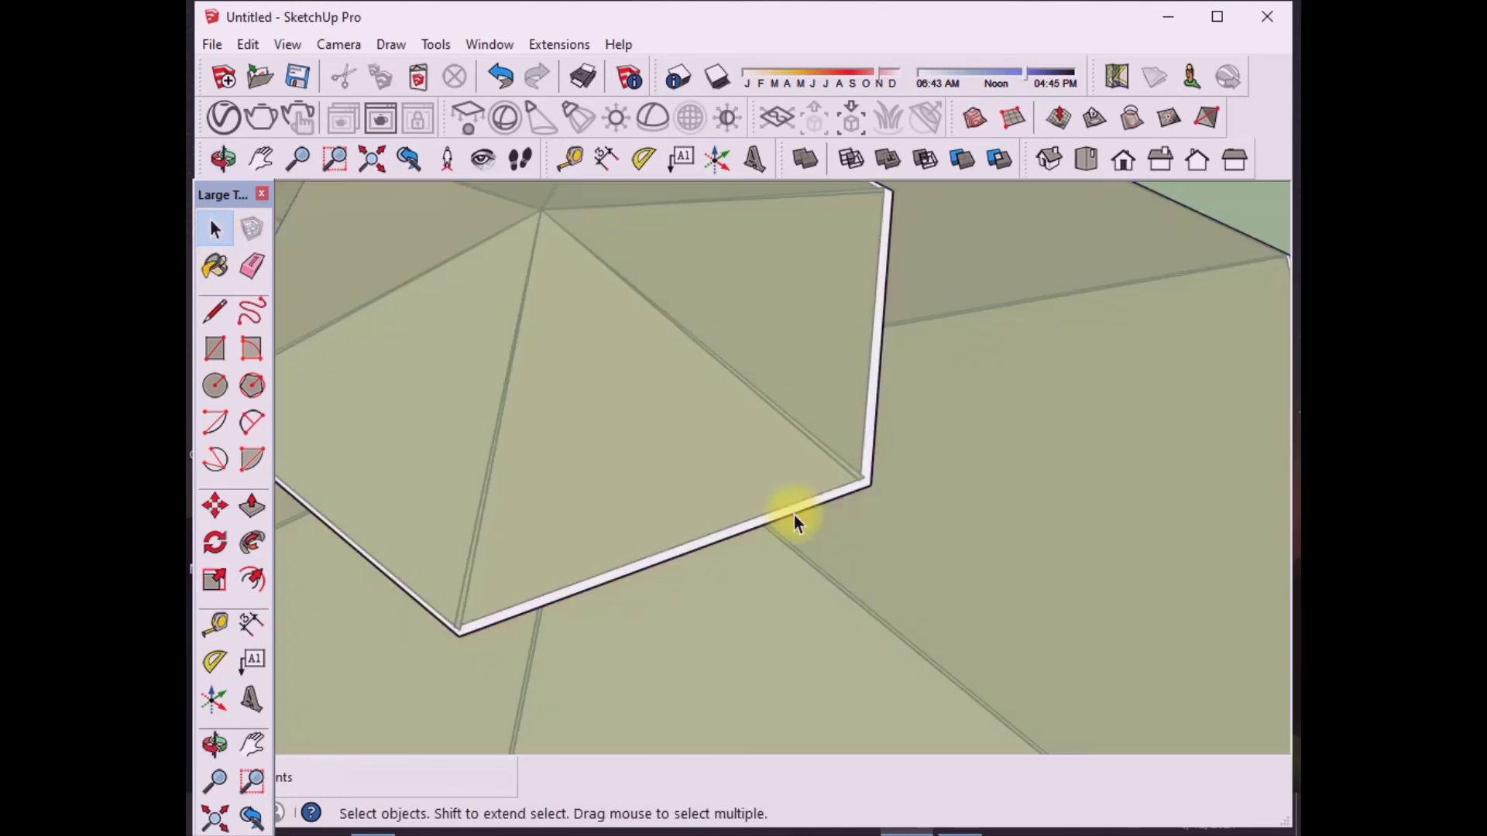
left_click(795, 514)
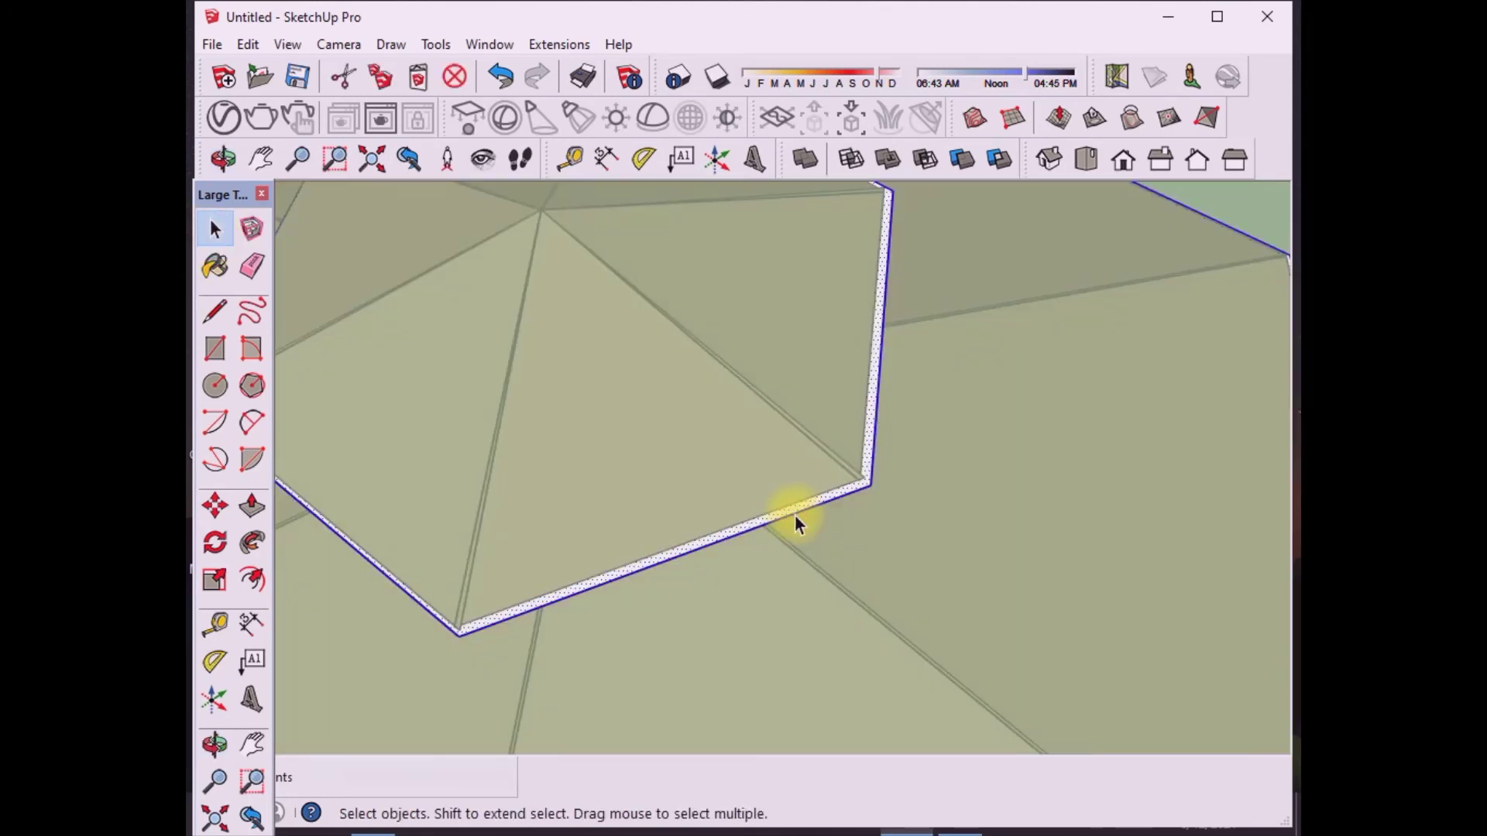
scroll(794, 515, "down", 3)
scroll(796, 503, "down", 3)
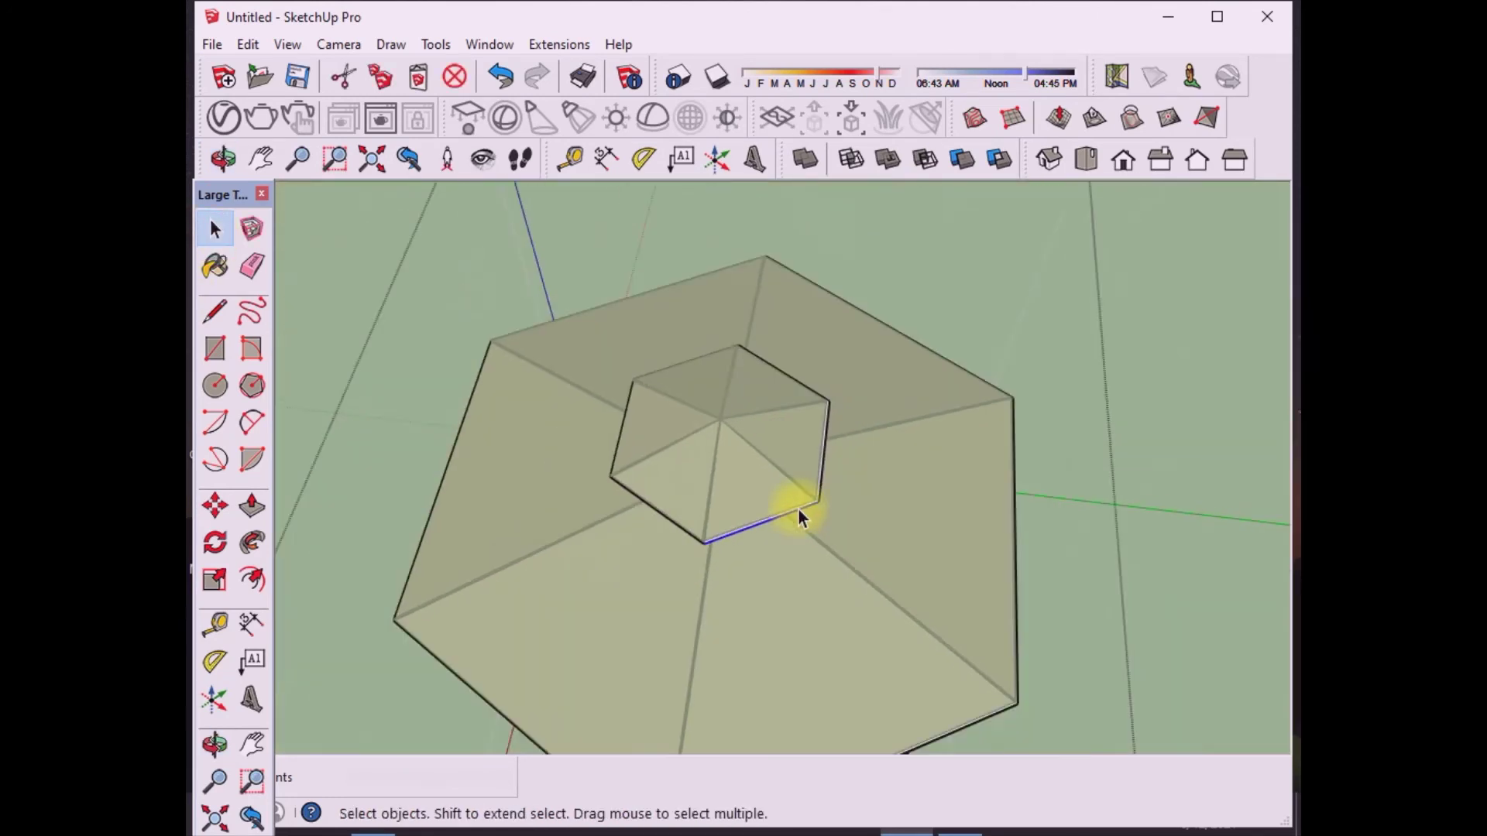
left_click(377, 238)
left_click(223, 158)
left_click_drag(774, 464, 786, 405)
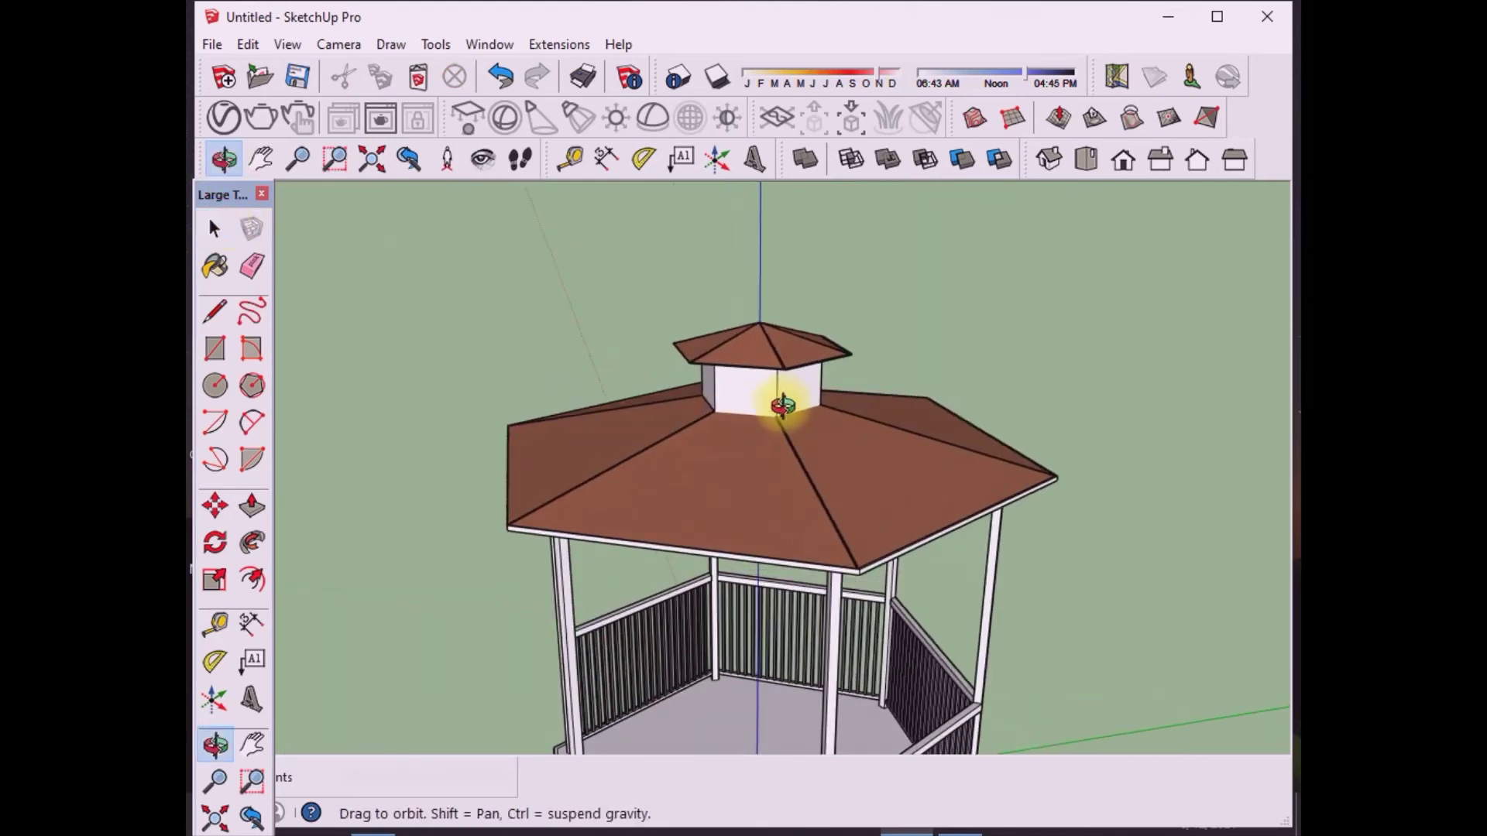
scroll(790, 402, "up", 3)
left_click(215, 228)
Step: Paint the cupola's front wall with the Spanish tile
left_click(753, 397)
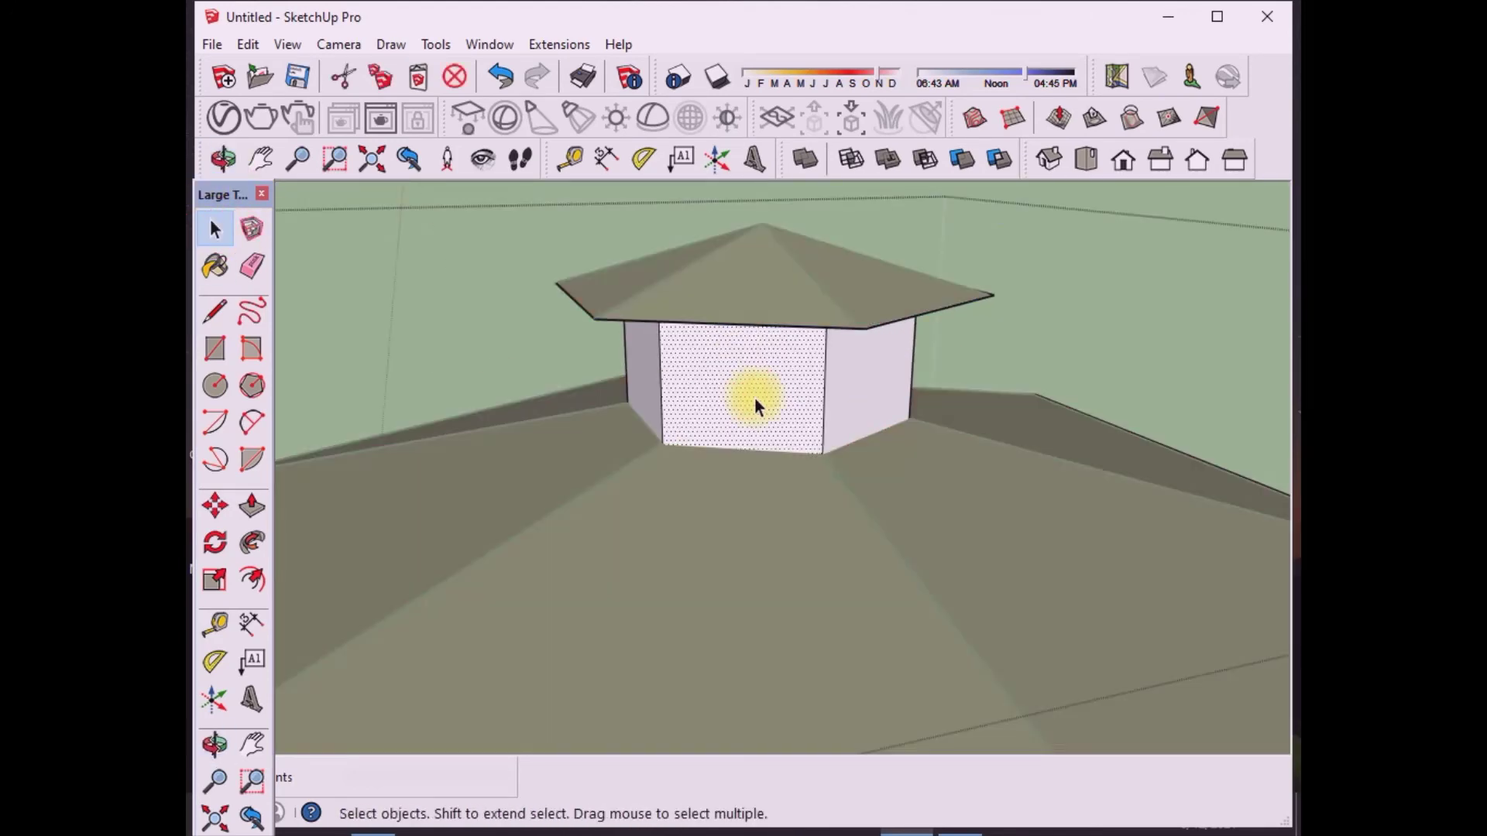
left_click(213, 269)
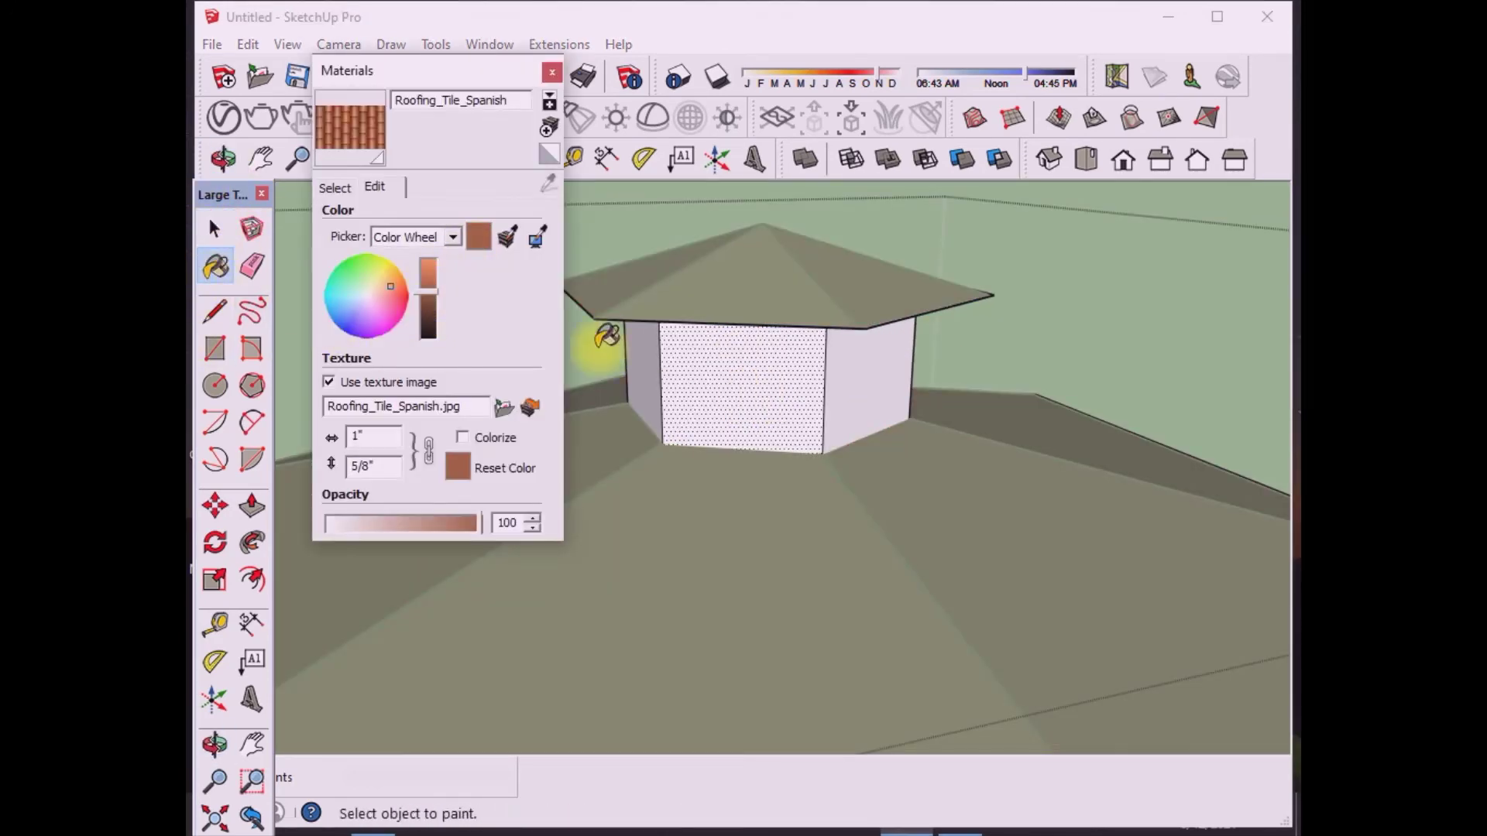
left_click(766, 387)
scroll(687, 441, "down", 2)
scroll(658, 415, "down", 3)
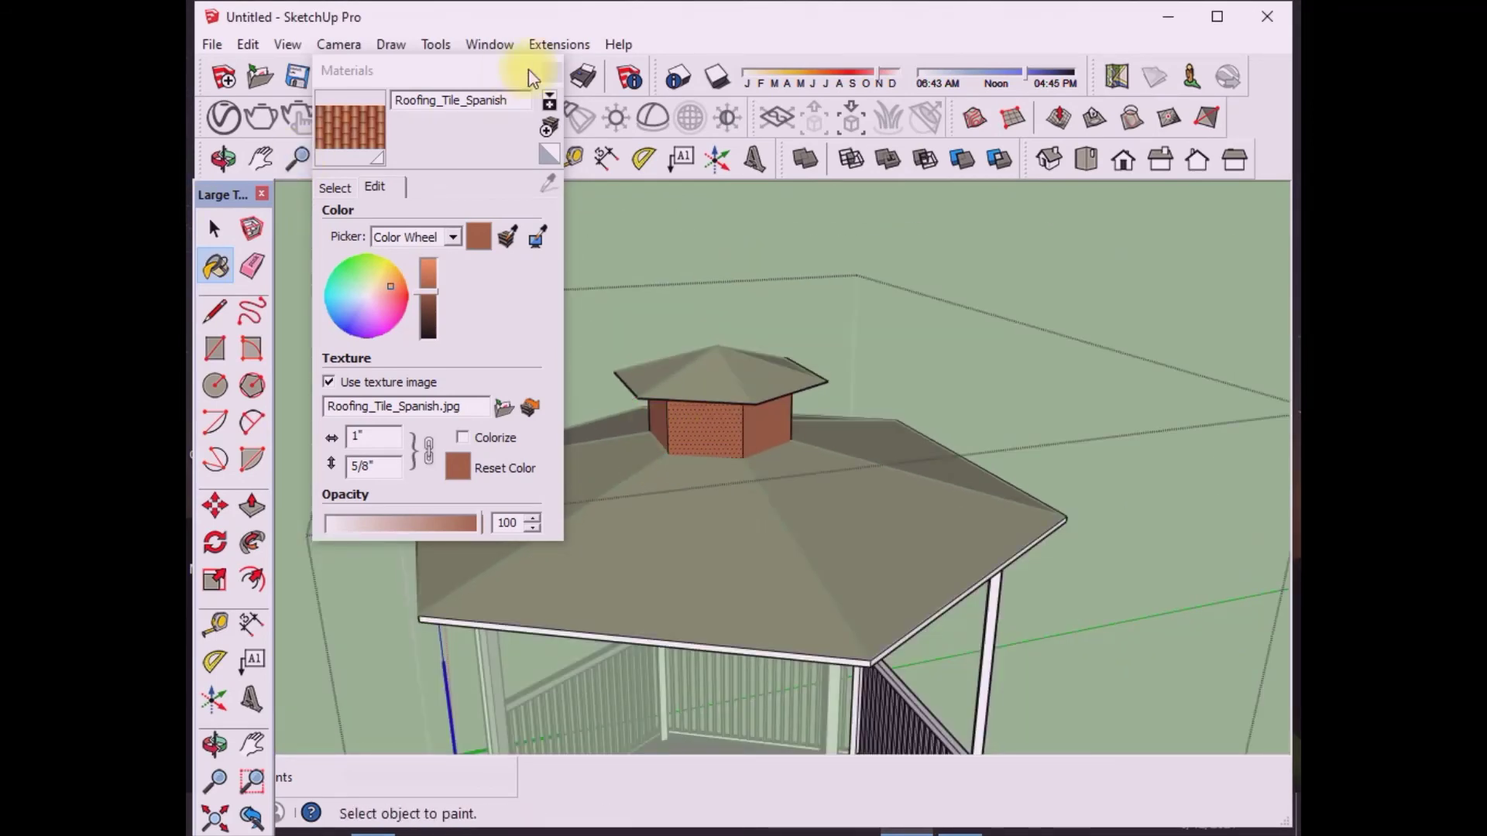
Step: Orbit around and paint two more cupola walls with the Spanish tile
key("o")
left_click_drag(870, 322, 344, 333)
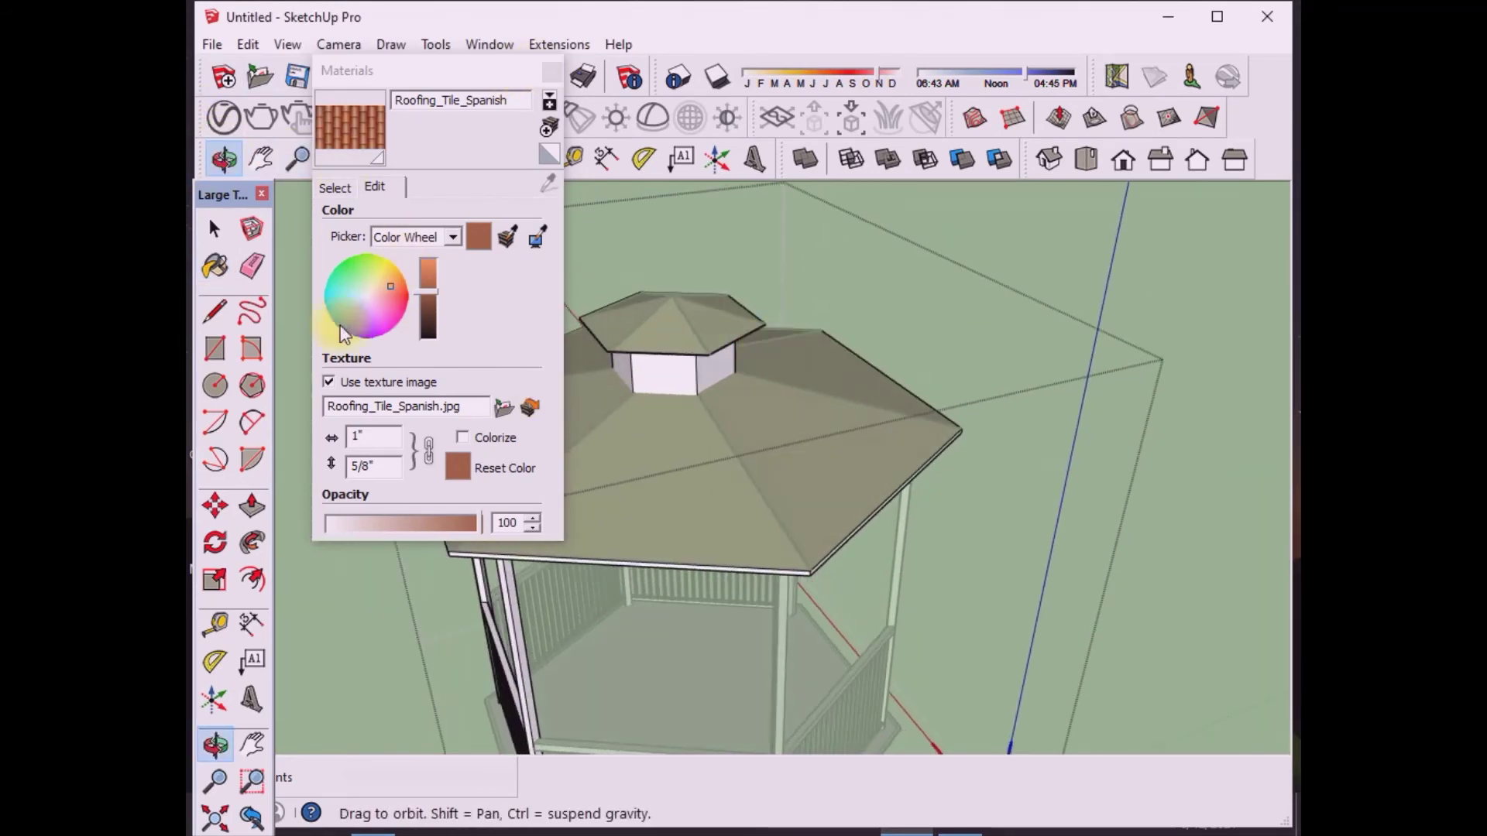
left_click(349, 127)
left_click(708, 375)
left_click(657, 380)
scroll(635, 368, "down", 2)
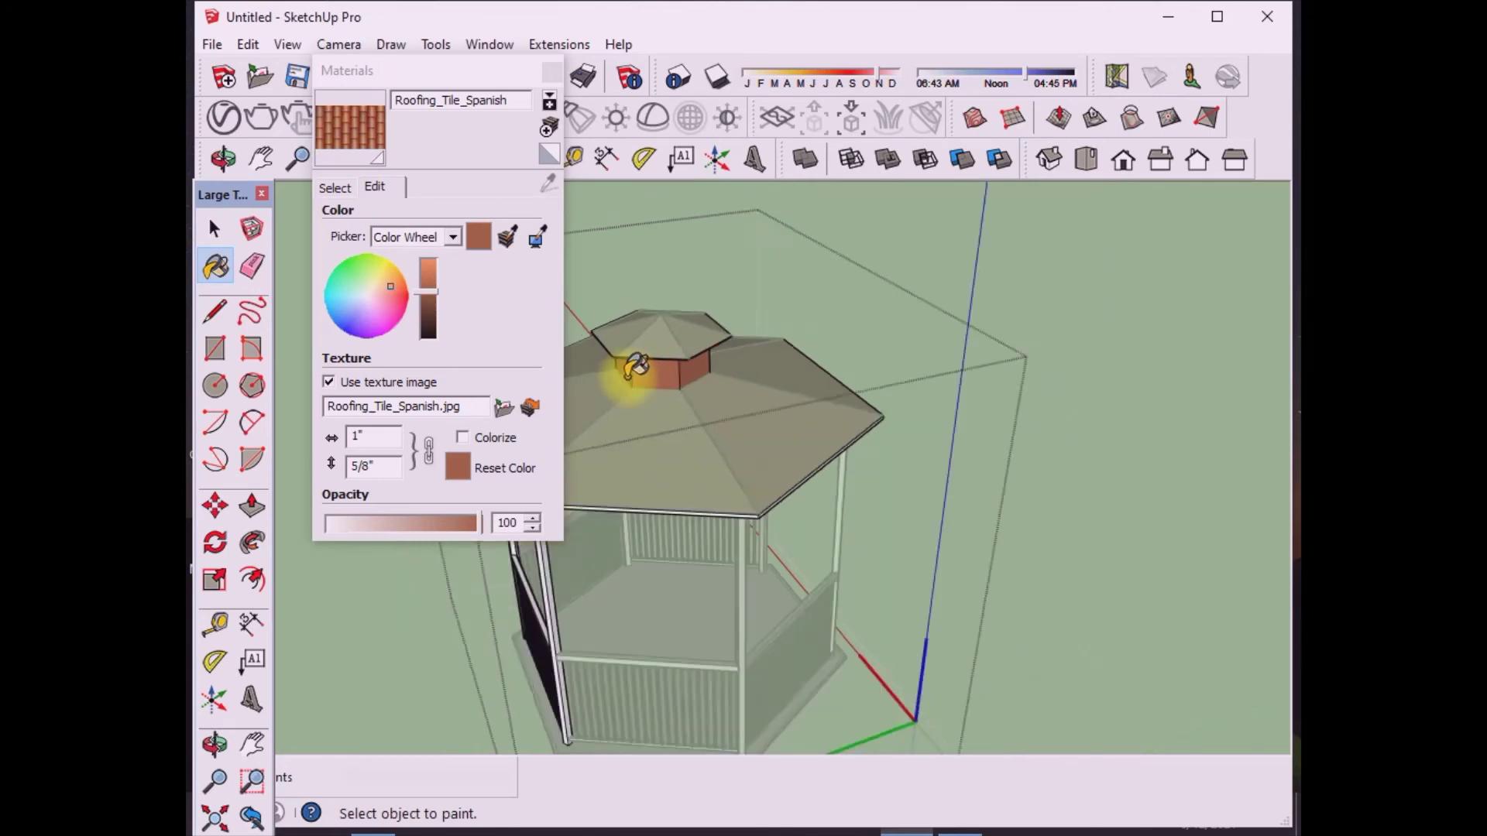
scroll(629, 371, "down", 1)
Step: Close Materials, exit the roof group, and orbit down onto the gazebo's railed floor
key("o")
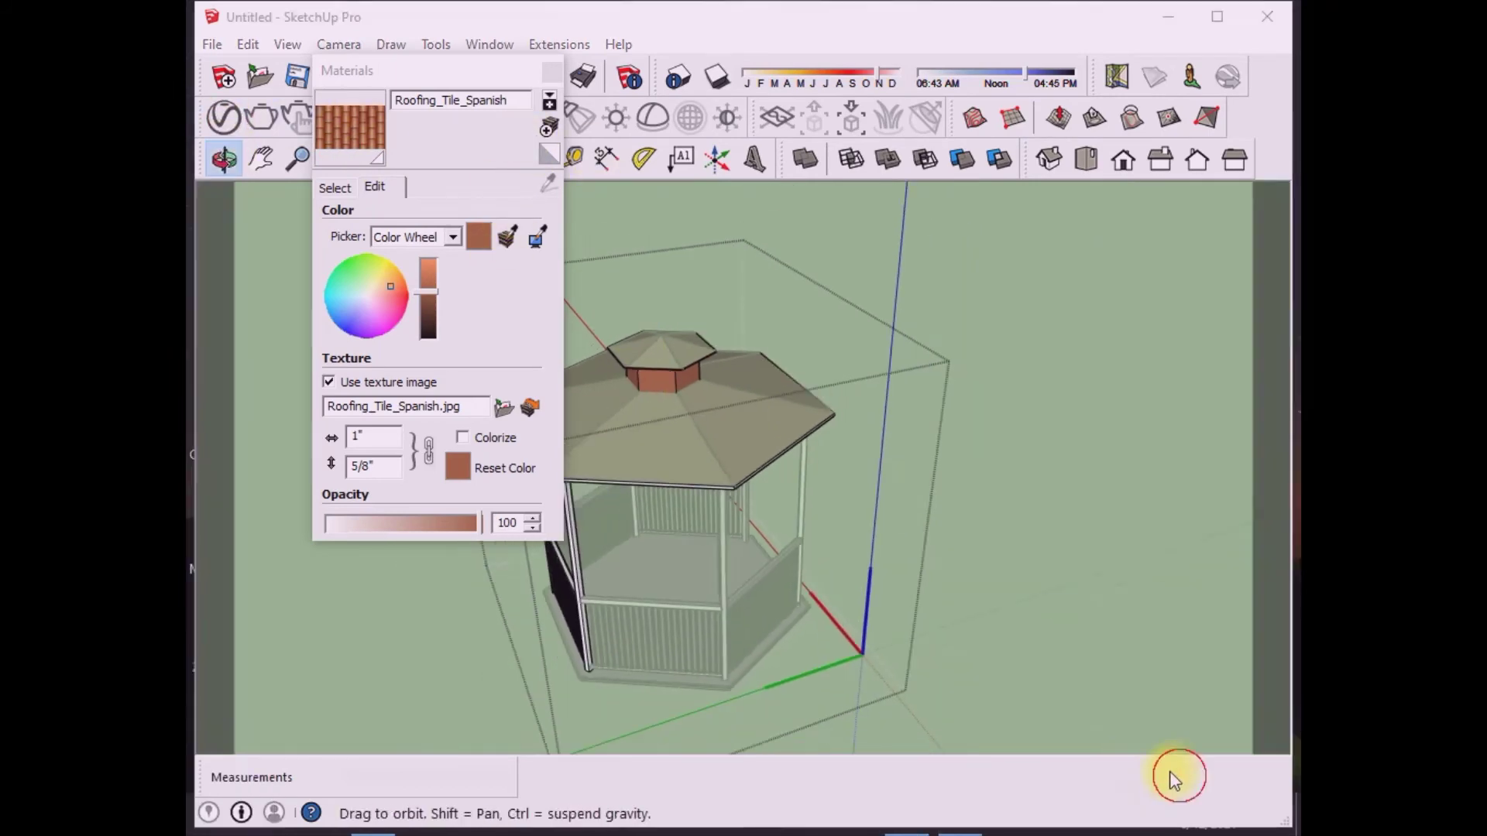
left_click(550, 72)
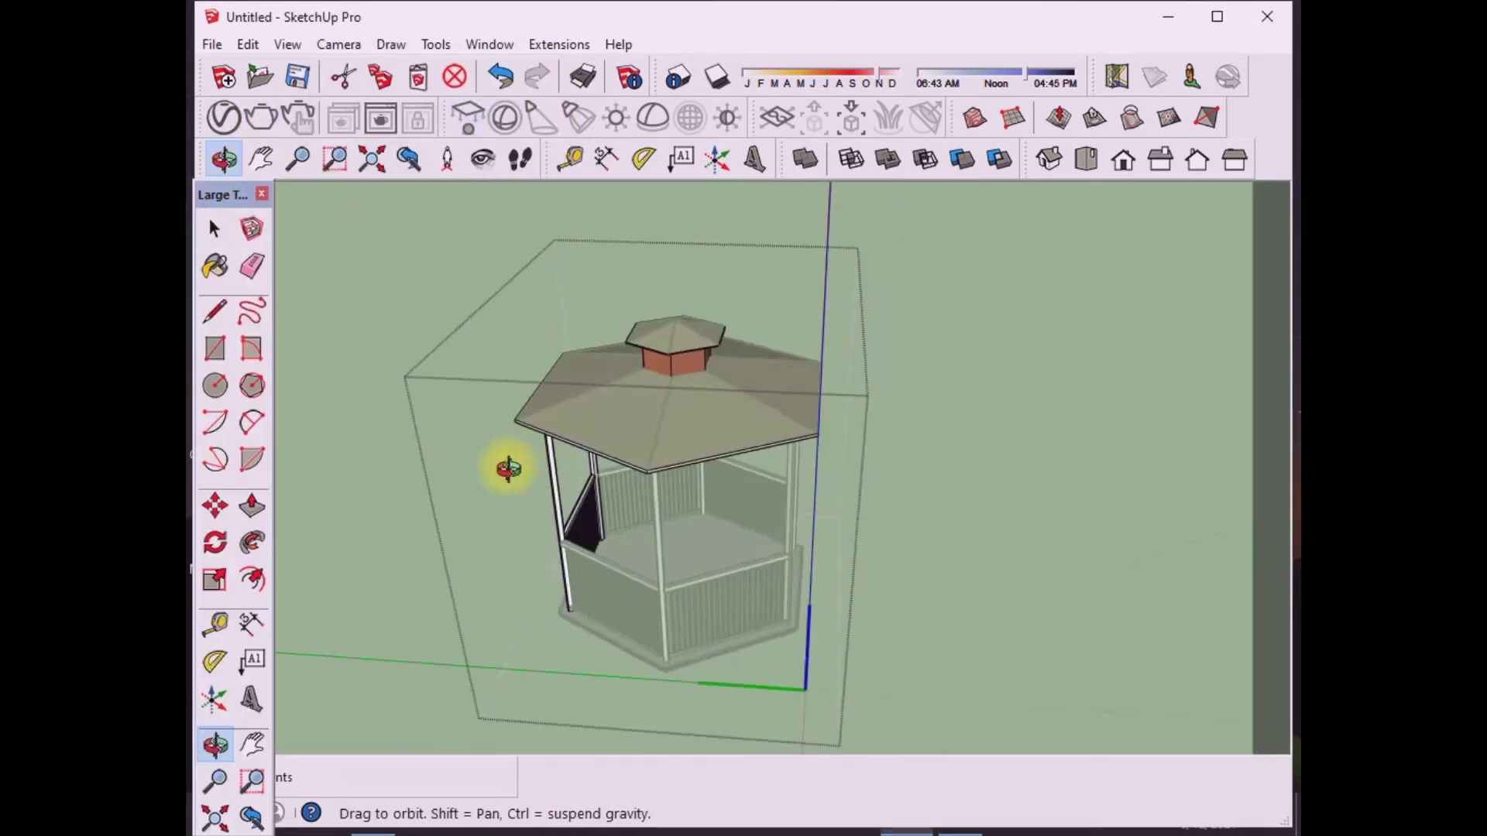
mouse_move(504, 465)
left_mouse_down()
mouse_move(985, 404)
mouse_move(757, 614)
left_mouse_up()
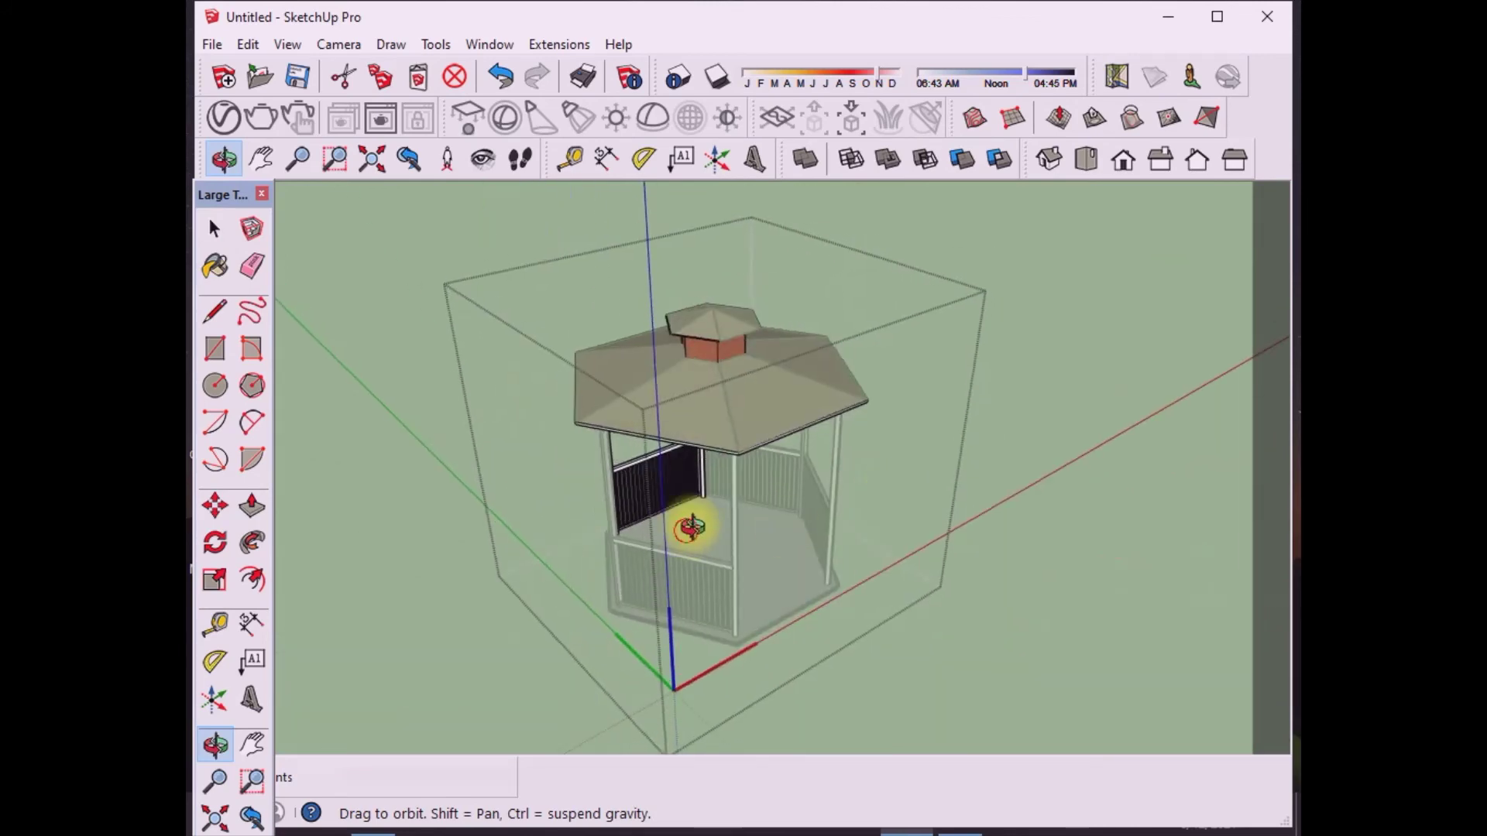
left_click(214, 228)
left_click(455, 409)
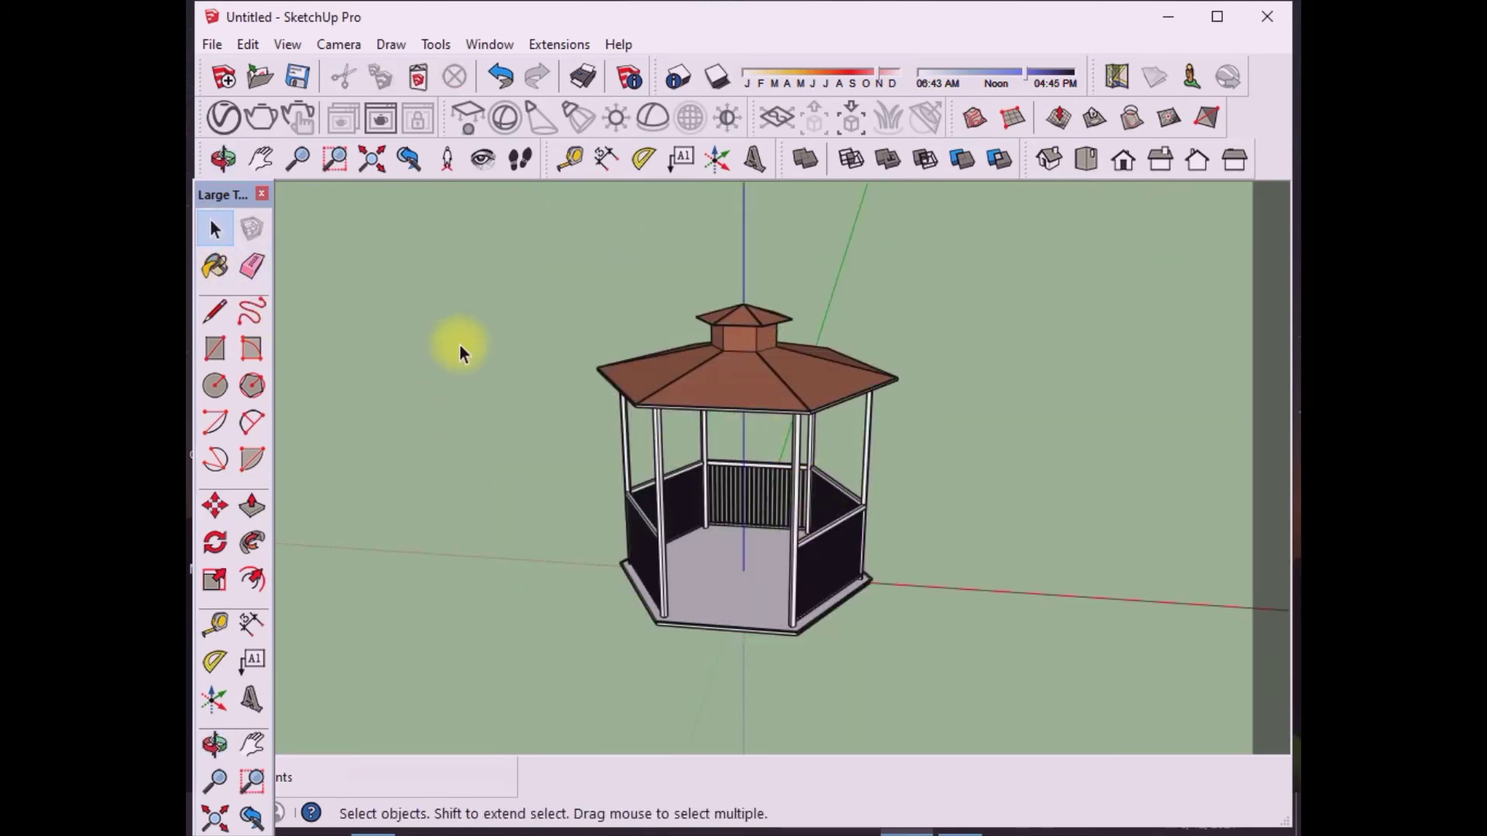
left_click(221, 155)
mouse_move(658, 523)
left_mouse_down()
mouse_move(728, 439)
mouse_move(813, 581)
left_mouse_up()
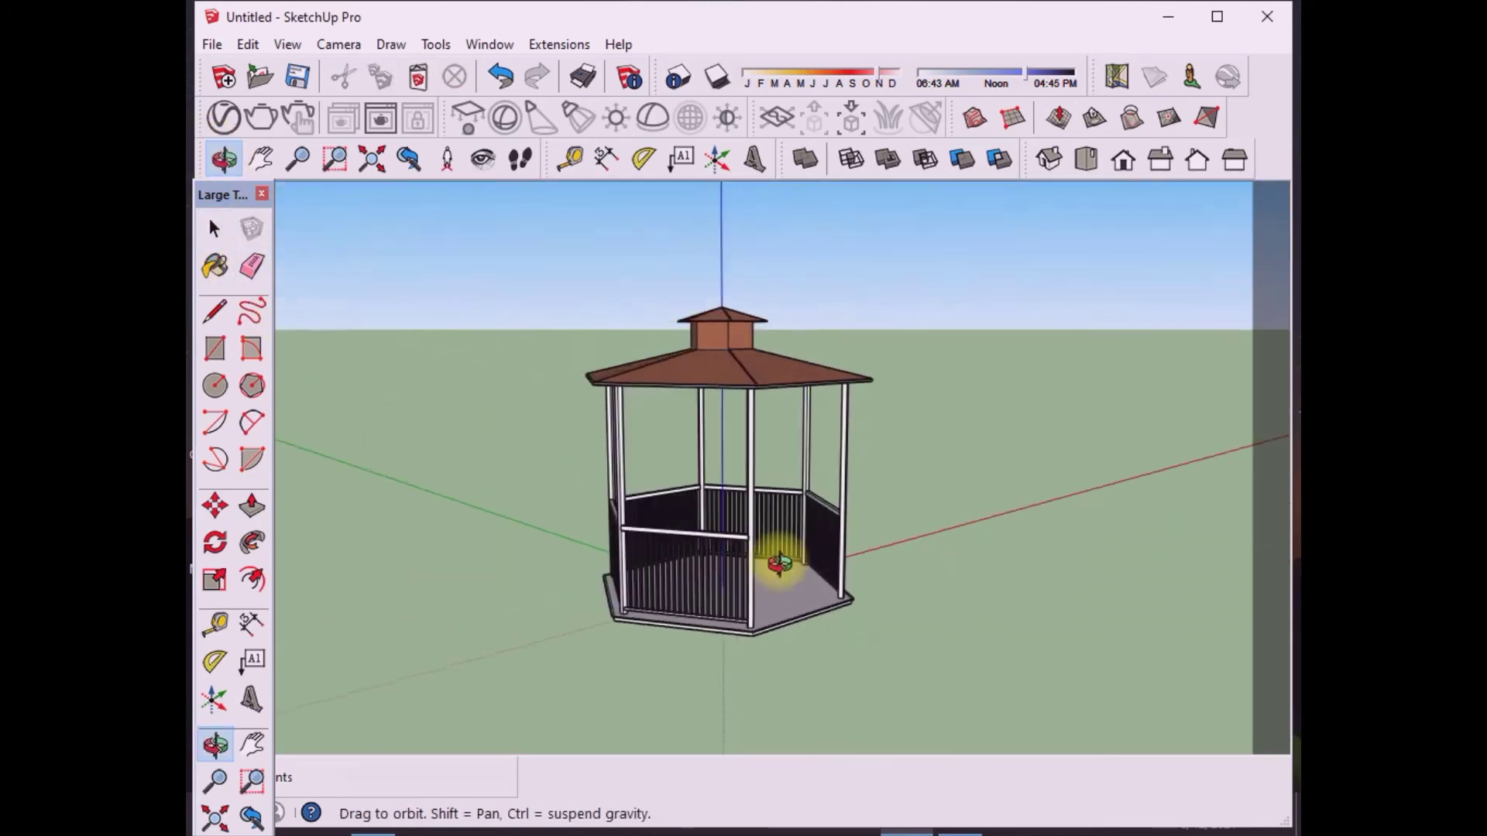
scroll(758, 586, "up", 4)
scroll(758, 586, "up", 3)
left_click_drag(664, 614, 753, 647)
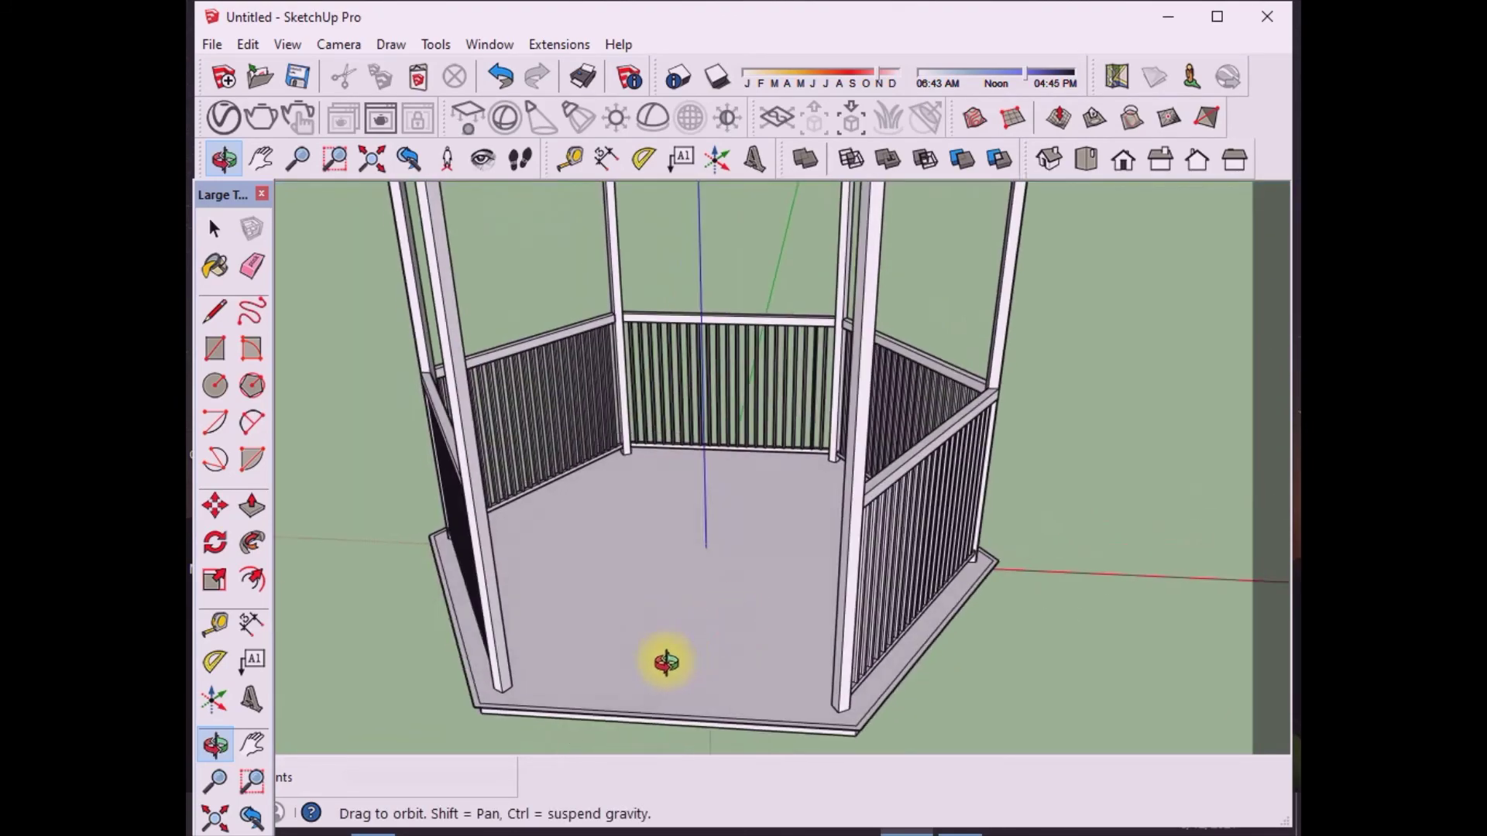
scroll(754, 647, "down", 3)
Step: Inside the floor group, offset the floor outline outward into a wider hexagon
left_click(252, 506)
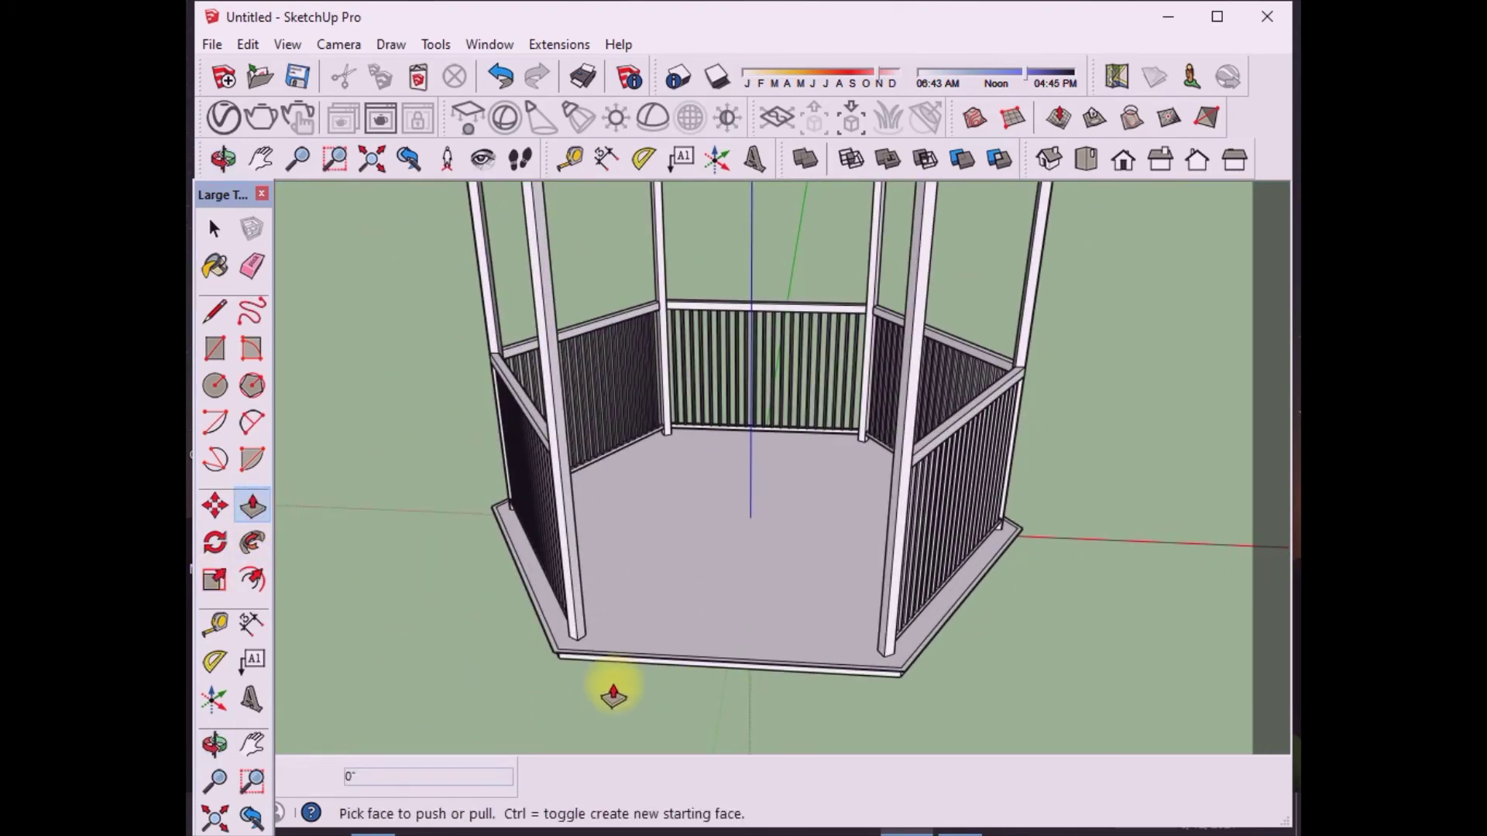
left_click(215, 229)
left_click(647, 663)
double_click(648, 663)
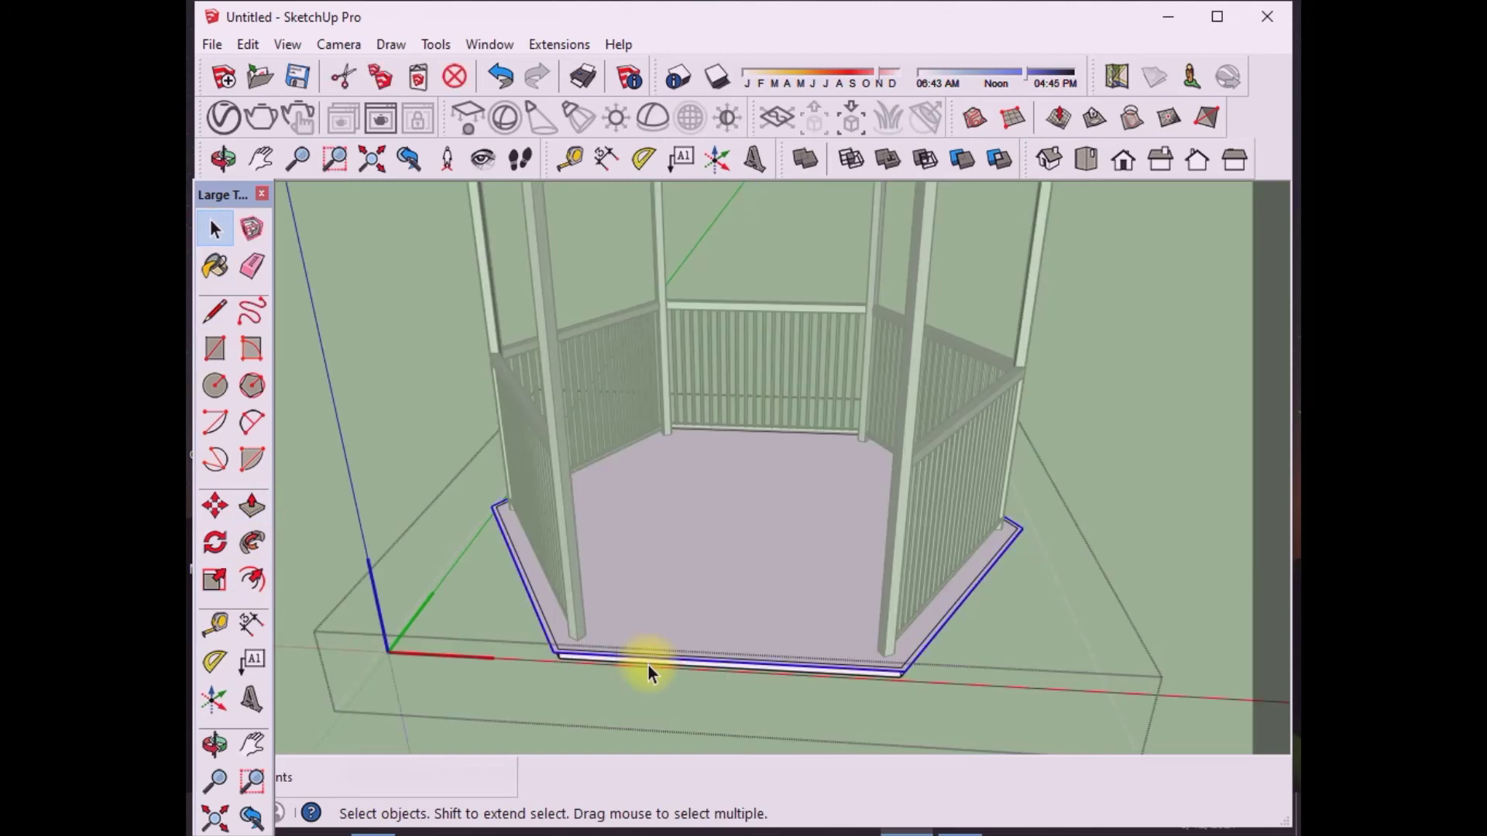
scroll(648, 663, "up", 3)
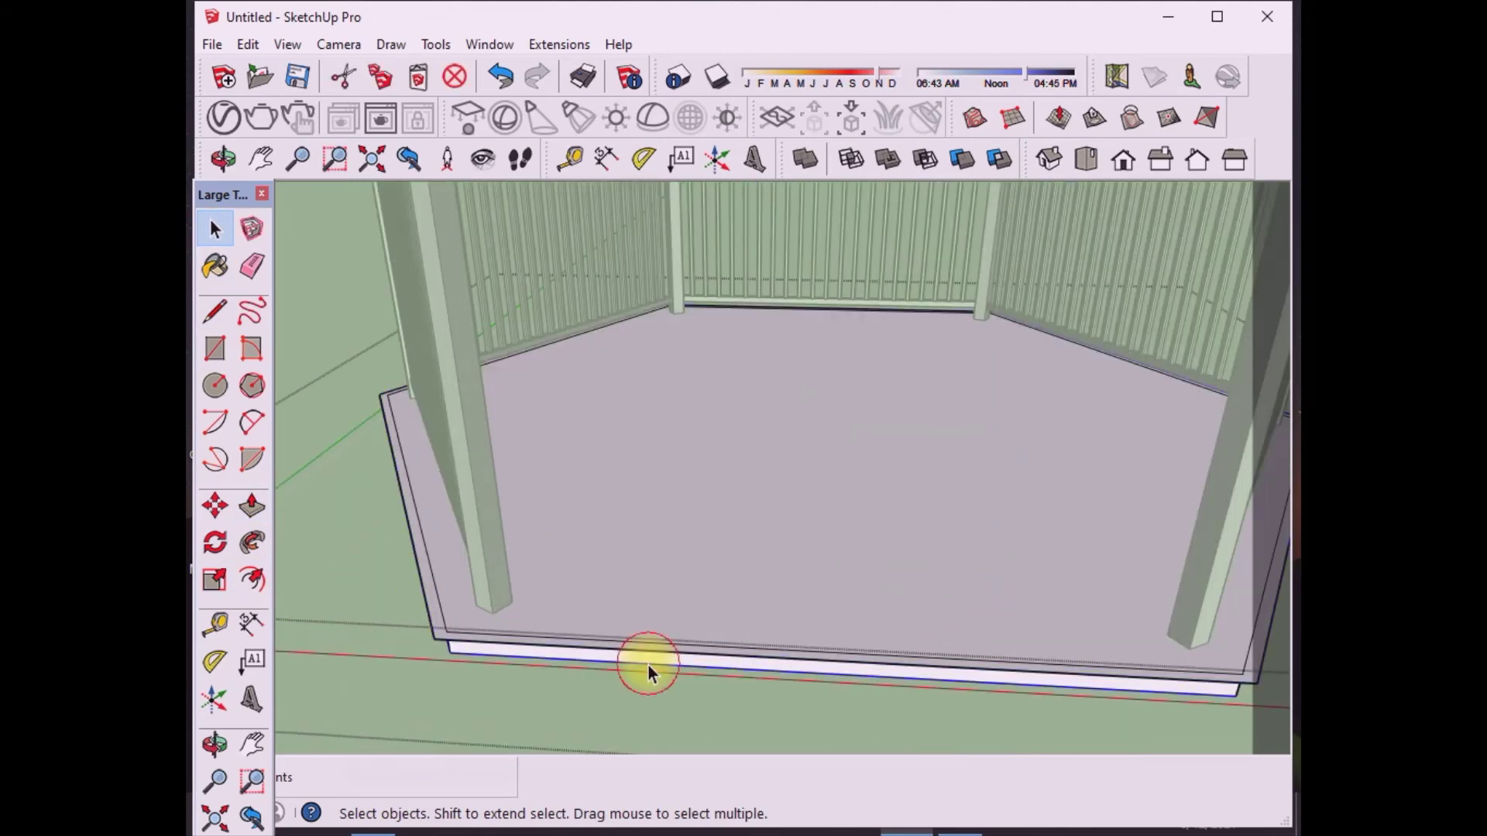
left_click(463, 658)
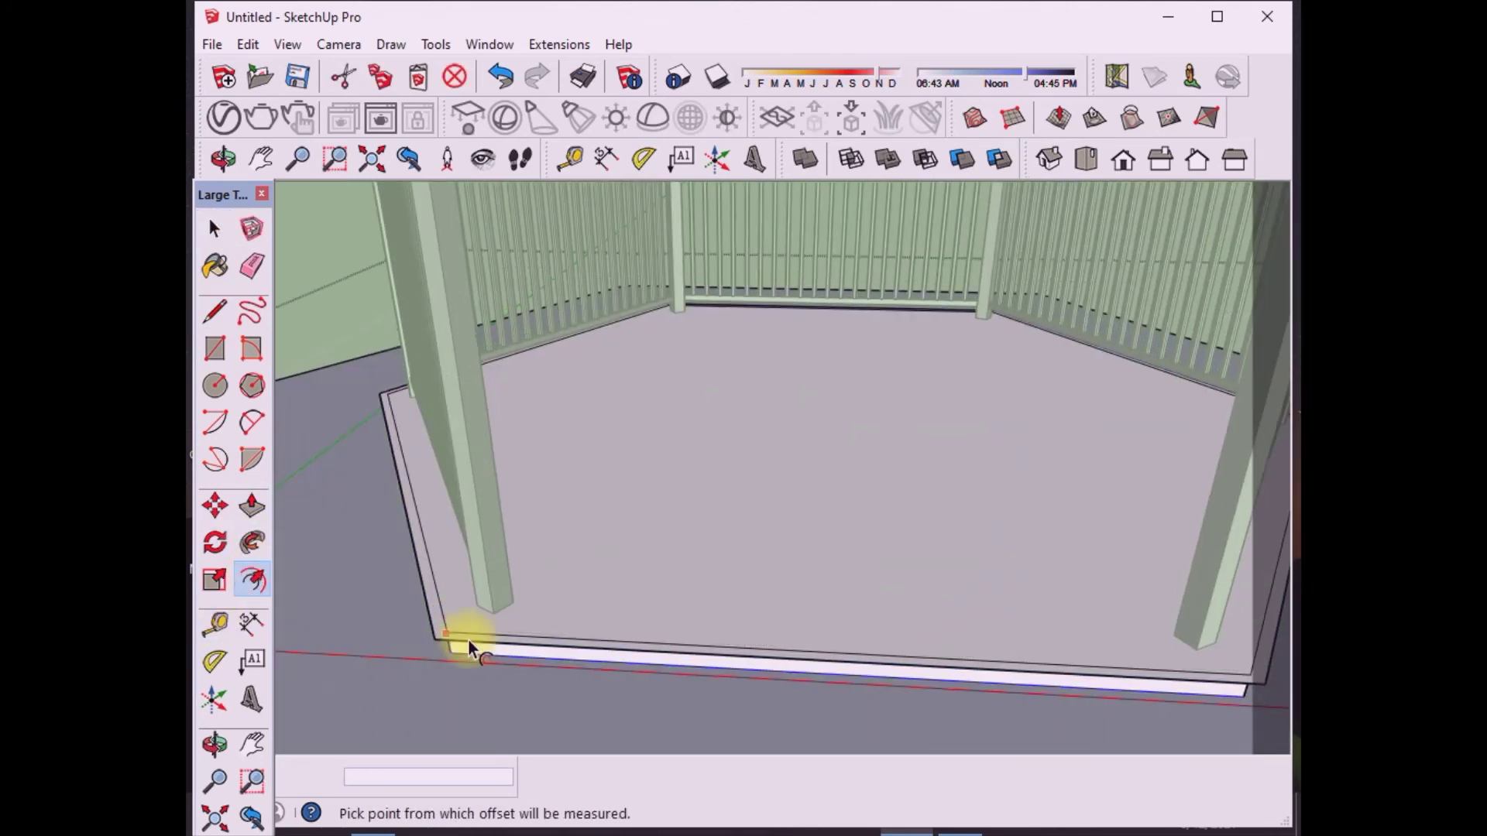
scroll(467, 639, "down", 3)
scroll(506, 579, "up", 1)
key("space")
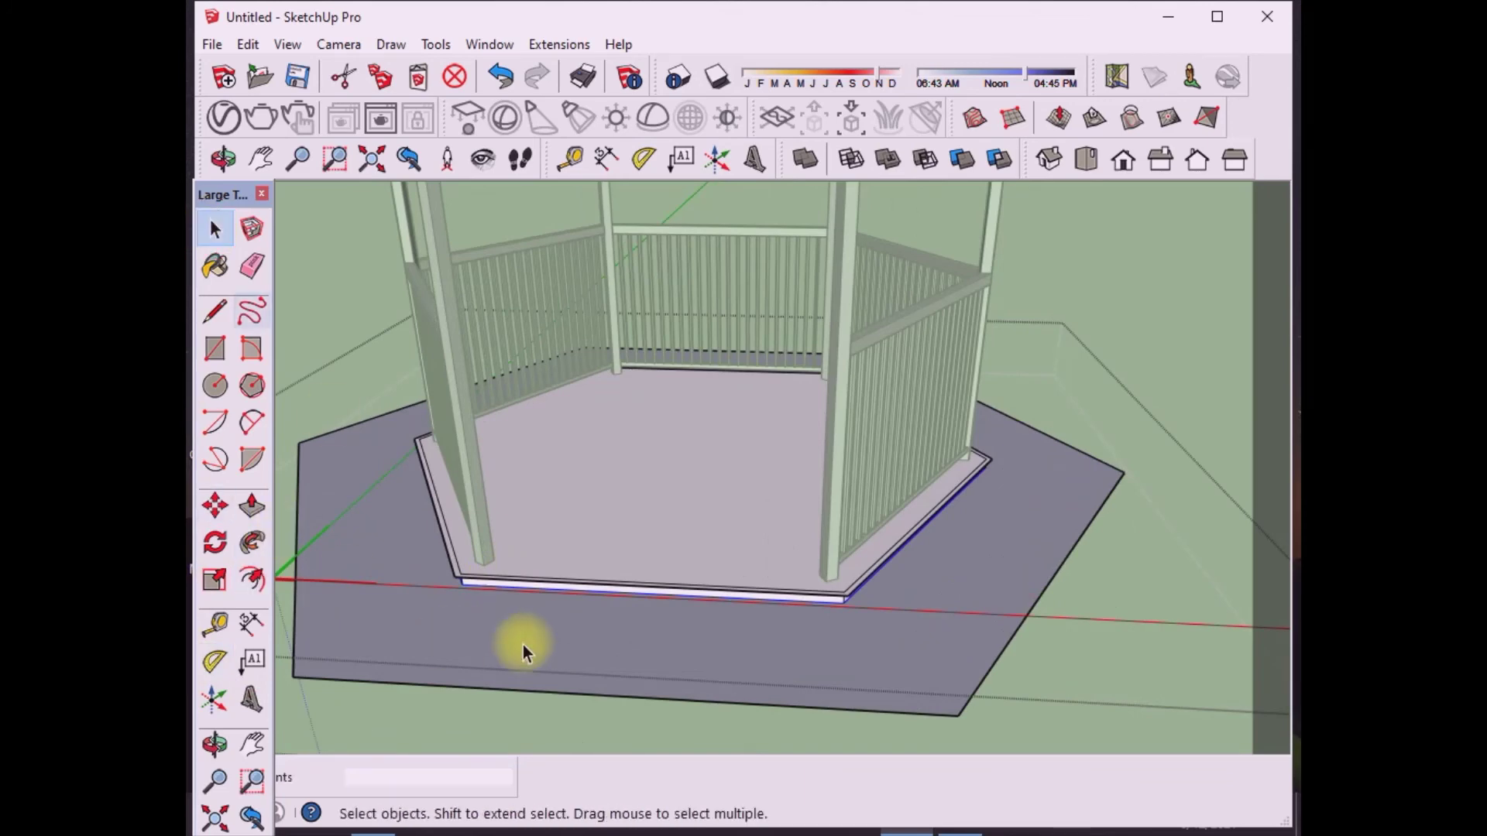
Step: Push/Pull the outer hexagon up about 1" to form the platform
left_click(252, 505)
left_click(564, 630)
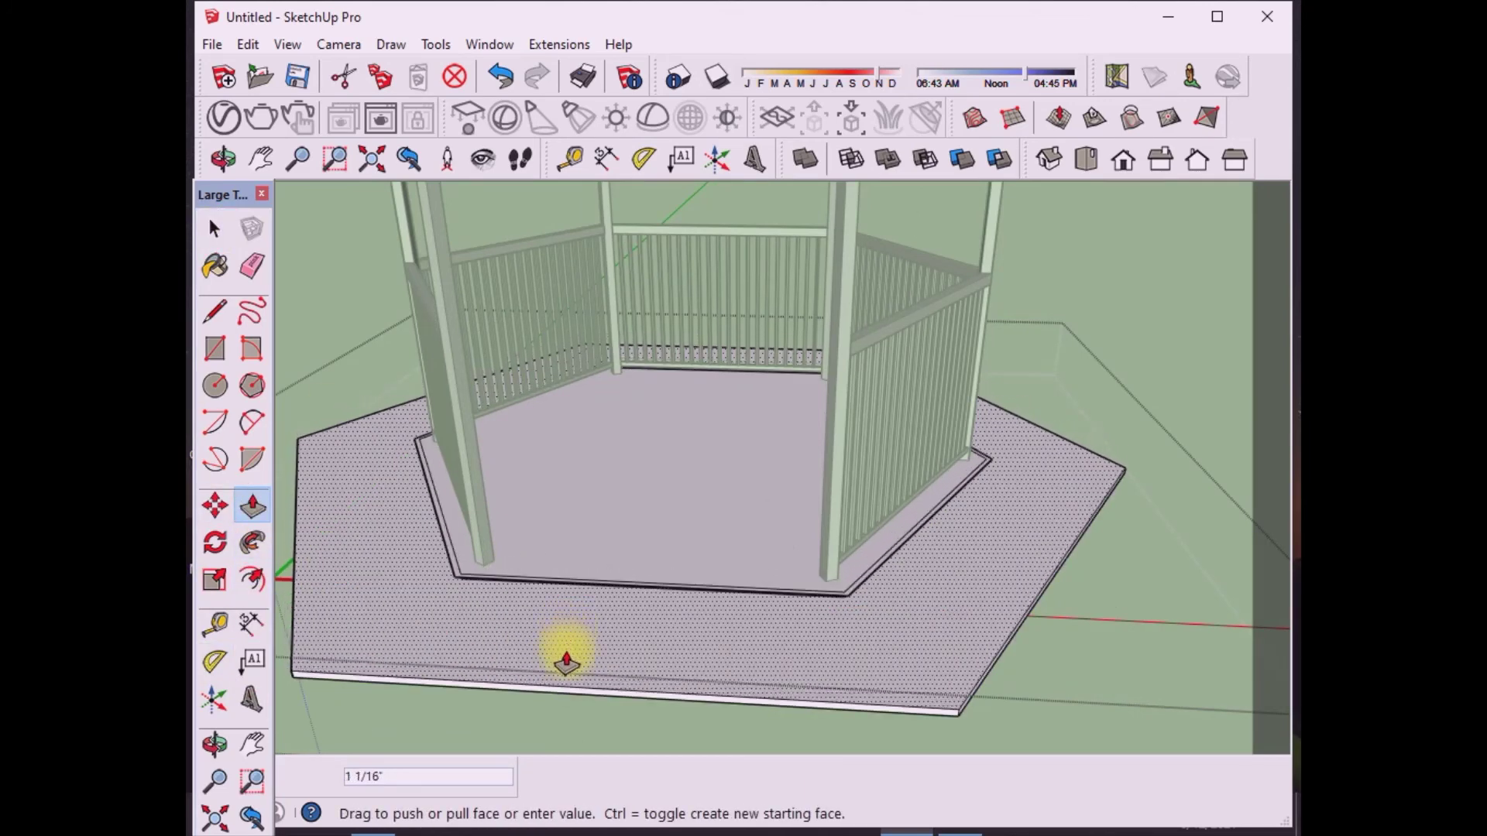
left_click(571, 654)
scroll(690, 584, "up", 2)
scroll(701, 612, "up", 3)
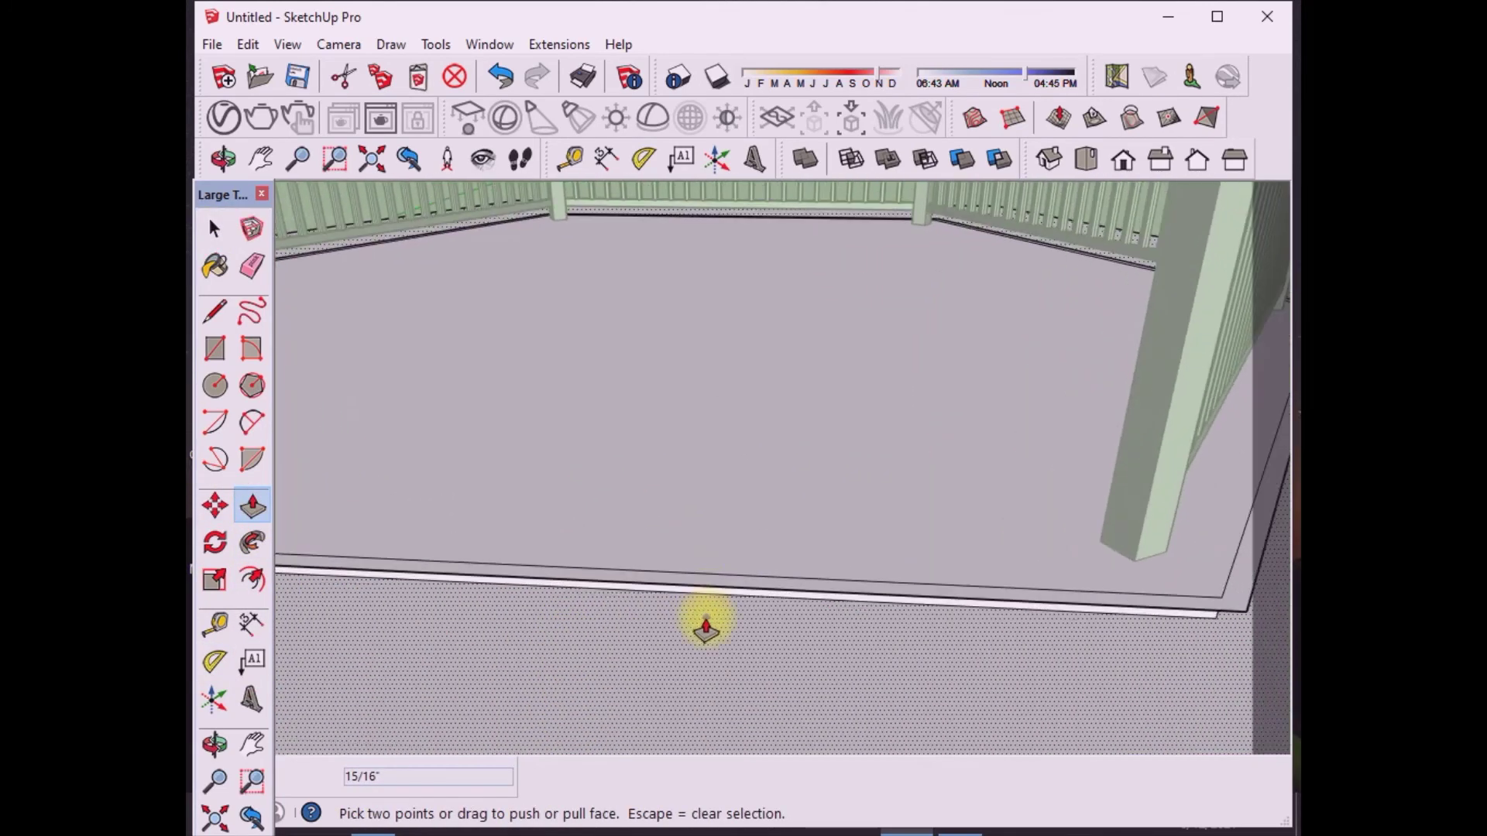
left_click(709, 613)
scroll(634, 684, "down", 3)
scroll(617, 664, "down", 5)
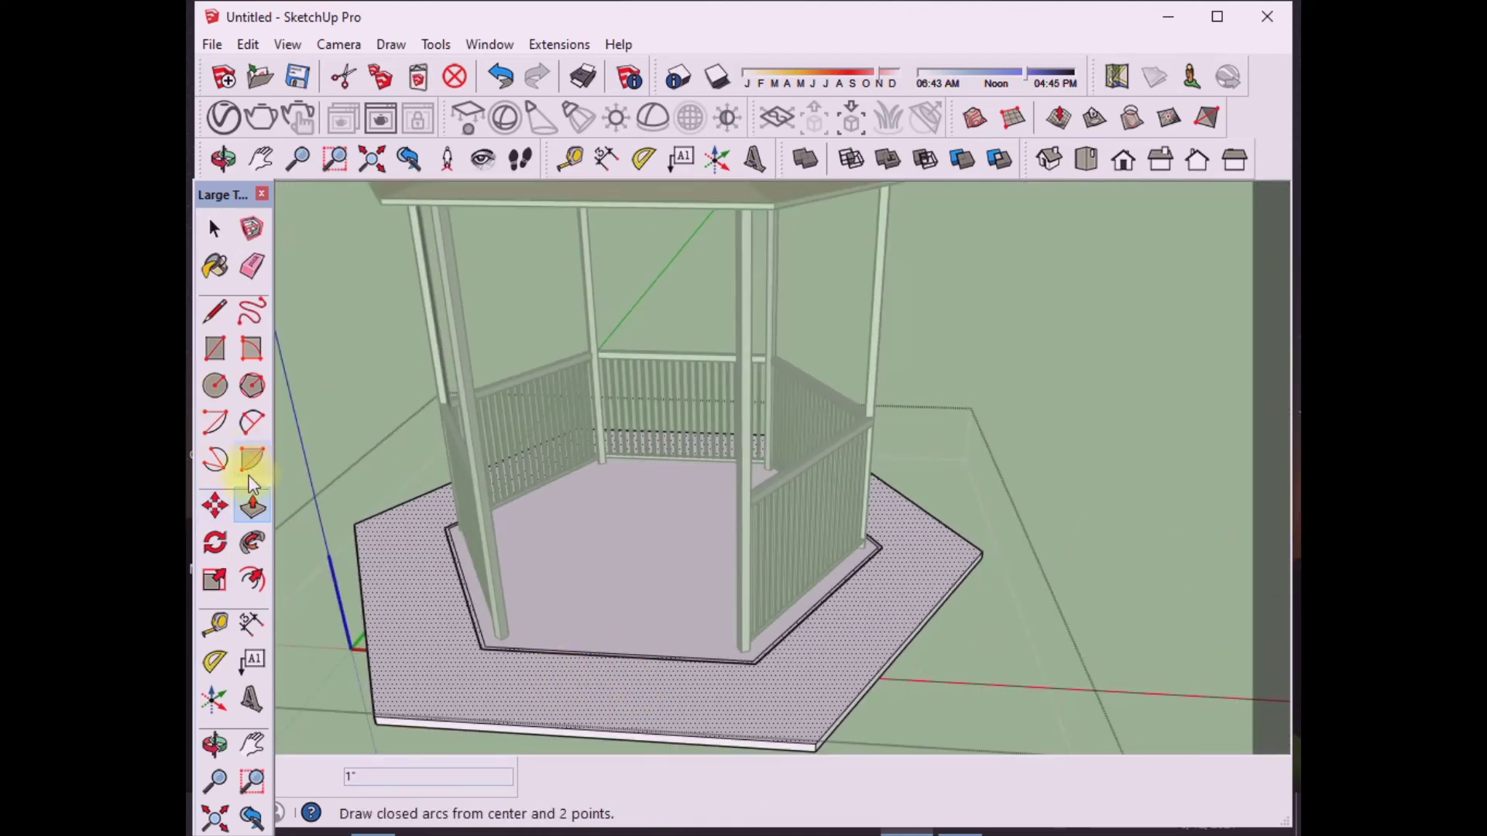
left_click(215, 265)
left_click(456, 231)
Step: Paint the platform with Tile_Hexagon_White from the Tile collection
left_click(370, 189)
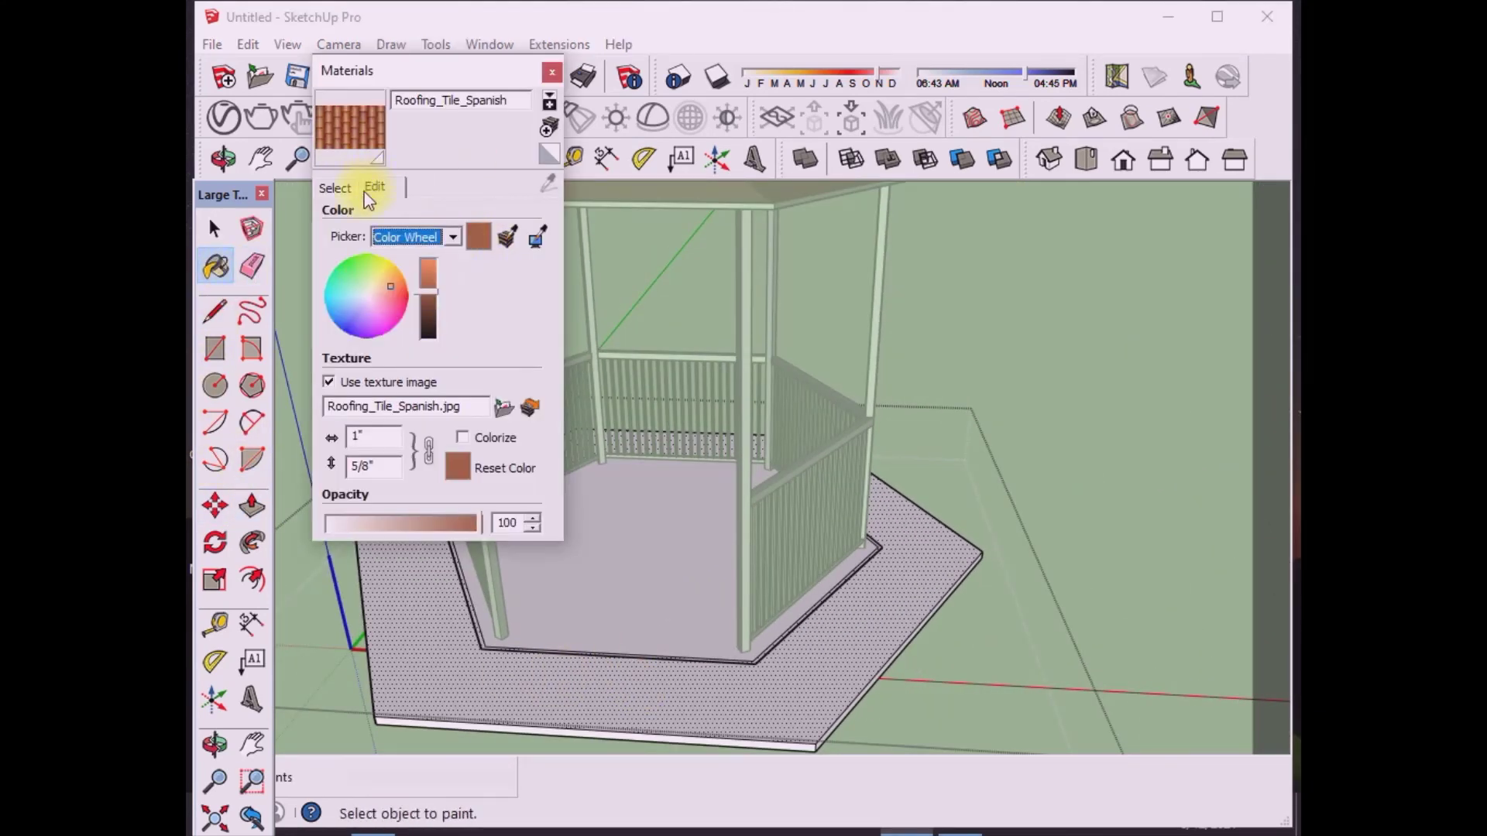
left_click(525, 215)
left_click(456, 413)
left_click(341, 318)
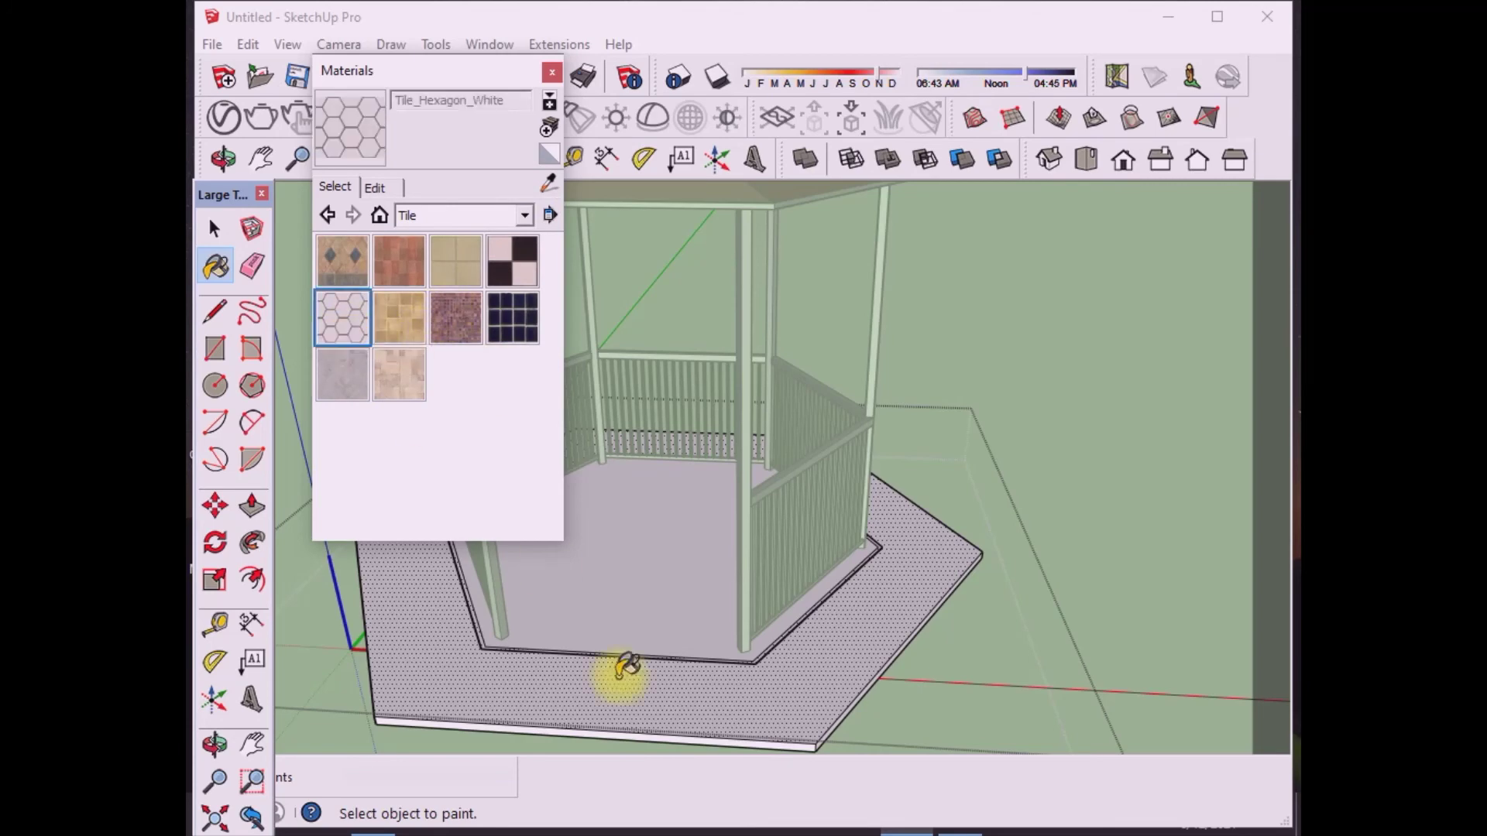
left_click(621, 667)
scroll(654, 654, "up", 2)
scroll(688, 604, "up", 3)
scroll(688, 604, "up", 1)
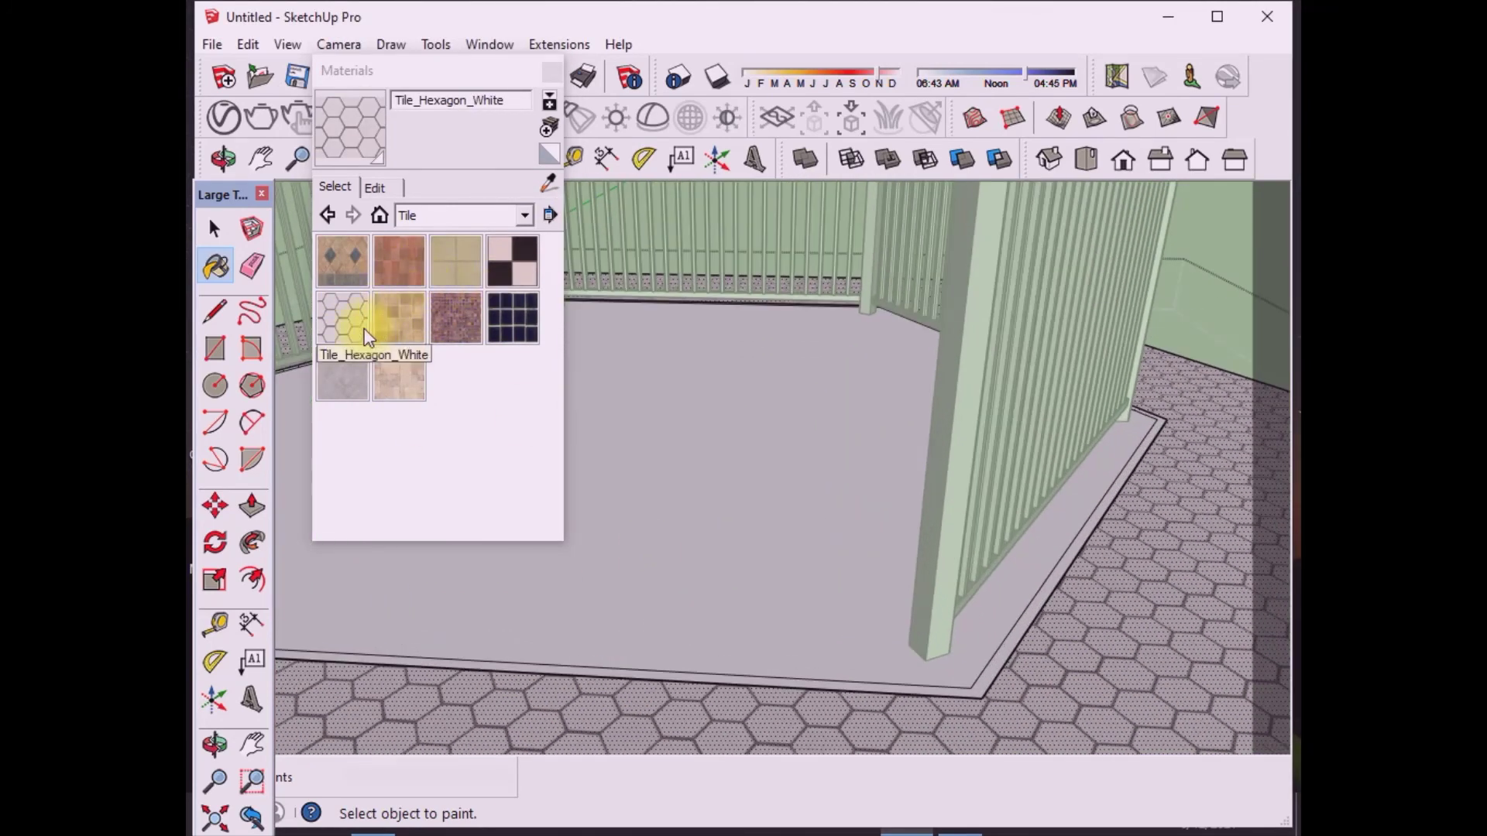
Step: Paint the gazebo floor with Tile_Various_Tan and set its texture width to 2"
left_click(342, 375)
left_click(408, 373)
left_click(702, 468)
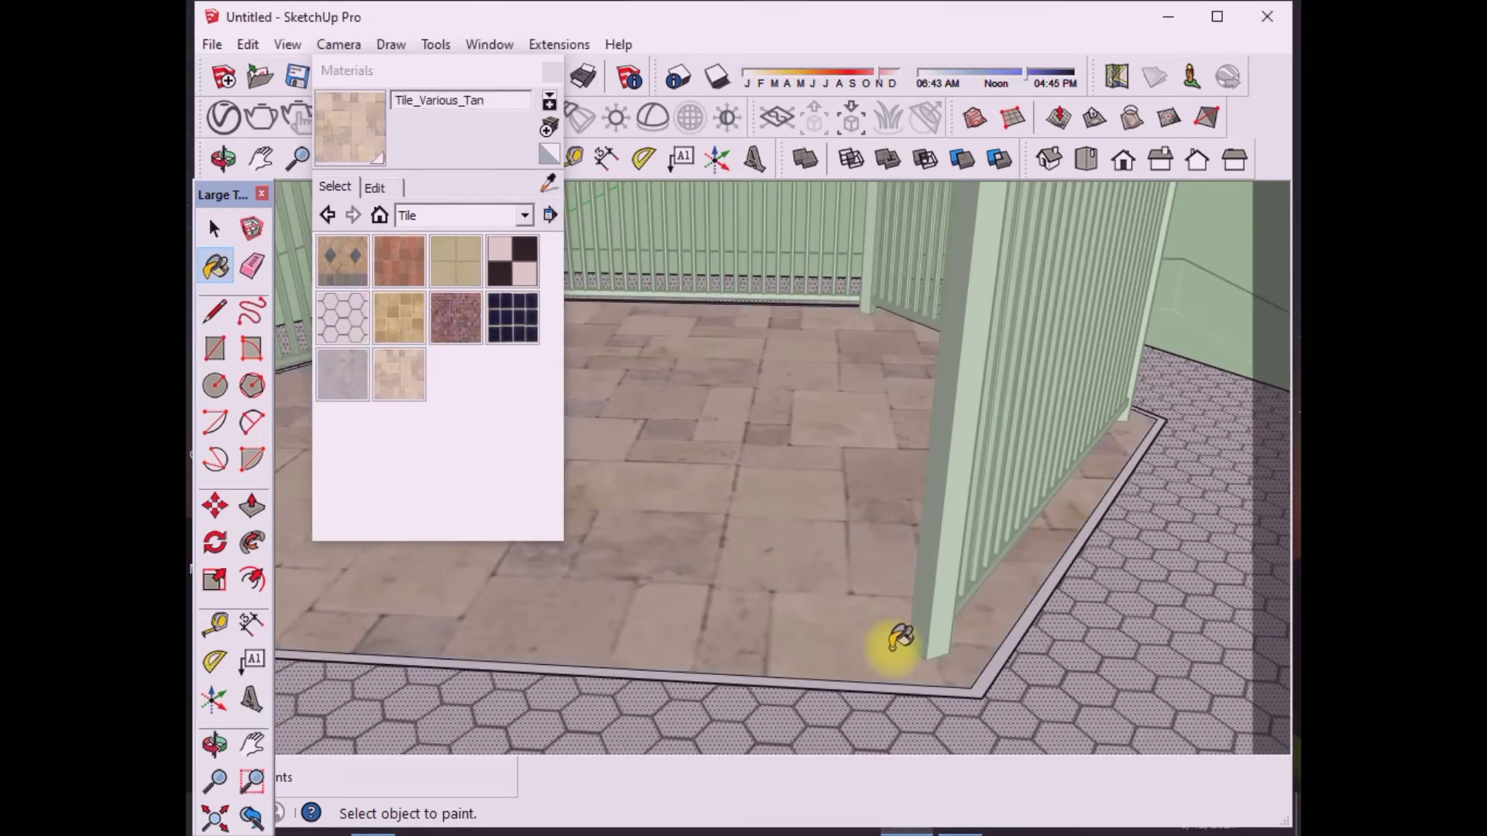
left_click(375, 187)
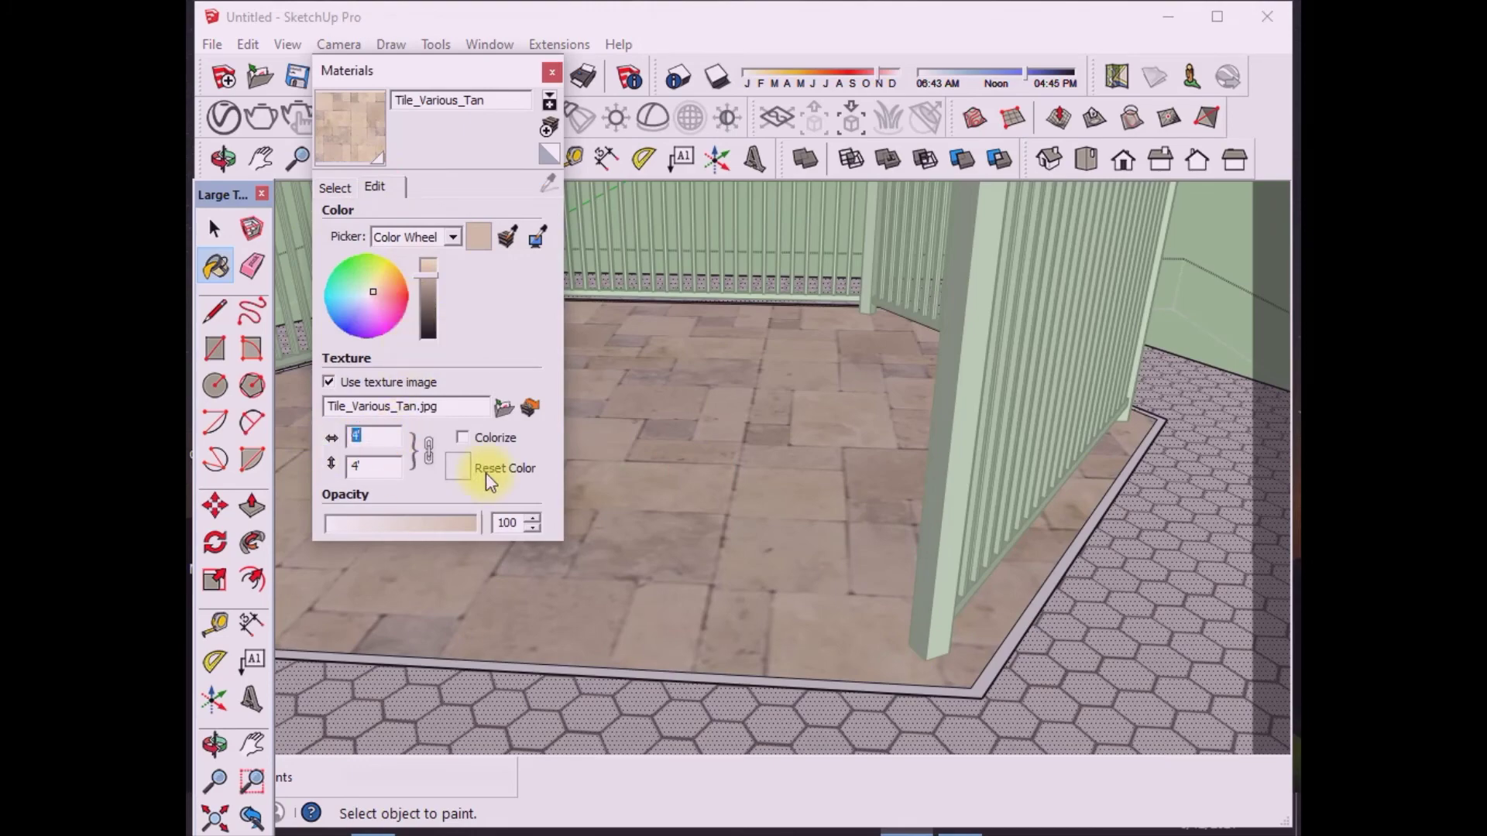
type("2")
key("Tab")
left_click(551, 72)
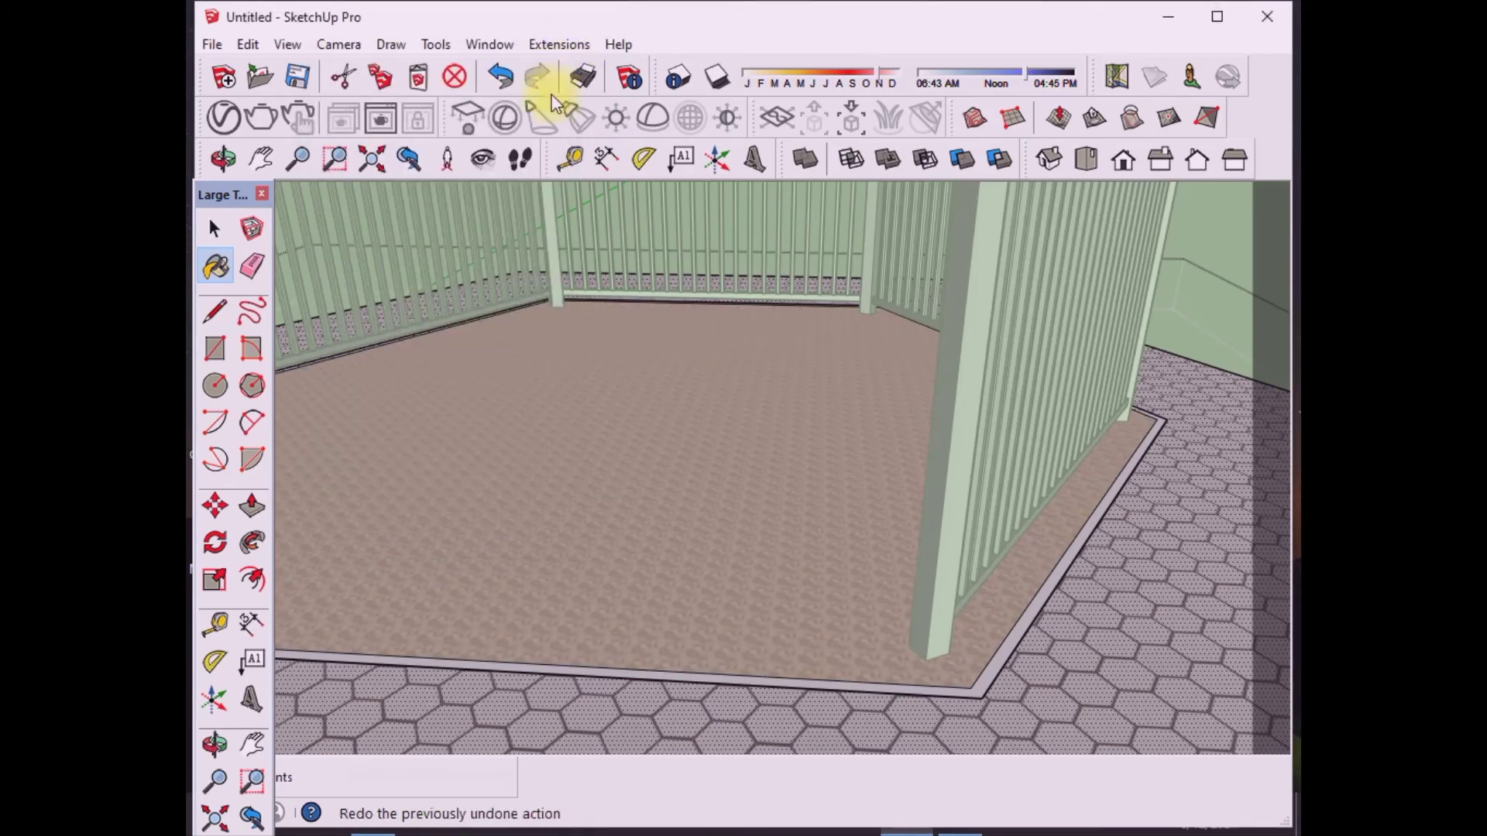
middle_click_drag(681, 475, 810, 556)
scroll(810, 556, "down", 10)
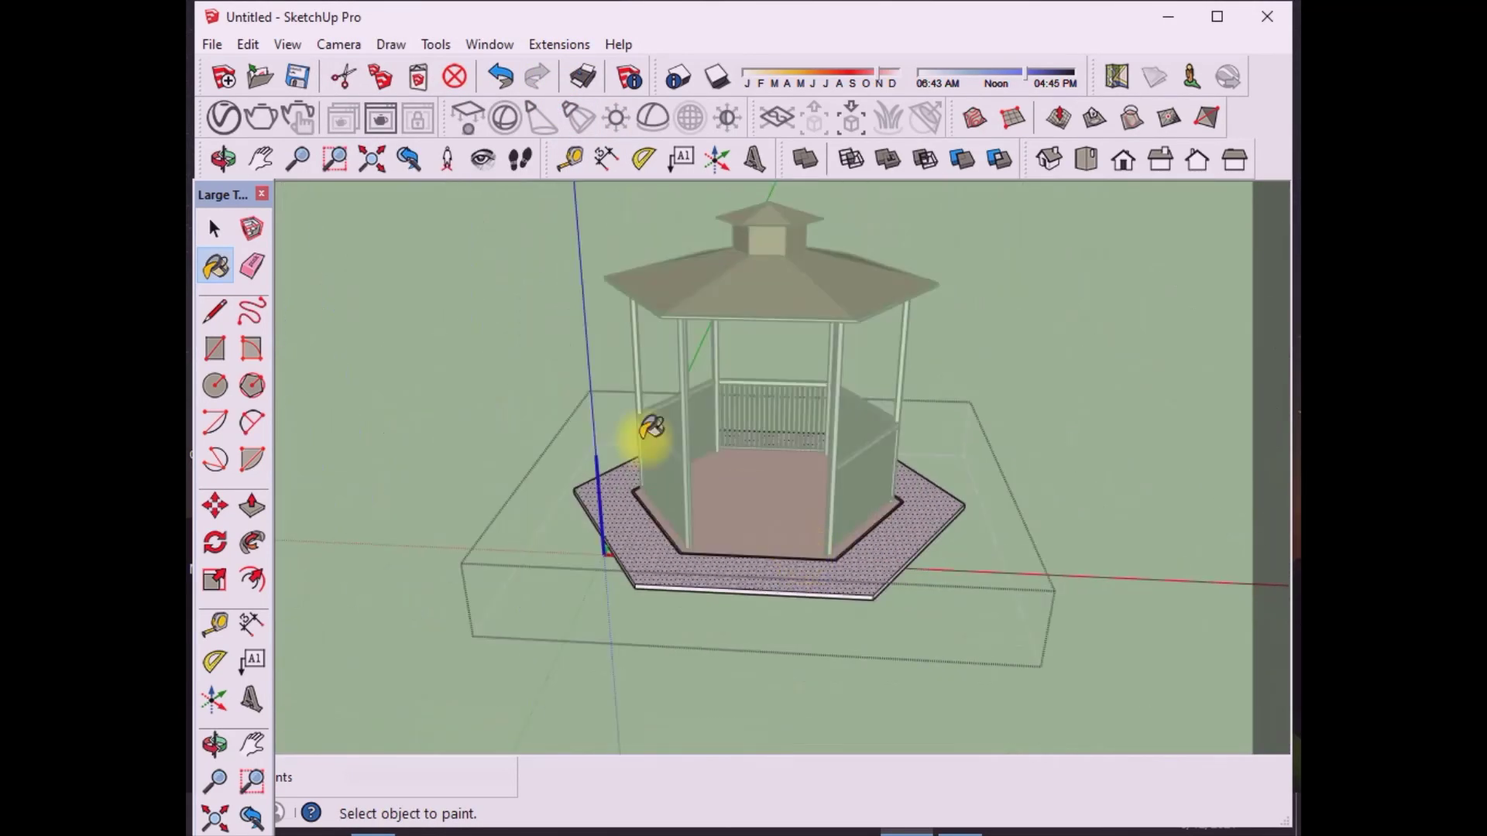
key("space")
Step: Select the gazebo's white railing section
scroll(598, 481, "up", 5)
scroll(998, 471, "up", 5)
scroll(842, 362, "up", 3)
left_click(841, 362)
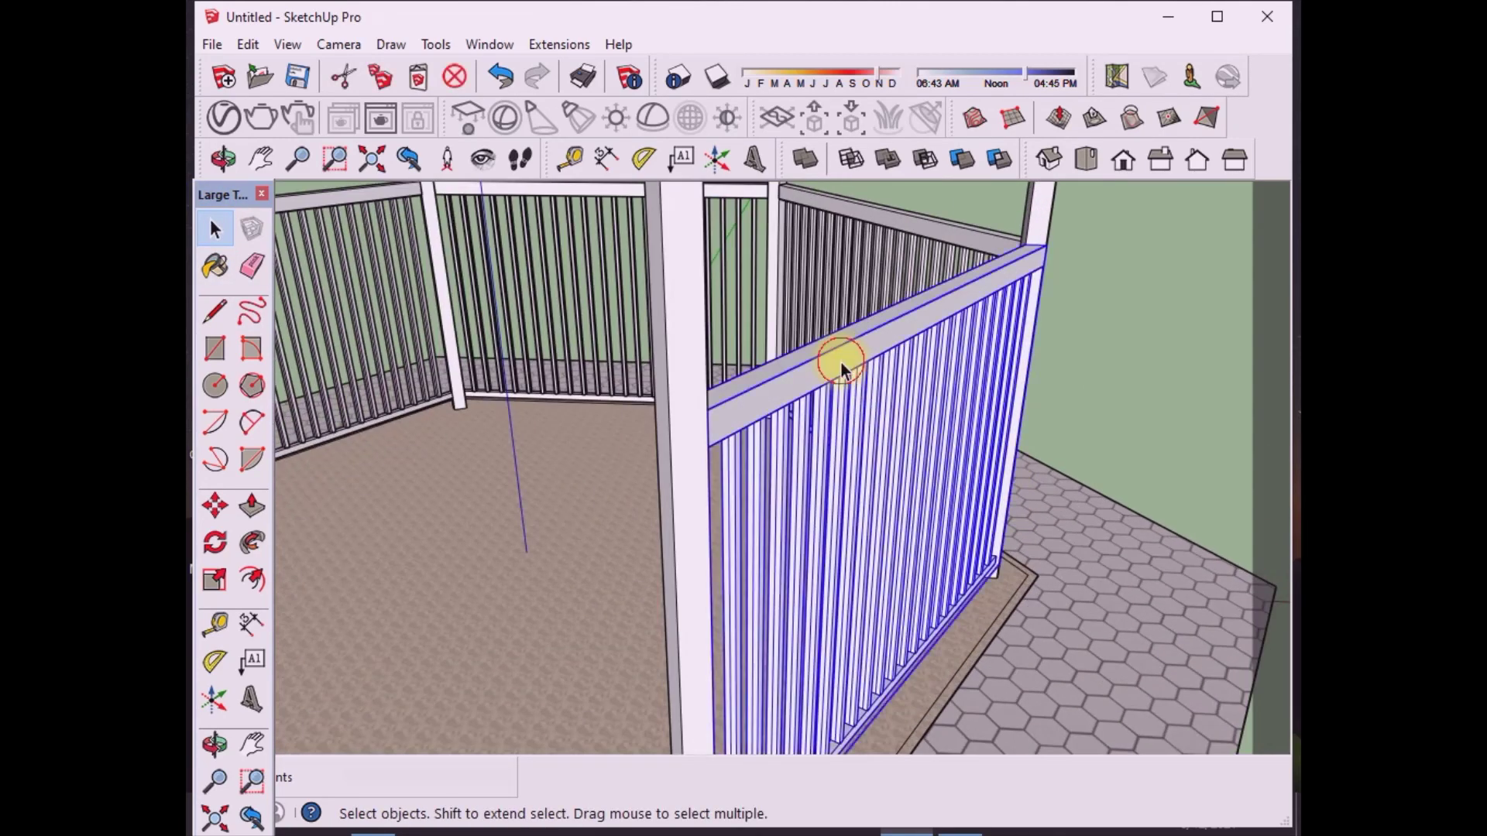
double_click(839, 361)
left_click(1137, 398)
left_click(875, 341)
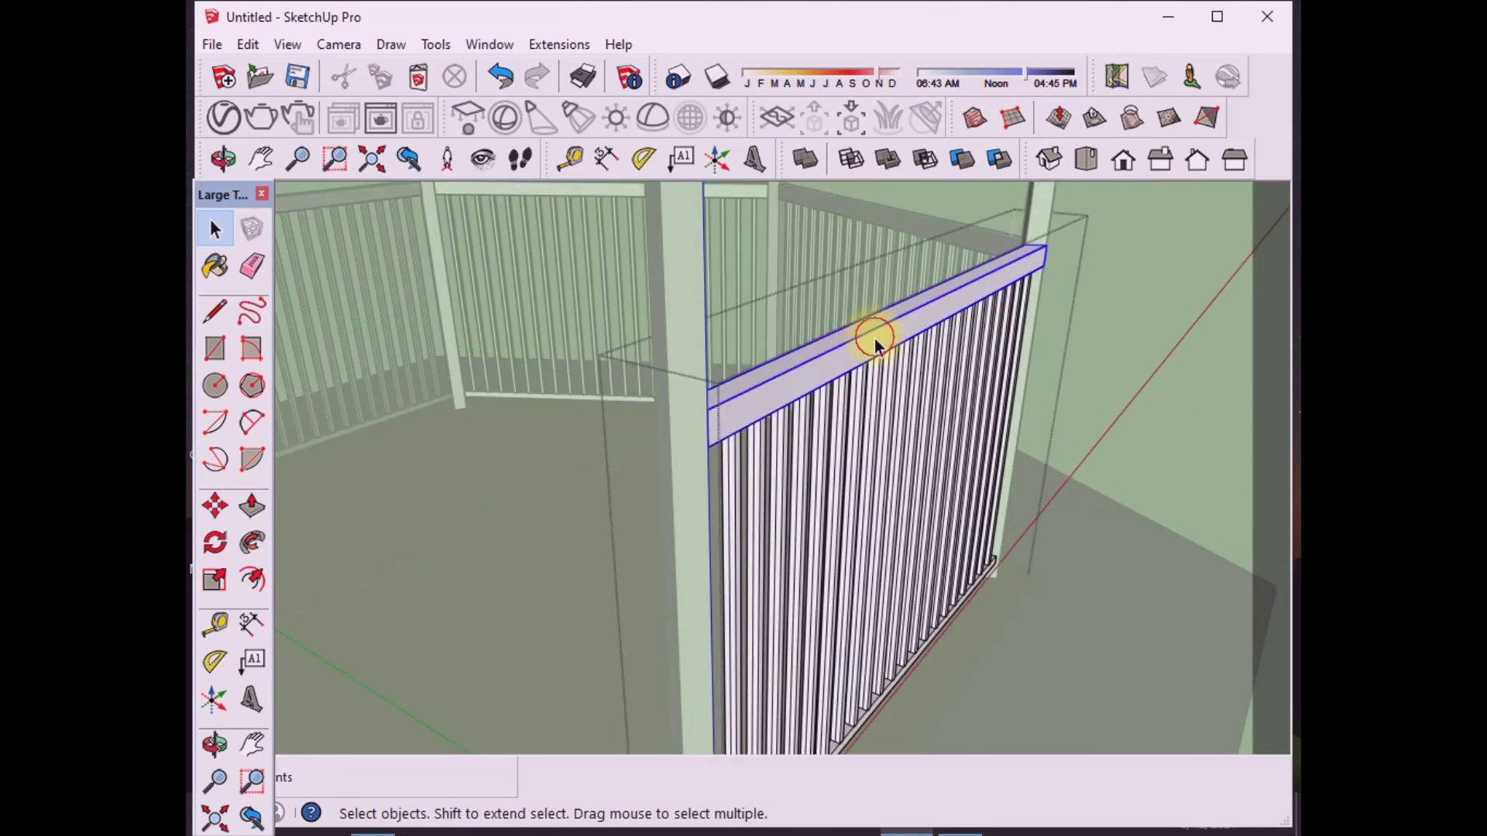
left_click(1230, 381)
double_click(921, 325)
left_click(909, 305)
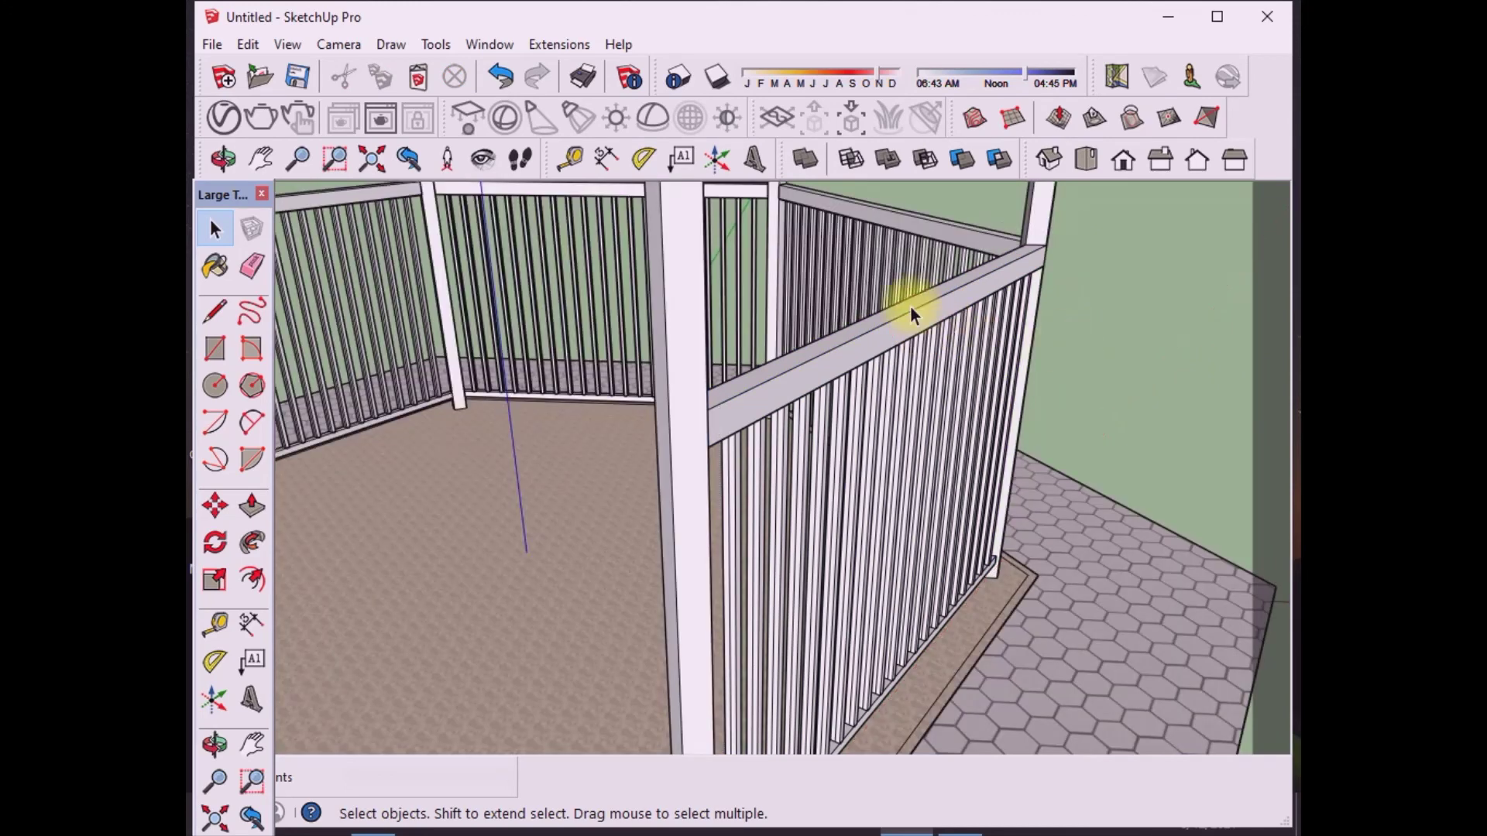
left_click(798, 346)
Step: Paint the selected railing with Wood_Cherry_Original from the Wood material collection
key("b")
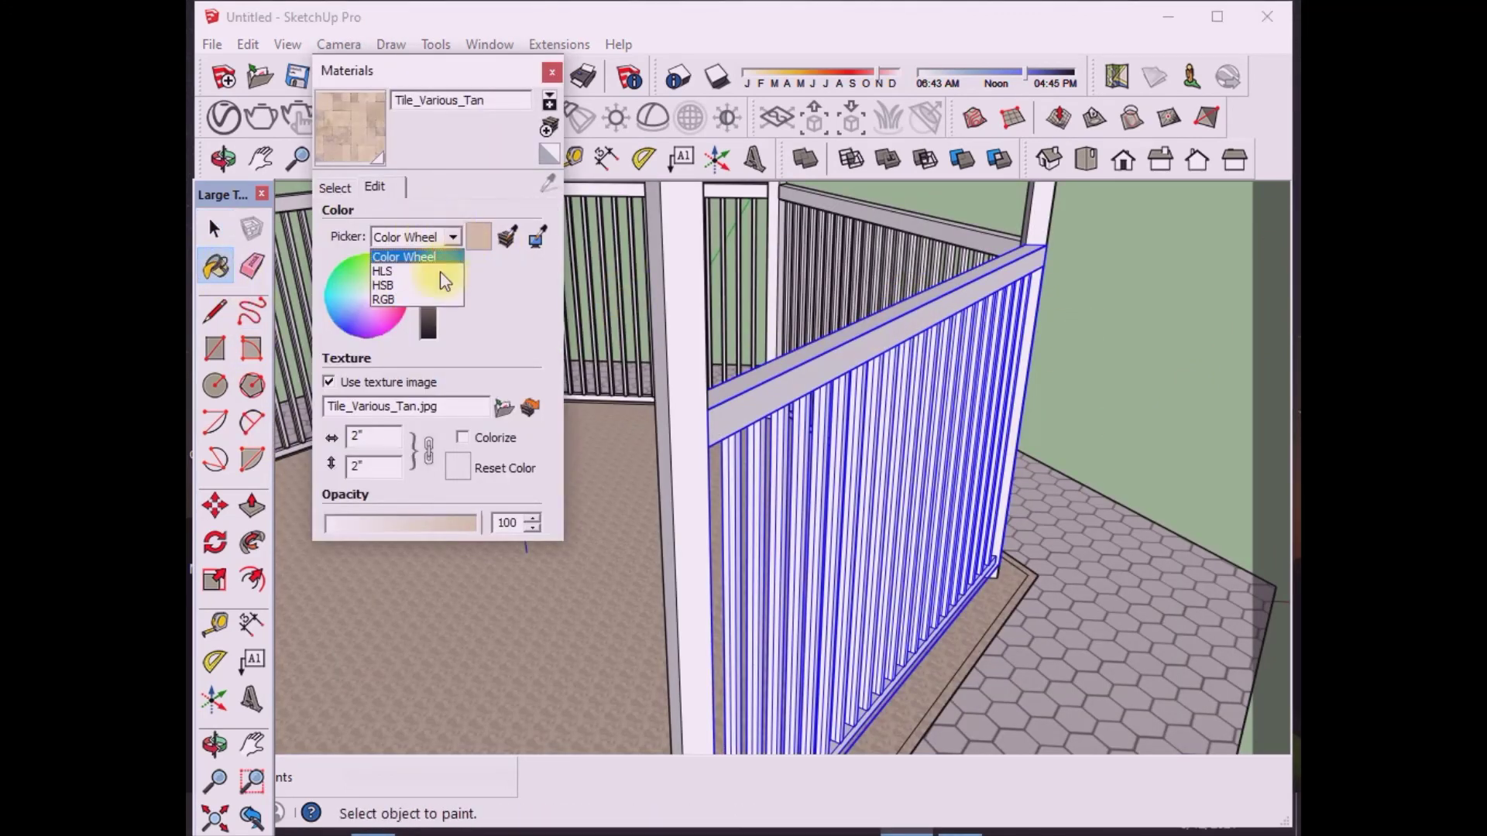
left_click(336, 186)
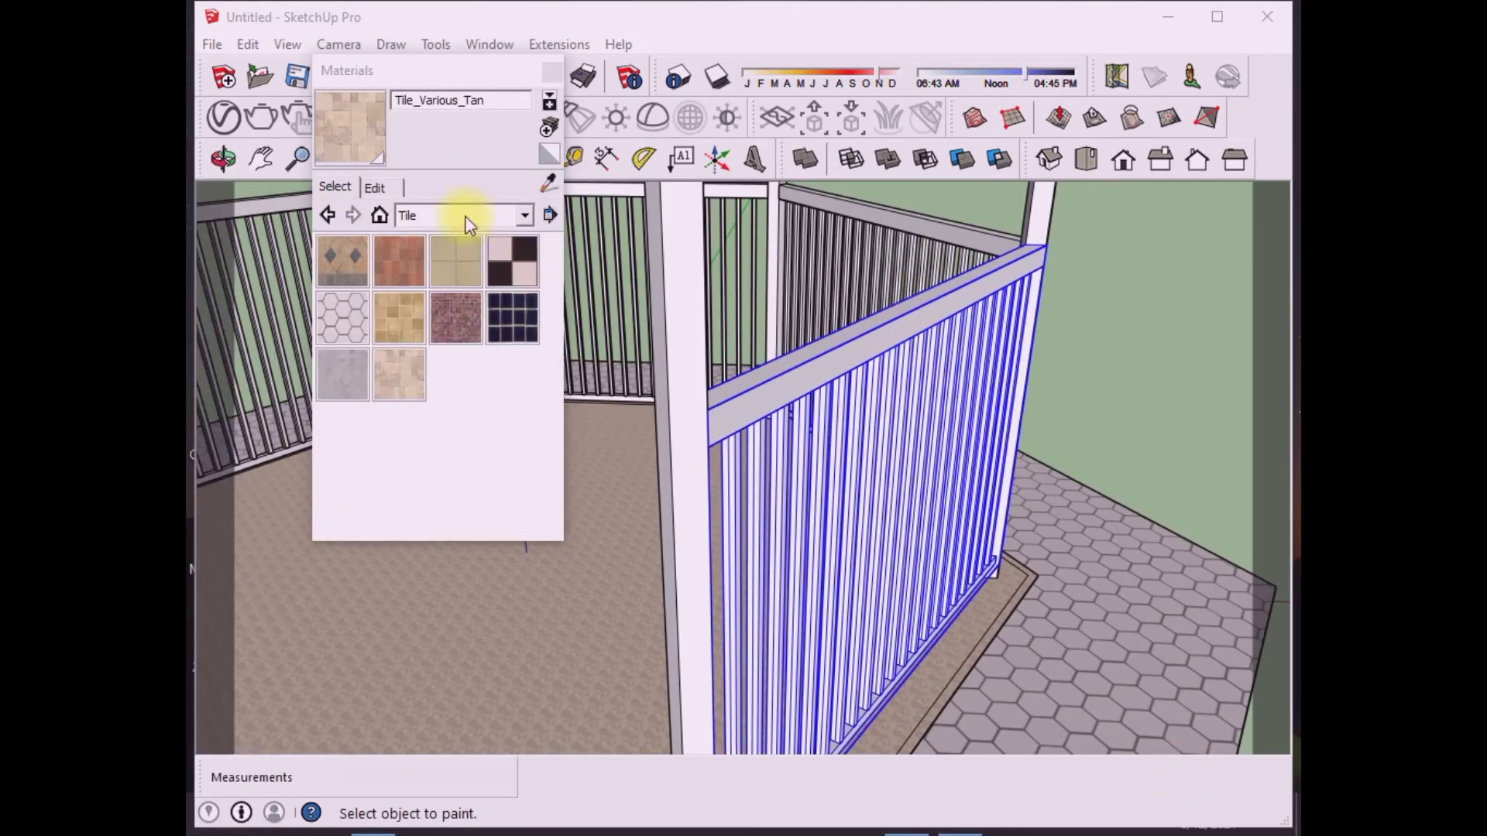
middle_click_drag(631, 514, 564, 434)
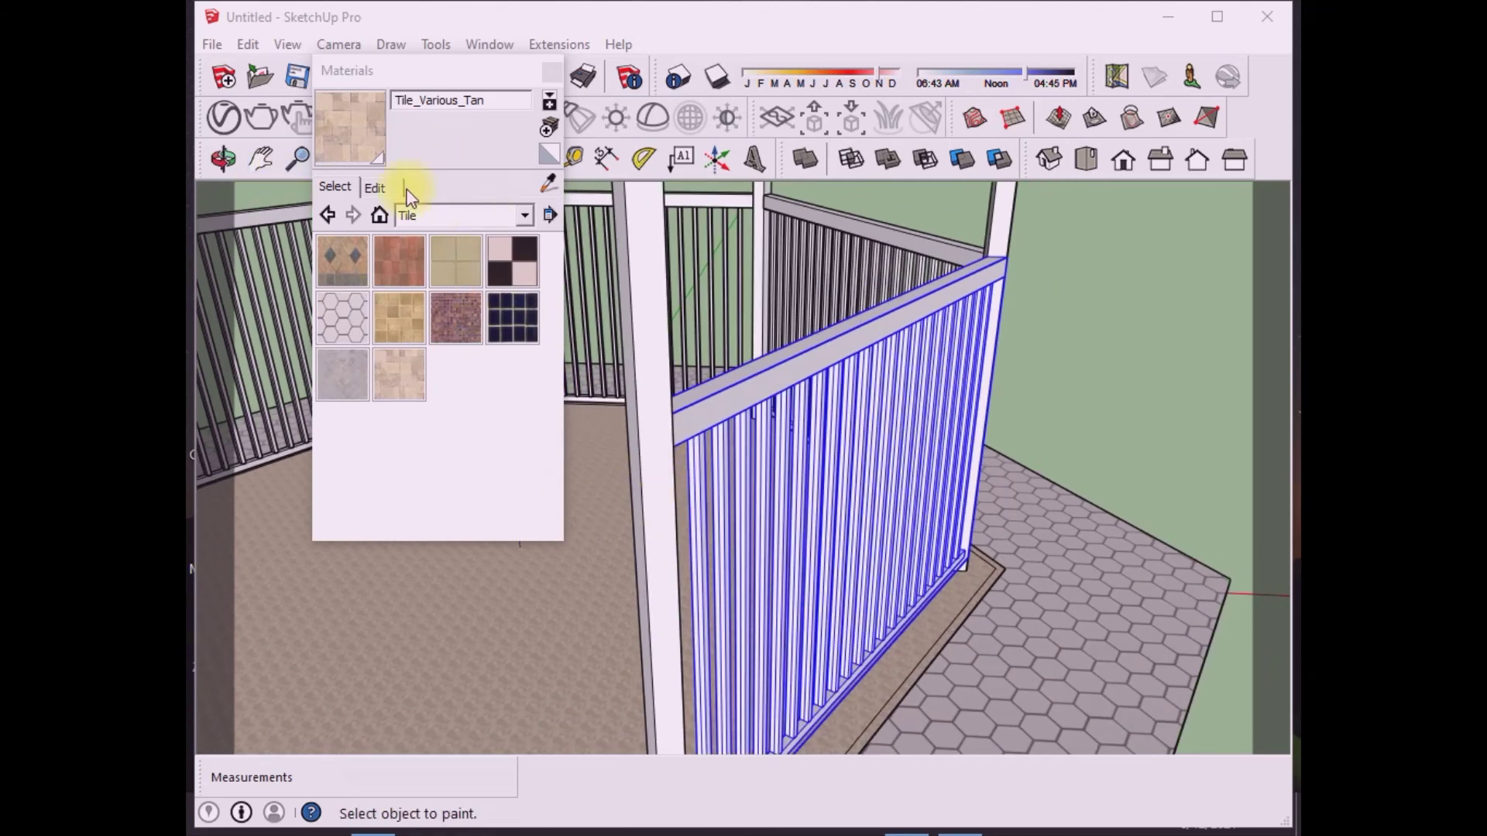
left_click(524, 216)
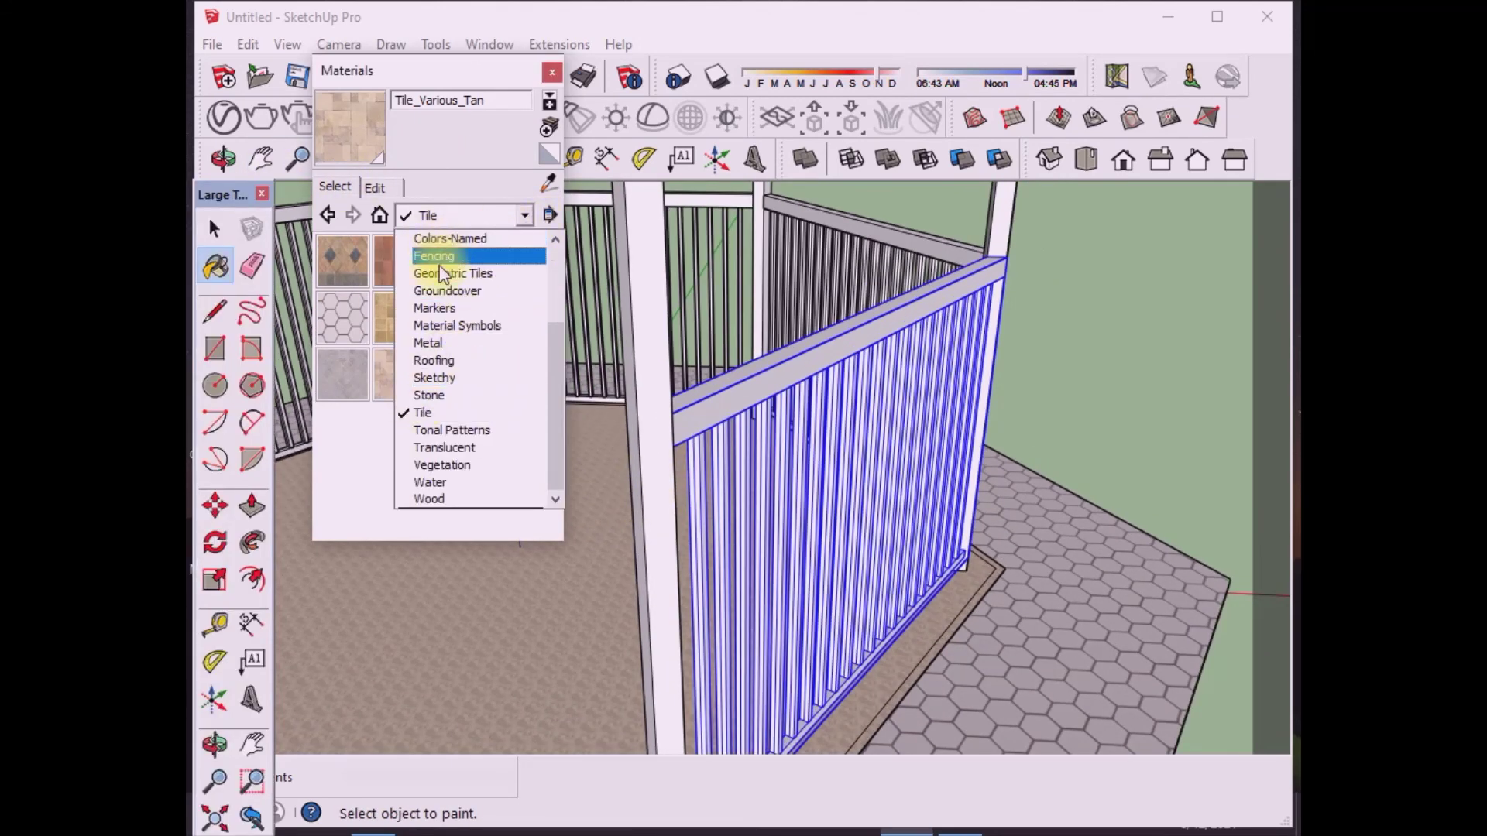
left_click(434, 499)
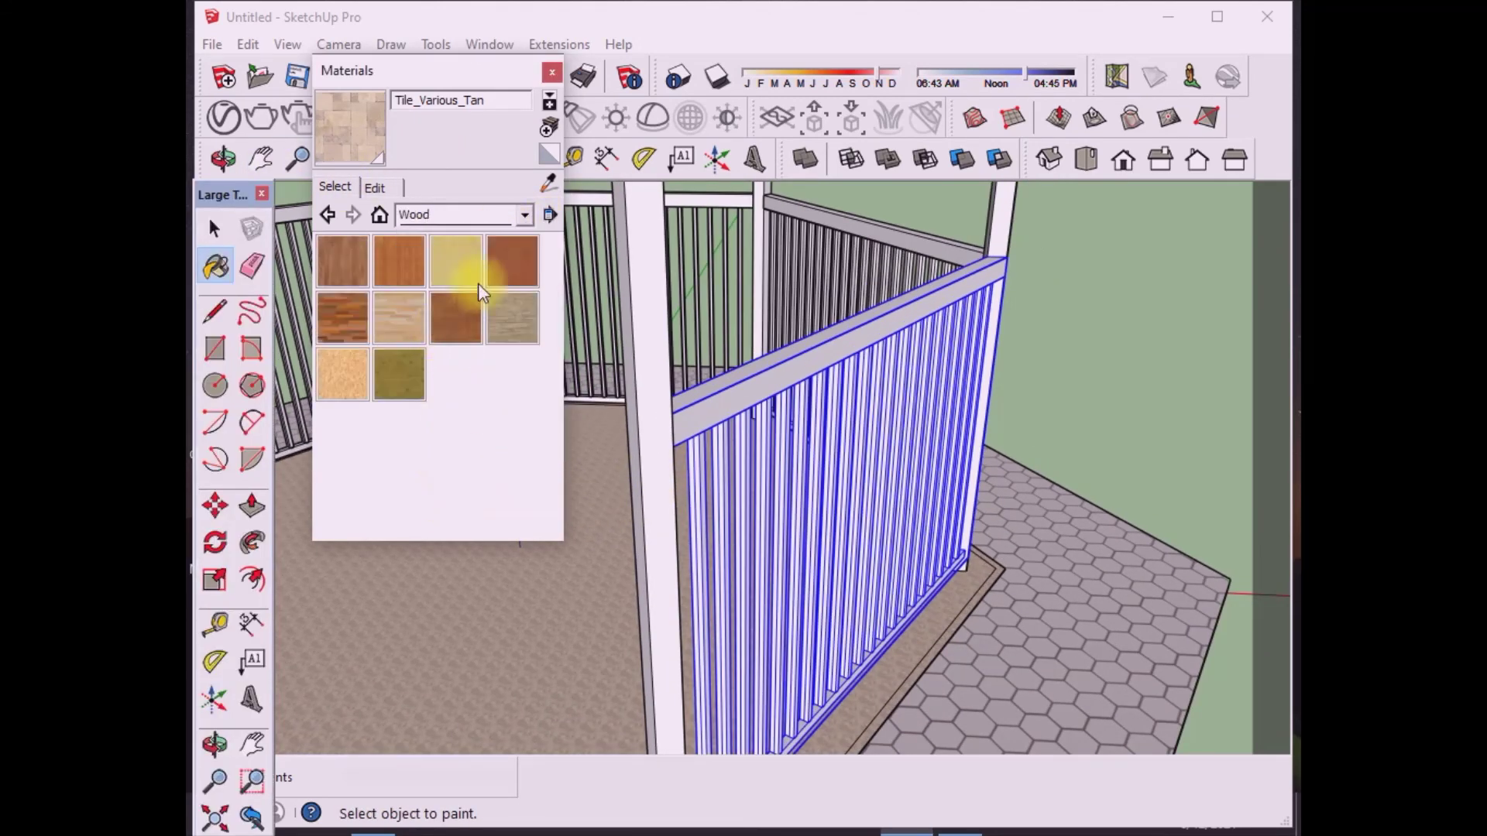
left_click(512, 261)
left_click(717, 407)
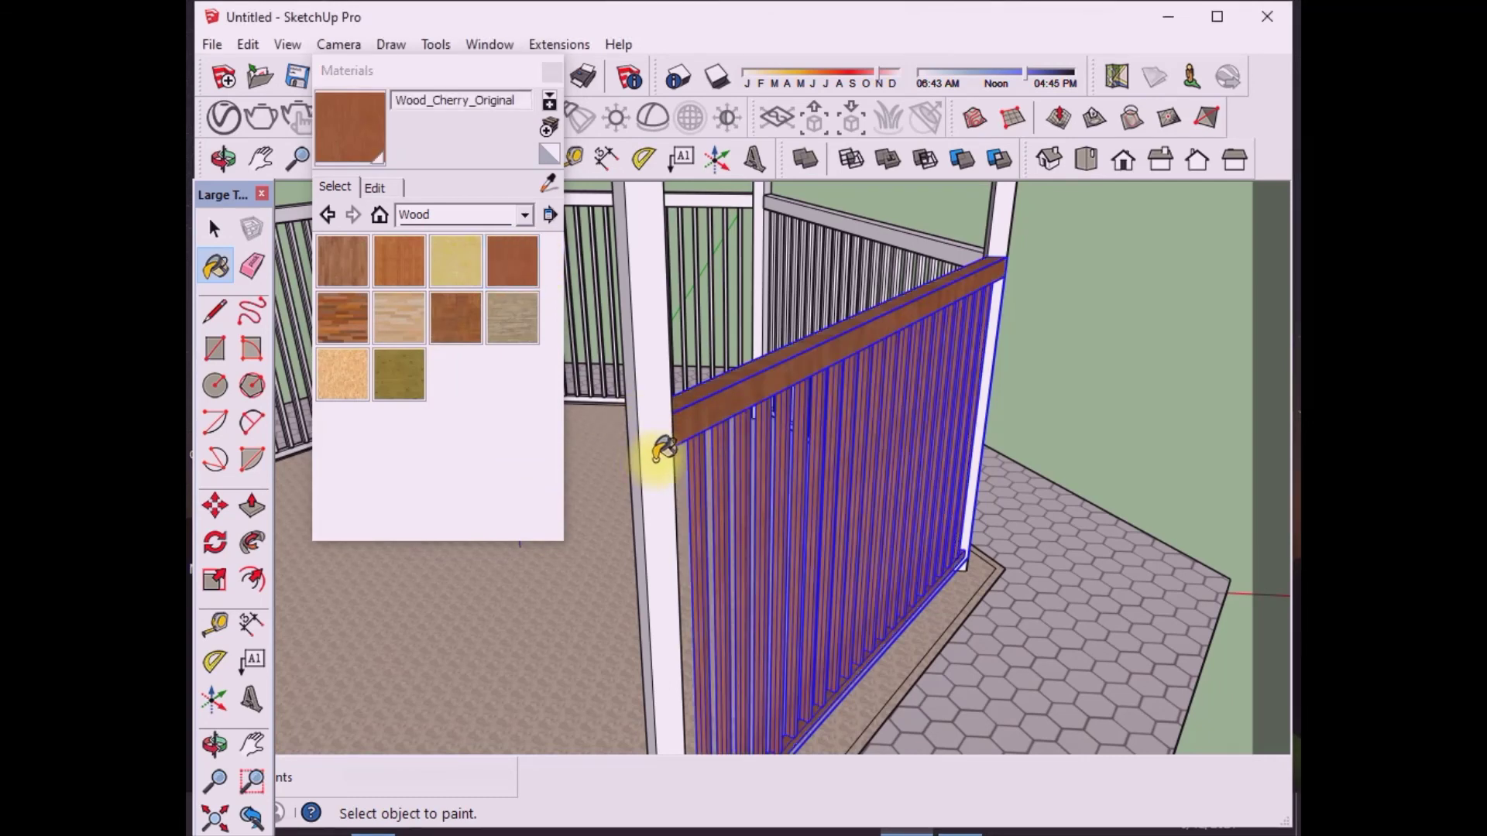
Step: Paint the back-right railing panel with cherry wood
left_click(553, 72)
left_click(223, 158)
mouse_move(653, 465)
left_mouse_down()
mouse_move(1072, 435)
mouse_move(761, 438)
mouse_move(299, 282)
left_mouse_up()
left_click(215, 229)
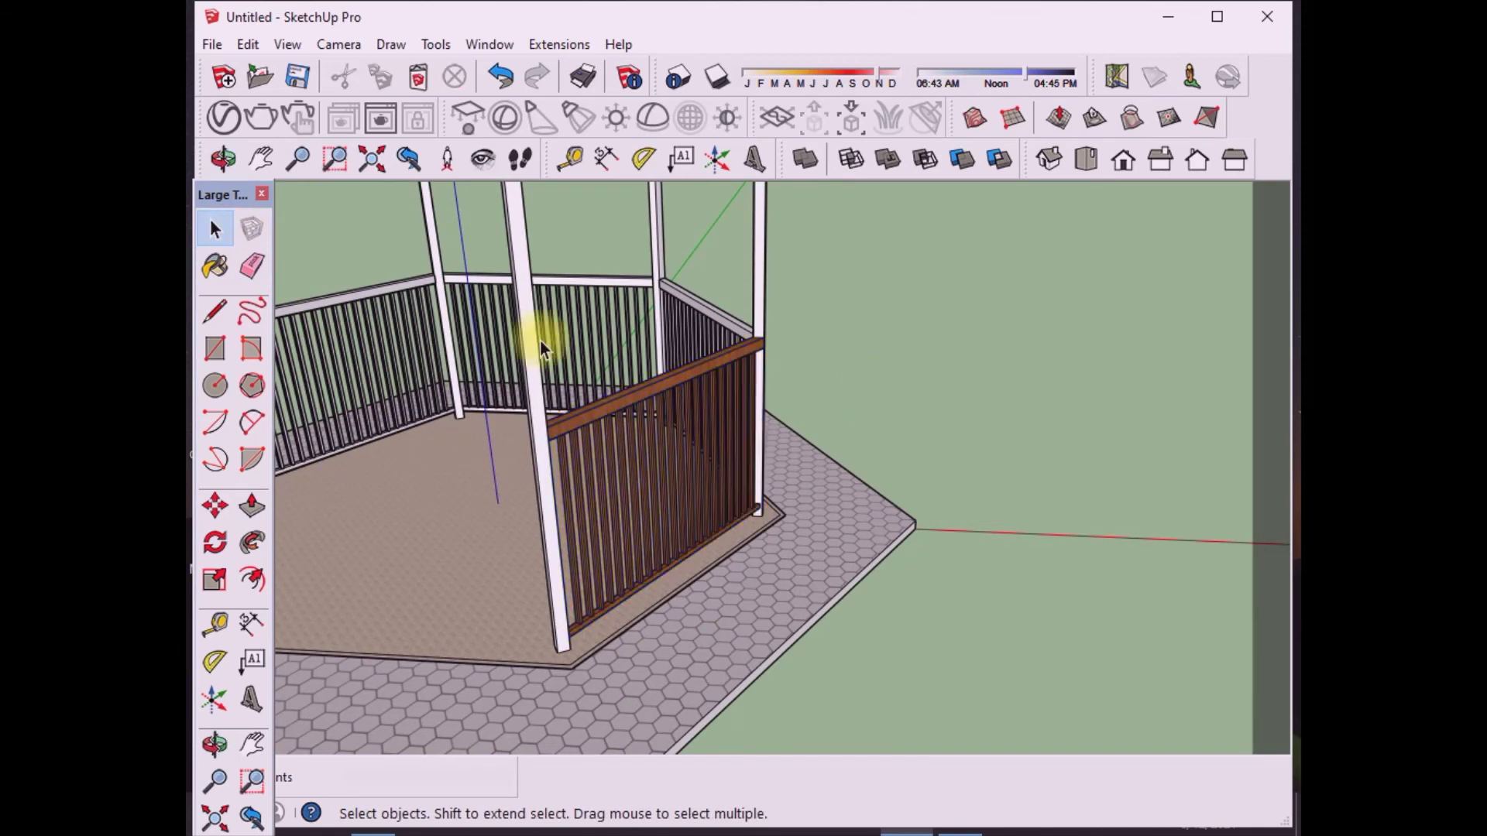
scroll(477, 319, "up", 2)
middle_click_drag(477, 319, 653, 305)
left_click(889, 350)
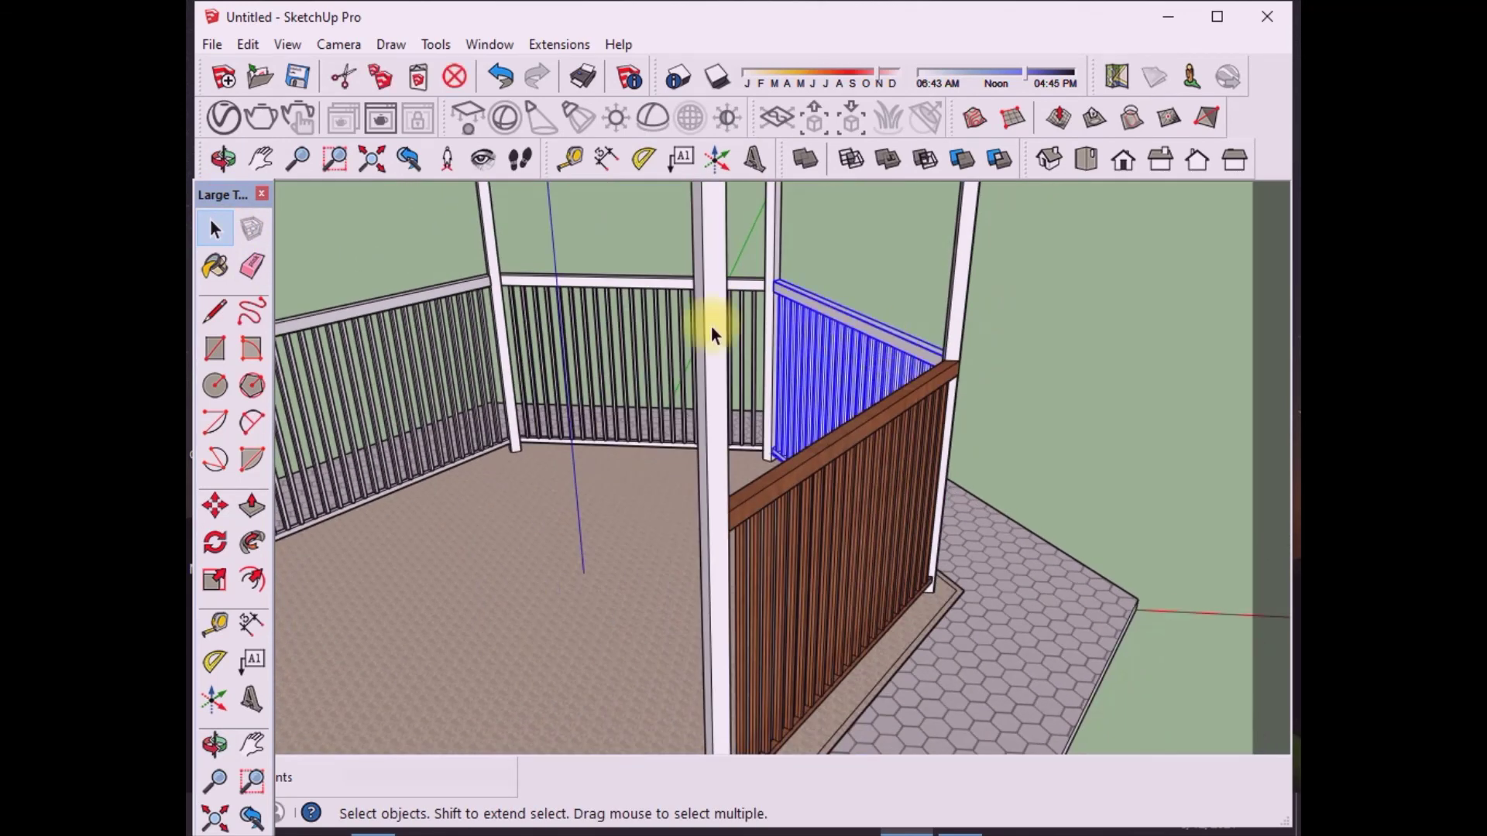
key("b")
left_click(813, 322)
left_click(653, 292)
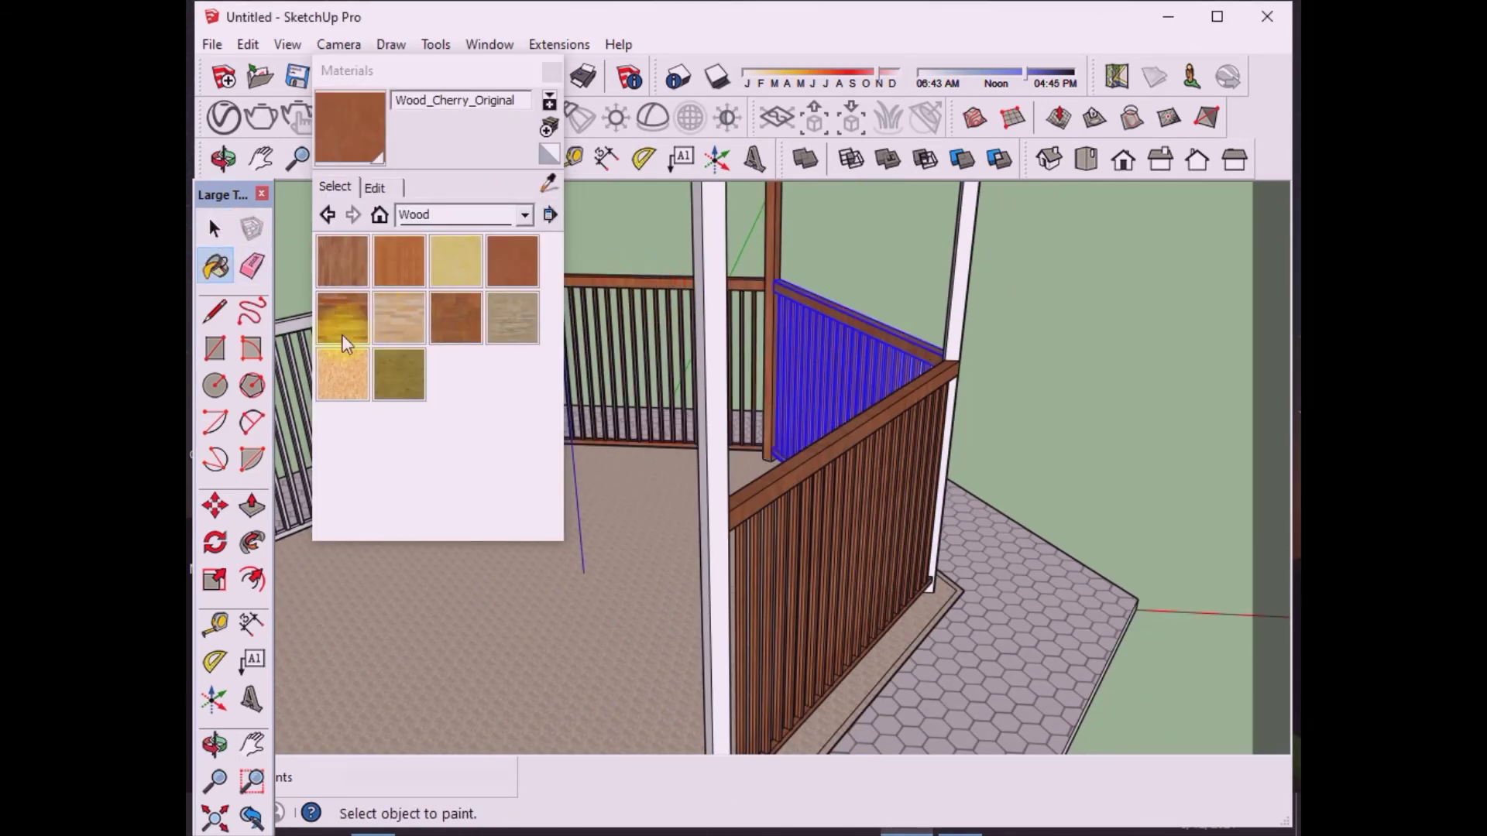
Step: Paint the left railing section and the left, centre and remaining white posts cherry wood
scroll(742, 378, "down", 3)
scroll(731, 409, "up", 3)
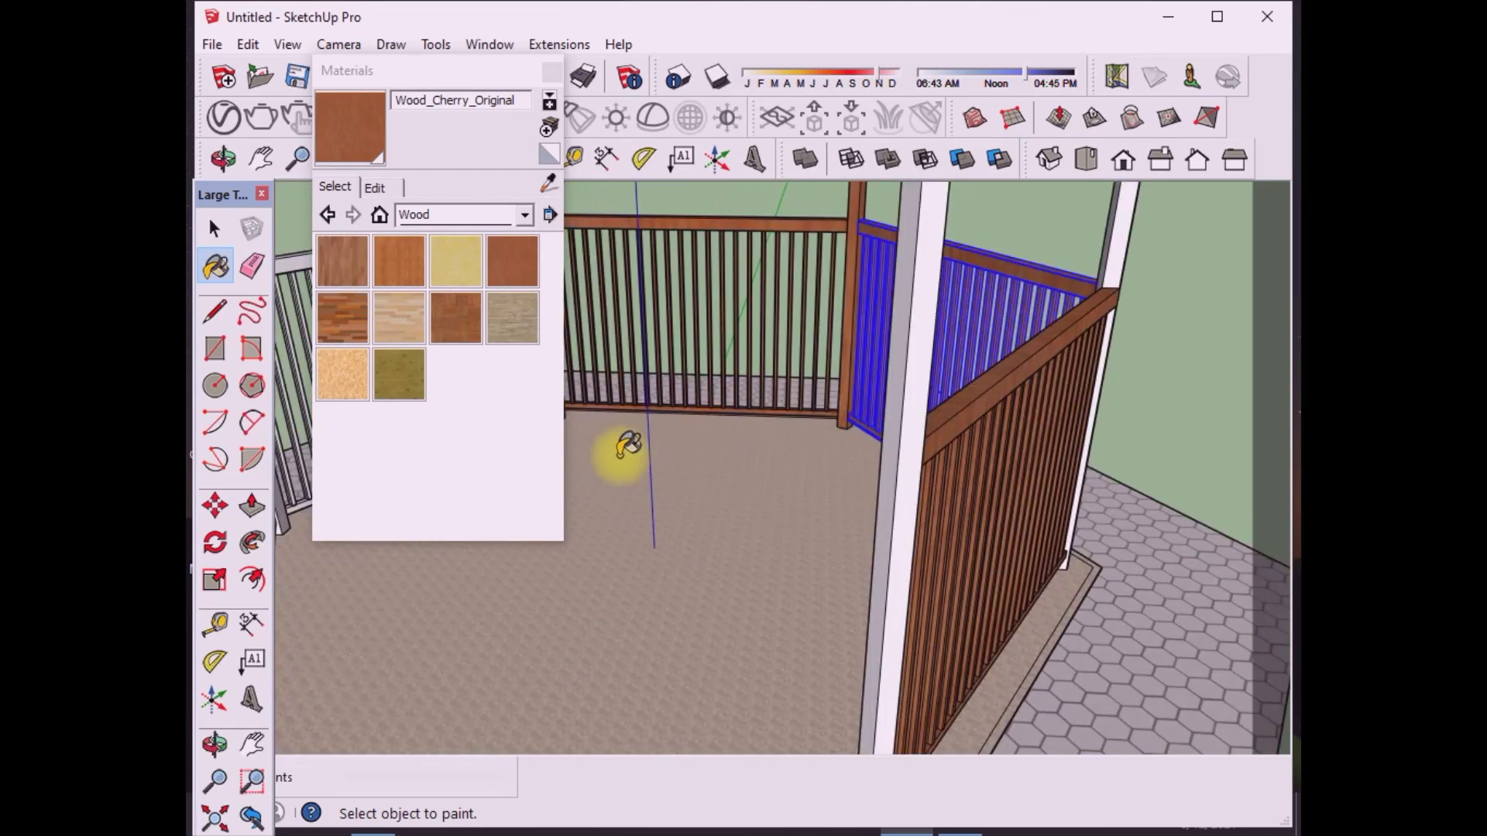
scroll(569, 431, "down", 2)
scroll(387, 563, "down", 2)
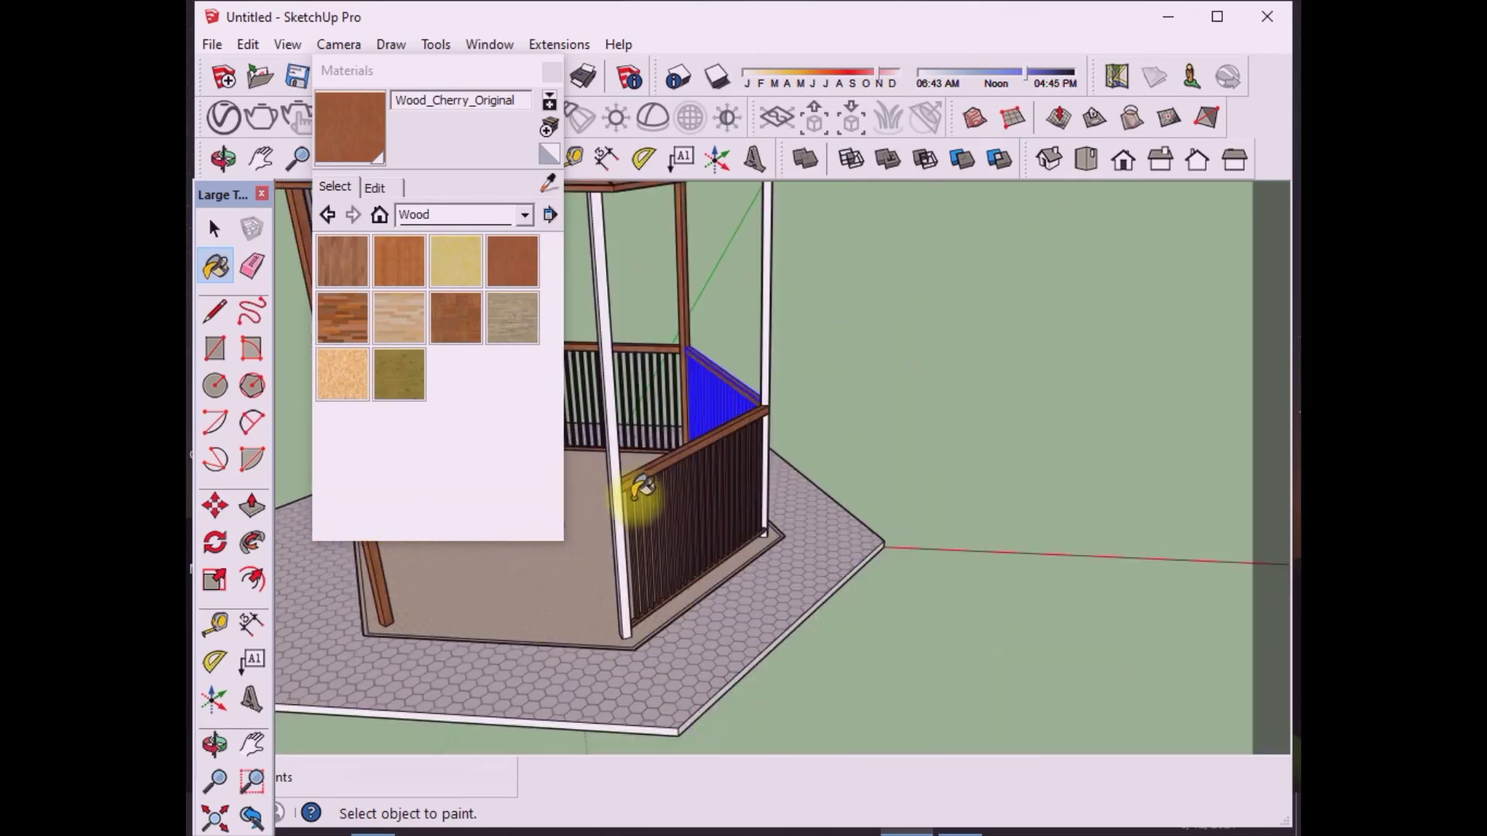
left_click(551, 73)
scroll(387, 416, "up", 3)
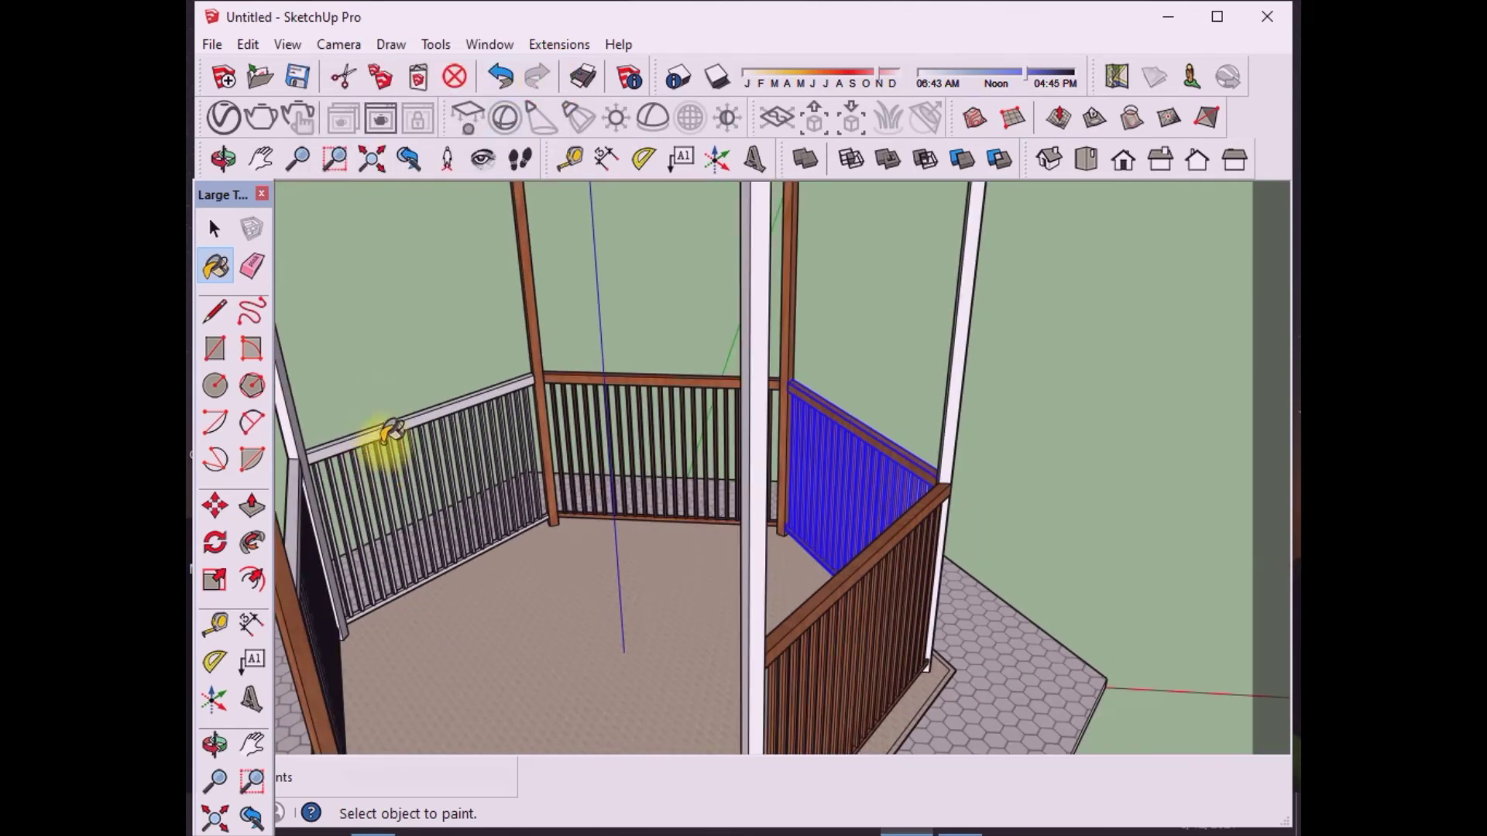
left_click(390, 431)
left_click(295, 430)
left_click(753, 361)
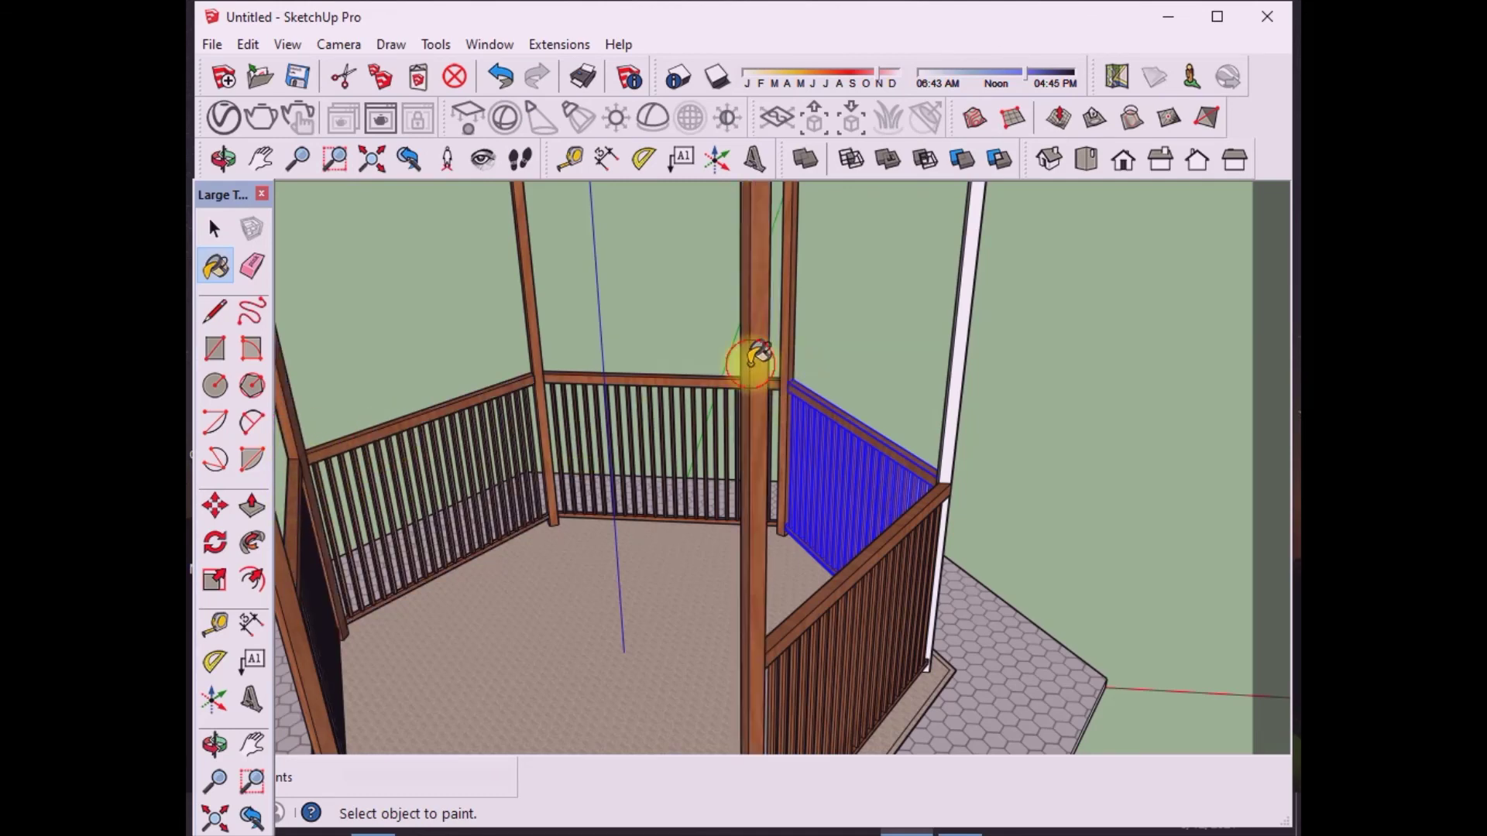
left_click(964, 352)
scroll(774, 411, "down", 5)
scroll(564, 392, "up", 2)
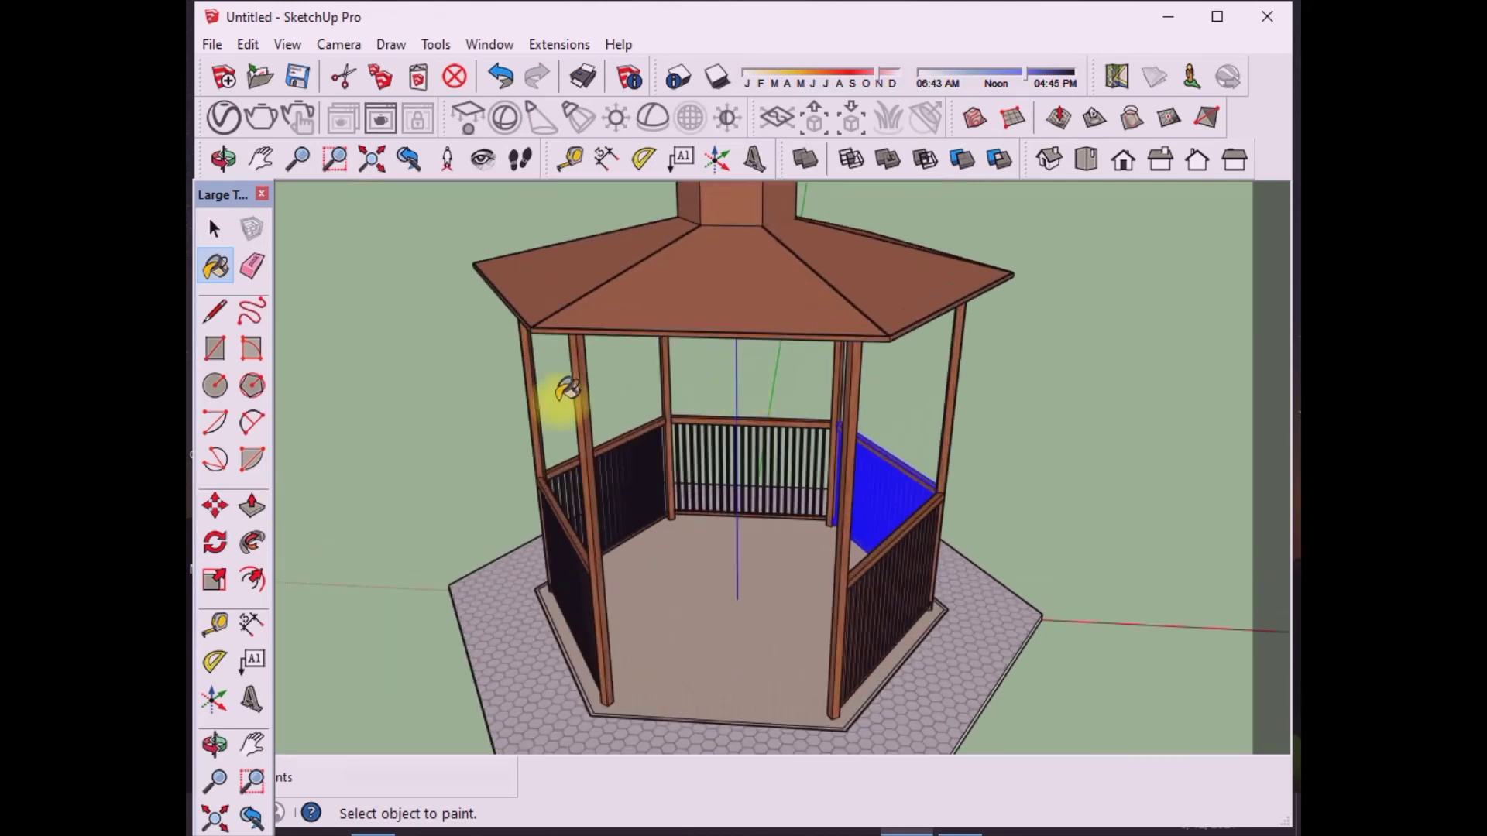
left_click(214, 228)
scroll(355, 379, "down", 3)
Step: Select the entire gazebo and make it a single group
scroll(443, 454, "up", 2)
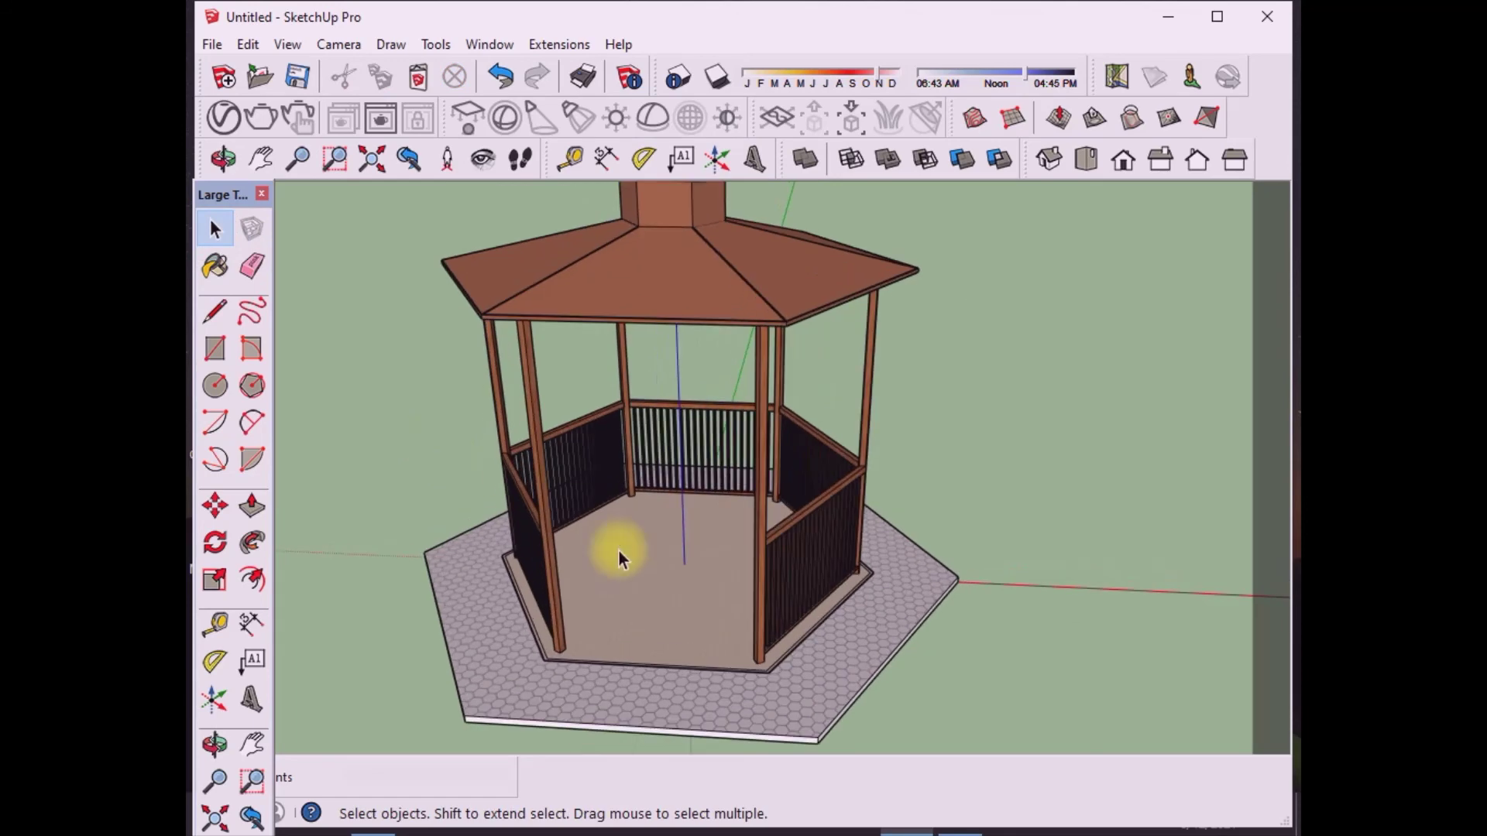
scroll(618, 550, "down", 2)
left_click_drag(365, 266, 1109, 750)
scroll(736, 542, "down", 2)
right_click(722, 507)
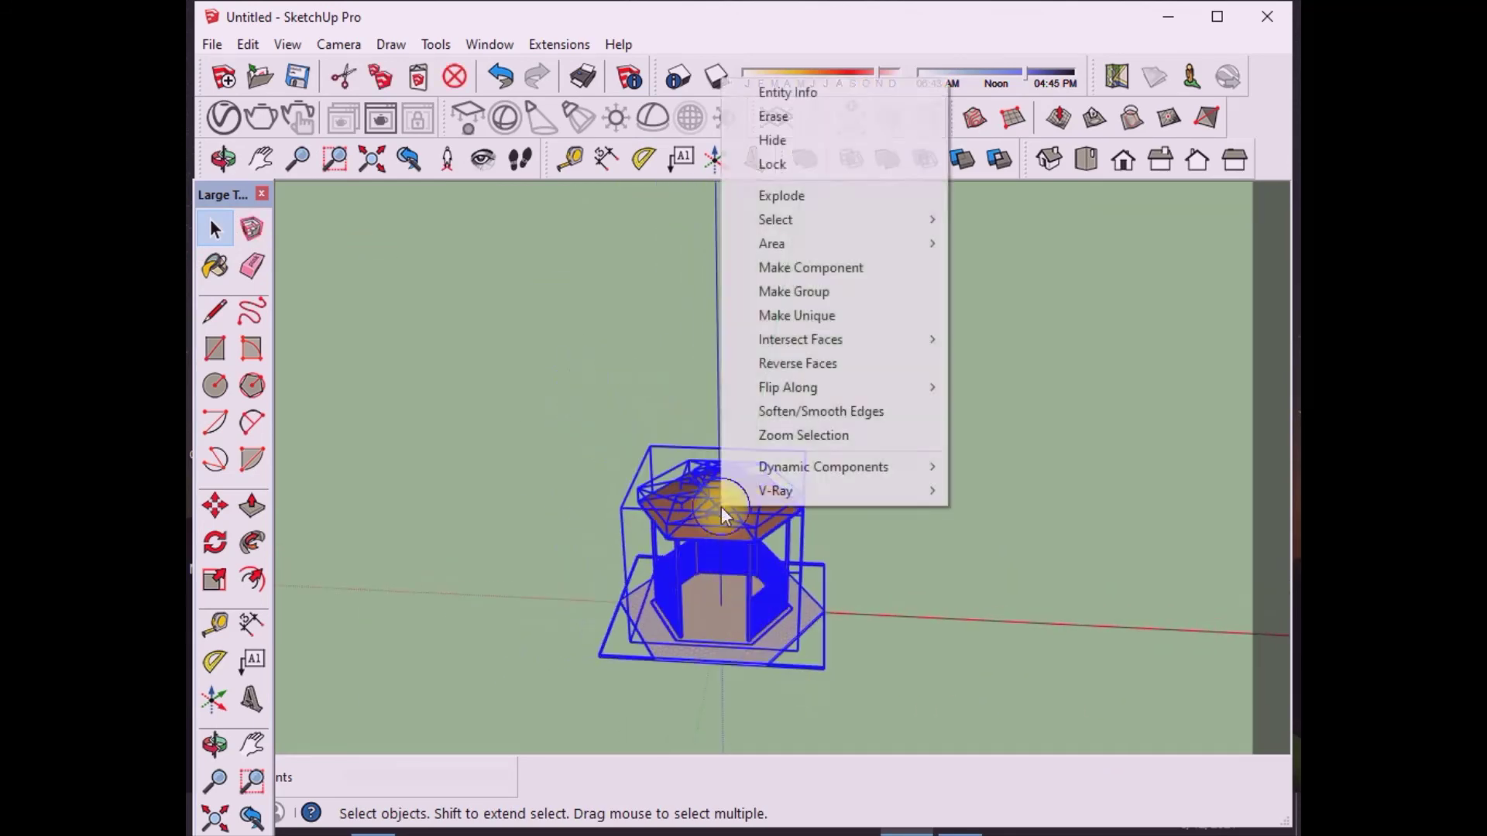
left_click(809, 290)
Step: Move the grouped gazebo from its base to a new spot on the ground
left_click(215, 505)
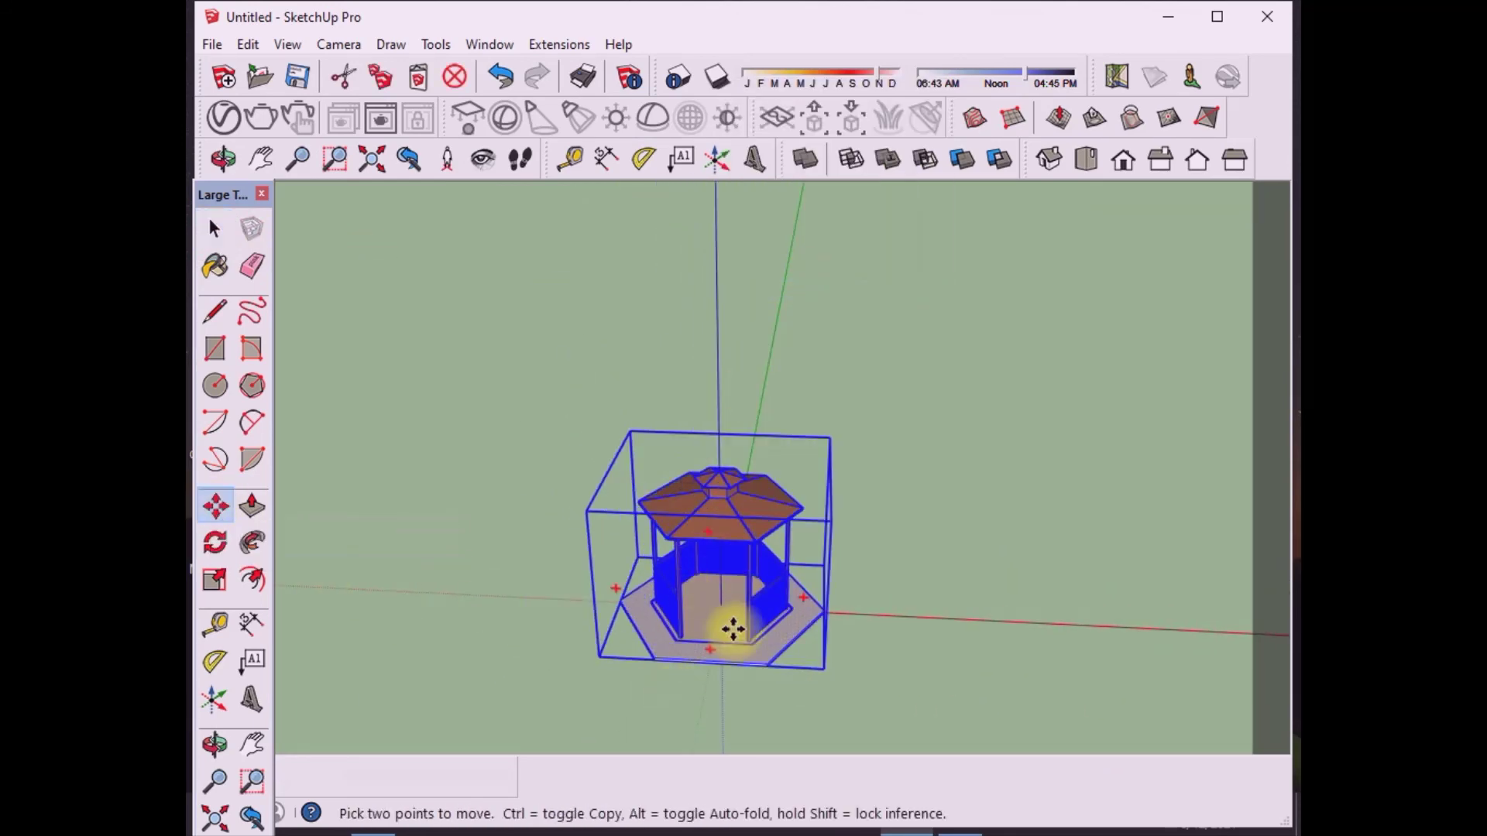
left_click(734, 629)
left_click(1083, 507)
scroll(664, 398, "down", 2)
scroll(933, 374, "up", 4)
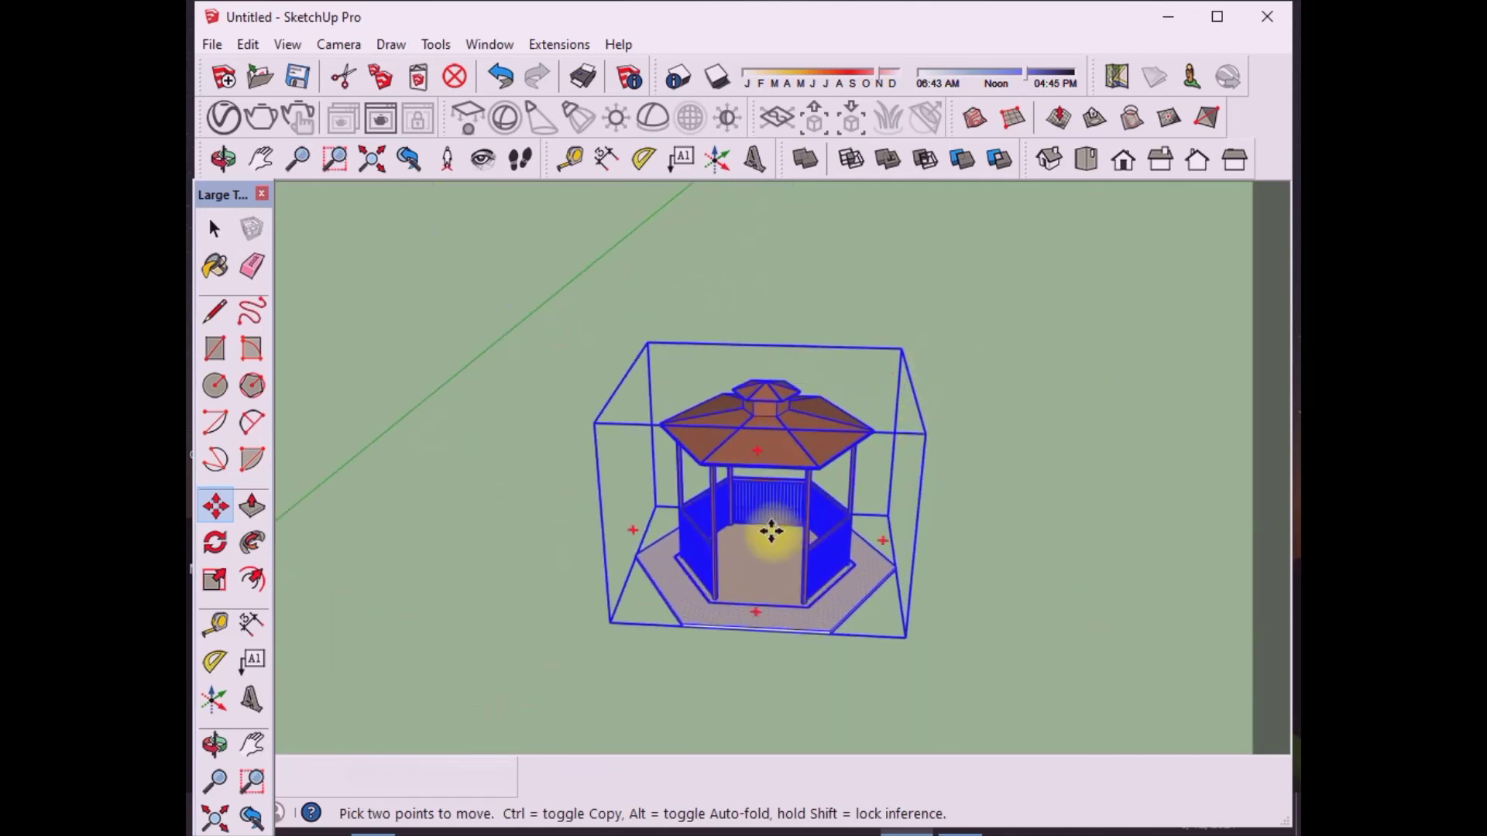
scroll(770, 532, "up", 1)
middle_click_drag(571, 521, 586, 460)
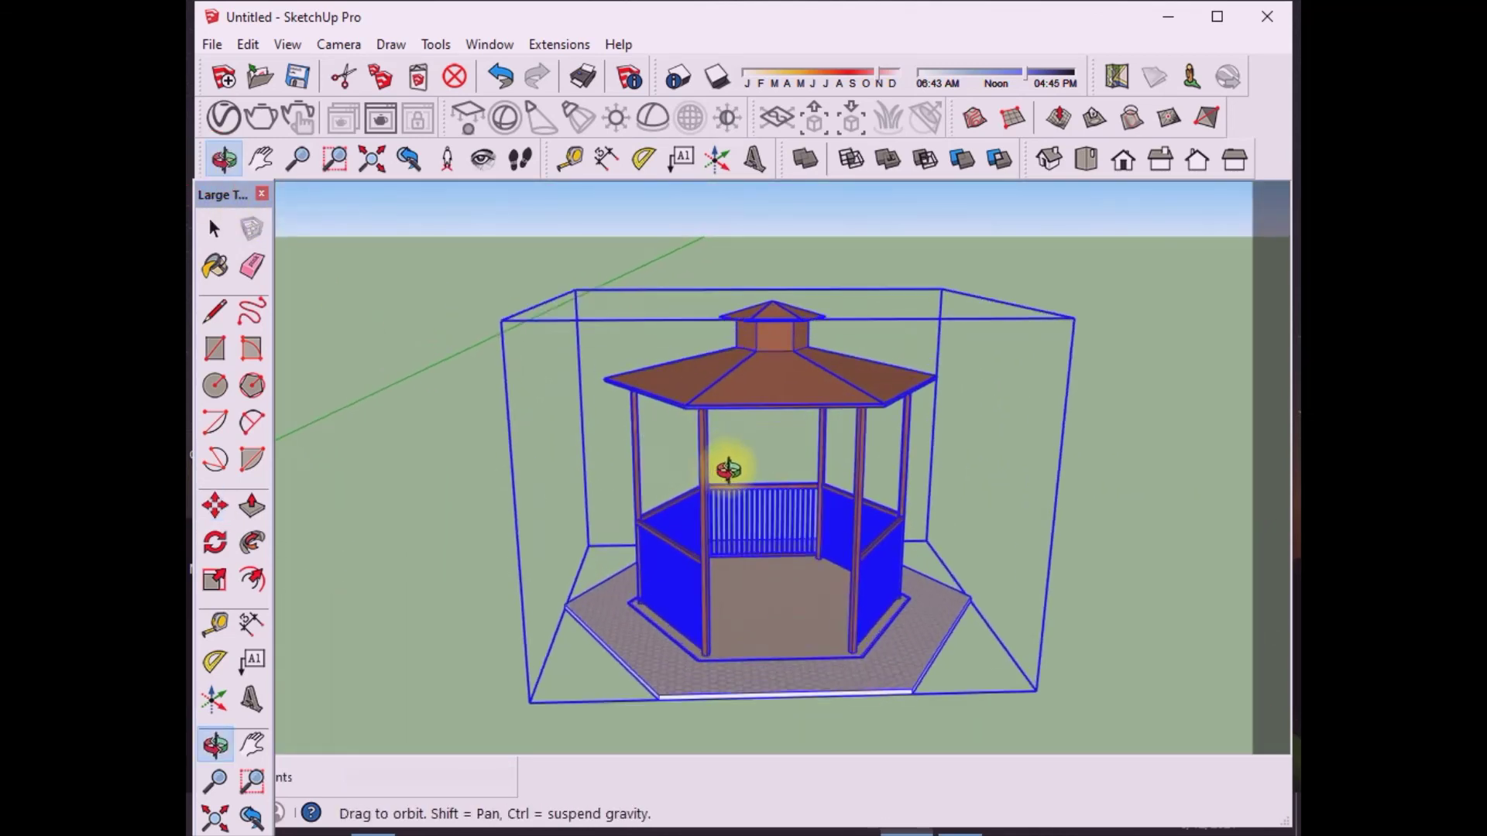